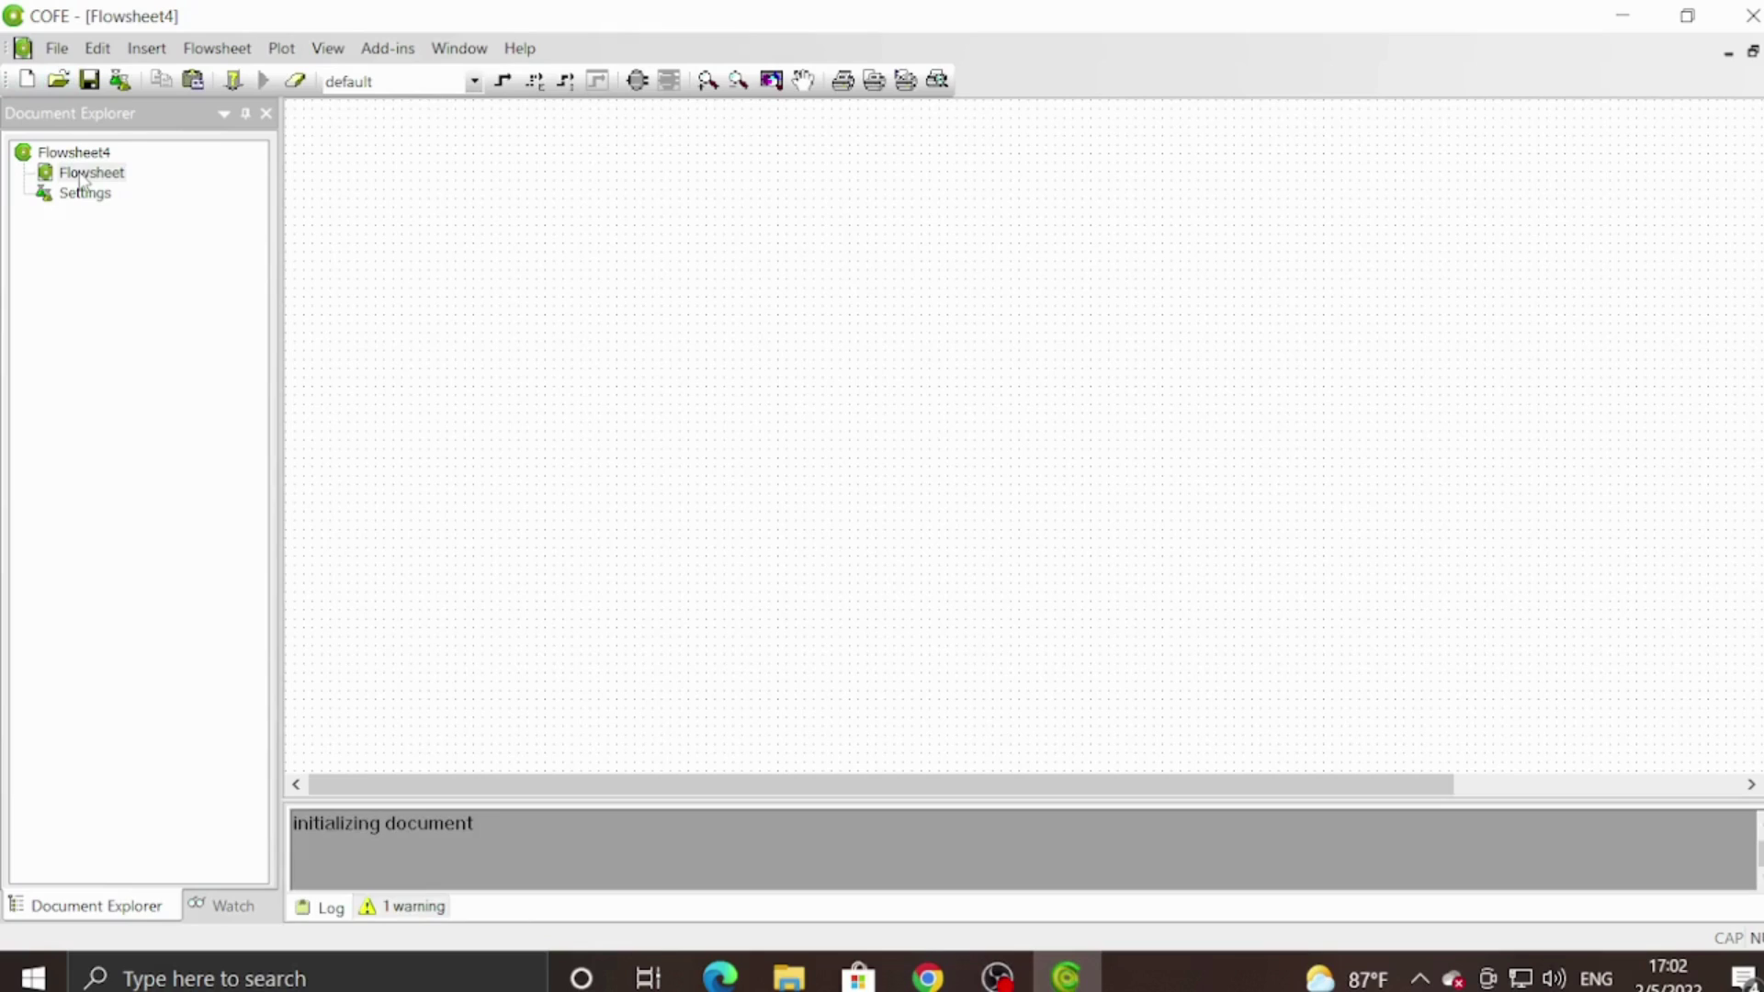
# Draw a short horizontal material stream in the upper-left area of the empty flowsheet.
pyautogui.click(502, 81)
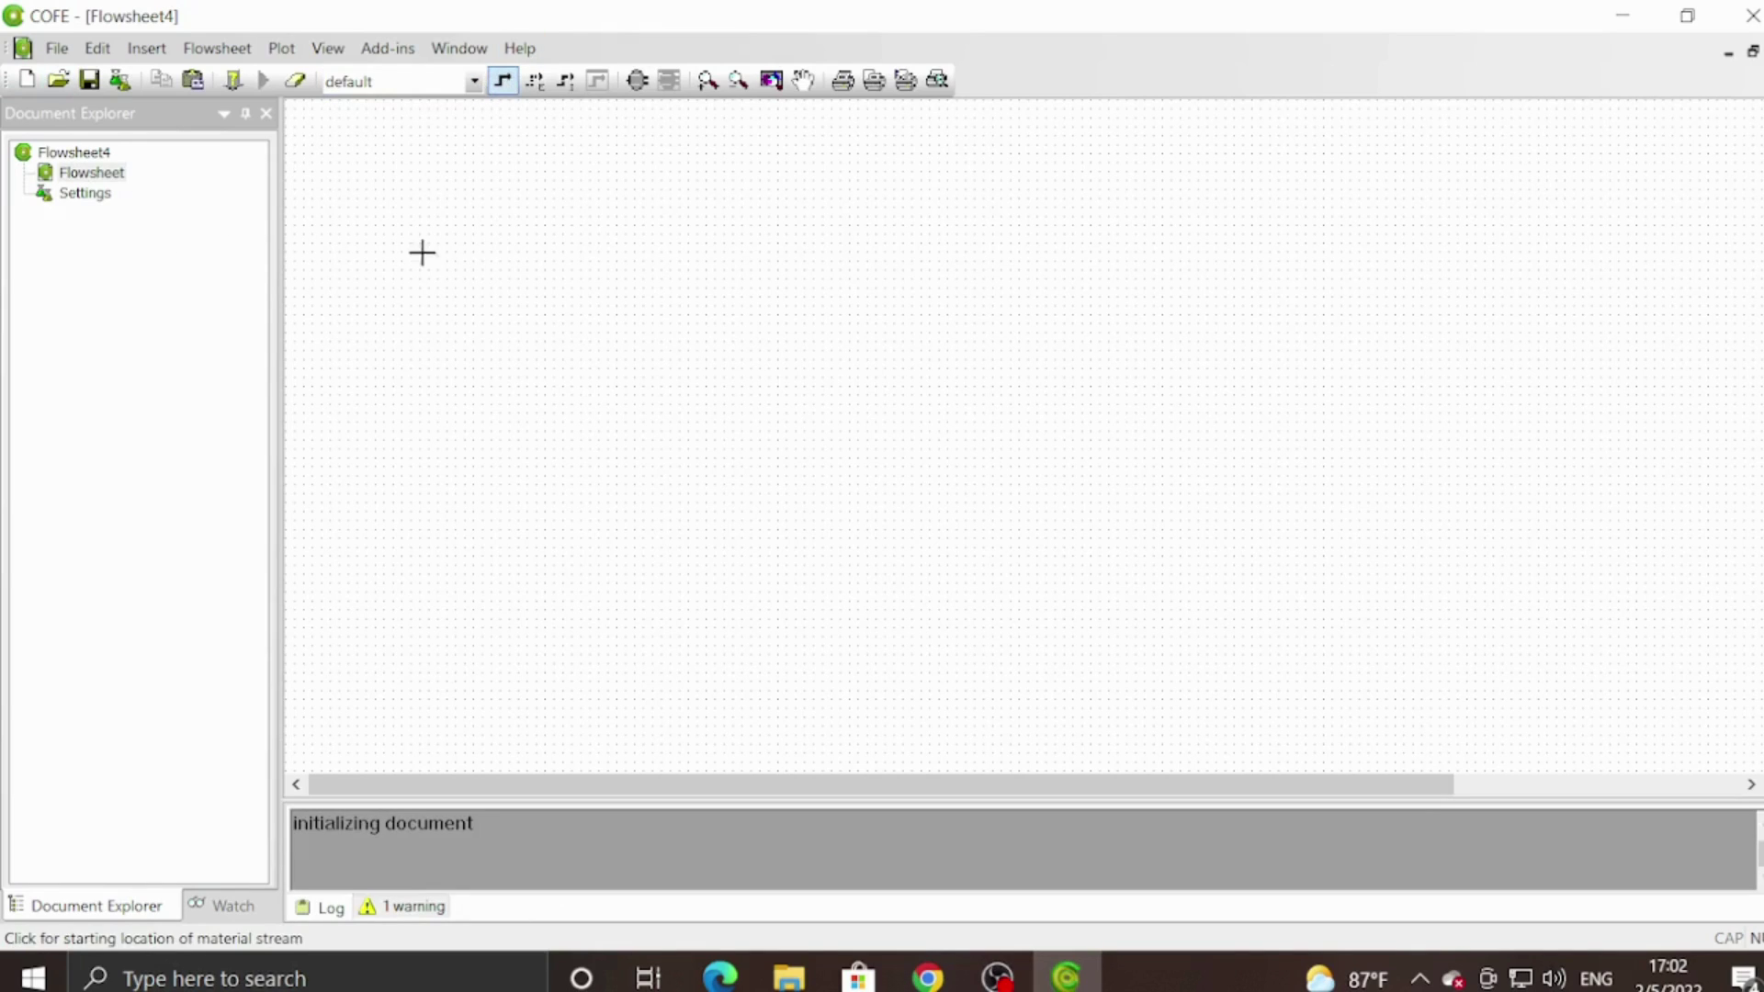
pyautogui.click(501, 81)
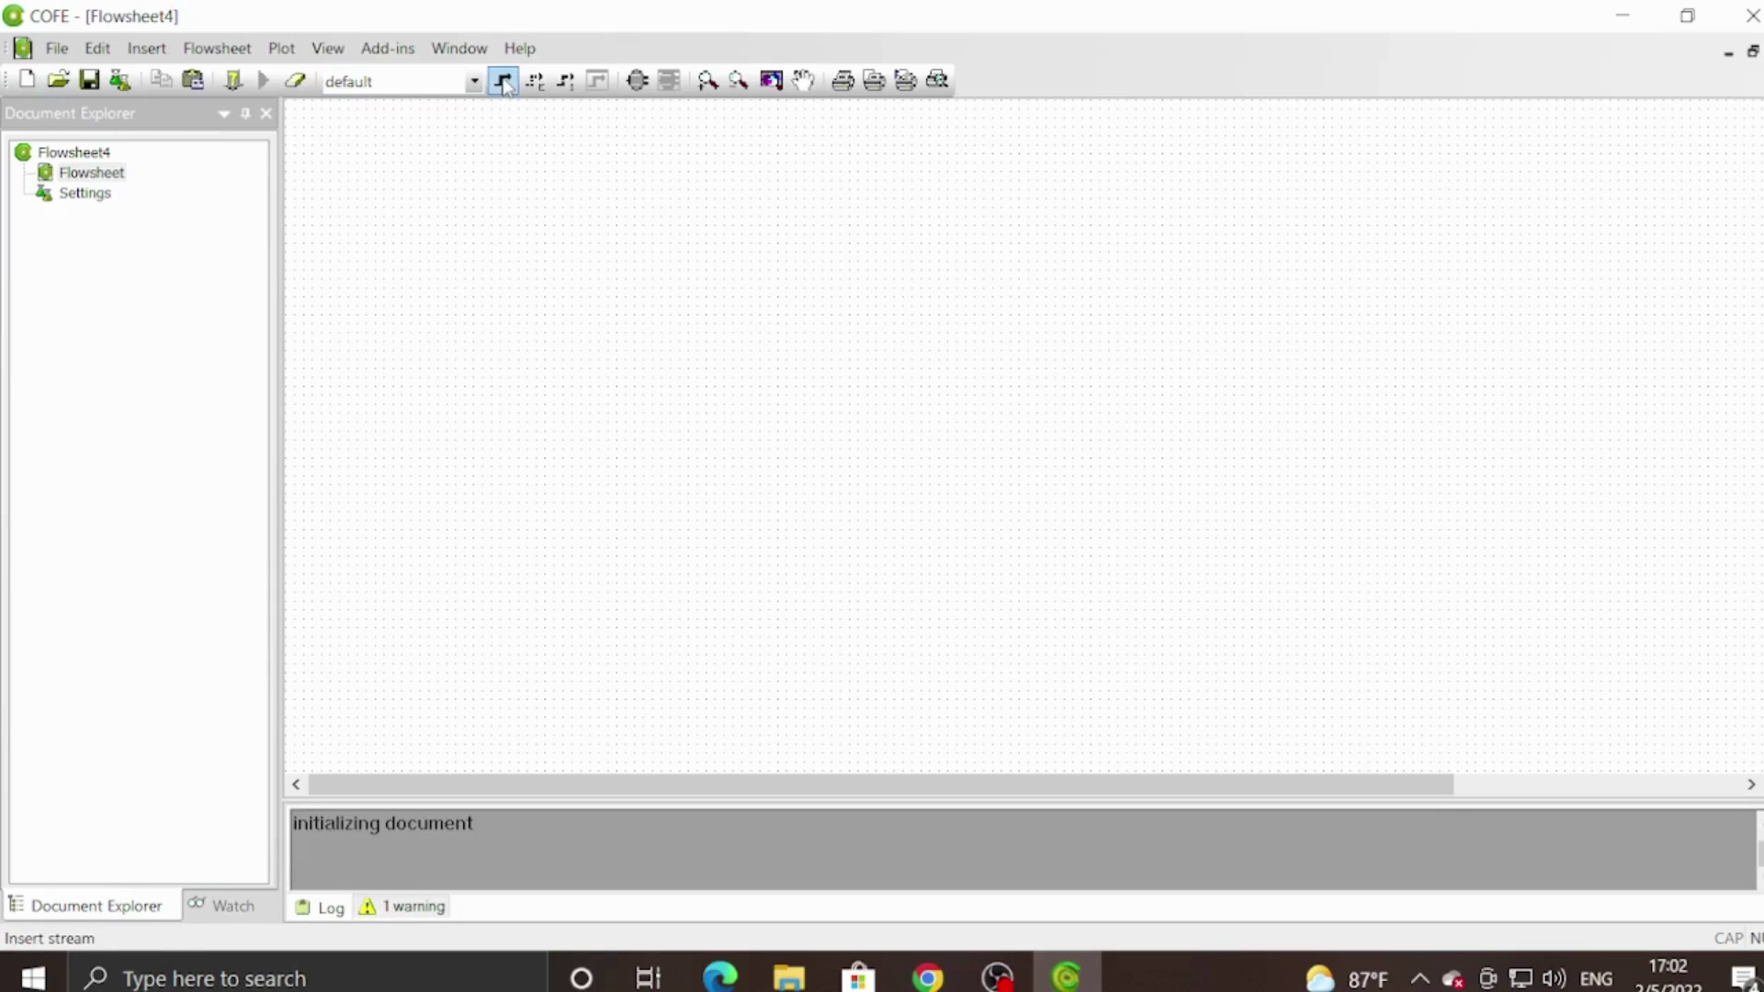
pyautogui.click(419, 243)
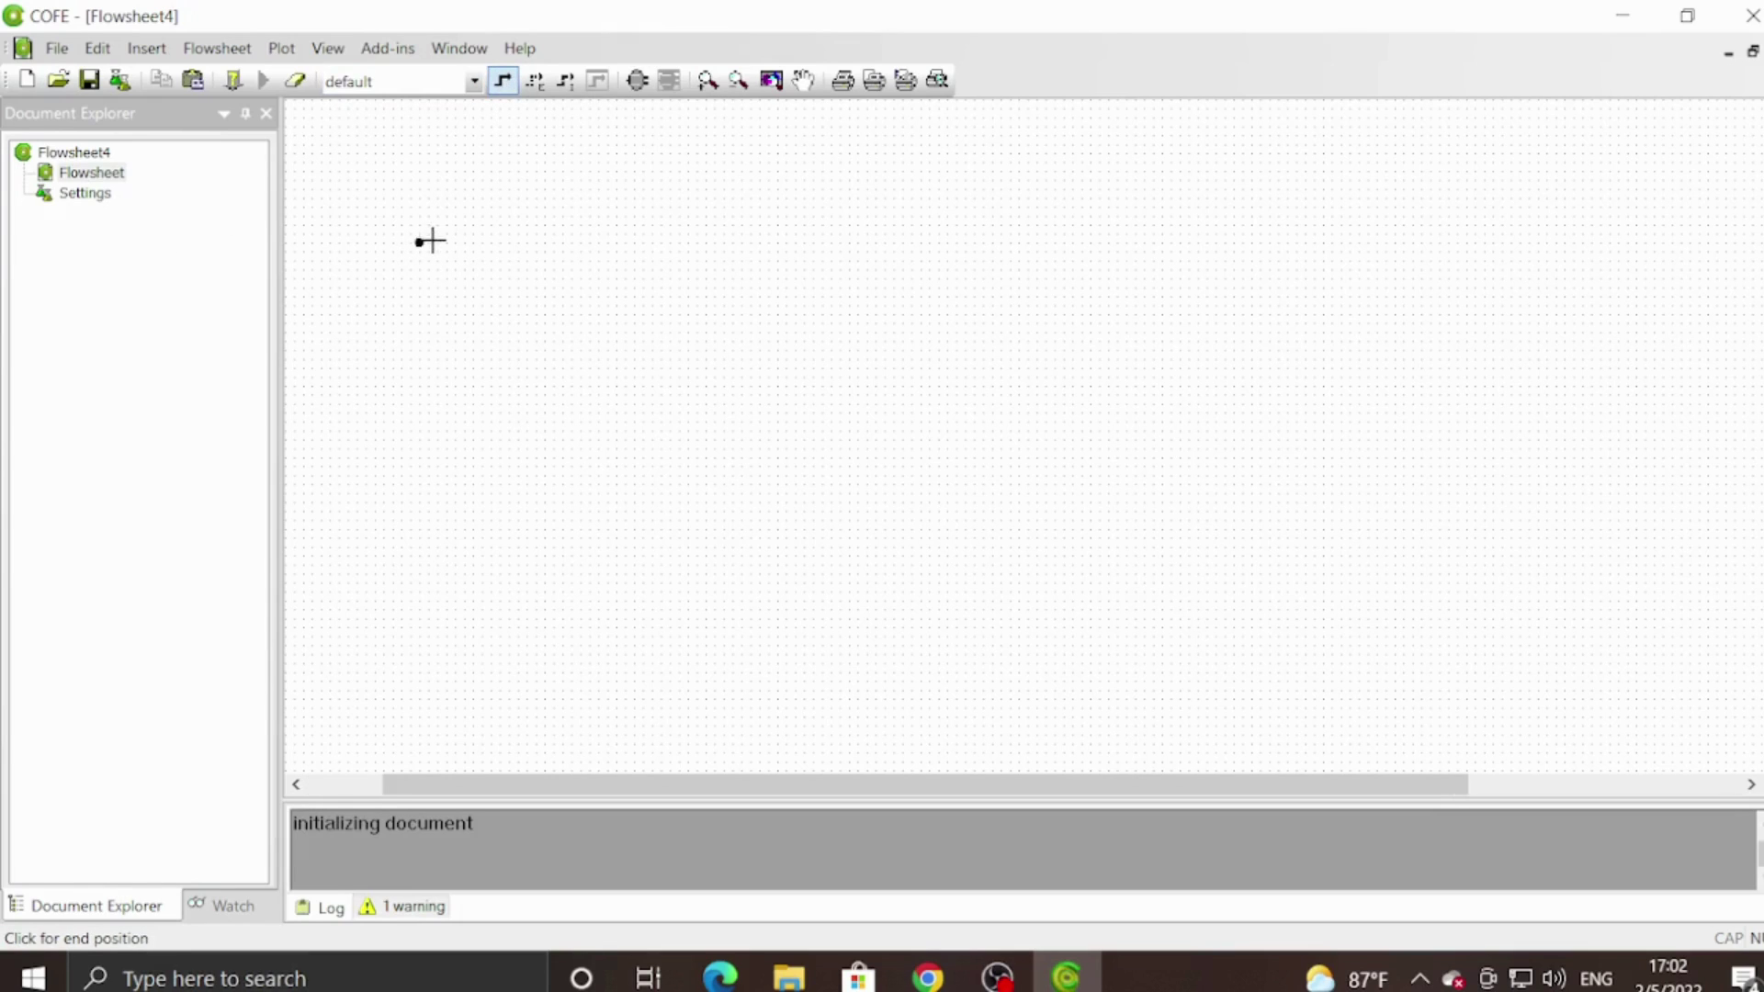
pyautogui.click(568, 242)
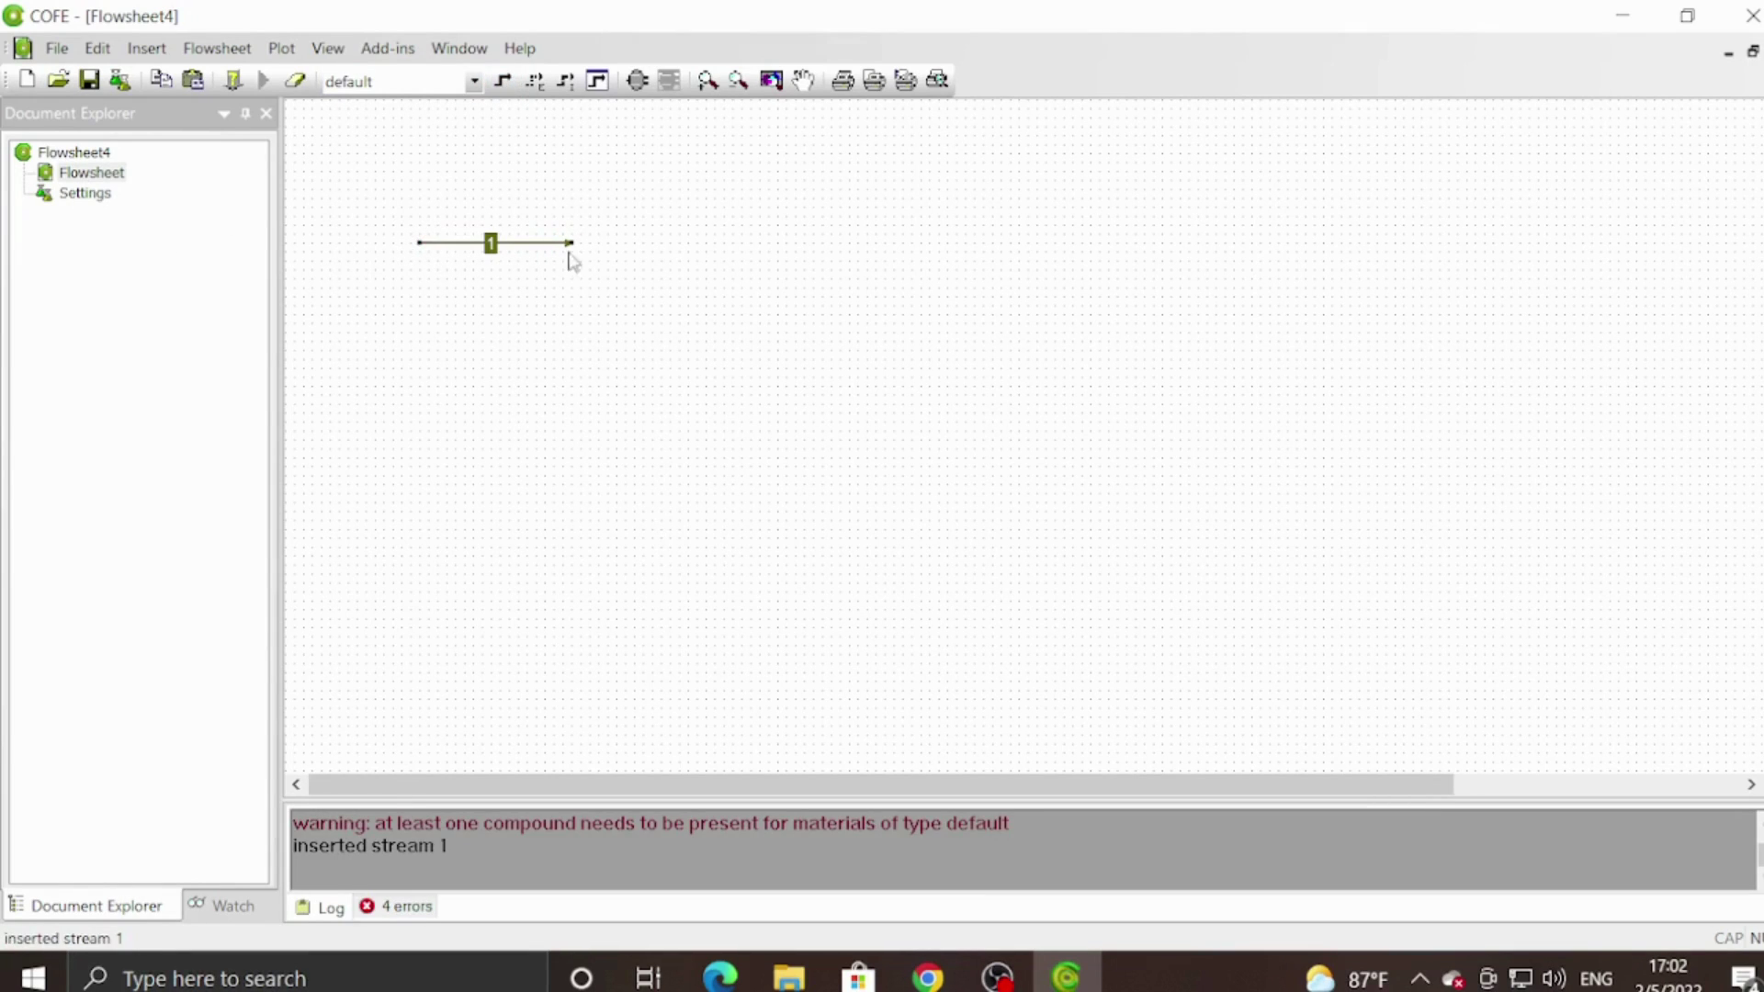
# Start a new property package from the TEA (CAPE-OPEN 1.1) package manager in the flowsheet settings.
pyautogui.doubleClick(85, 193)
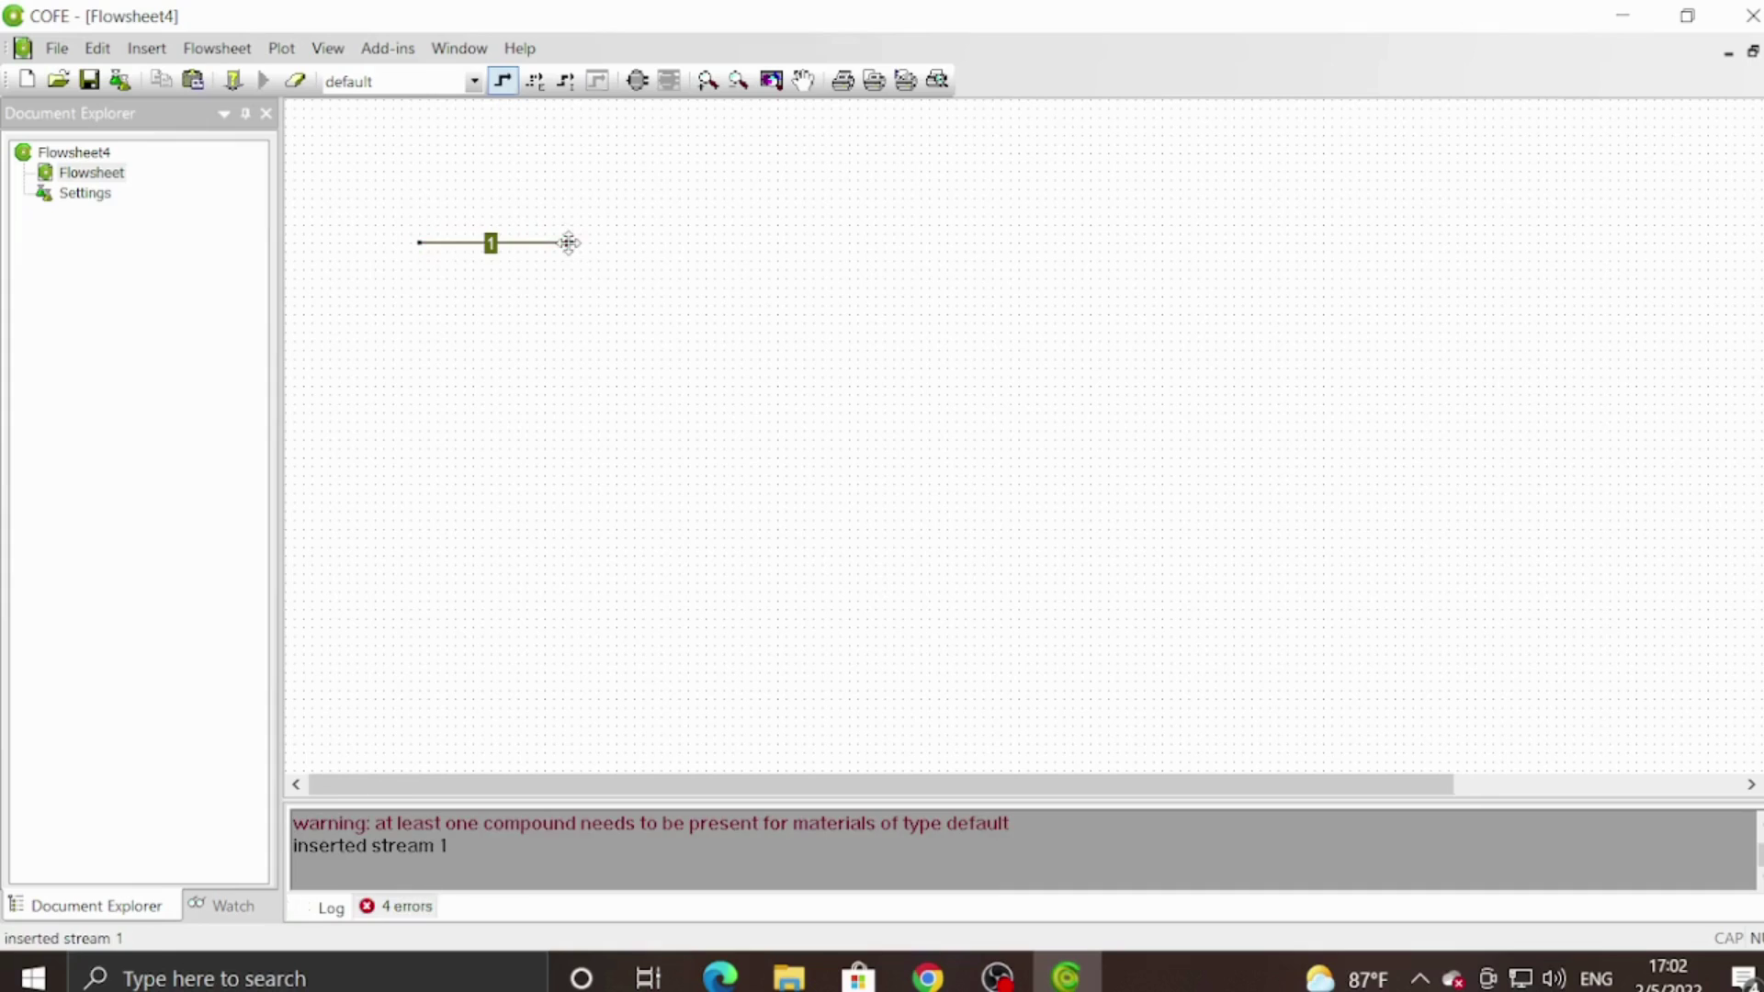
pyautogui.doubleClick(88, 195)
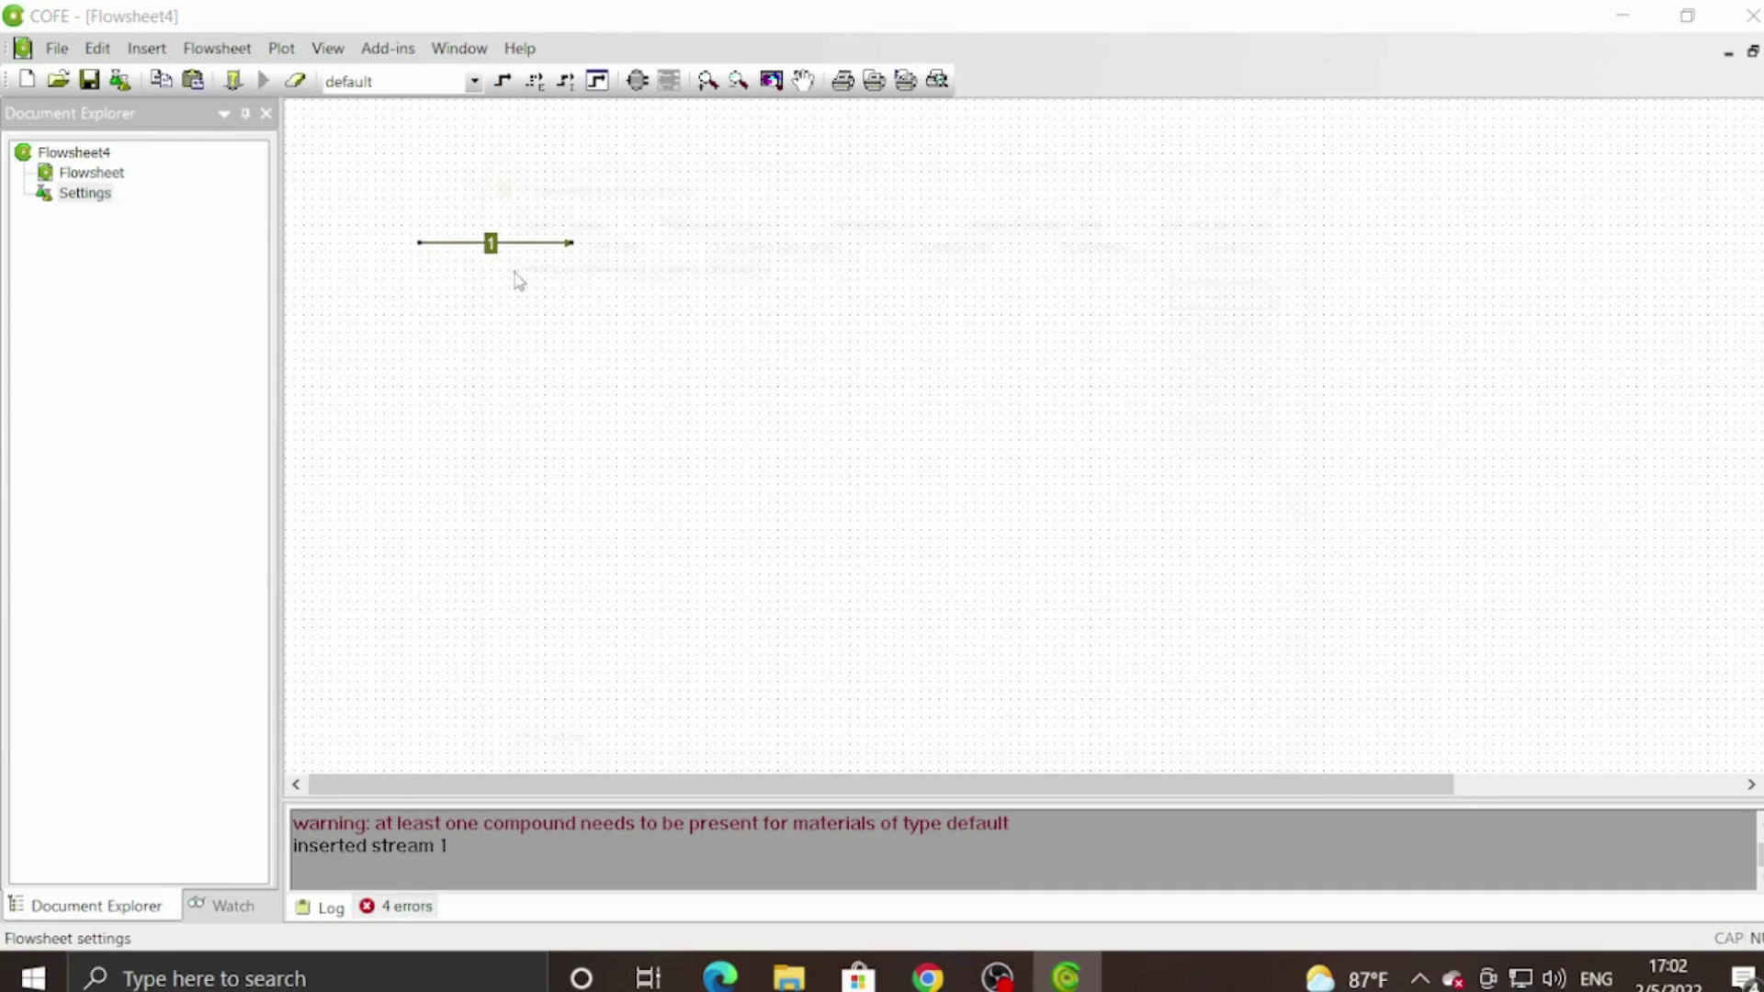
pyautogui.click(1266, 290)
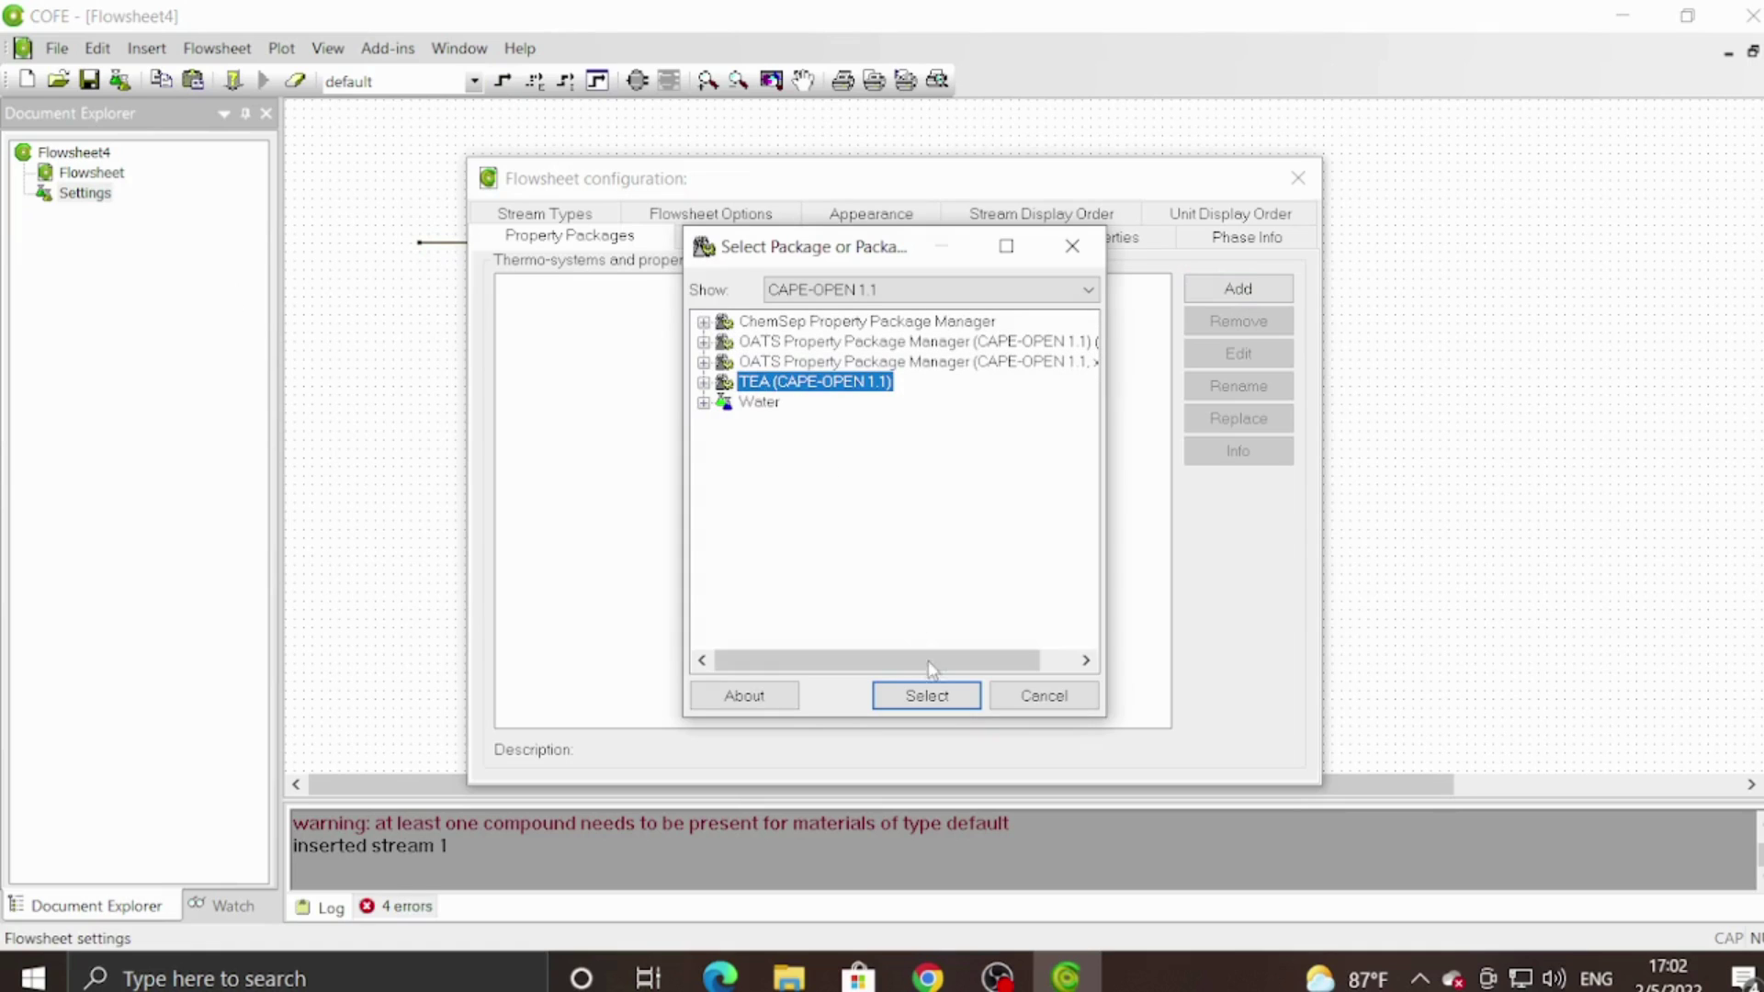
pyautogui.click(926, 695)
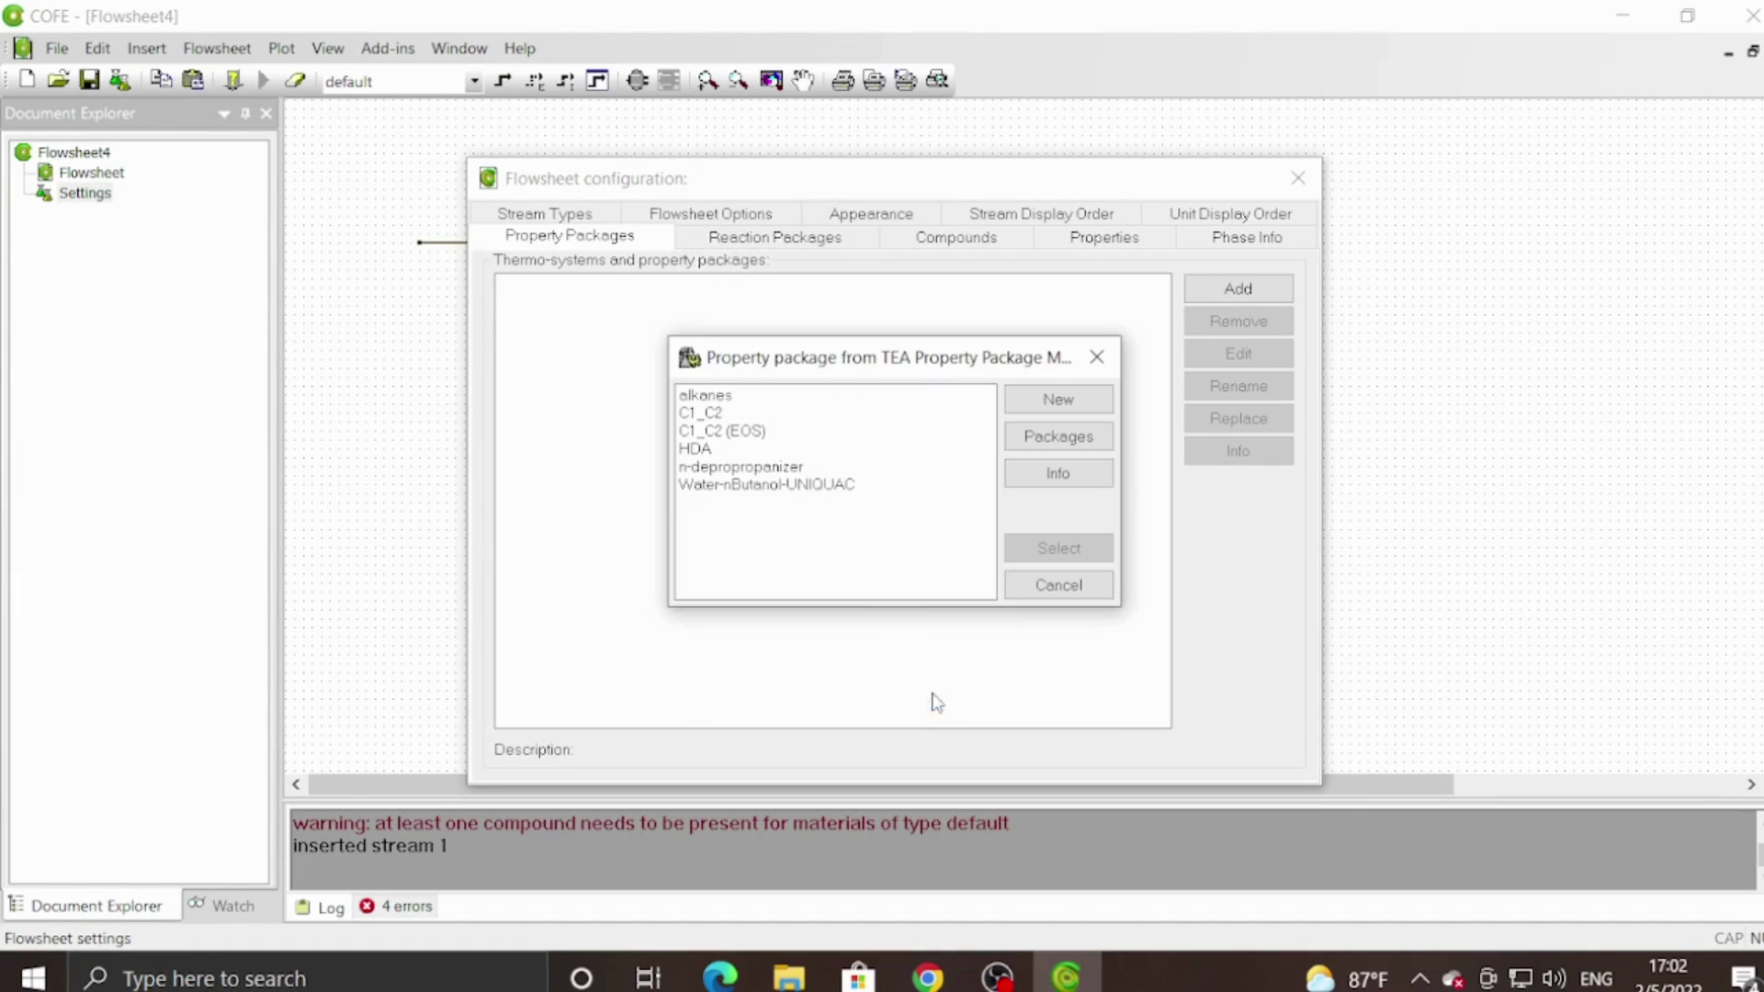
pyautogui.click(1057, 399)
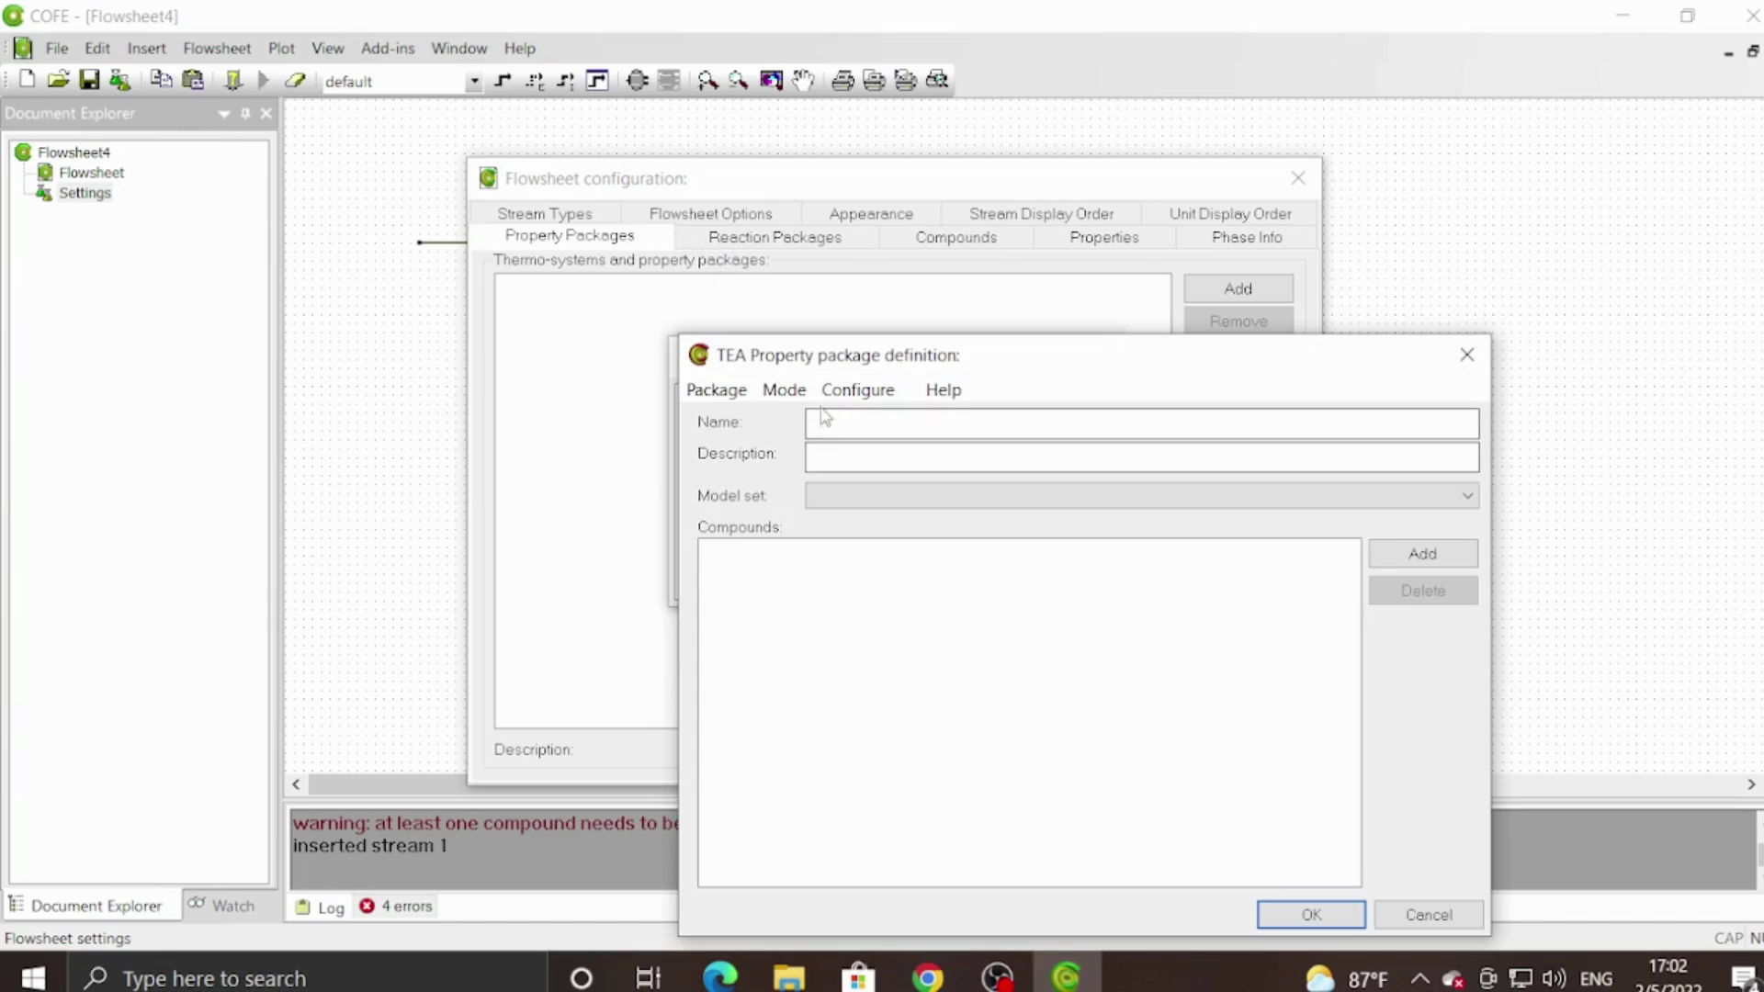
# Name the property package "Diseños de una columna de destilacion" and set its model set to UNIFAC VLE.
pyautogui.click(840, 429)
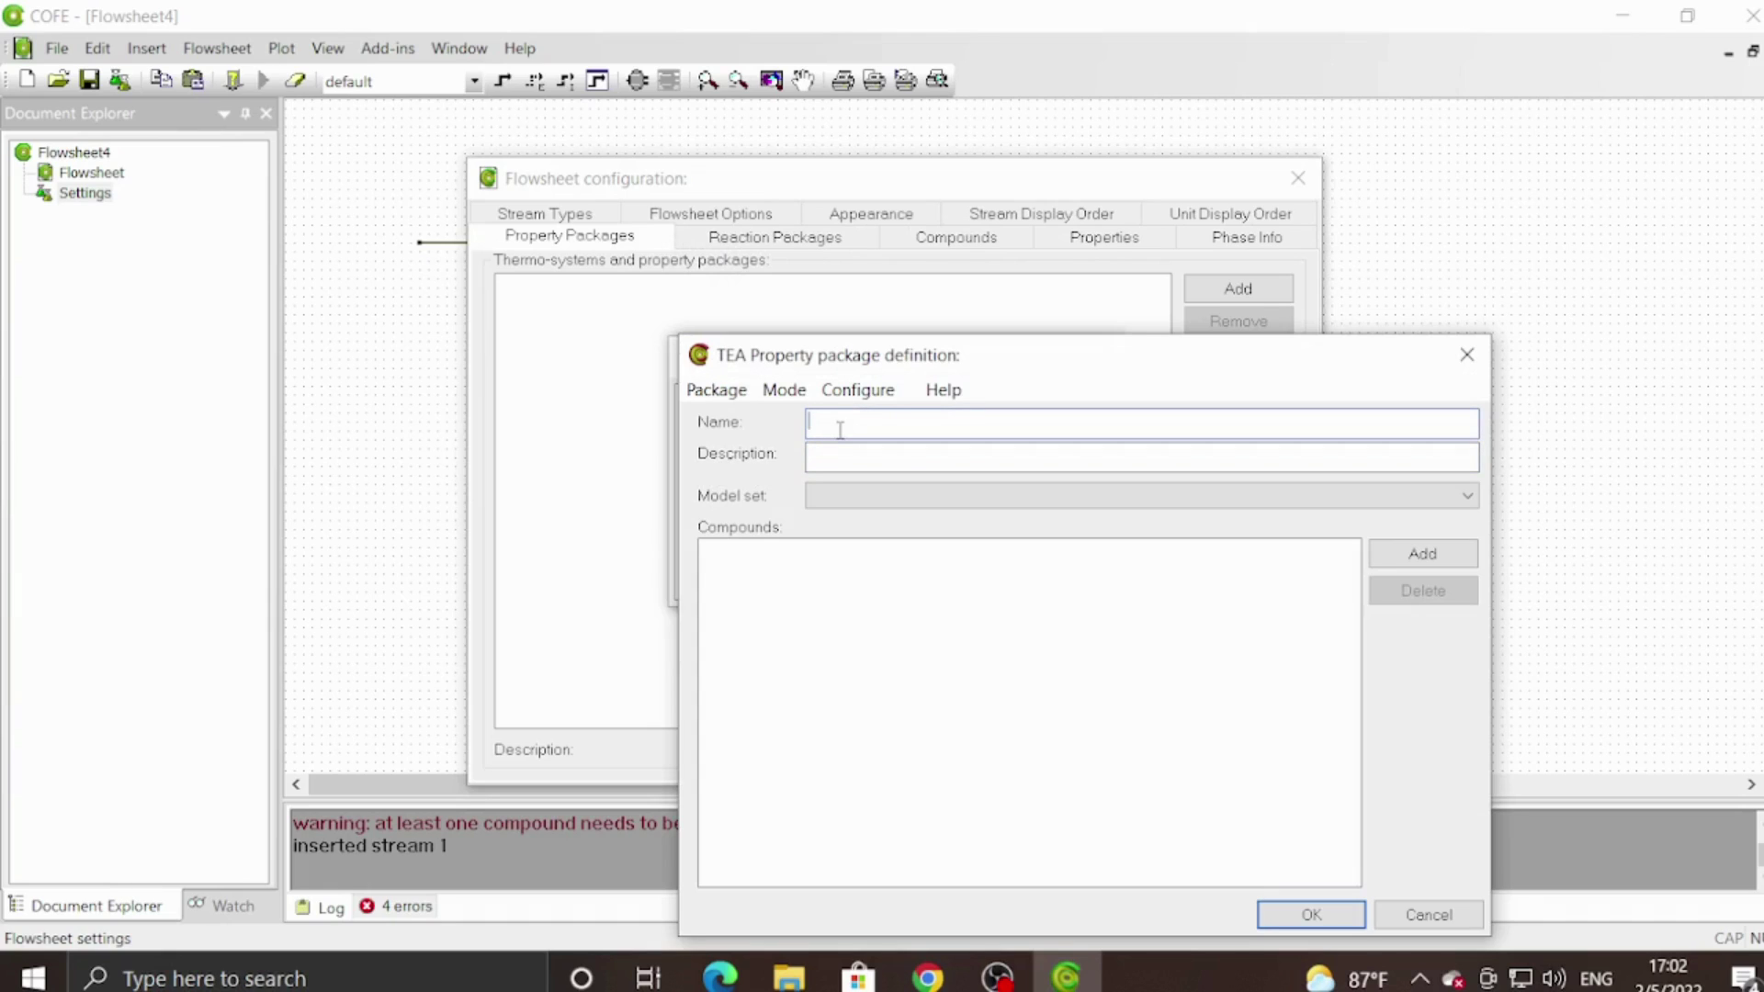
pyautogui.write('diseños de una columna de des')
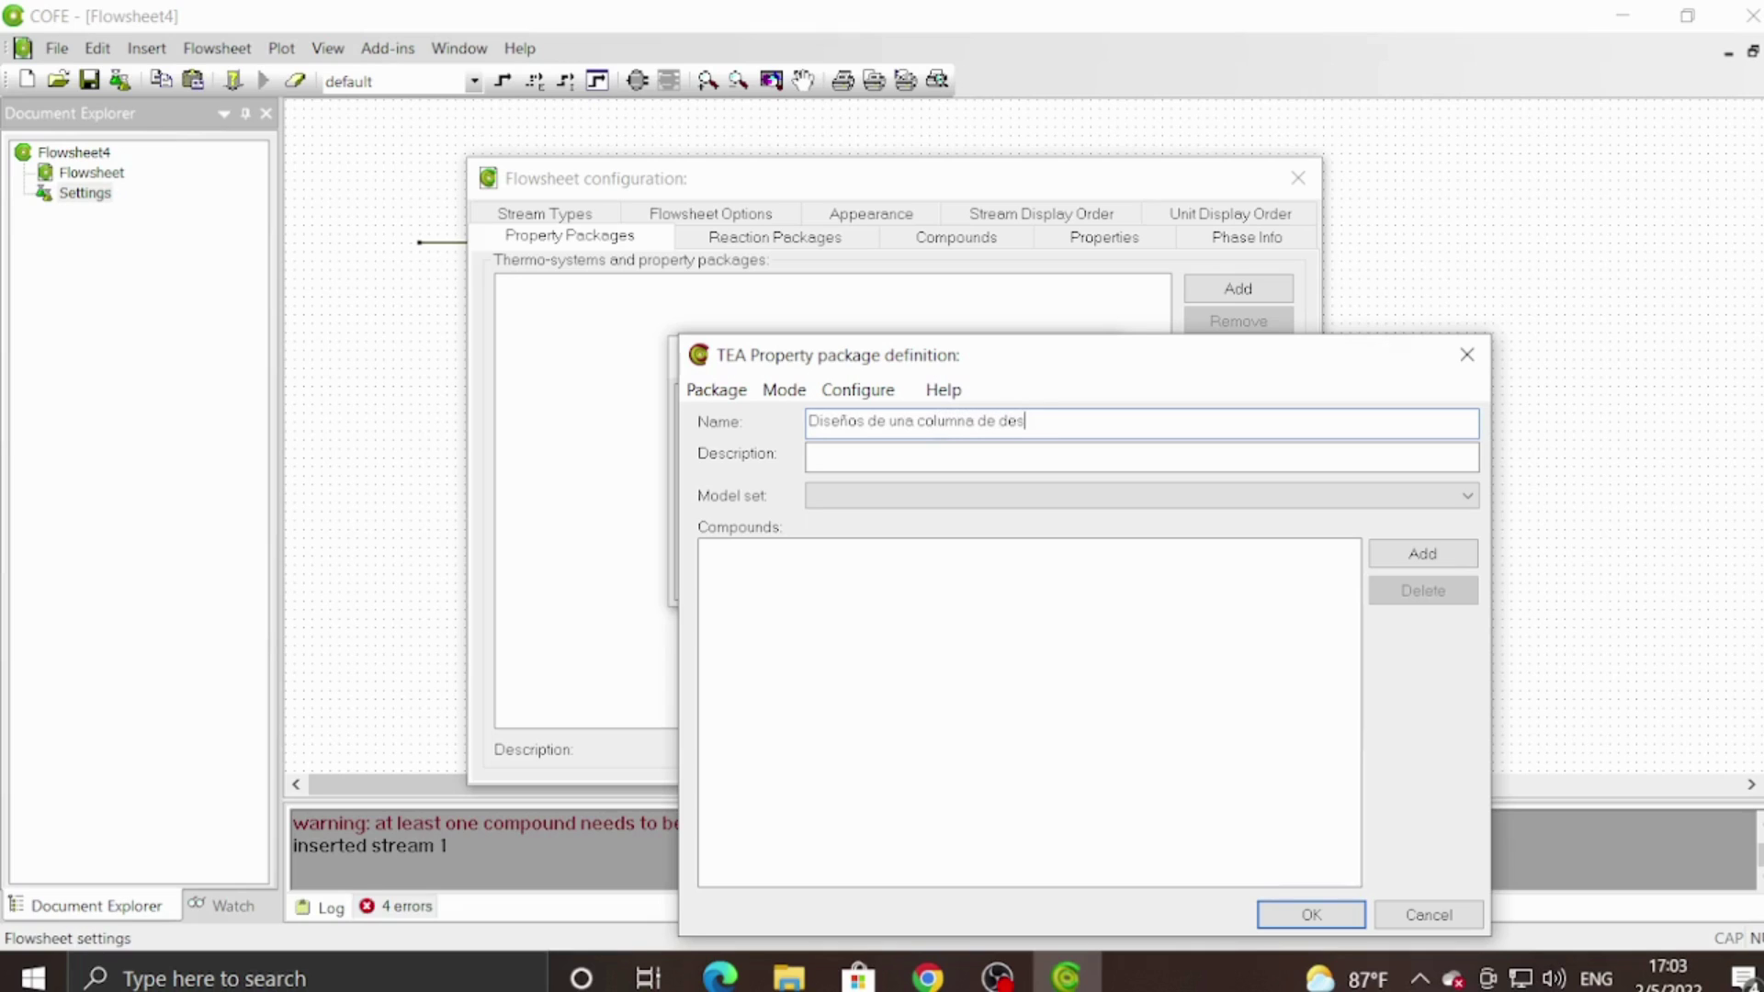
pyautogui.write('tilacion')
pyautogui.click(959, 497)
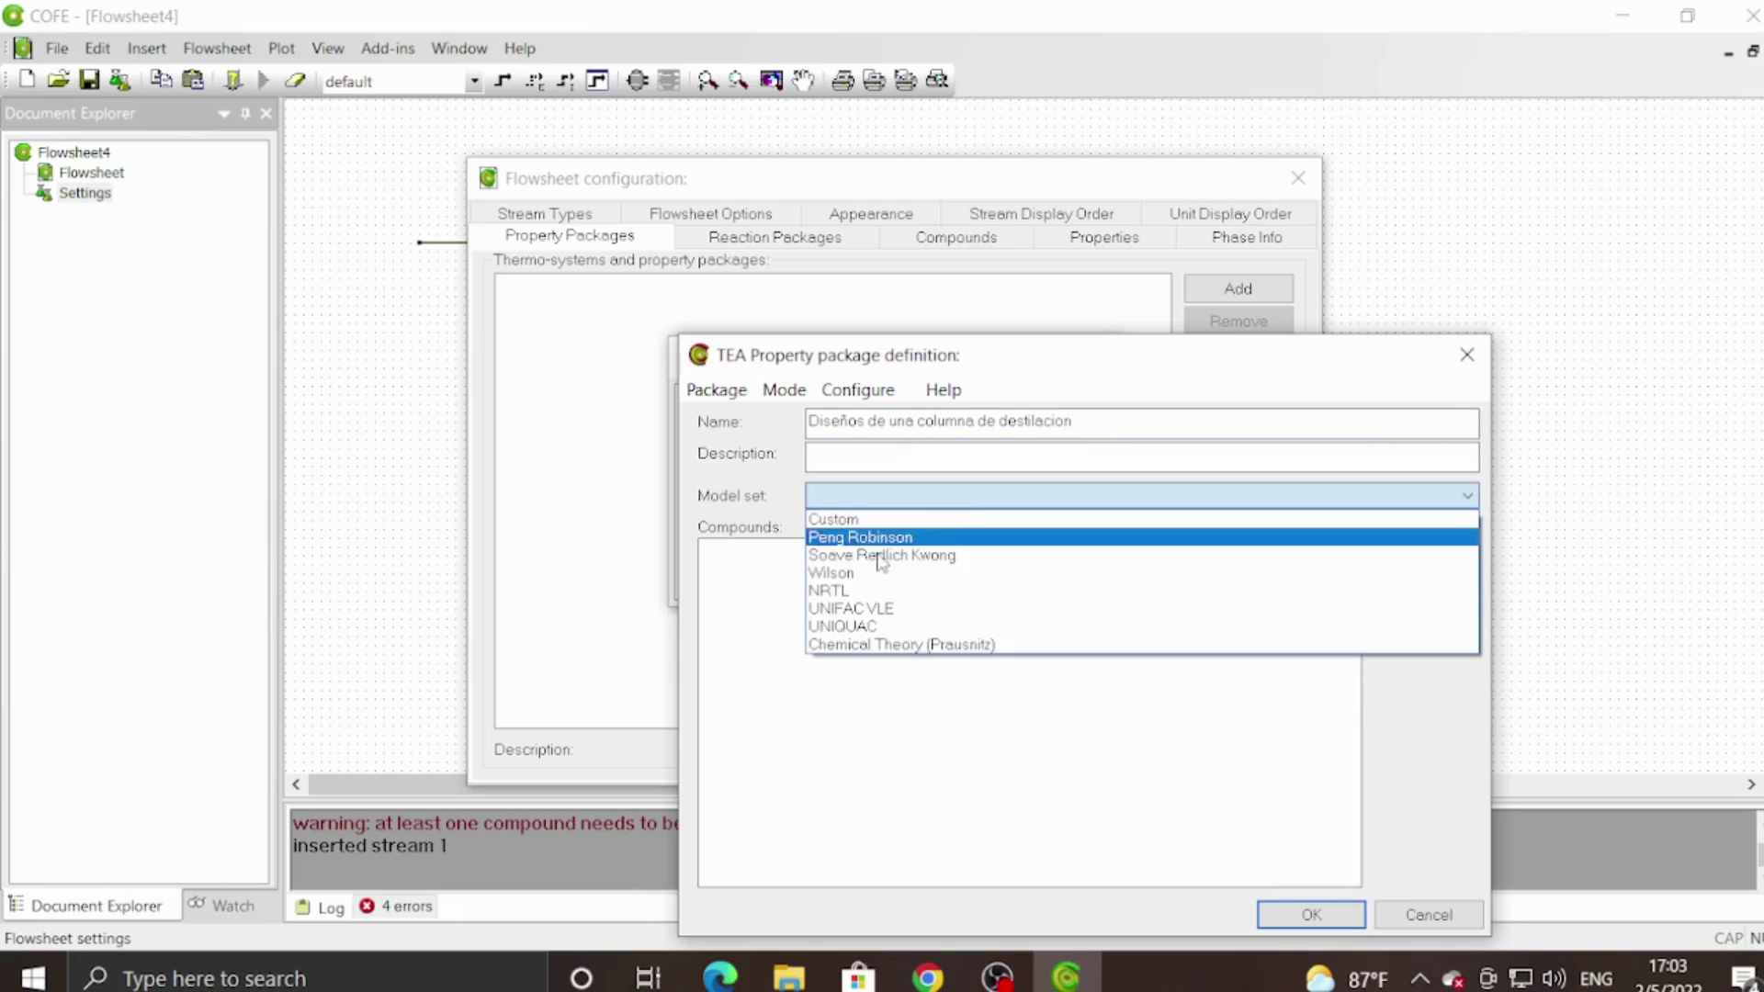
pyautogui.click(869, 611)
# Add Propane and Isobutane from the ChemSep1 database to the property package's compounds.
pyautogui.click(1466, 559)
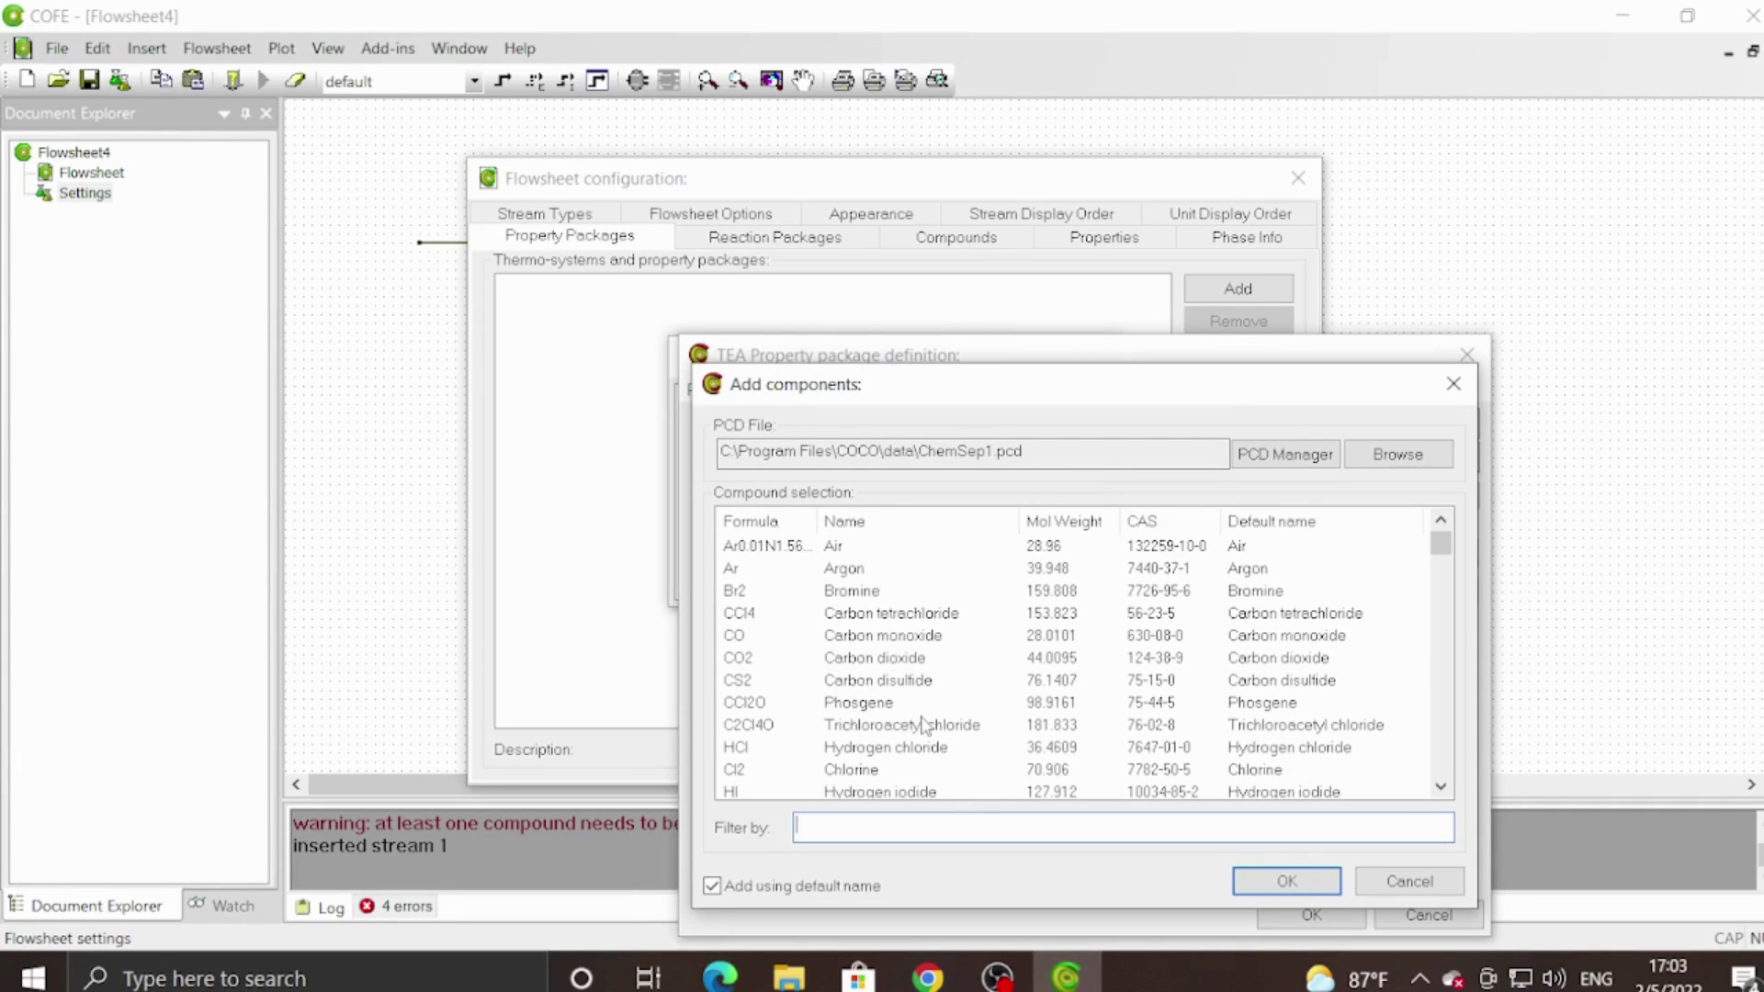
pyautogui.write('propan')
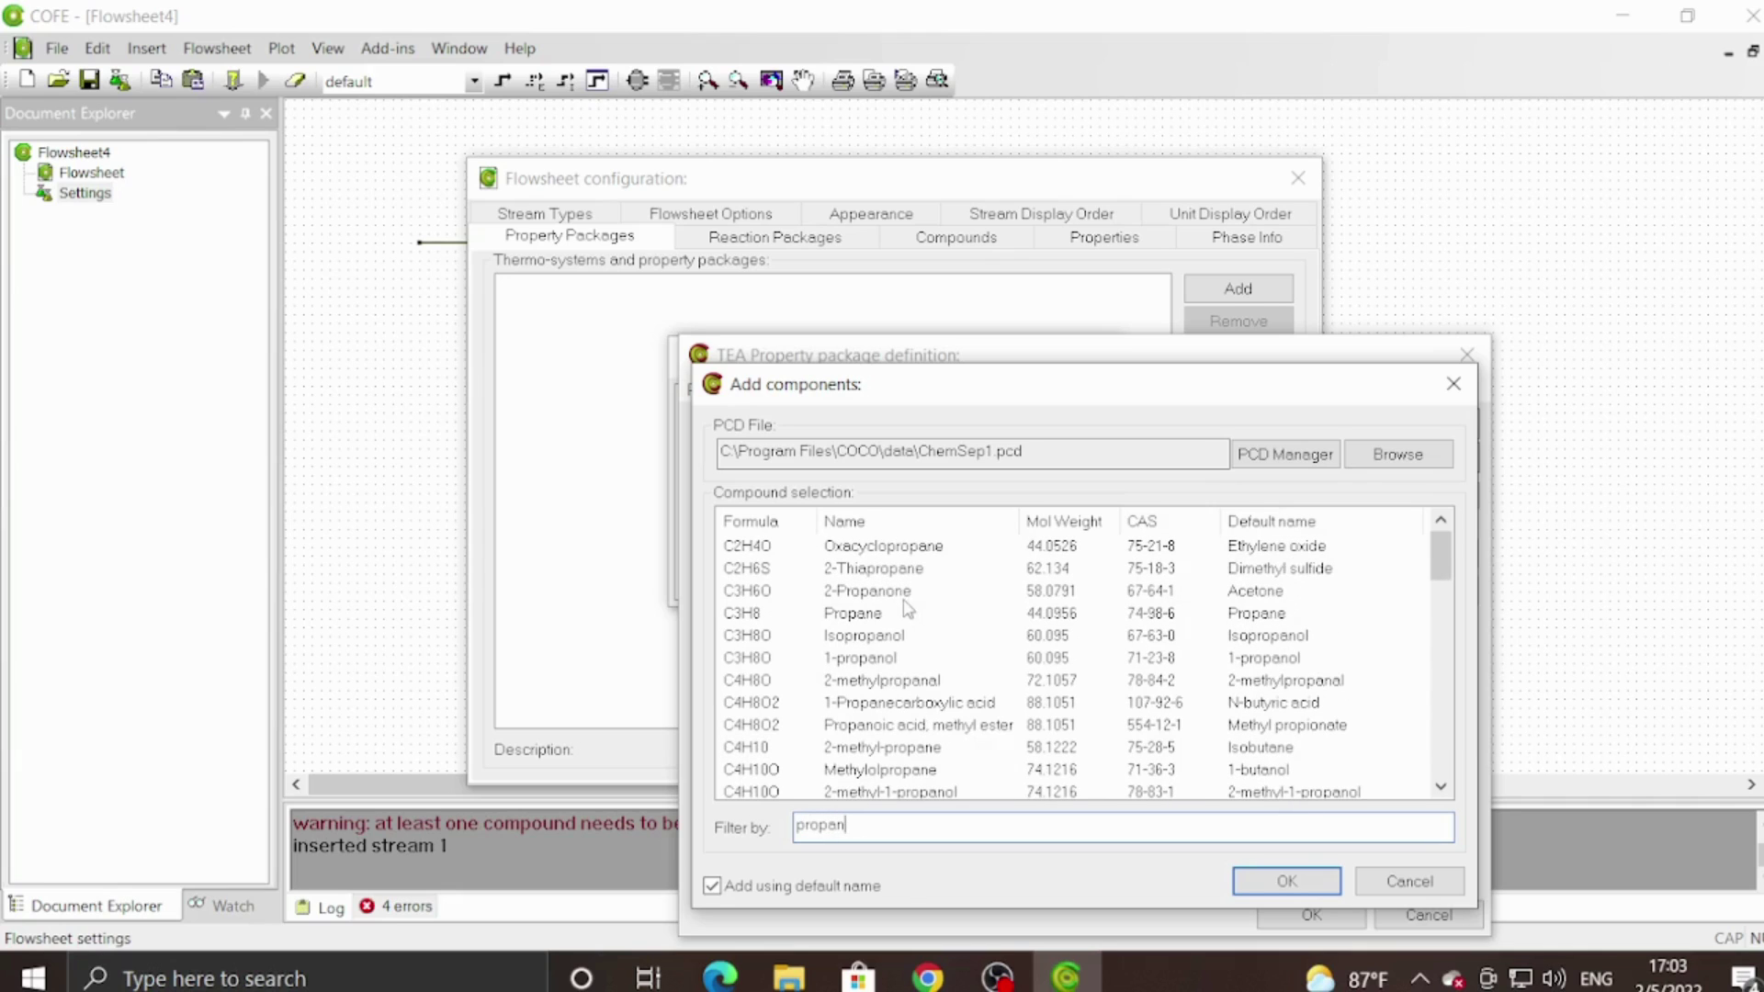
pyautogui.doubleClick(755, 613)
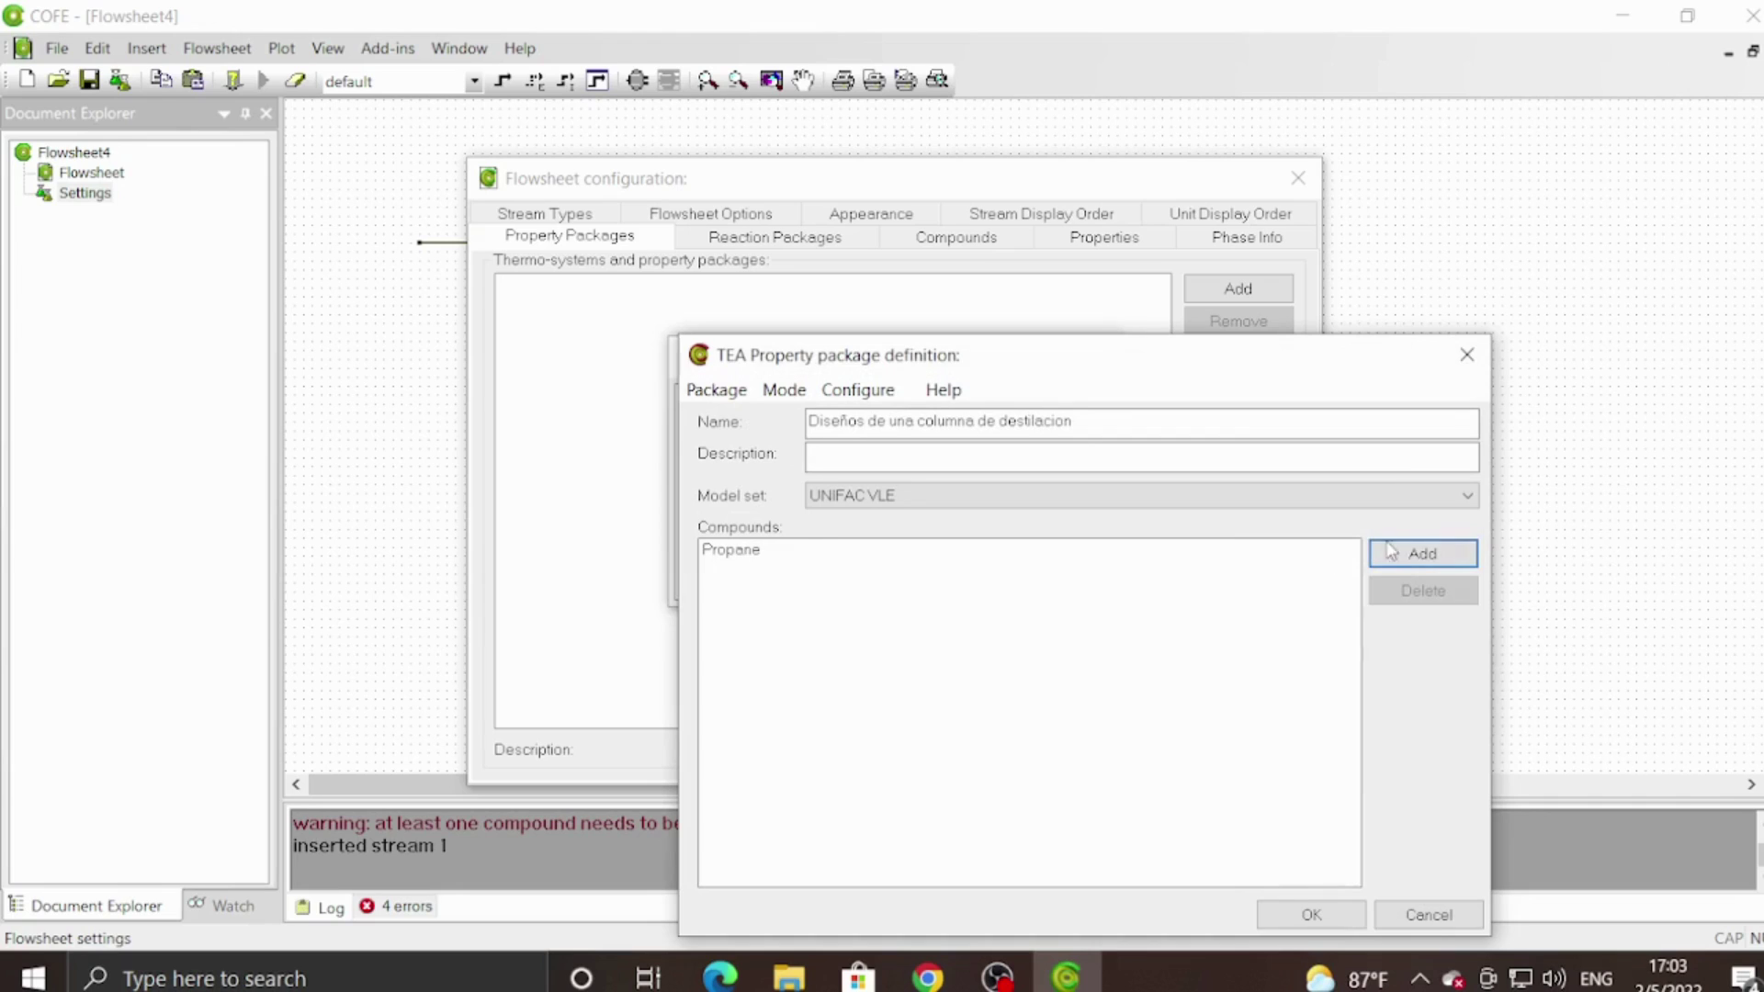
pyautogui.click(1422, 553)
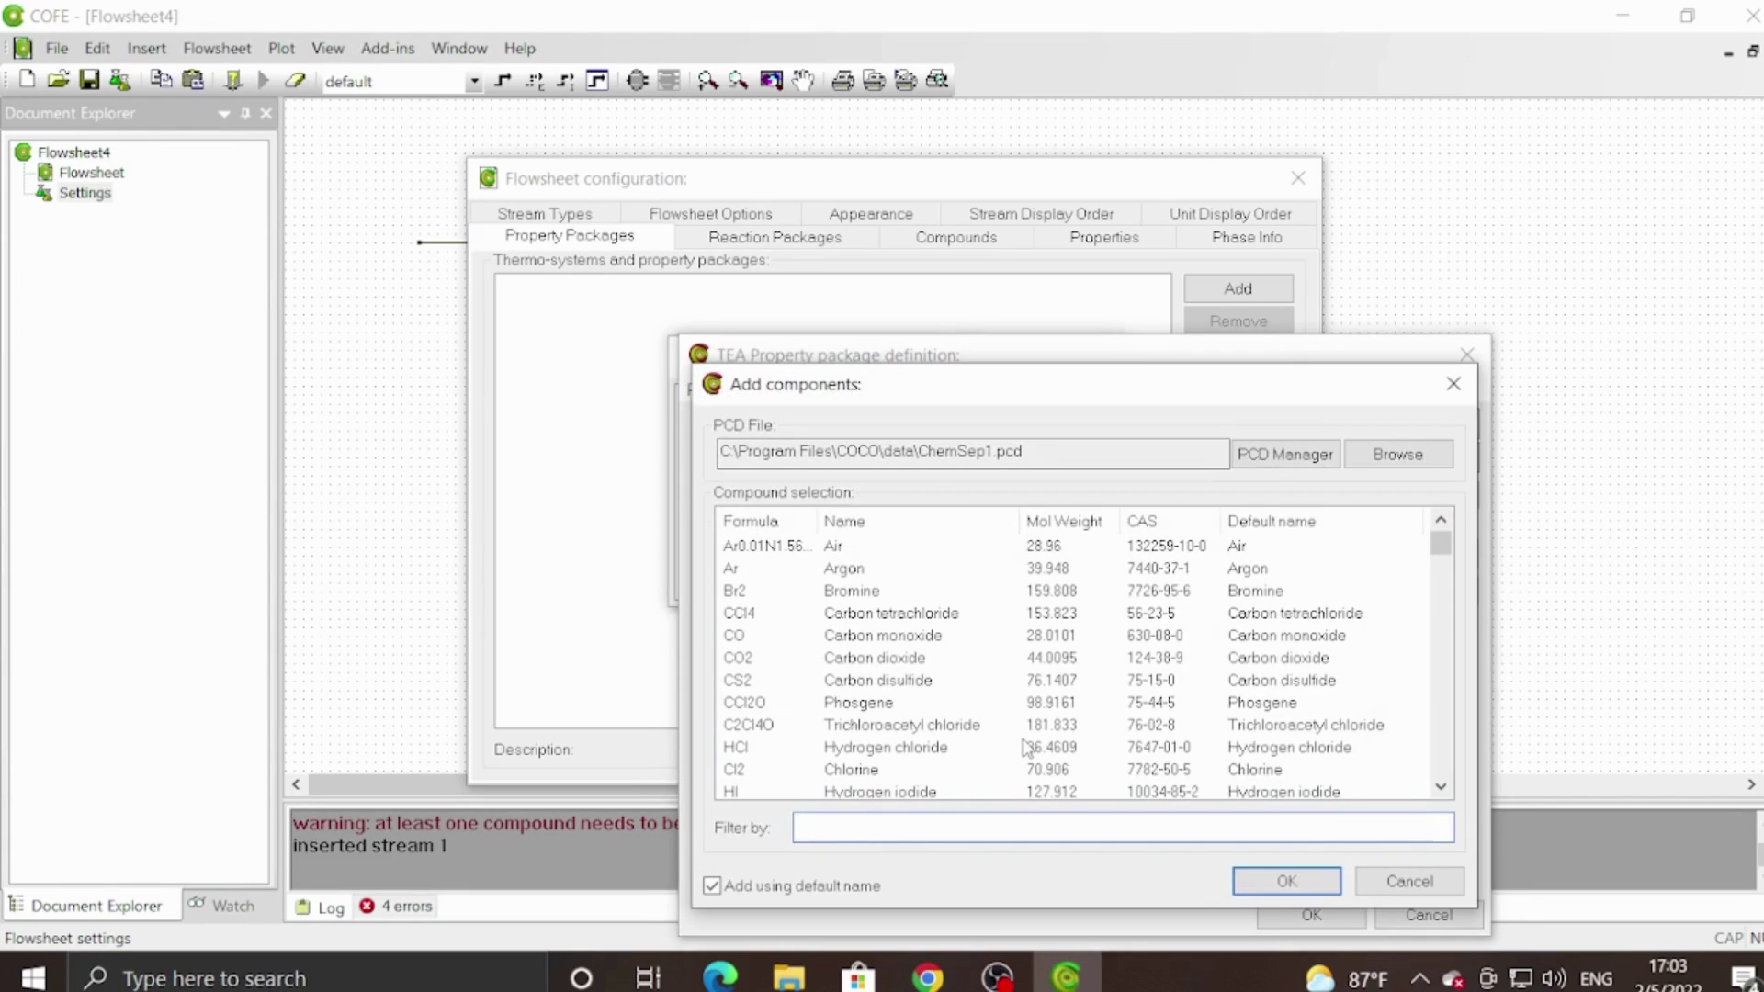
pyautogui.write('iso')
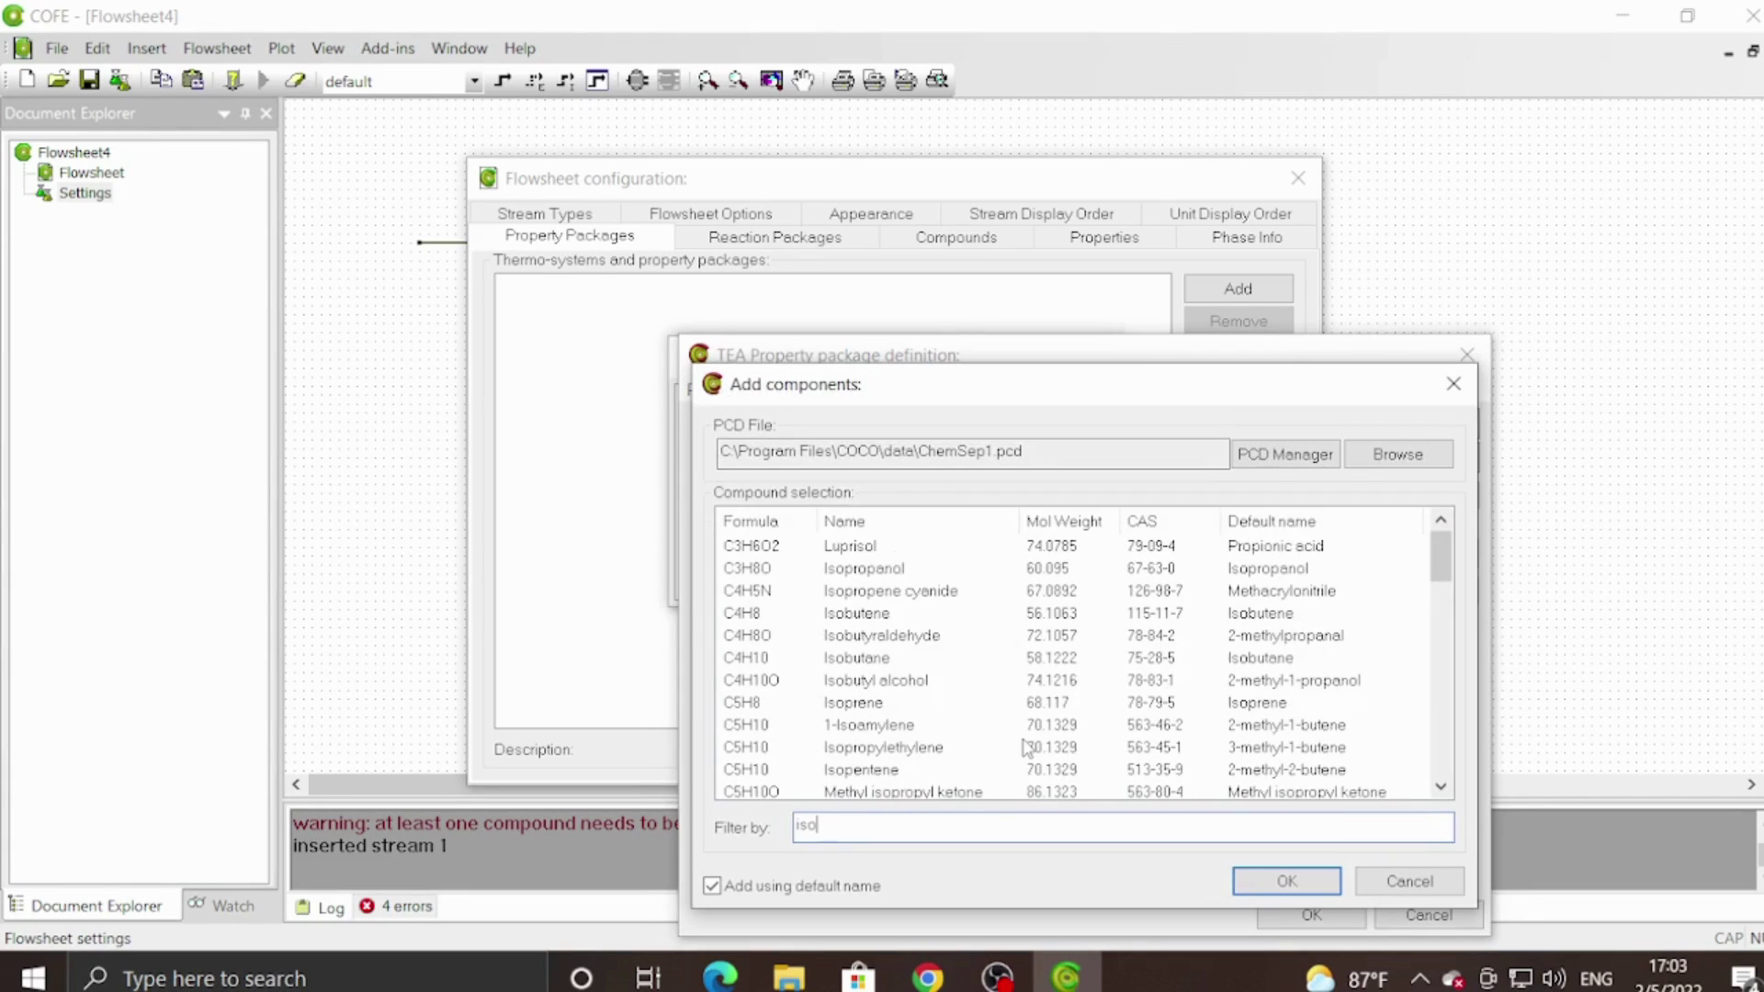
pyautogui.write('buta')
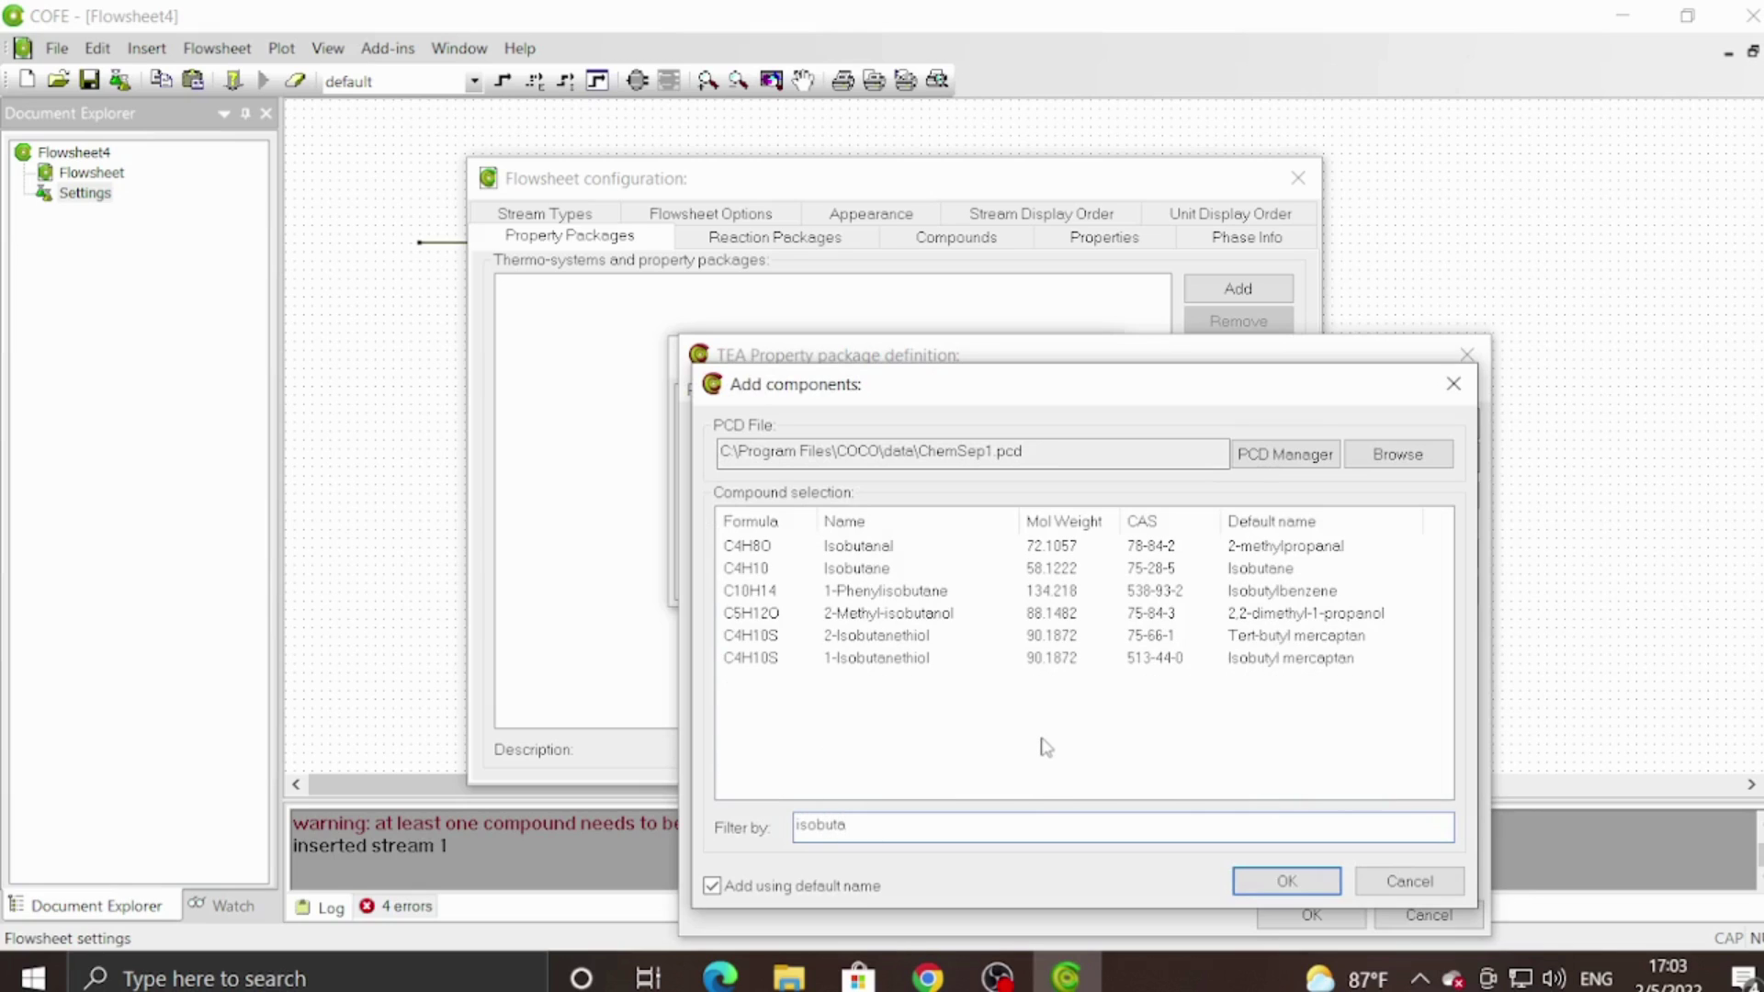
pyautogui.doubleClick(764, 569)
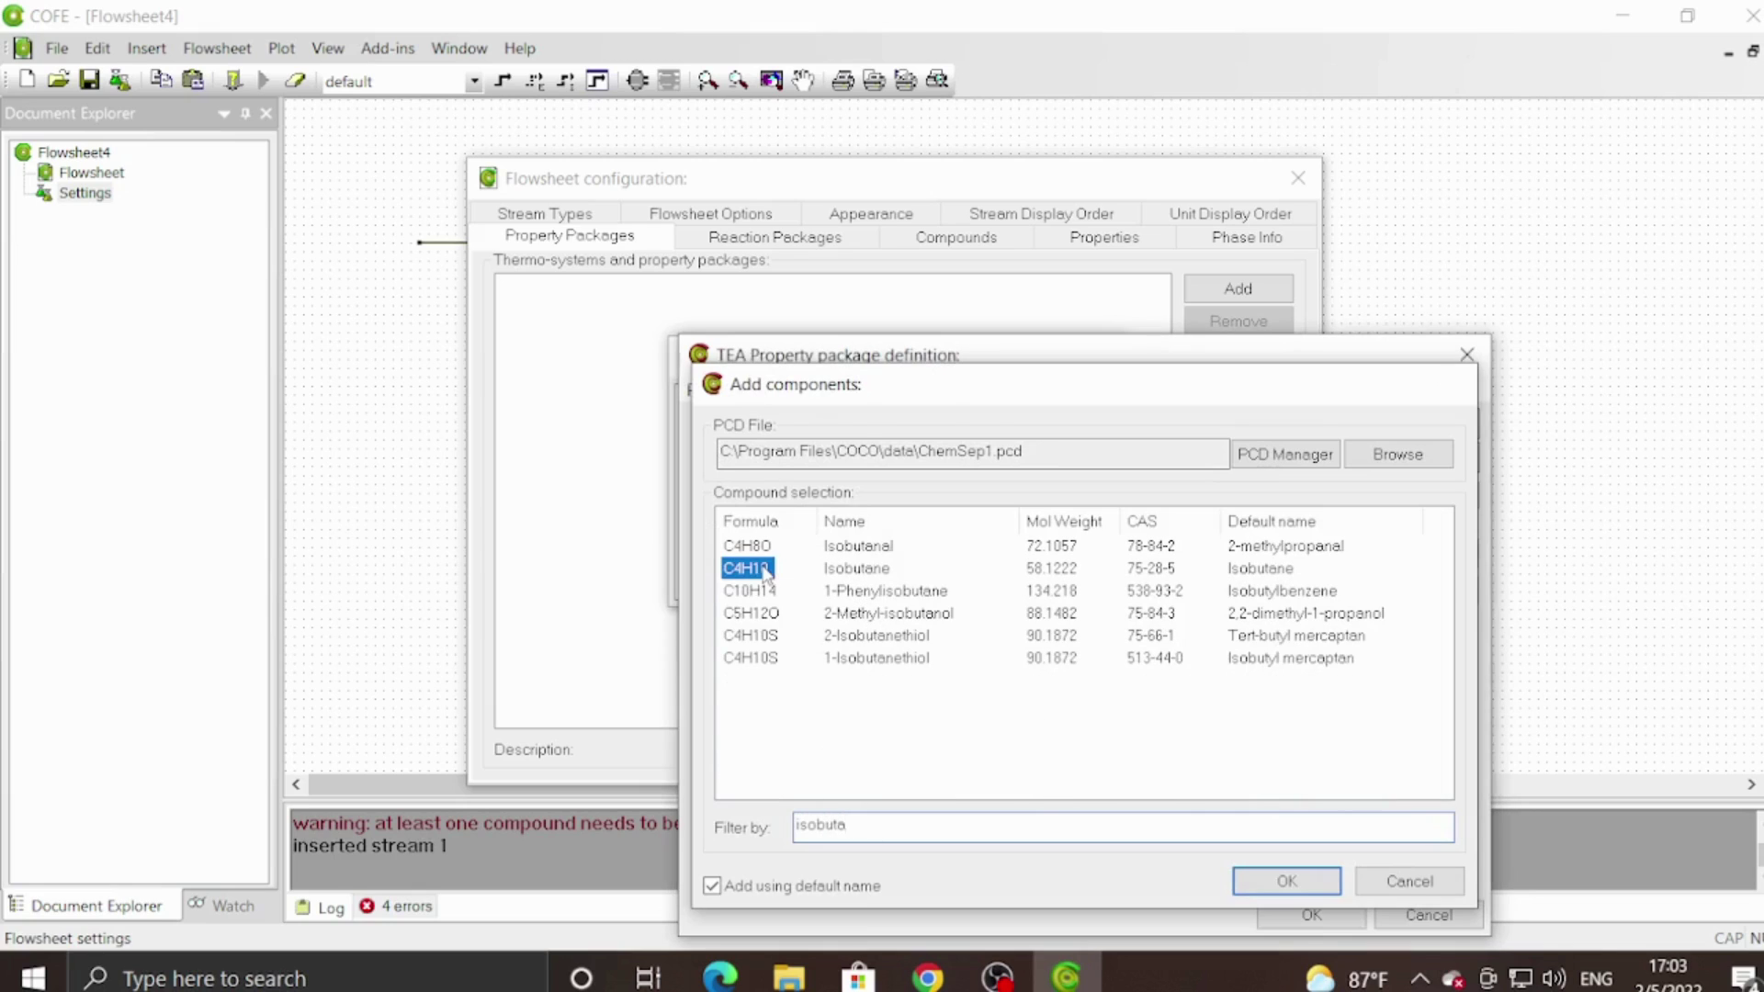
# Add N-butane and Isopentane to the property package's compounds.
pyautogui.click(1422, 553)
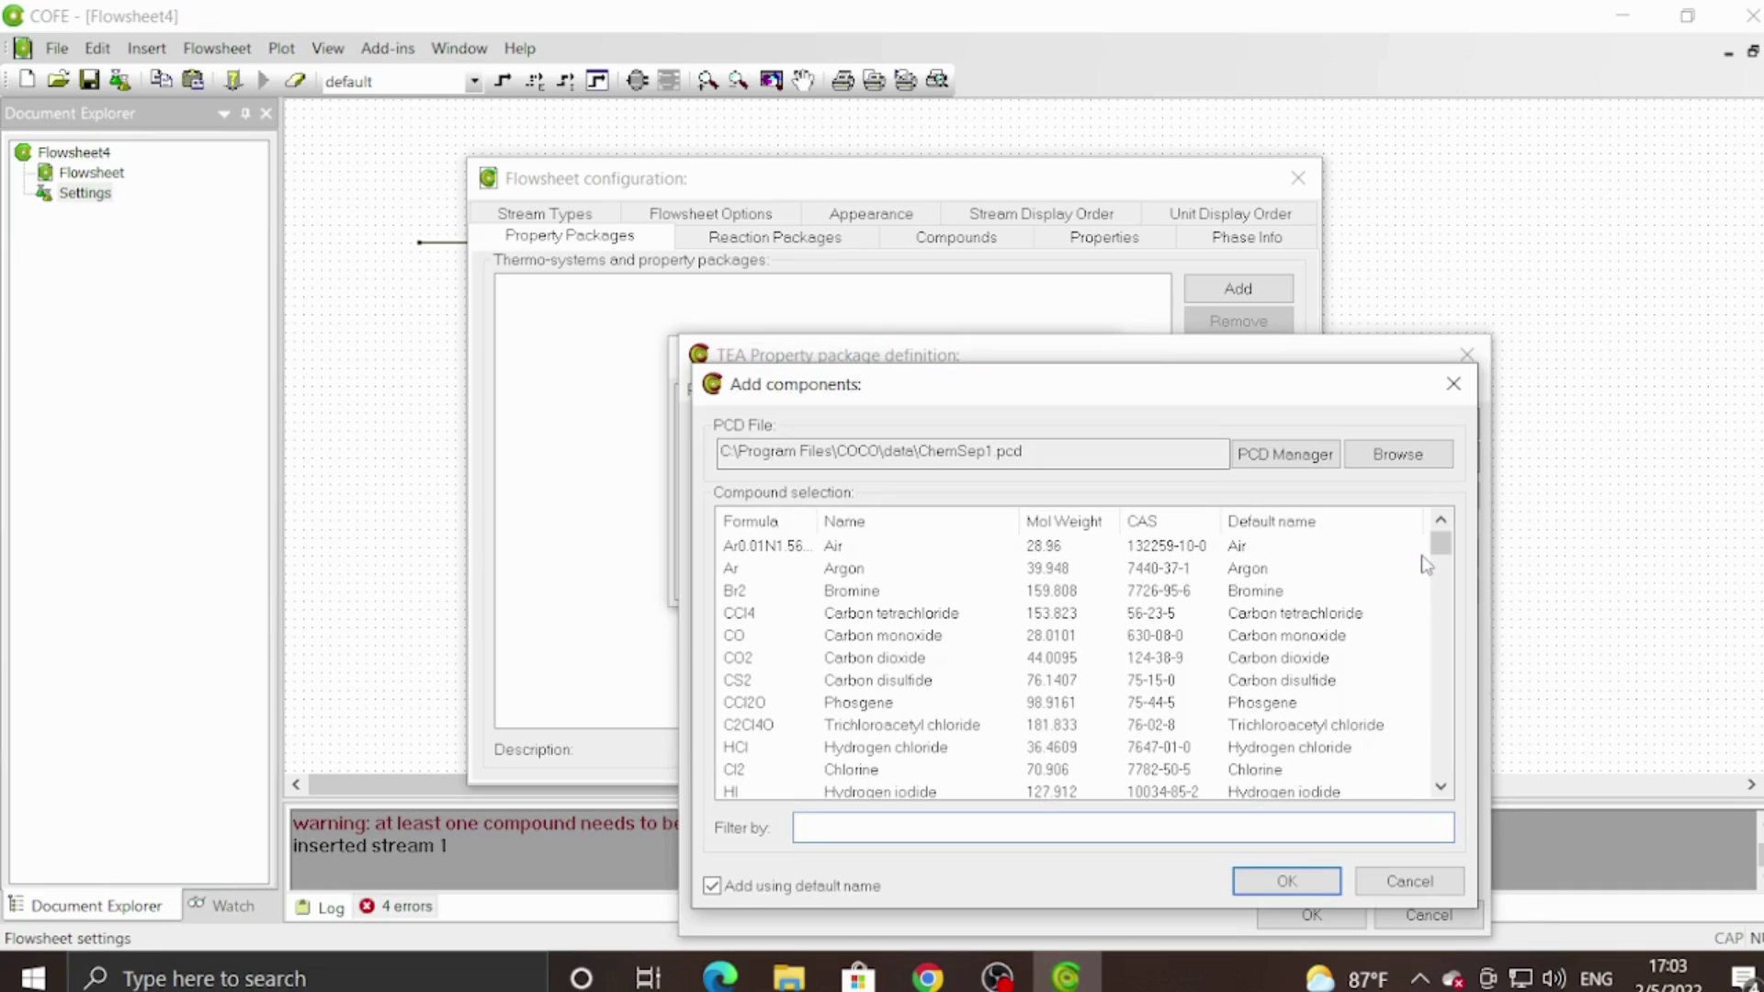
pyautogui.write('n-')
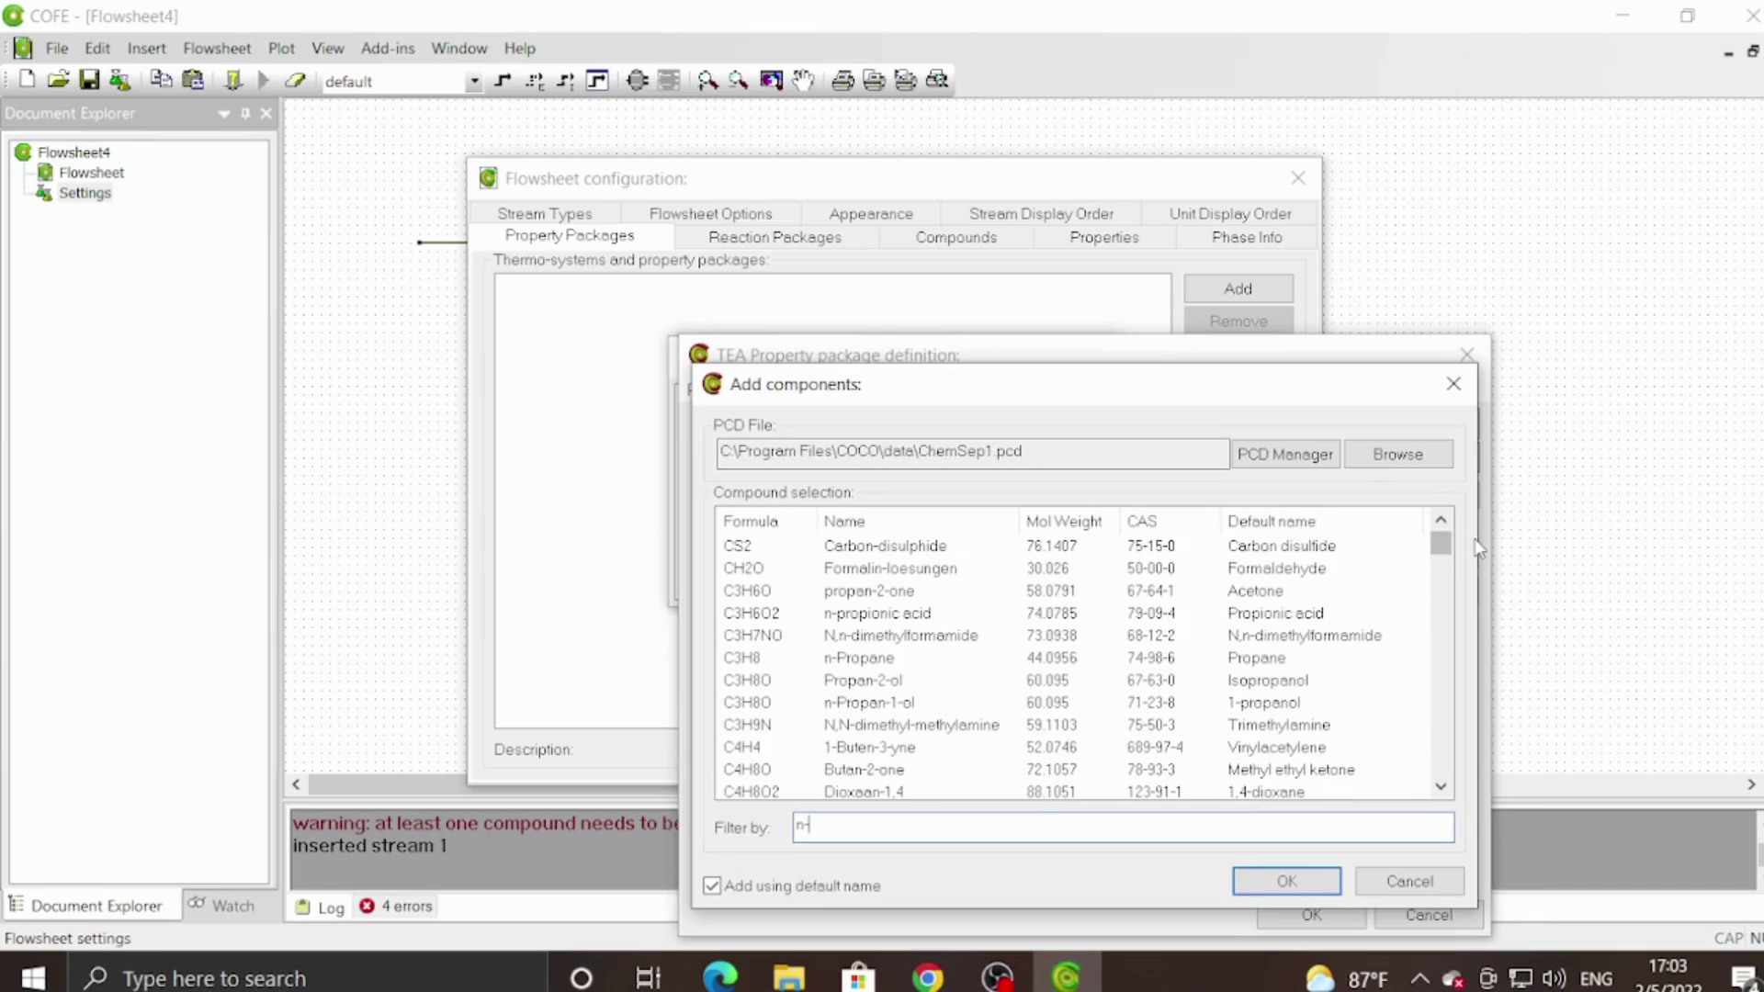
pyautogui.write('butan')
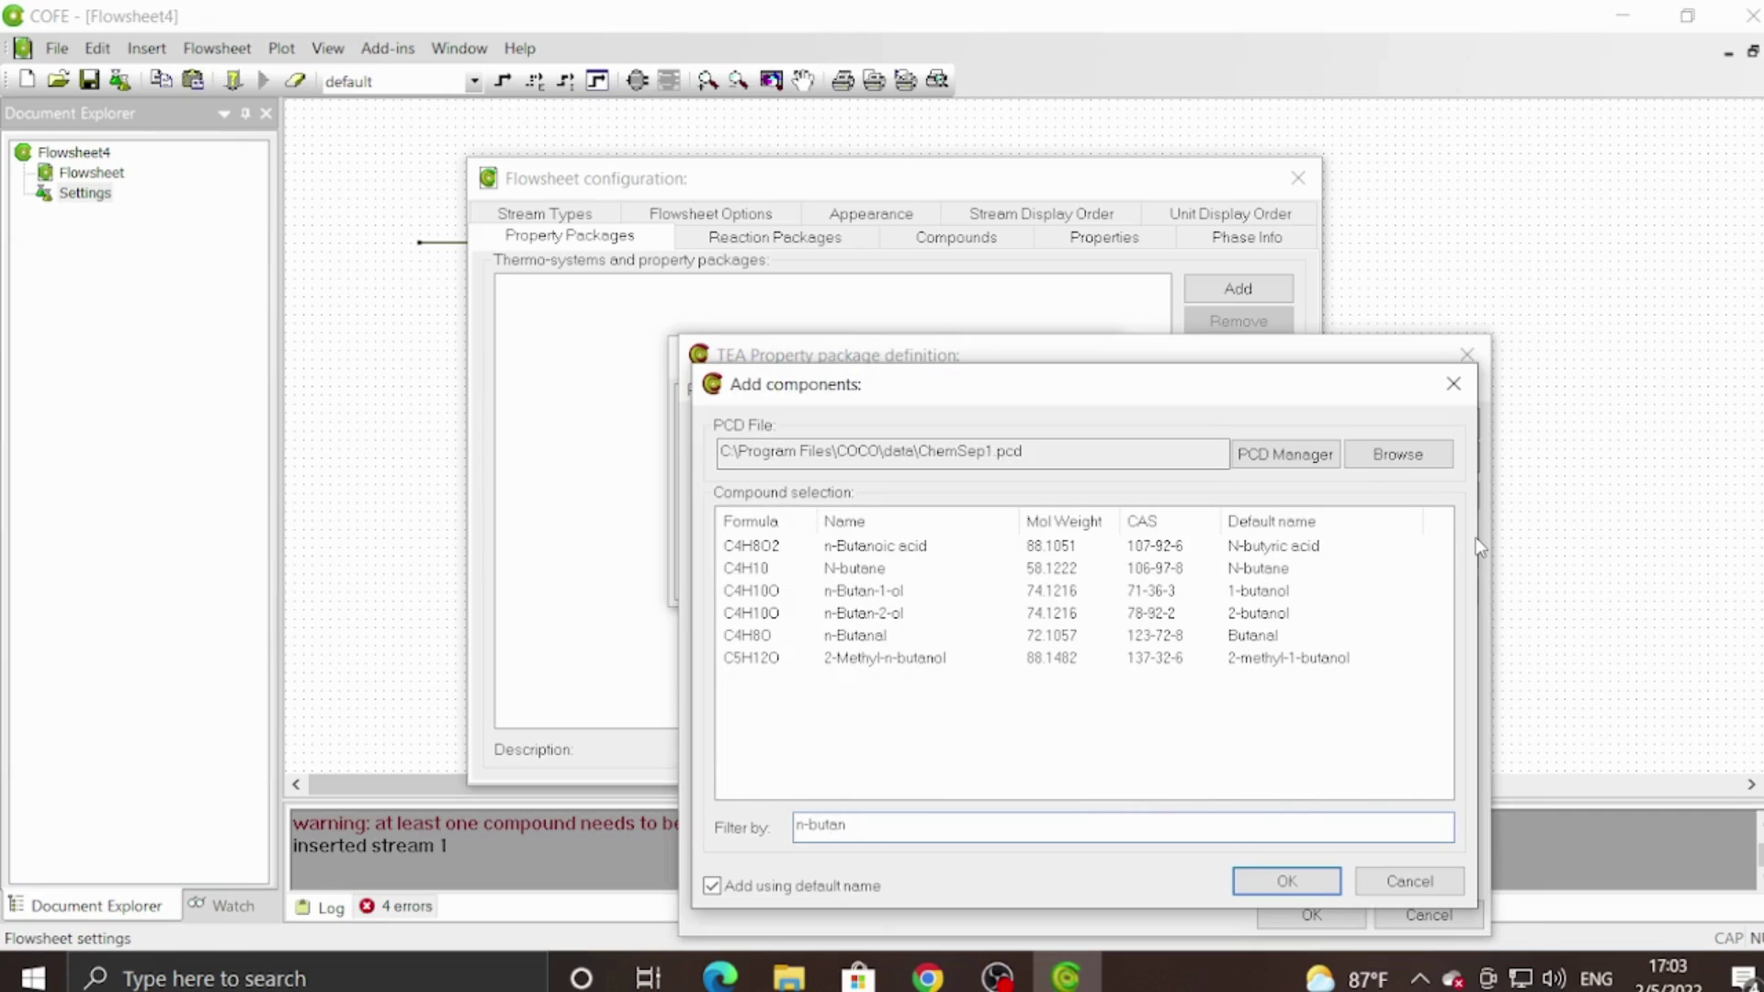
pyautogui.doubleClick(740, 570)
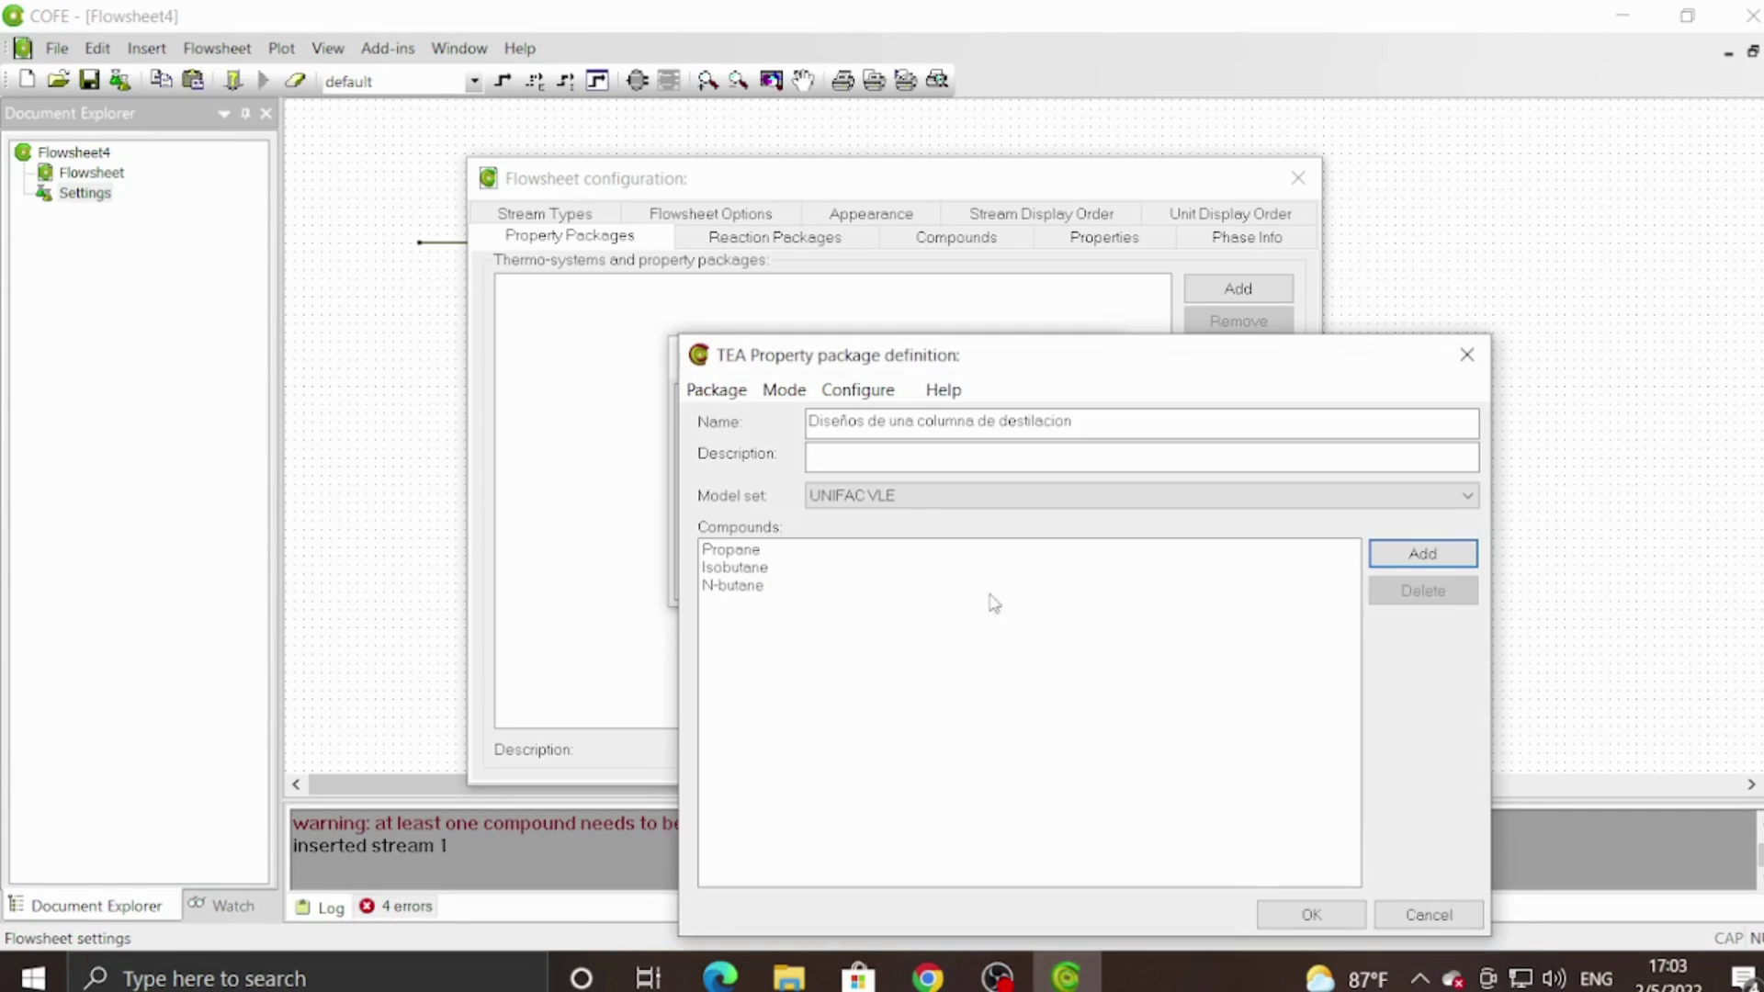
pyautogui.click(1422, 553)
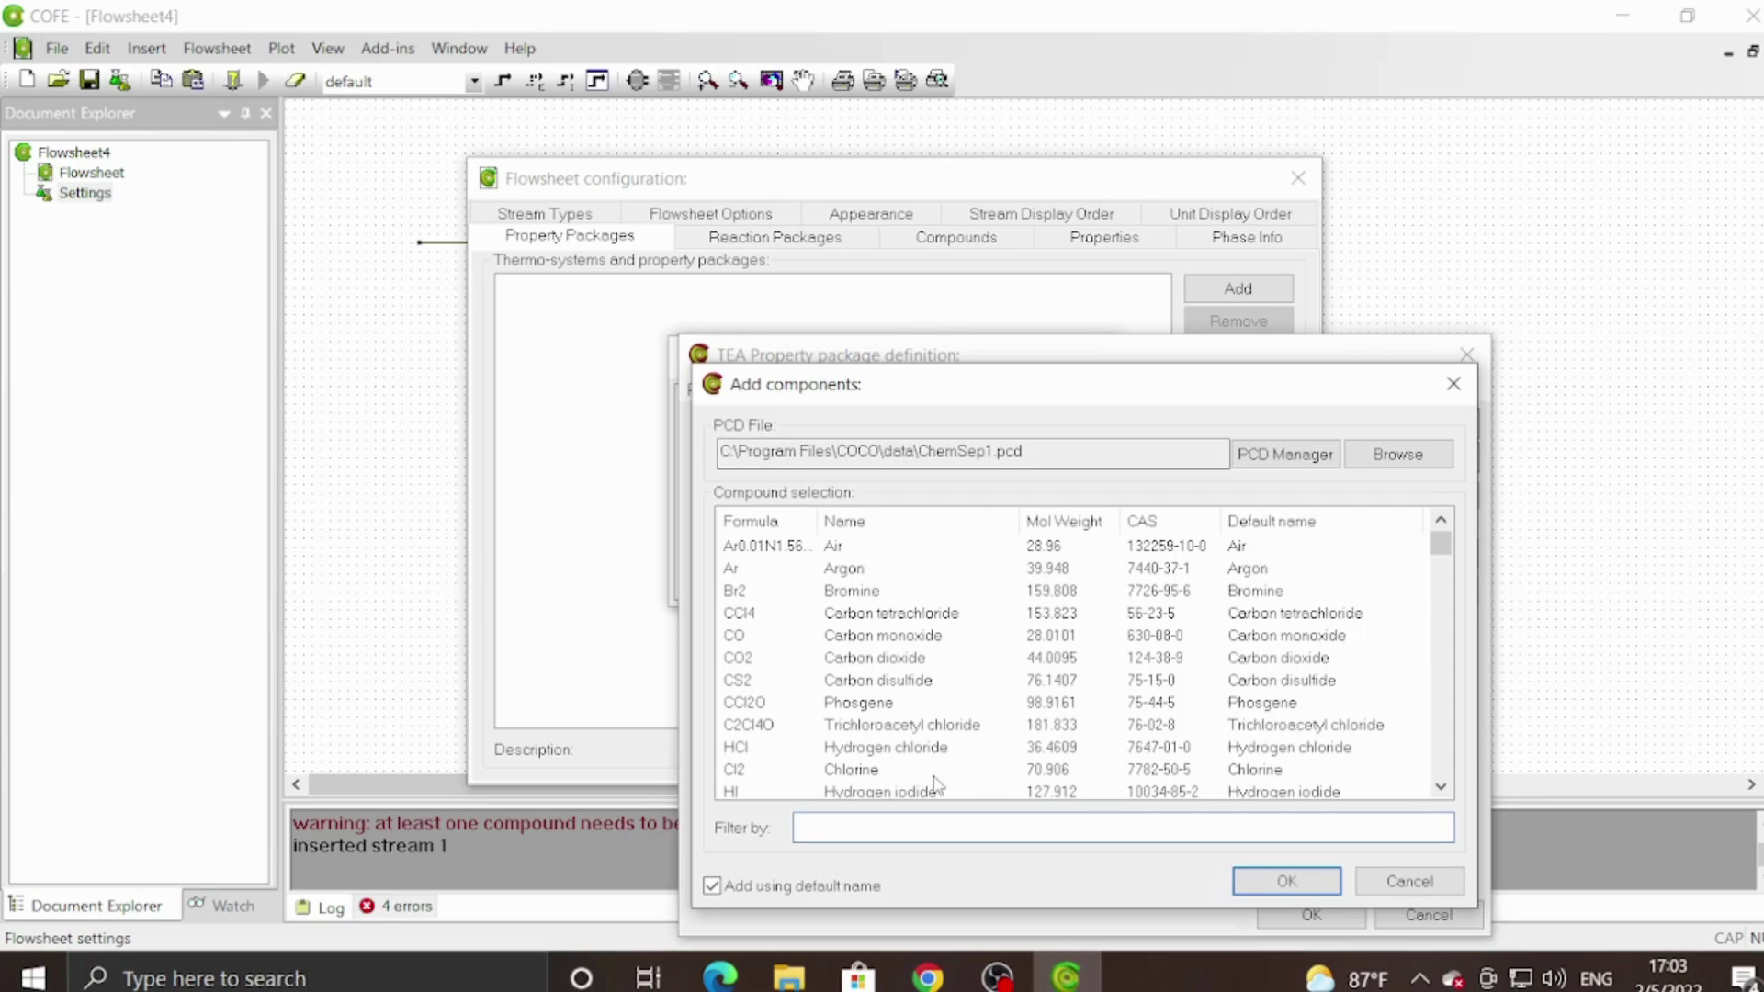
pyautogui.write('i')
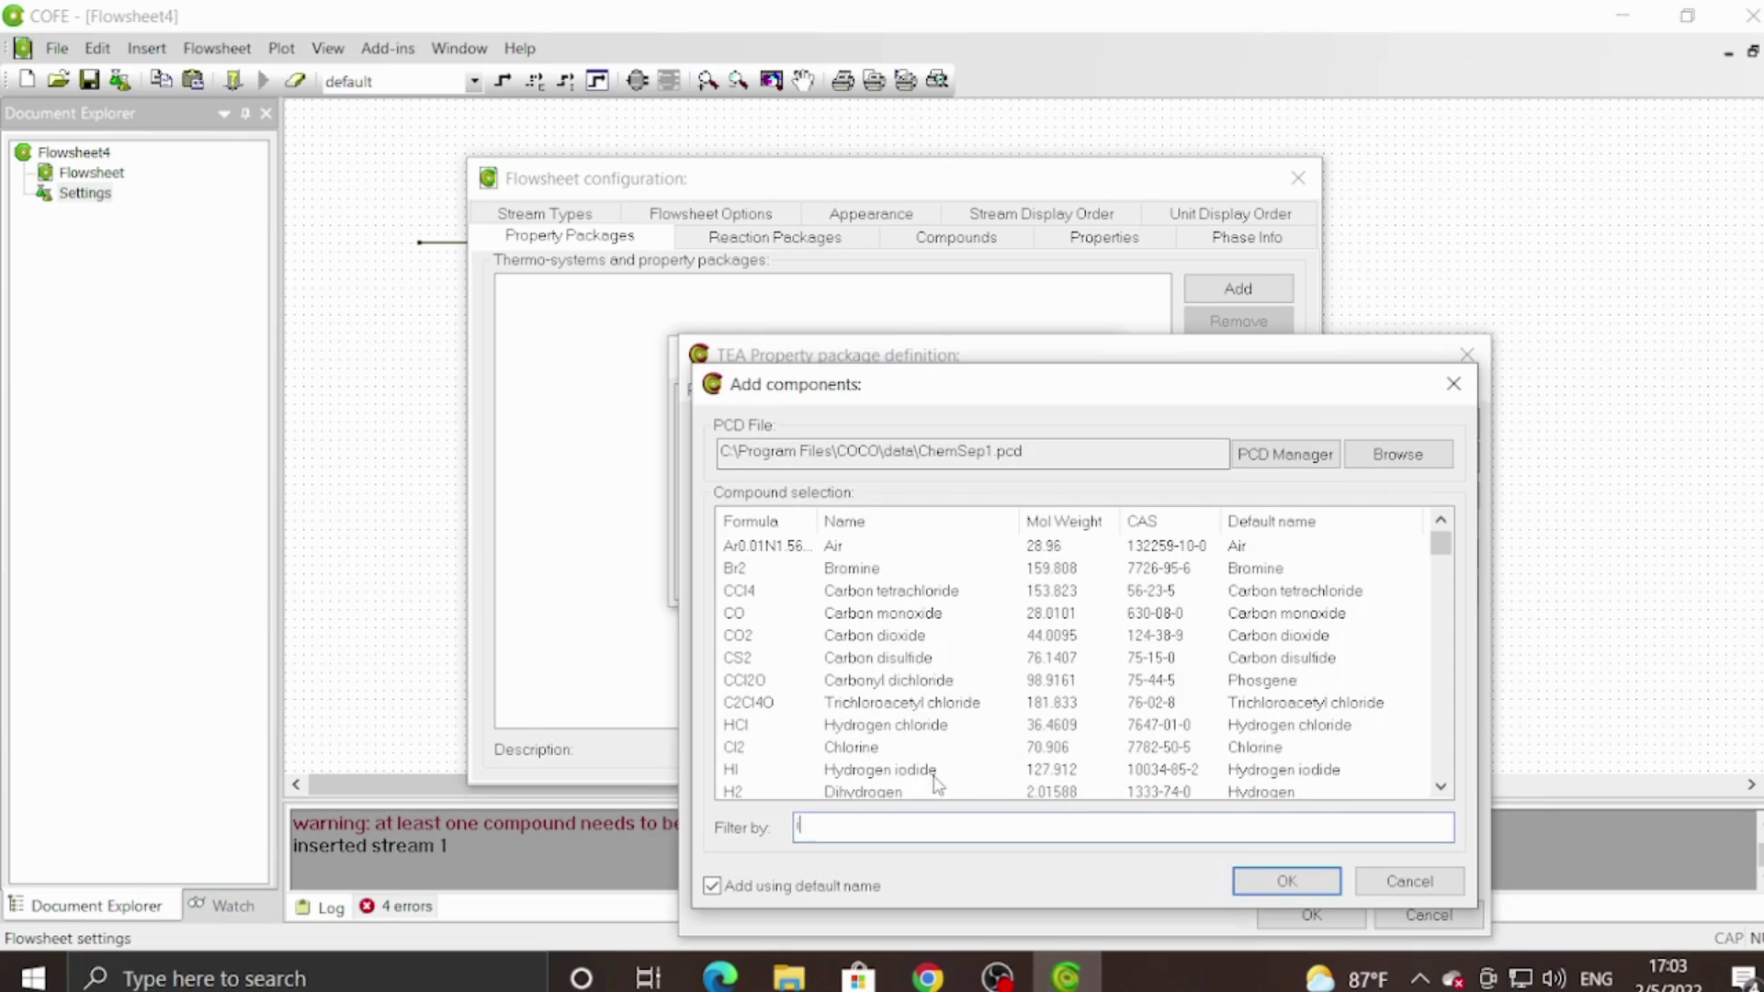
pyautogui.write('sop')
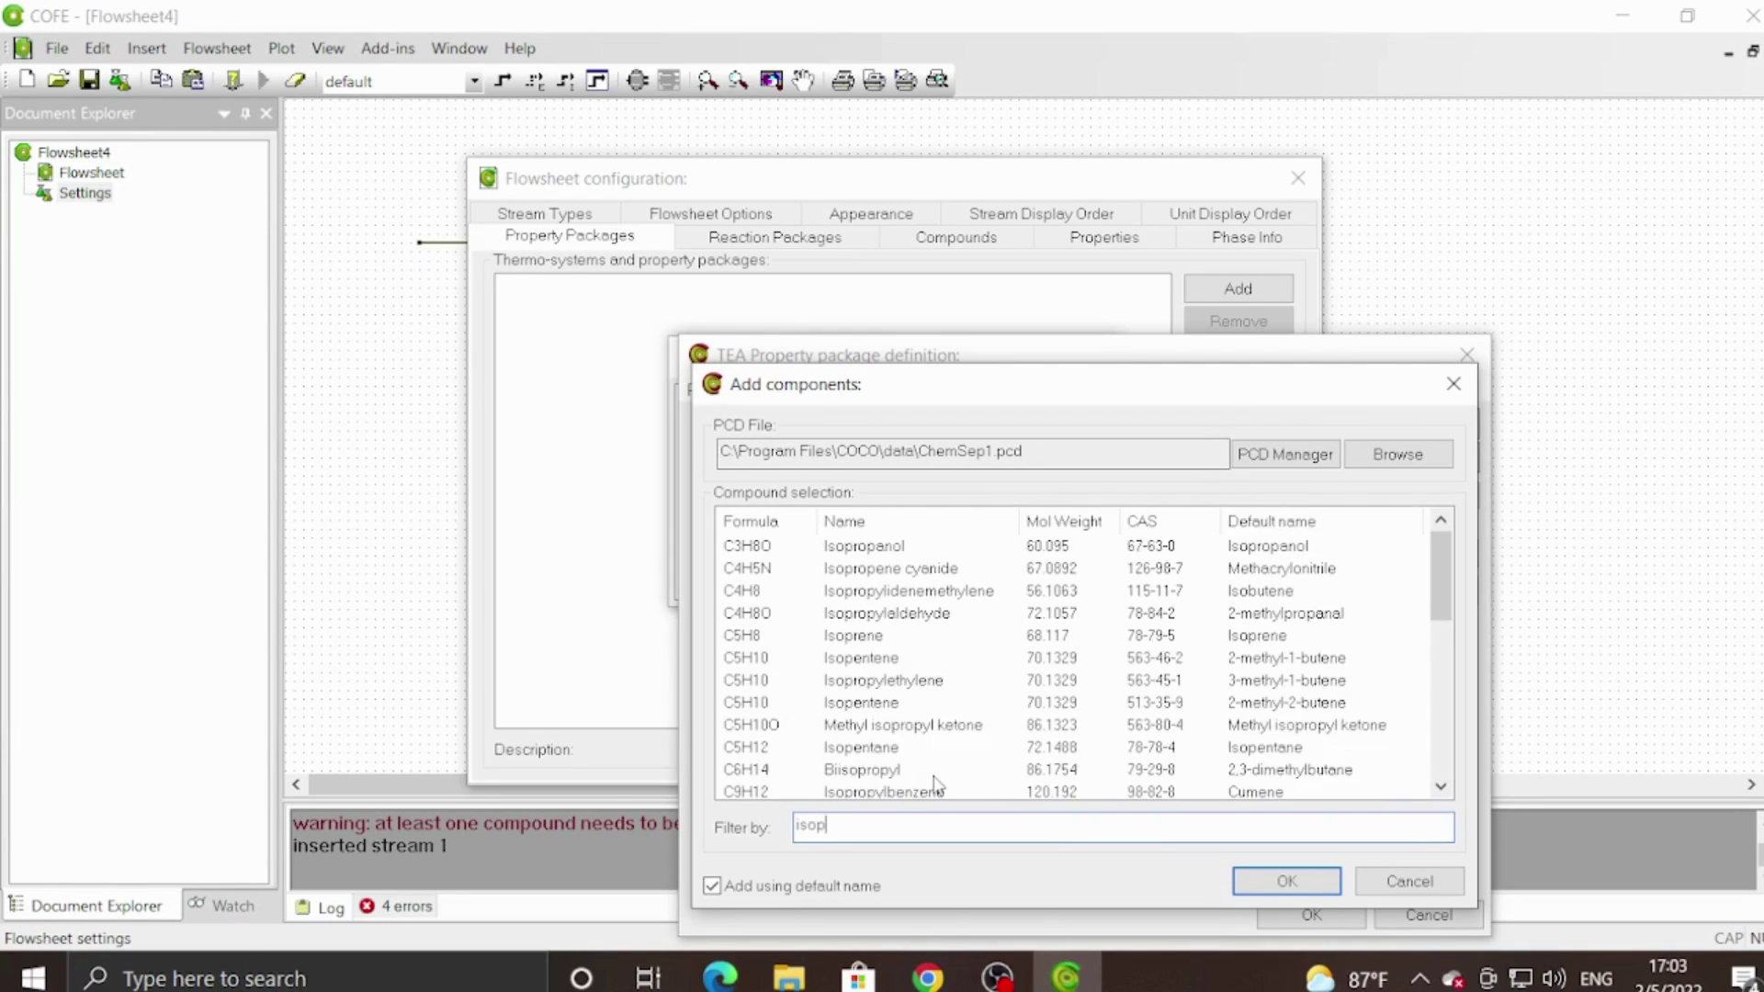
pyautogui.write('enta')
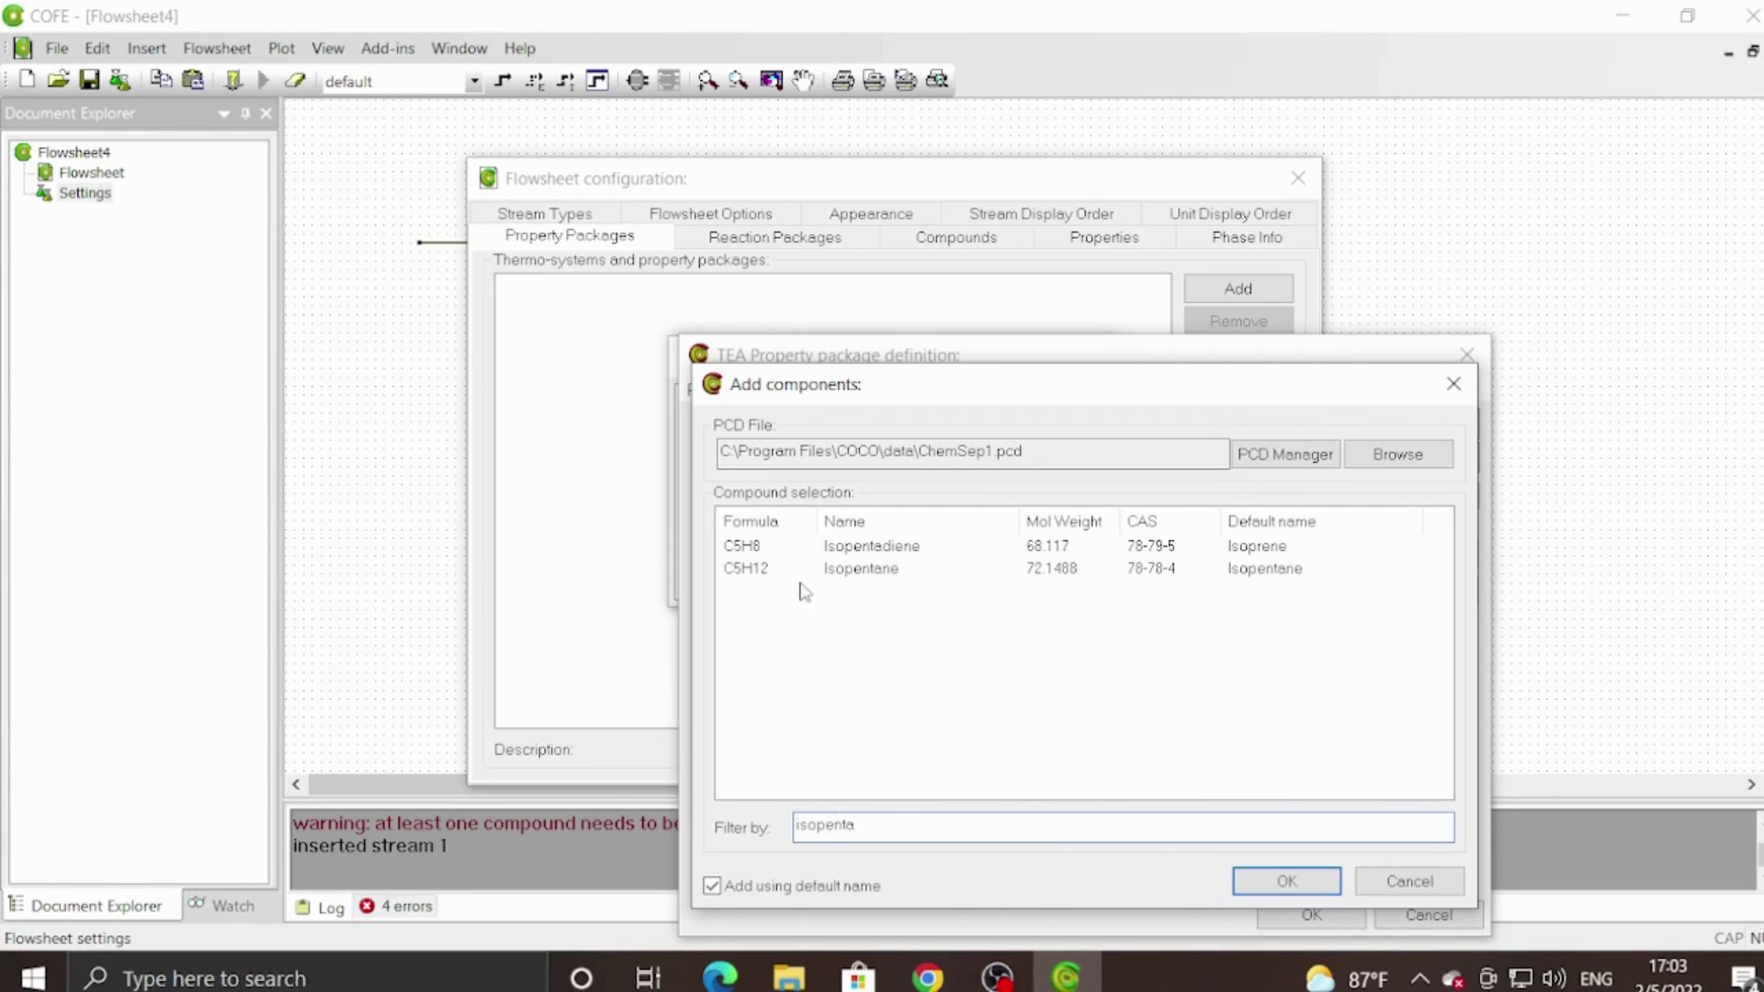
pyautogui.click(752, 569)
pyautogui.doubleClick(755, 571)
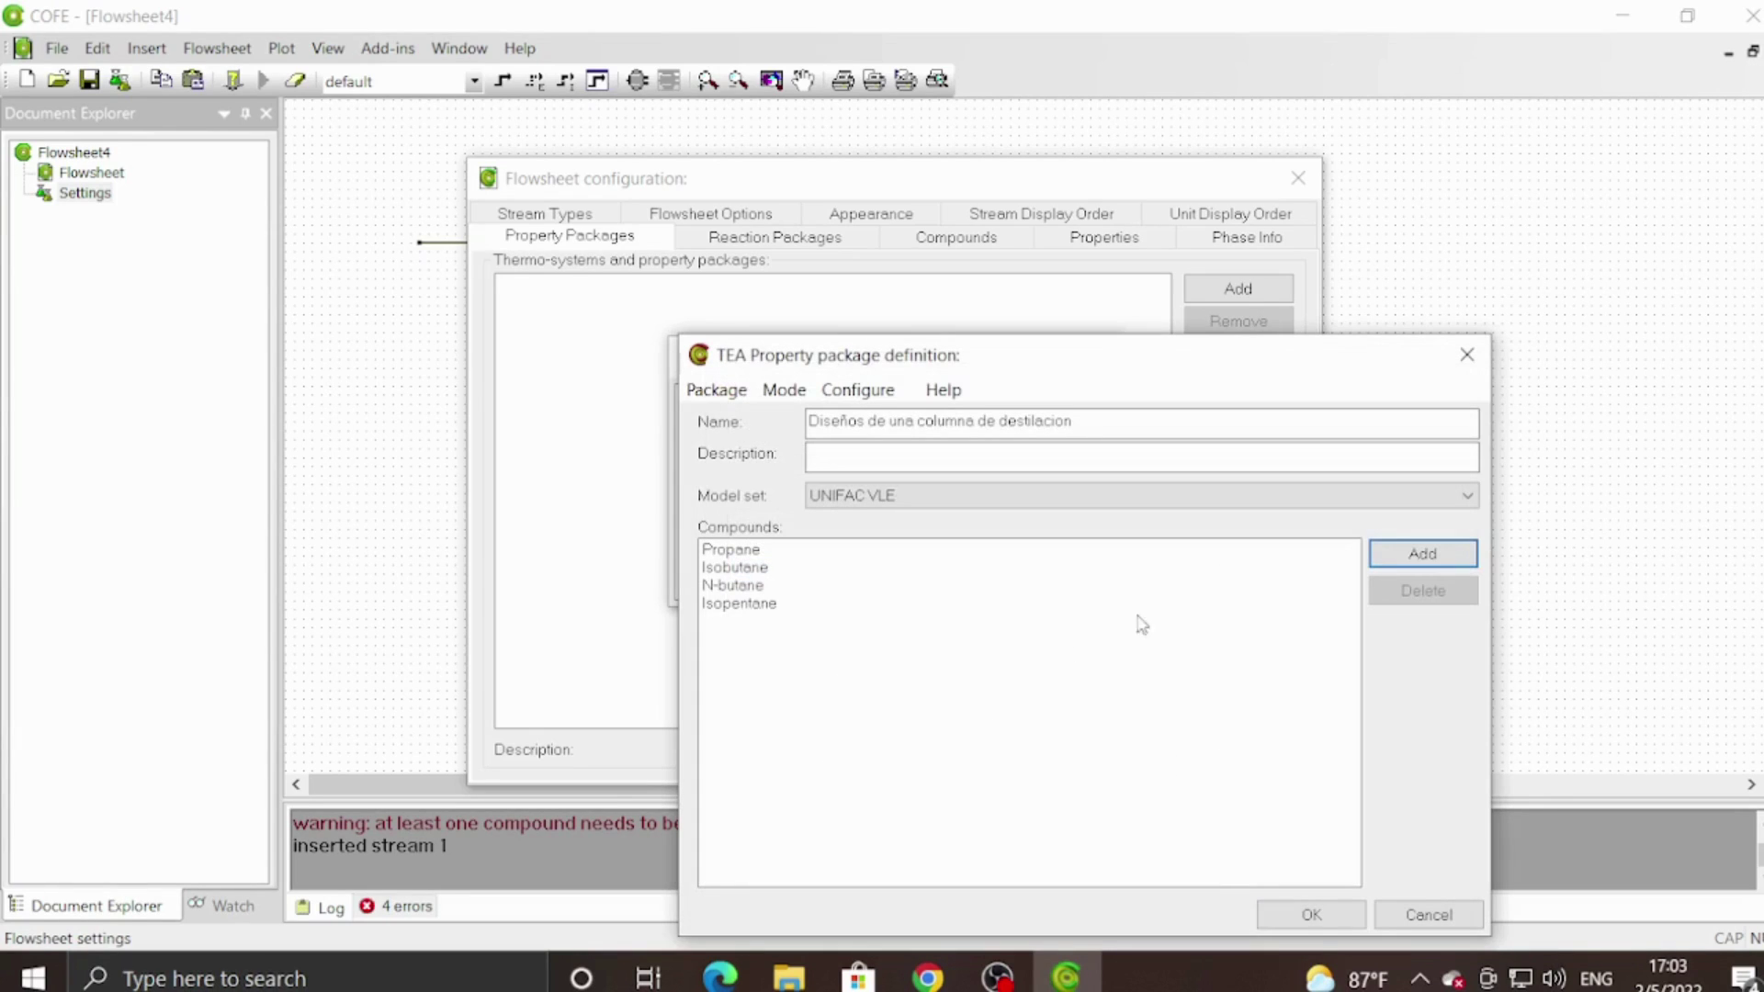
# Add N-pentane to the property package's compounds.
pyautogui.click(1410, 553)
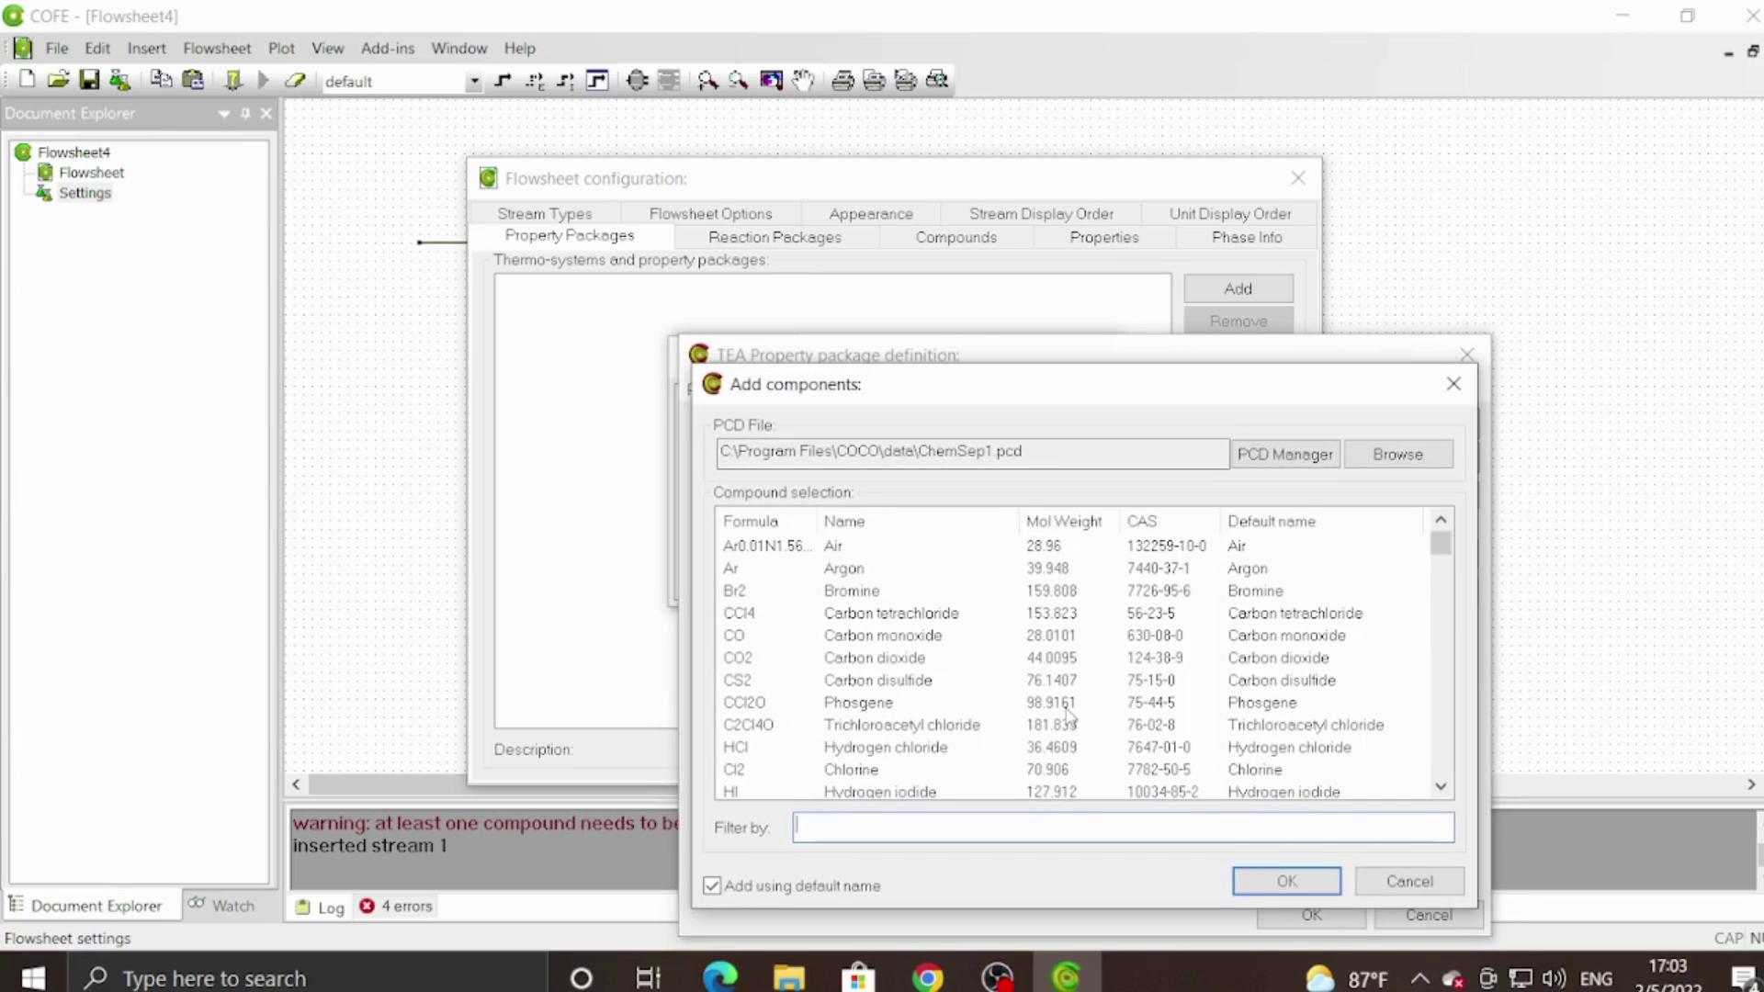
pyautogui.write('n-')
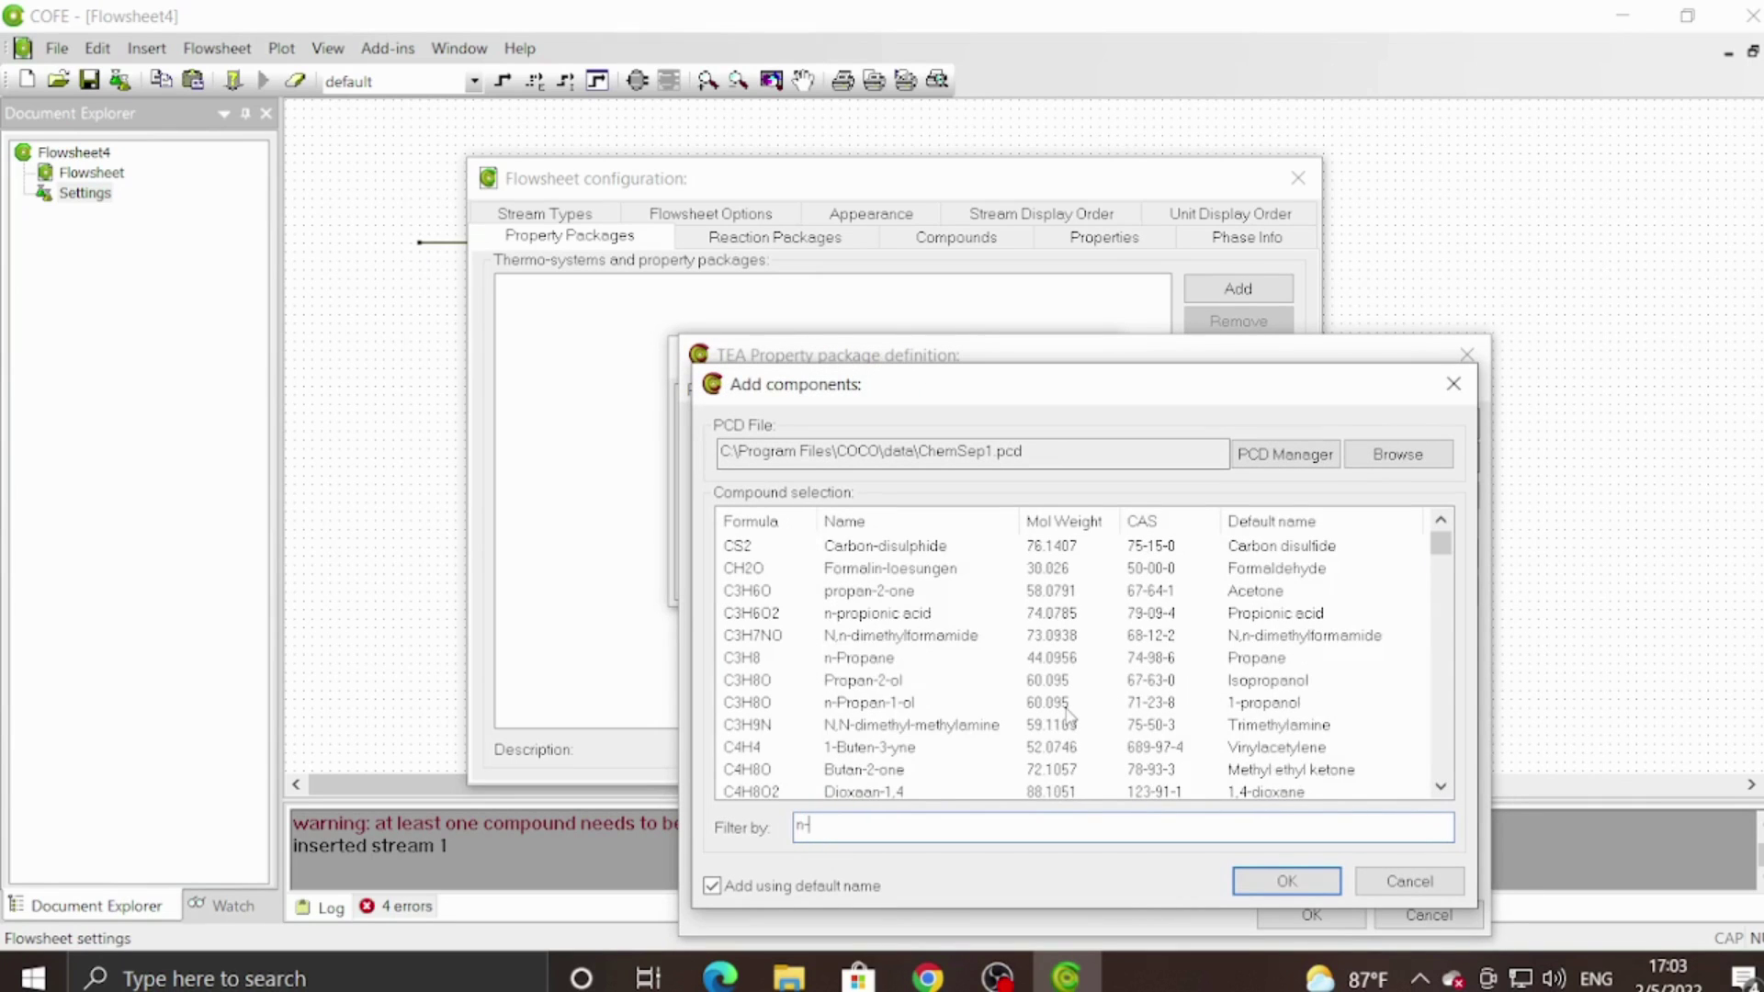
pyautogui.write('penta')
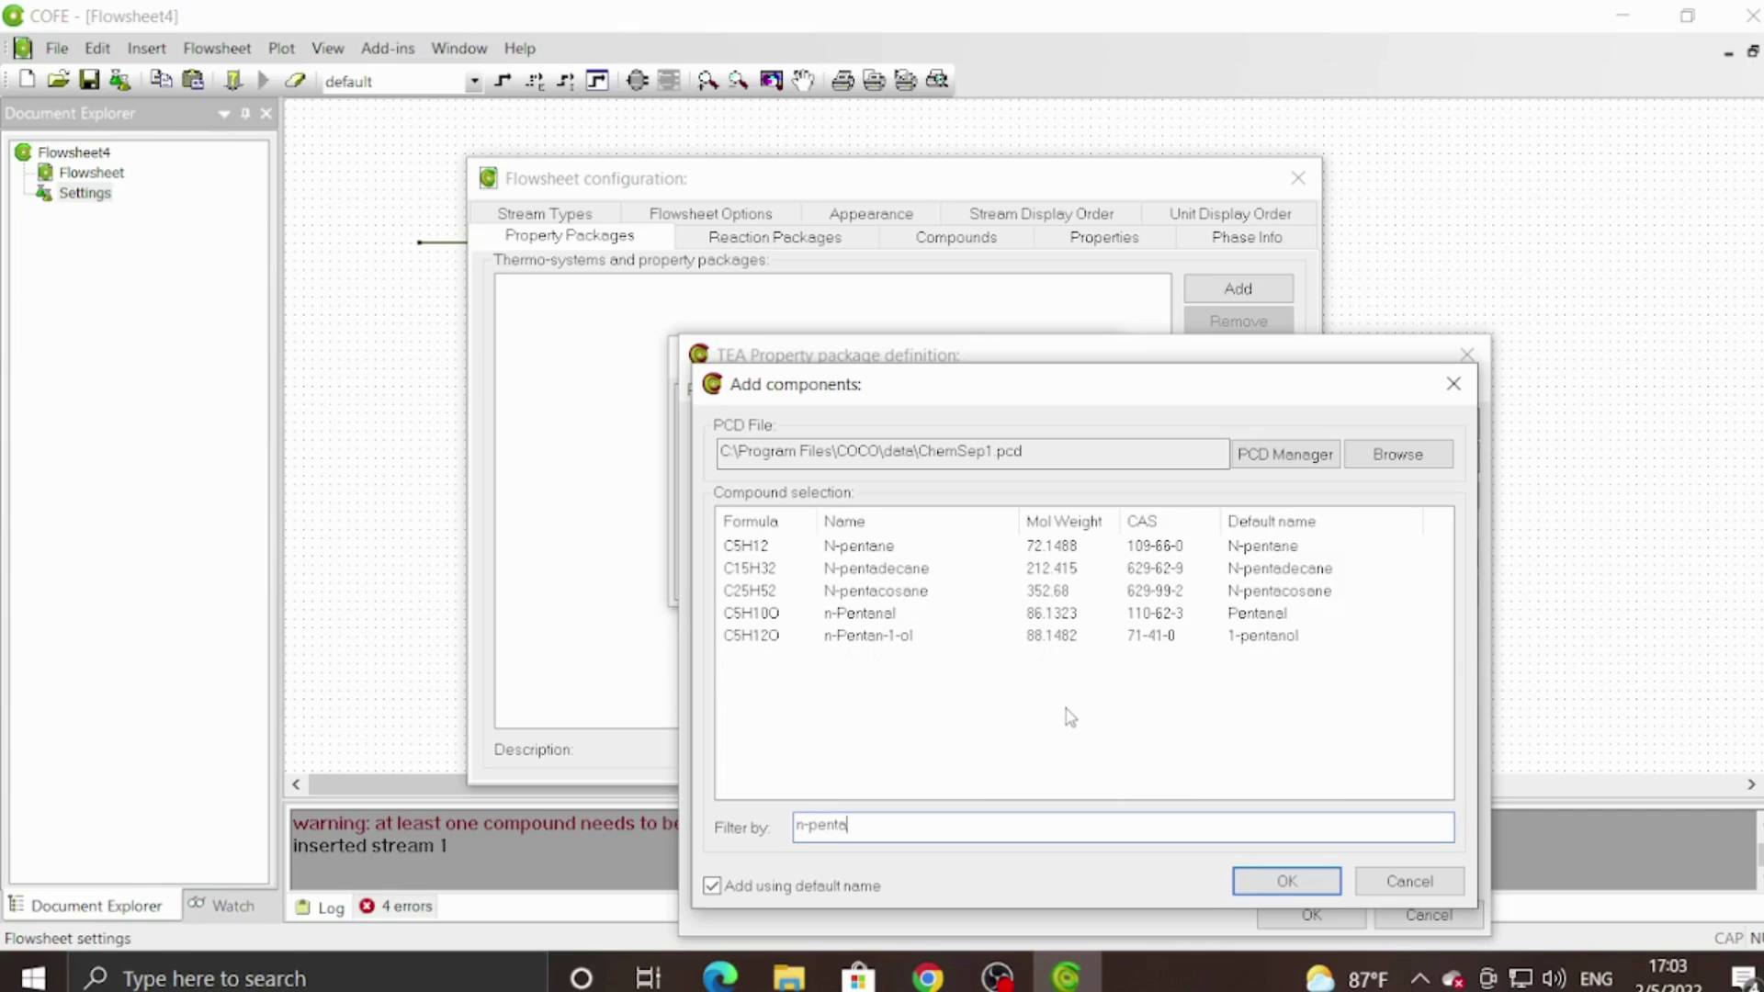
pyautogui.doubleClick(746, 547)
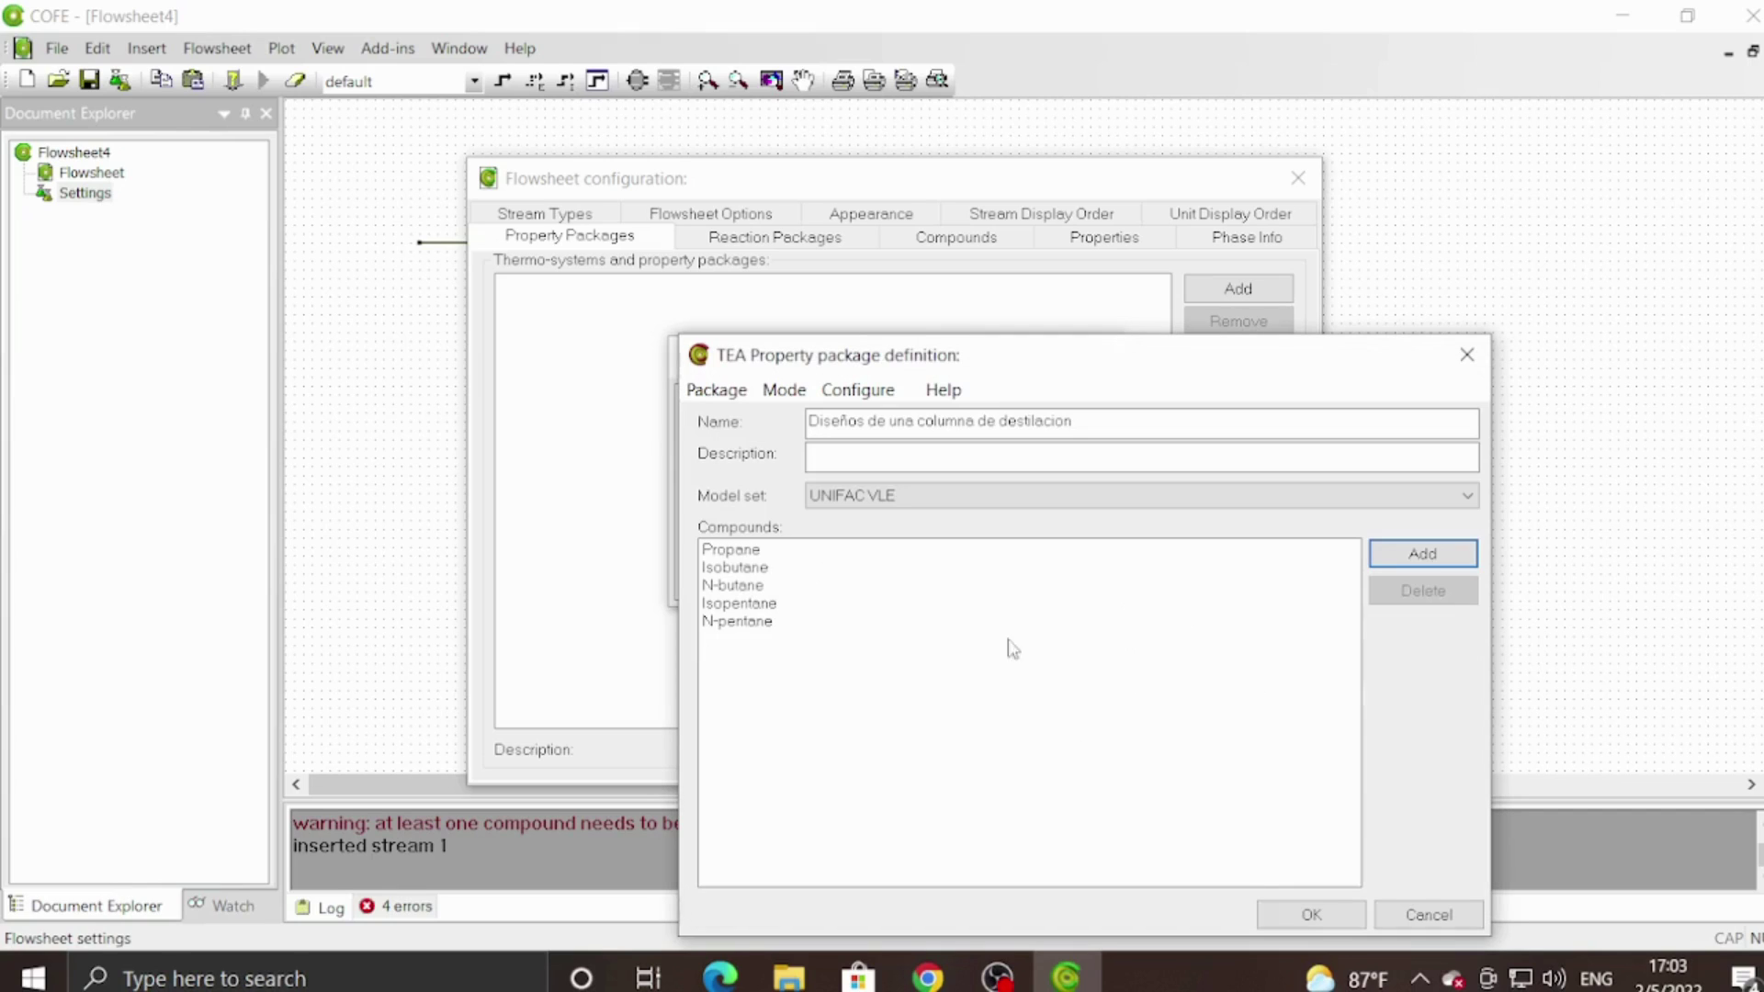
# Accept the property package definition, assign it to the default stream type, and close the flowsheet configuration.
pyautogui.click(1312, 915)
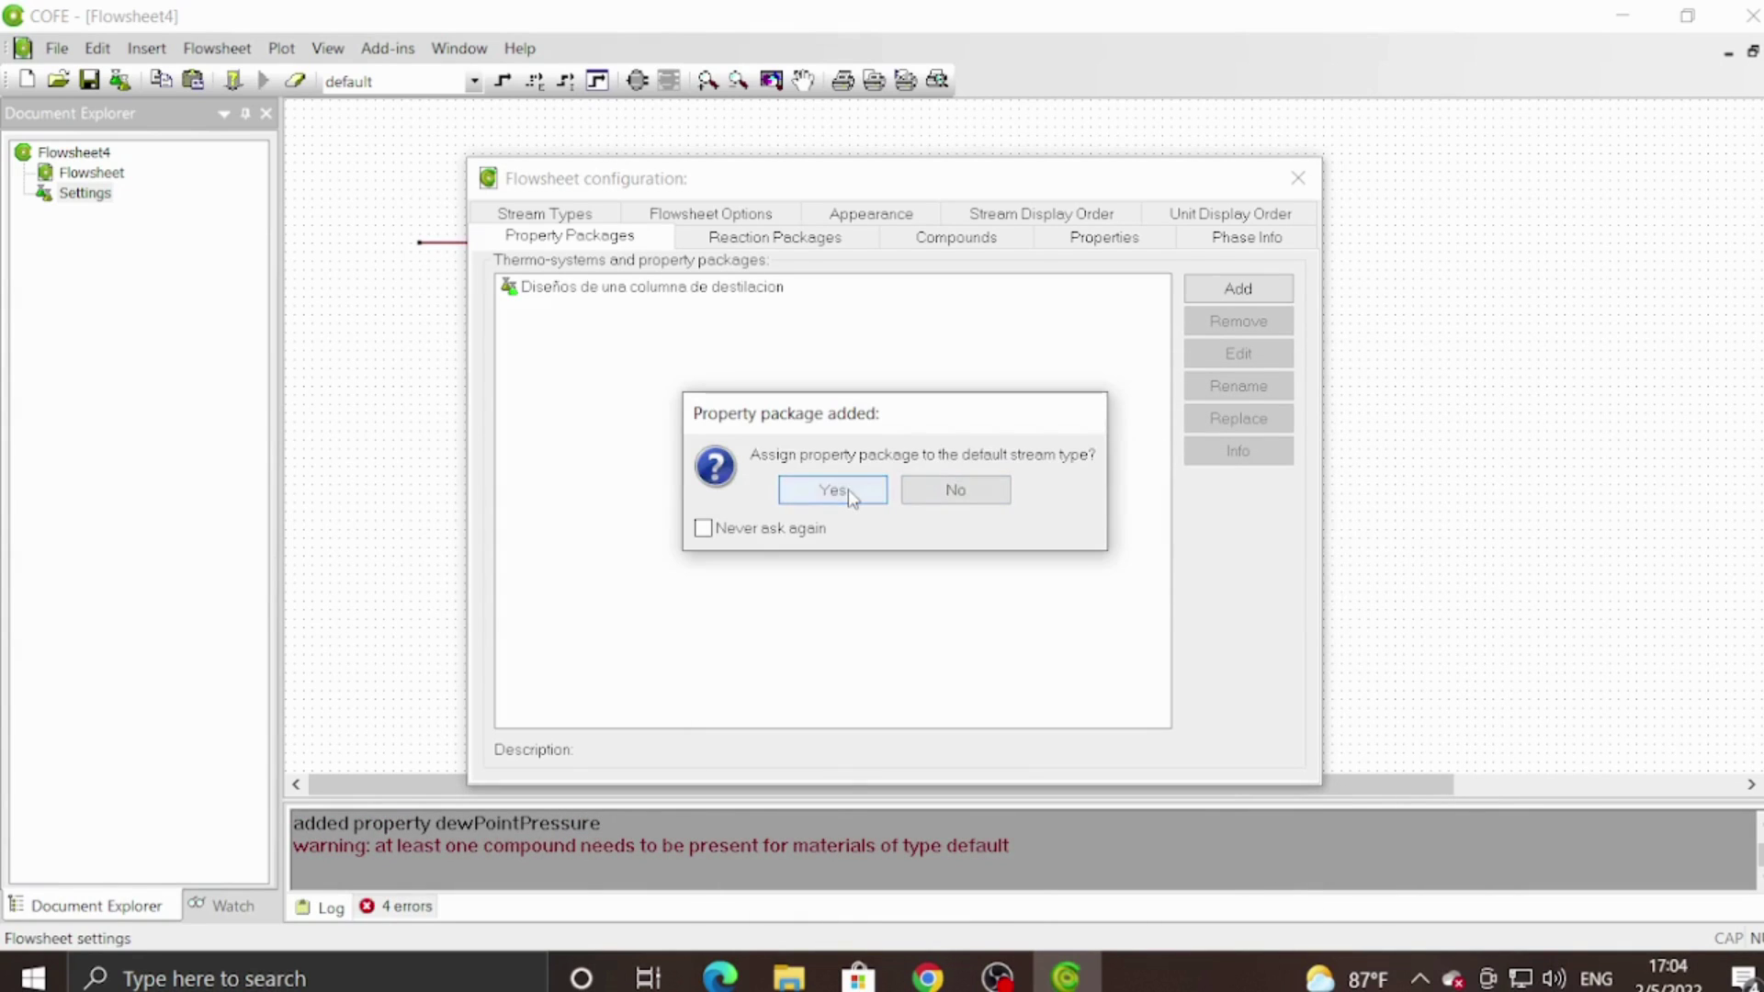
pyautogui.click(832, 489)
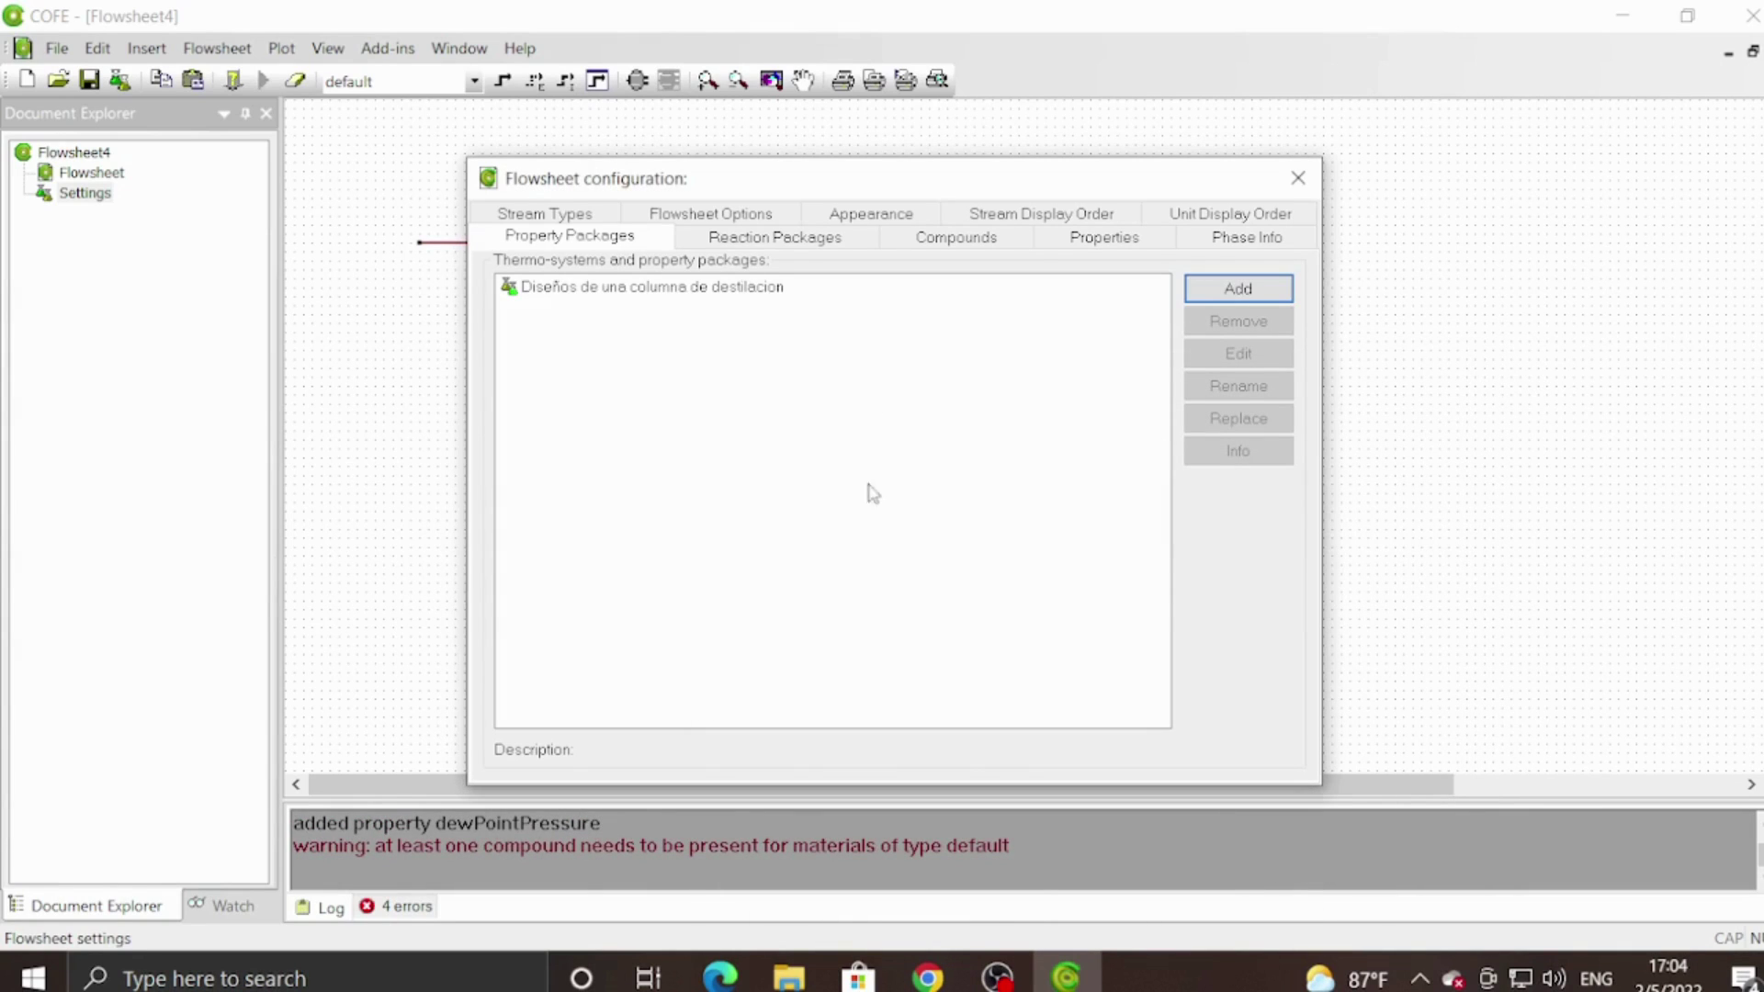
pyautogui.click(1300, 187)
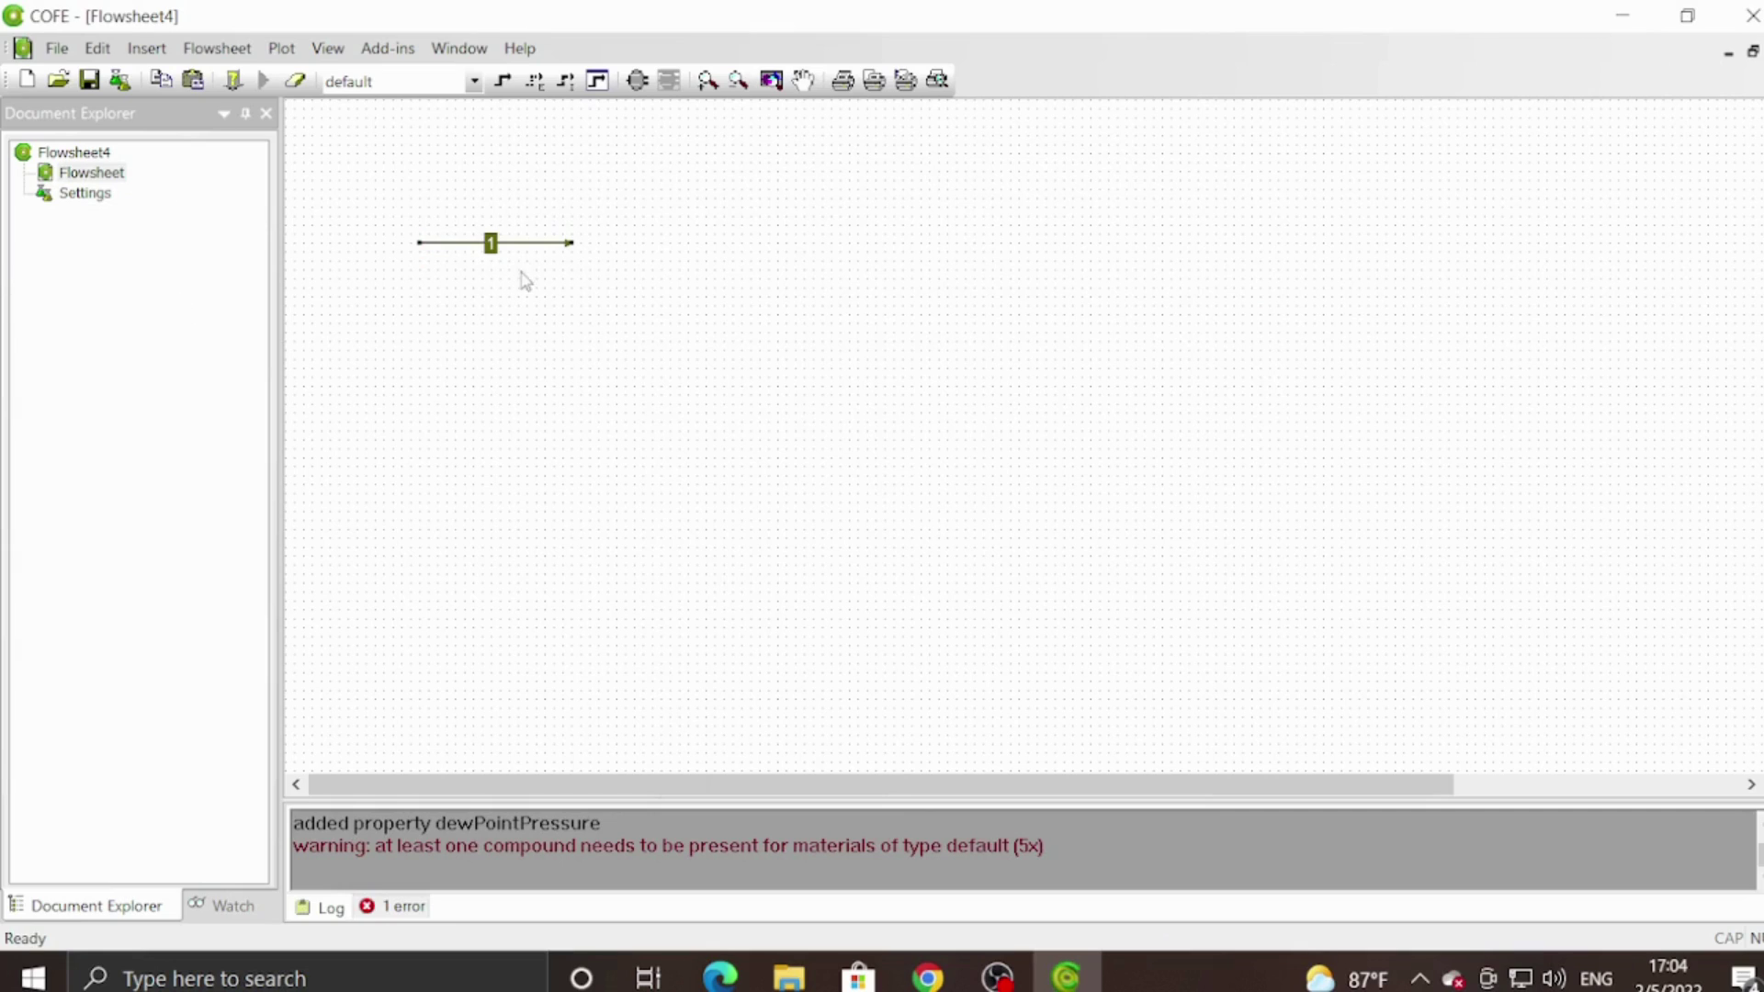
# Open stream 1's specification and set its pressure unit to bar and temperature unit to °C.
pyautogui.doubleClick(501, 244)
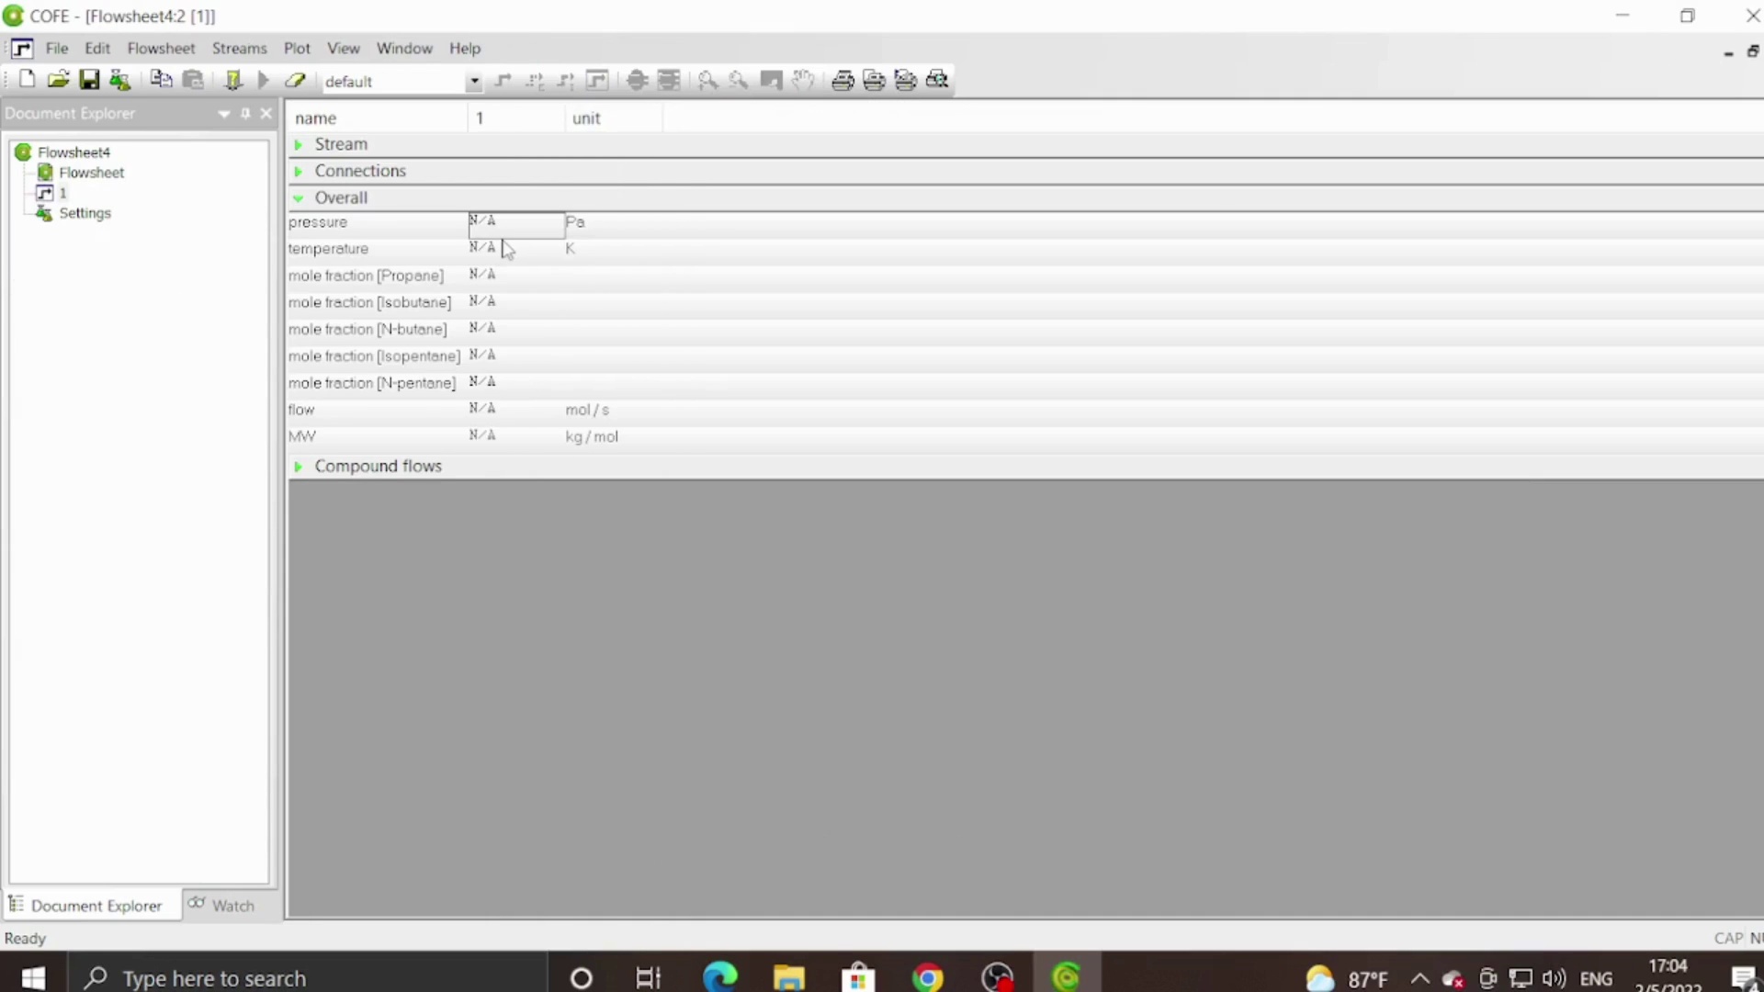
pyautogui.click(520, 222)
pyautogui.click(579, 228)
pyautogui.click(579, 228)
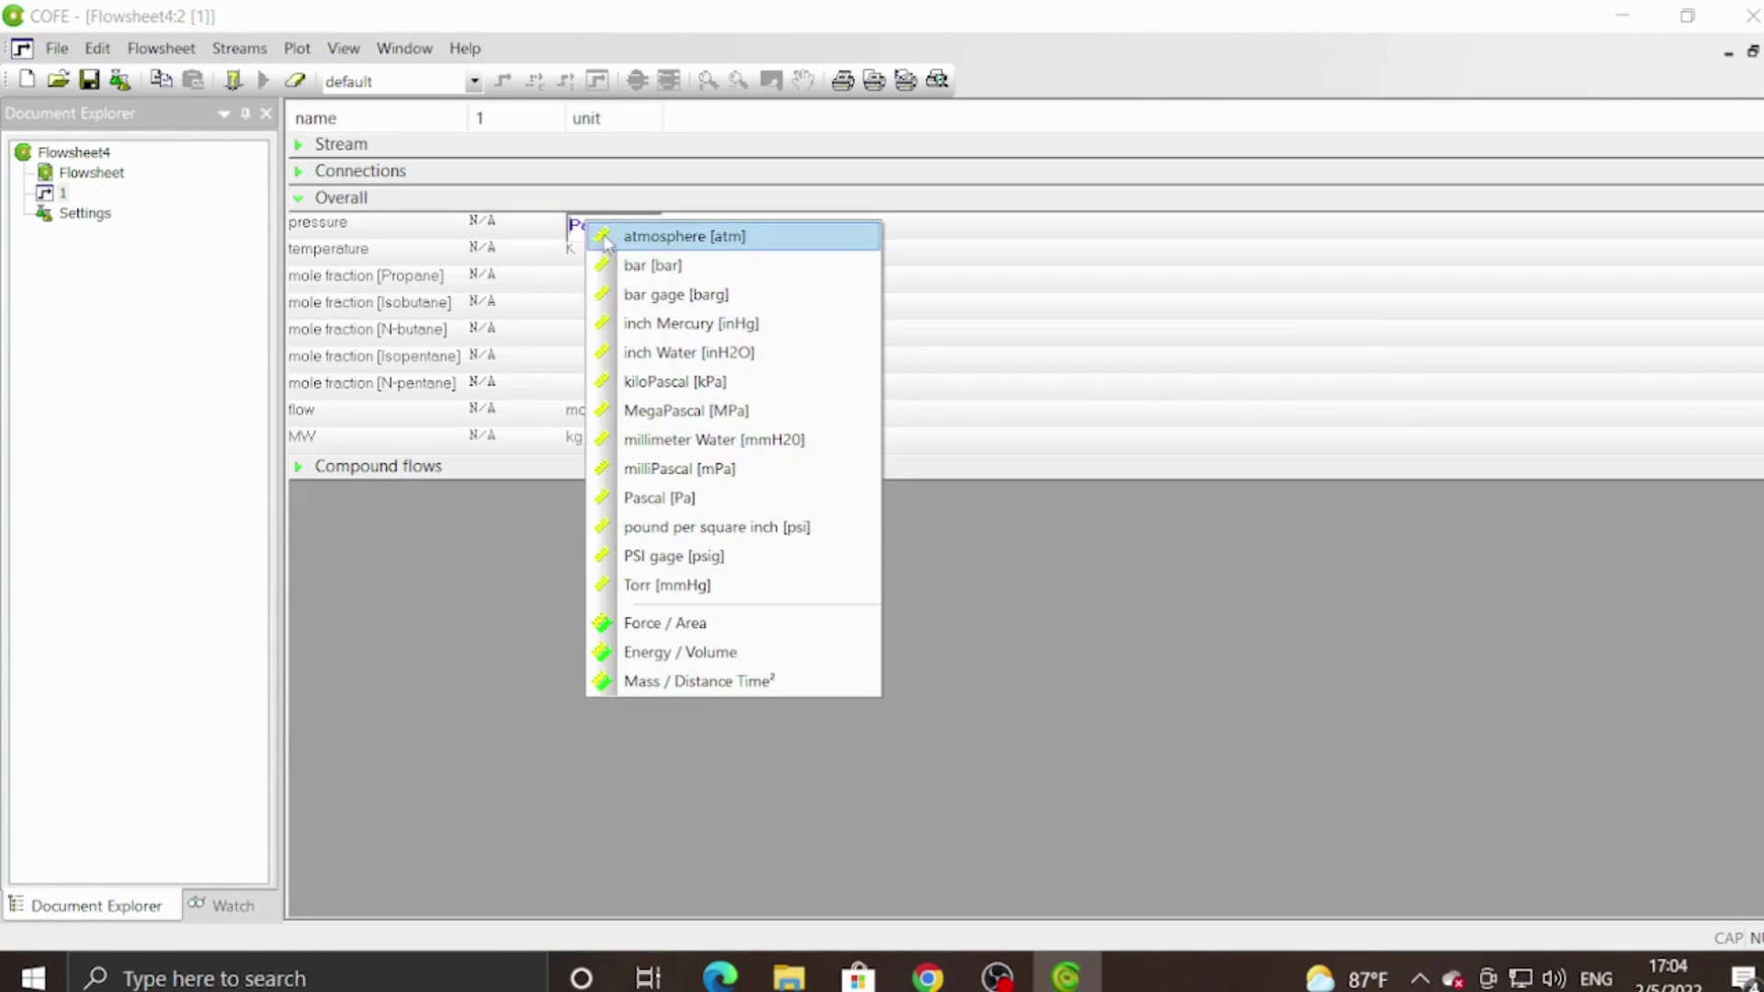
pyautogui.click(624, 266)
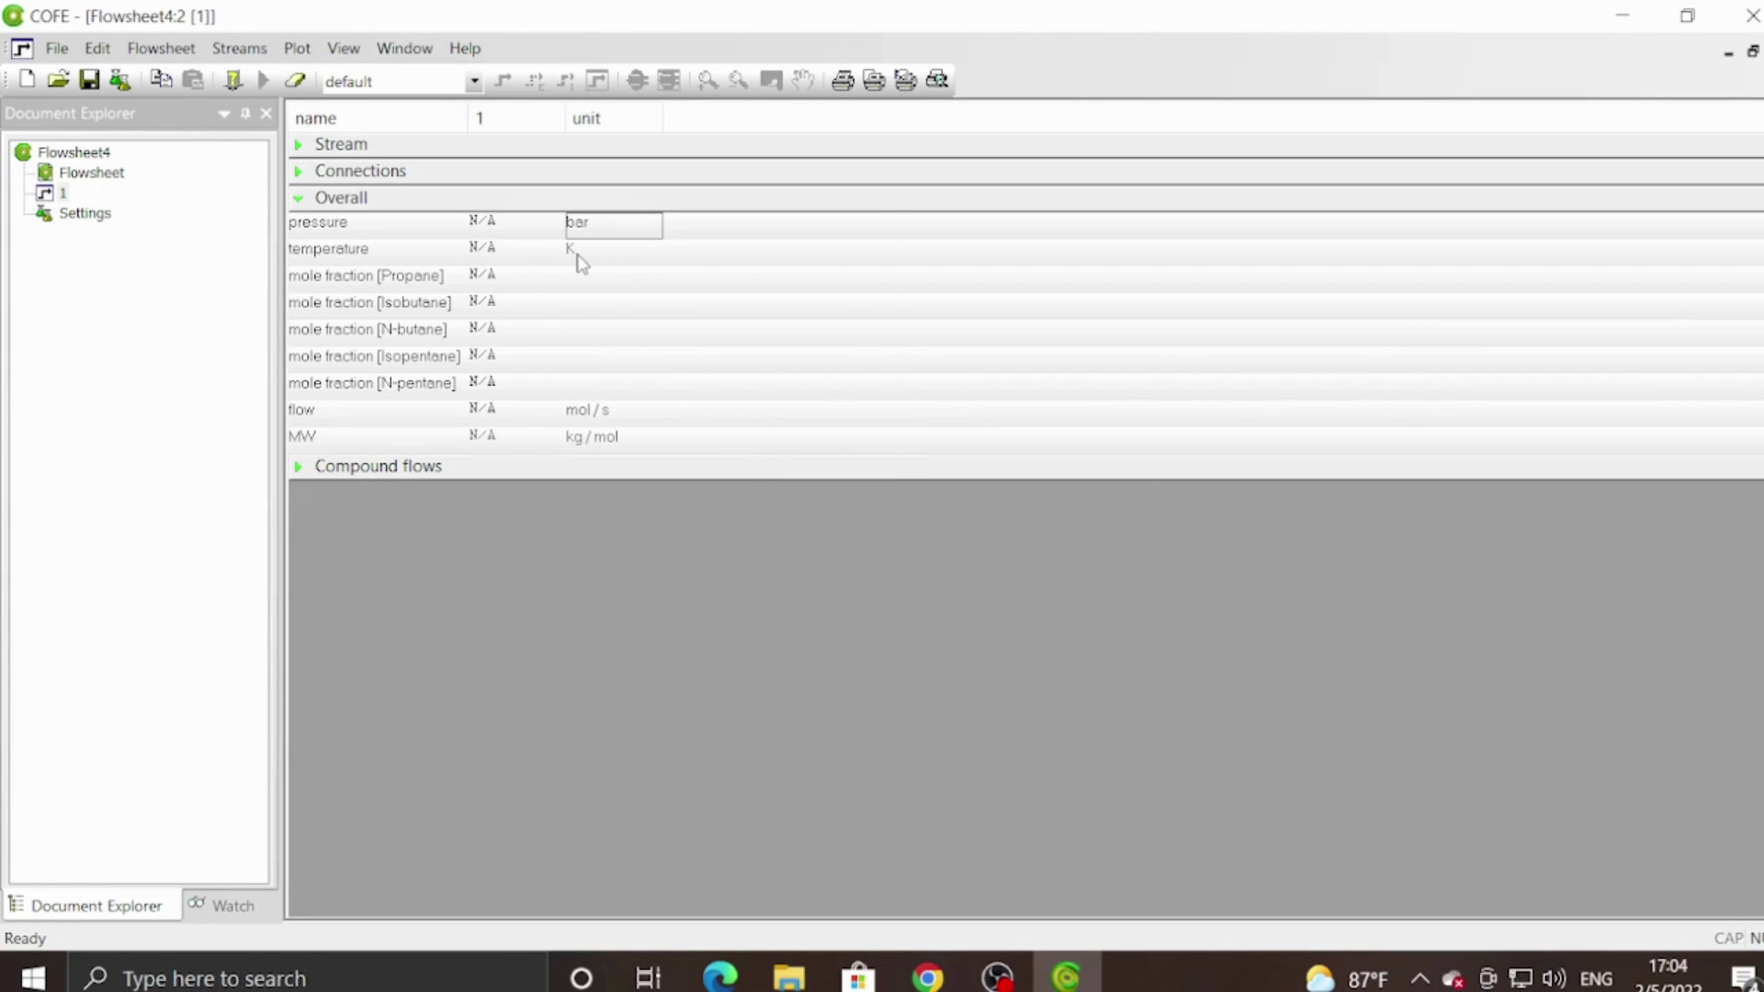
pyautogui.click(578, 254)
pyautogui.click(599, 269)
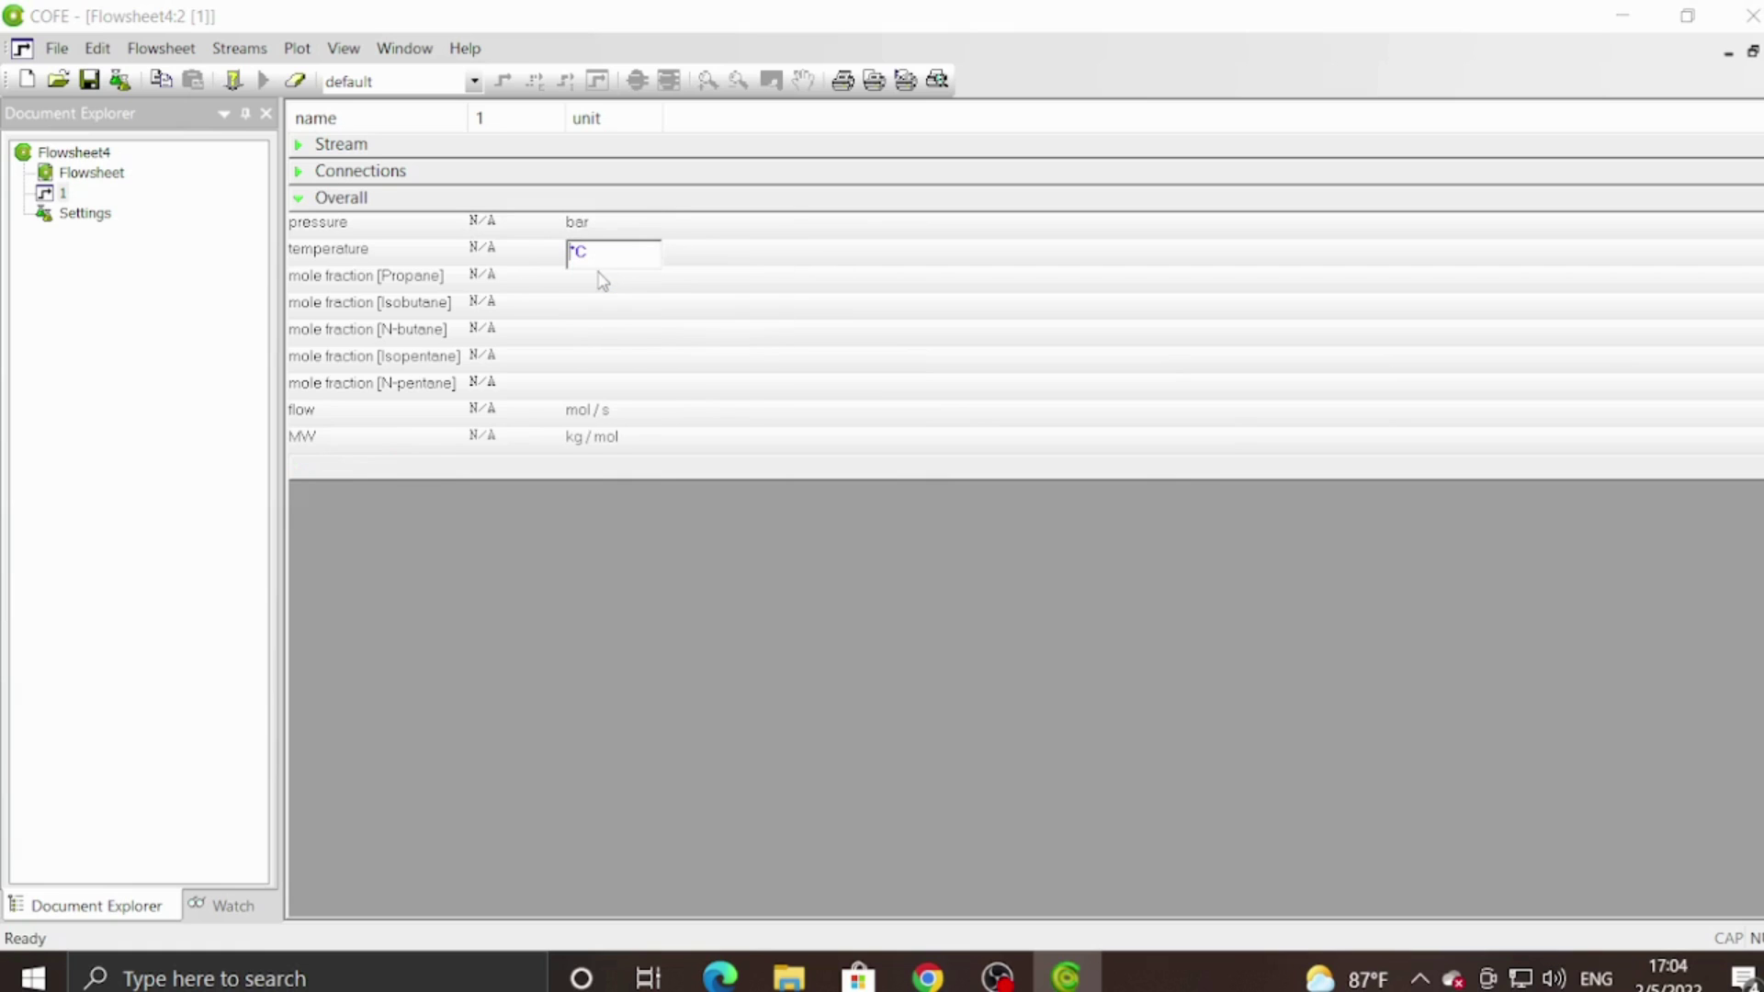
# Set the feed stream's pressure to 7.5 bar and its temperature to 70.99 °C.
pyautogui.click(493, 224)
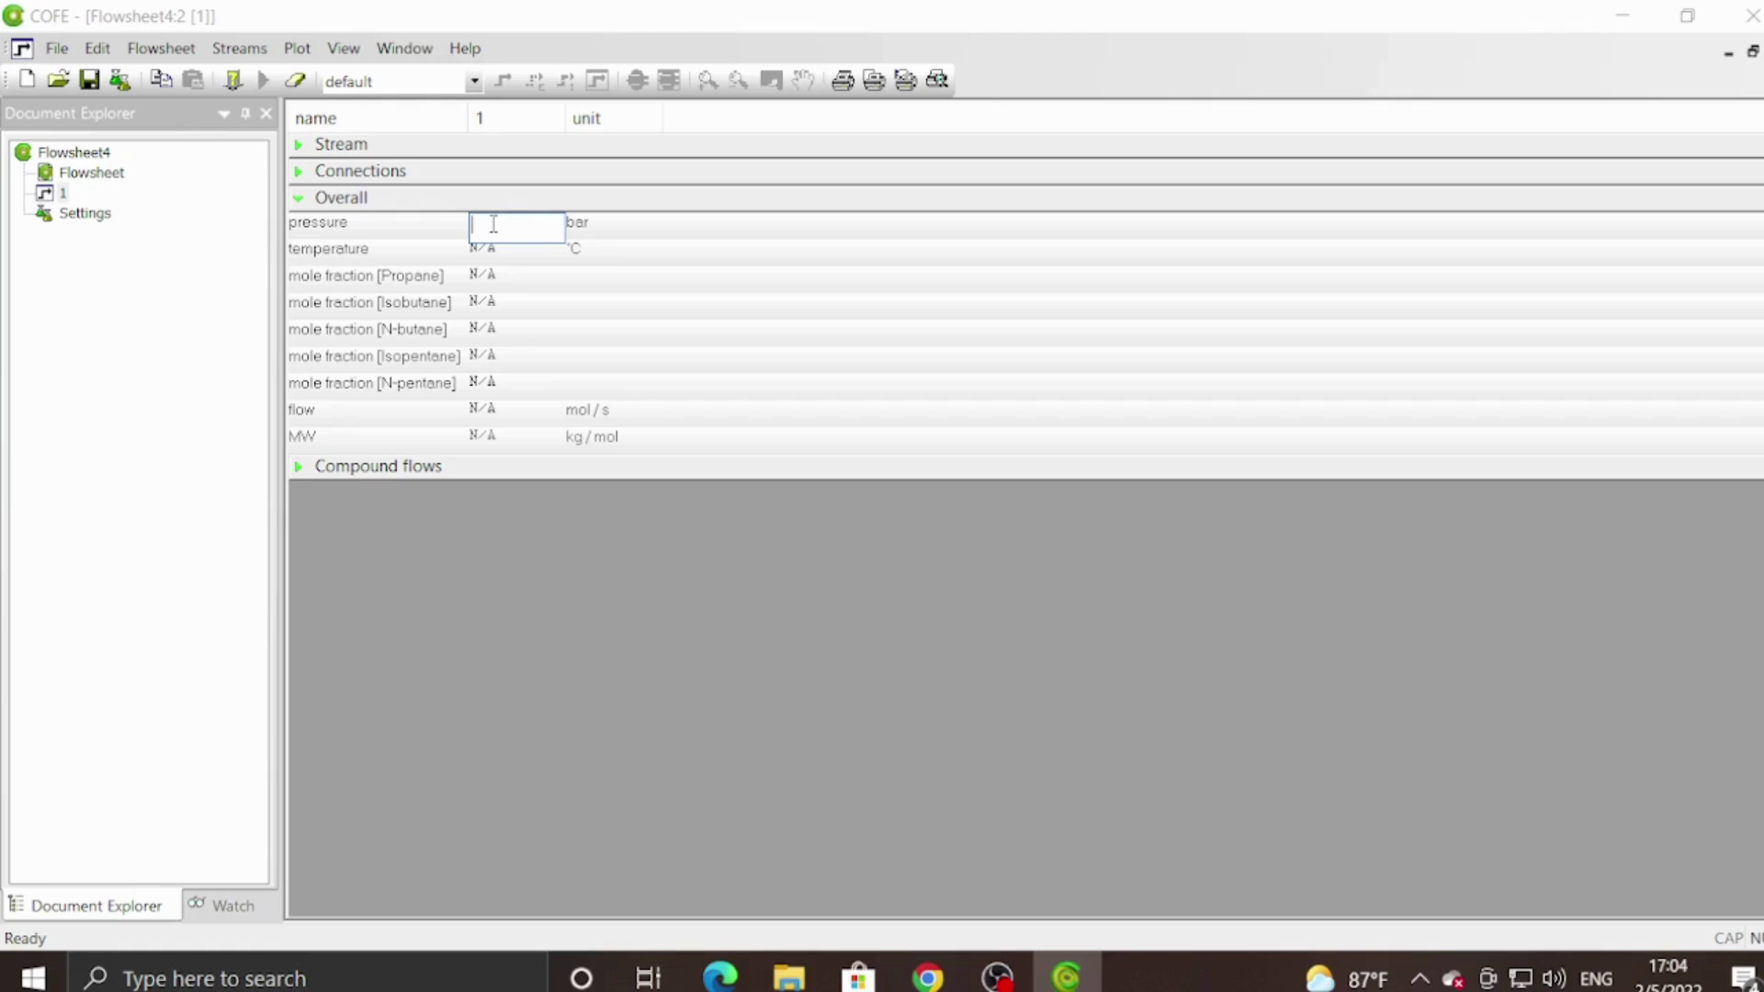
pyautogui.write('7.5')
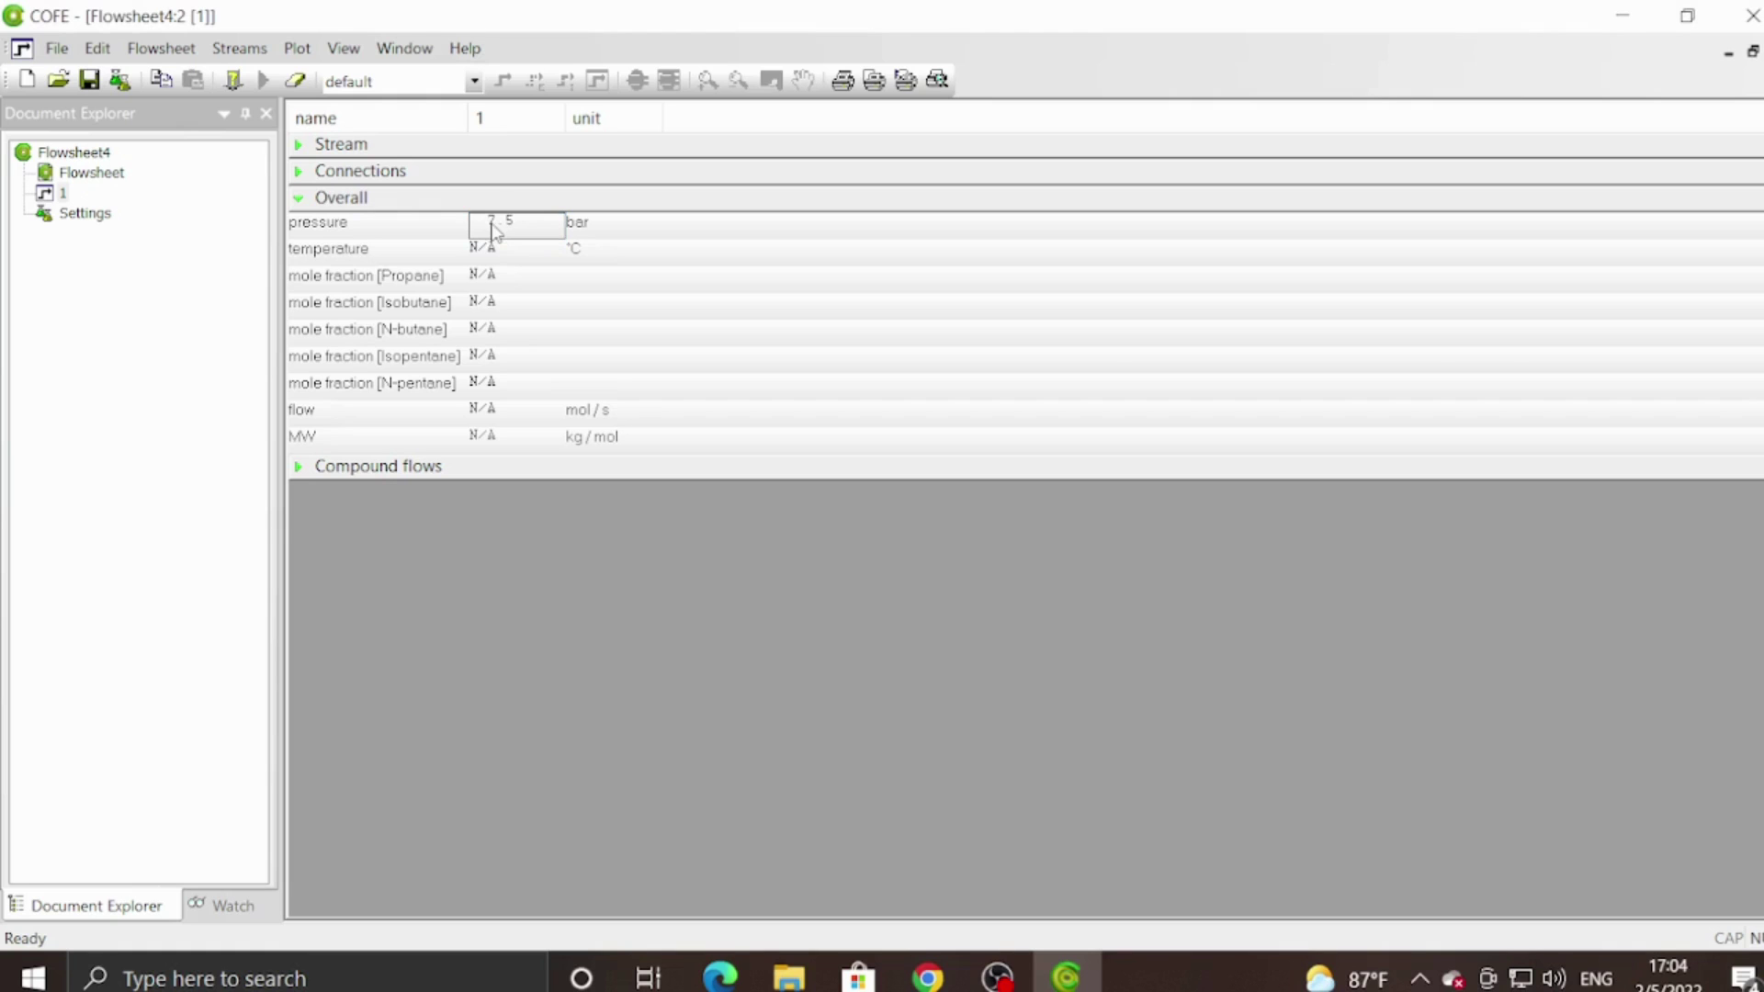
pyautogui.click(484, 247)
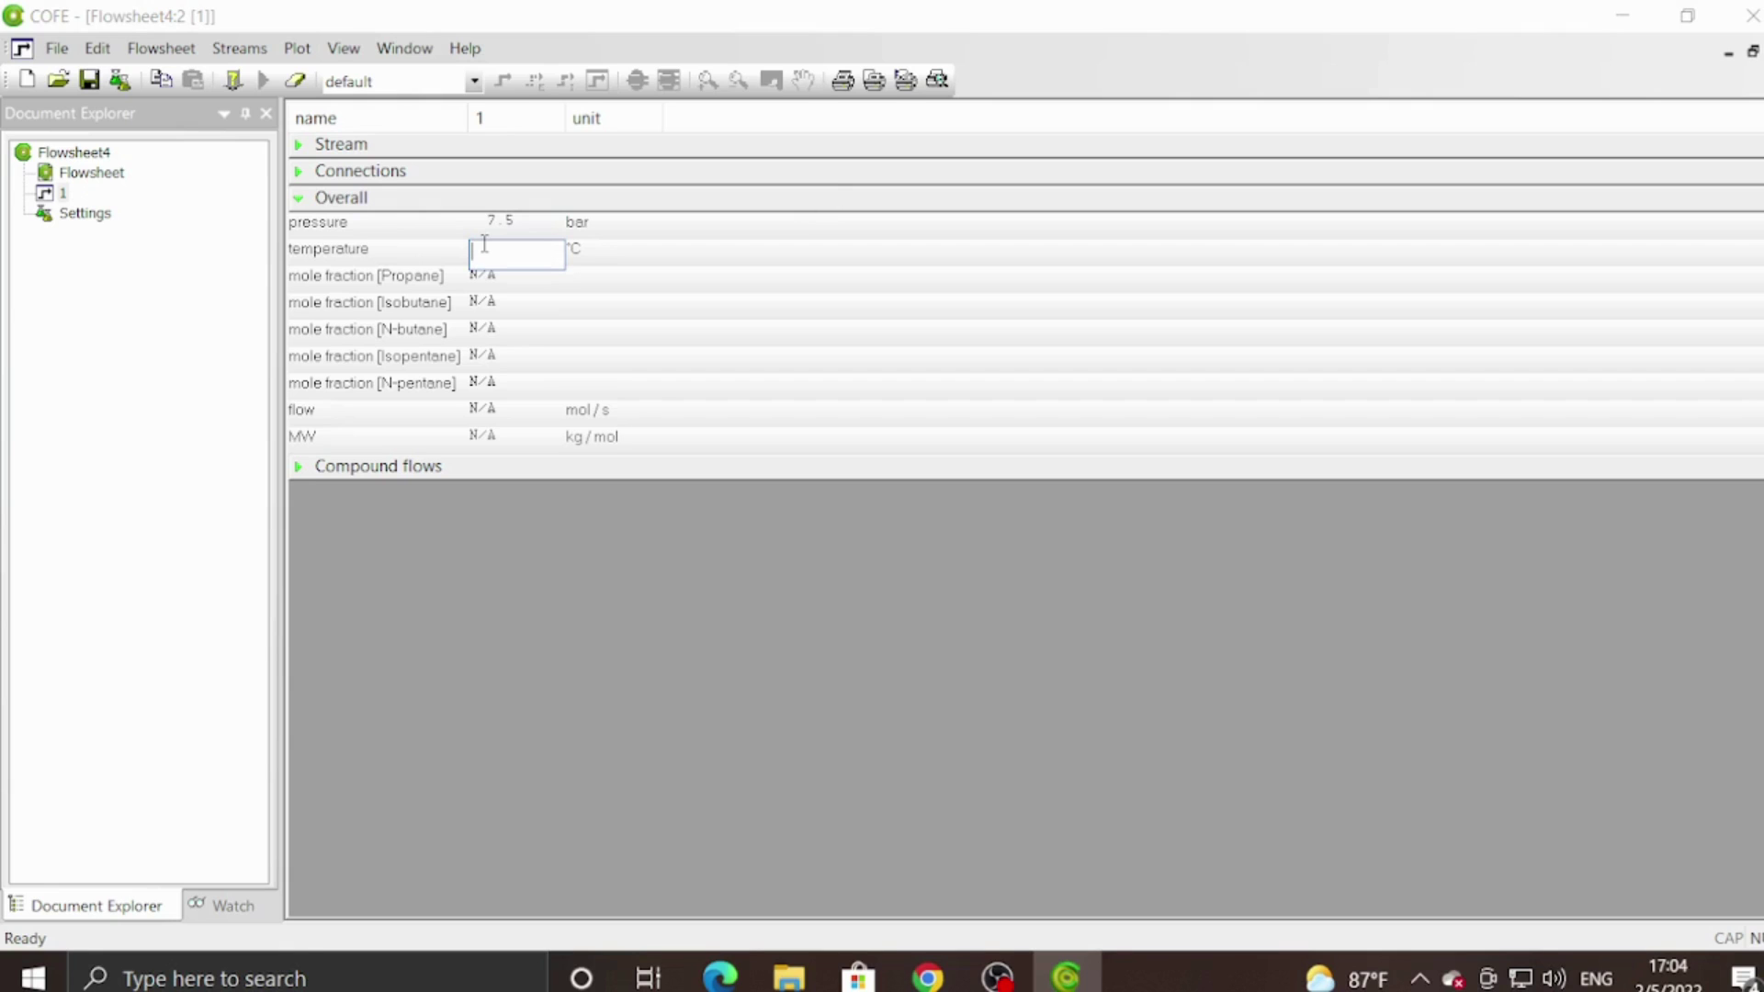
pyautogui.write('70.99')
pyautogui.click(488, 281)
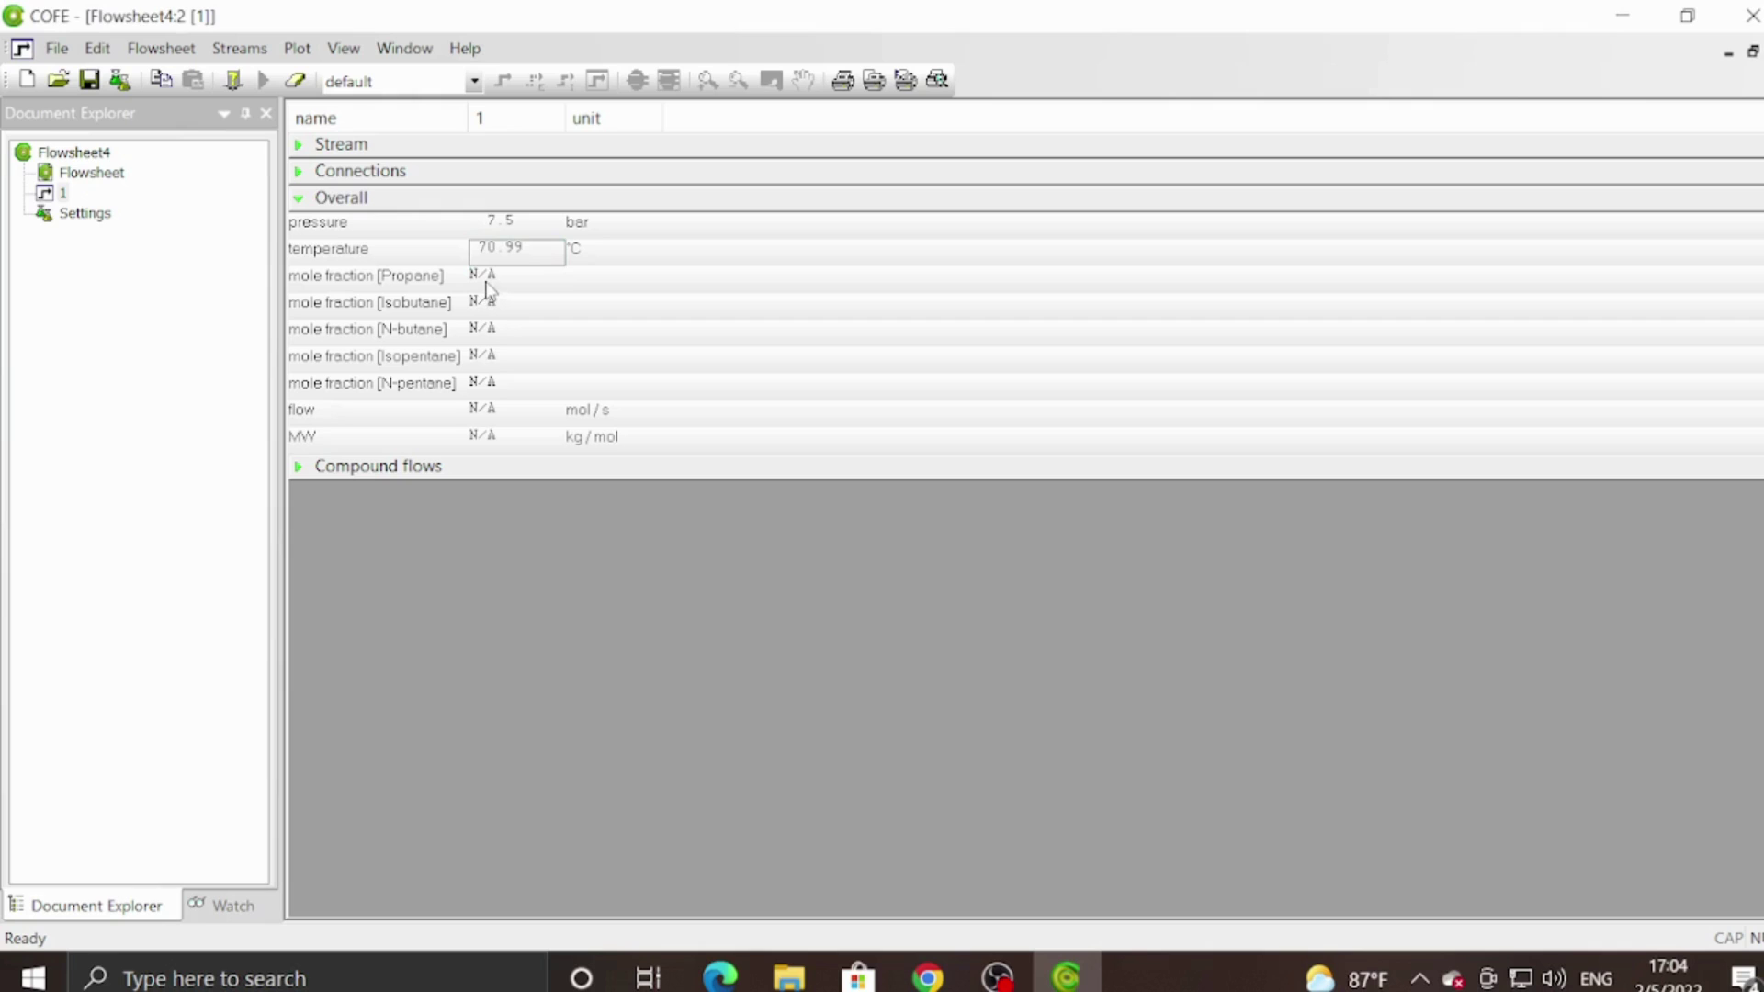
# Set the feed's overall mole fractions to 0.05 for Propane and 0.15 for Isobutane.
pyautogui.click(488, 281)
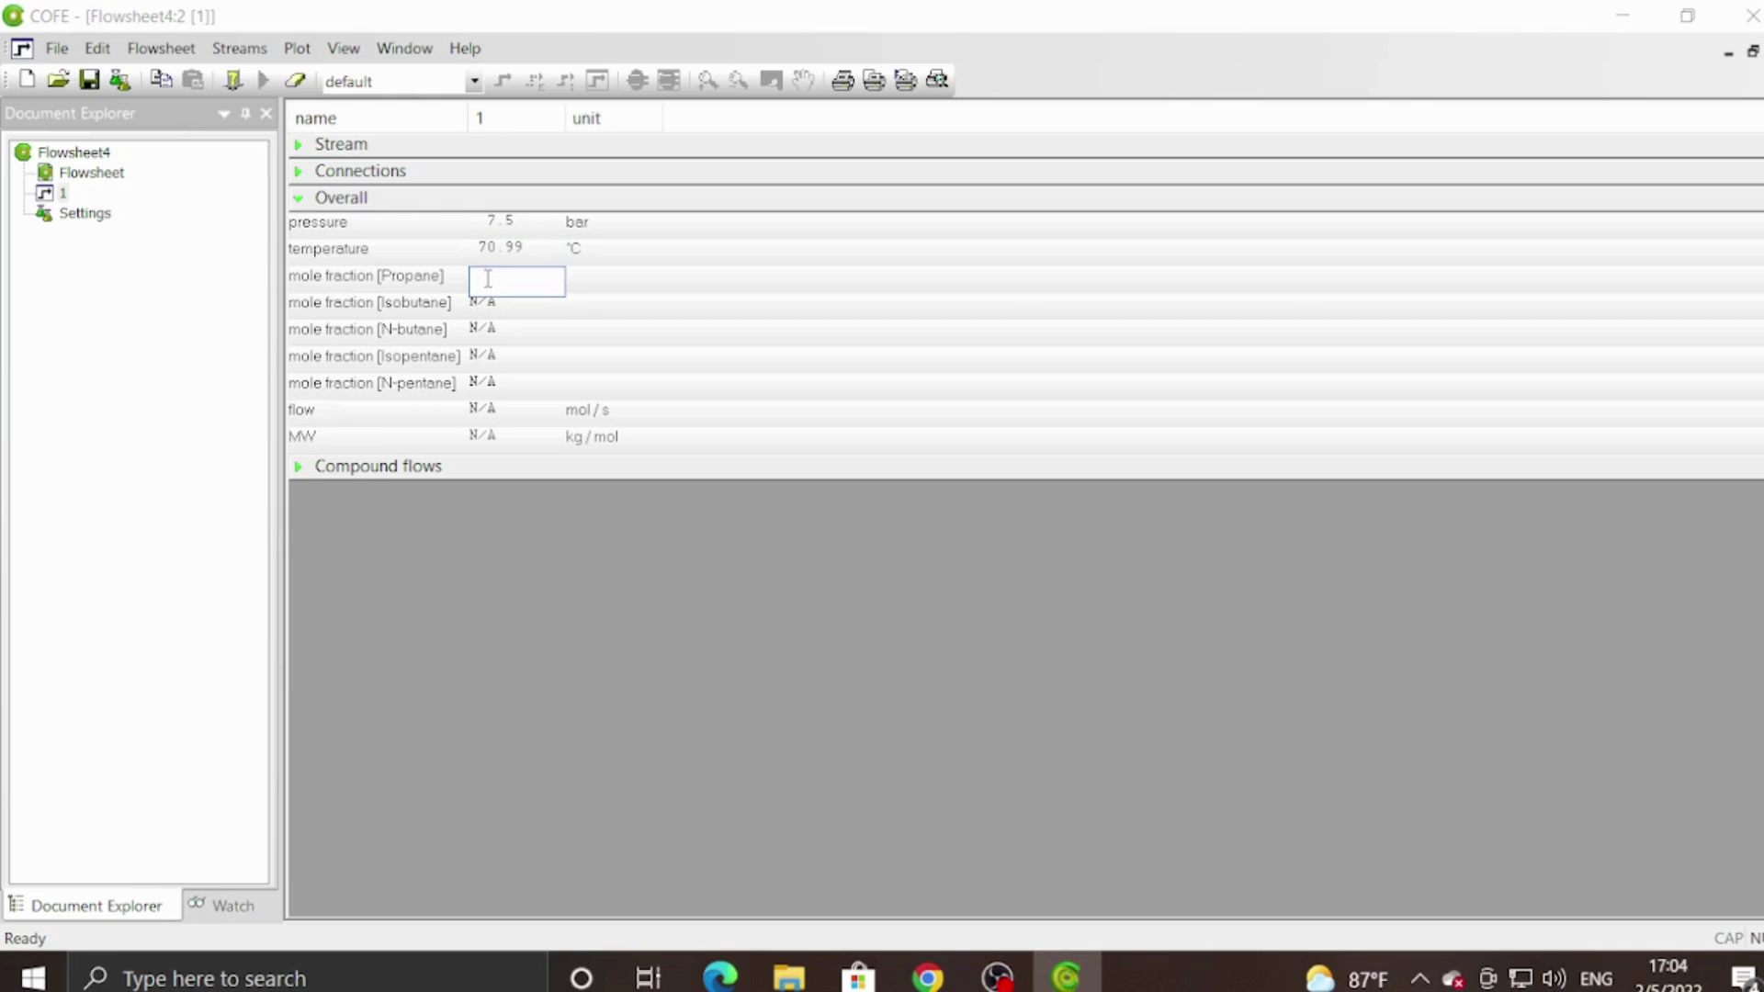
pyautogui.write('0.05')
pyautogui.press('Return')
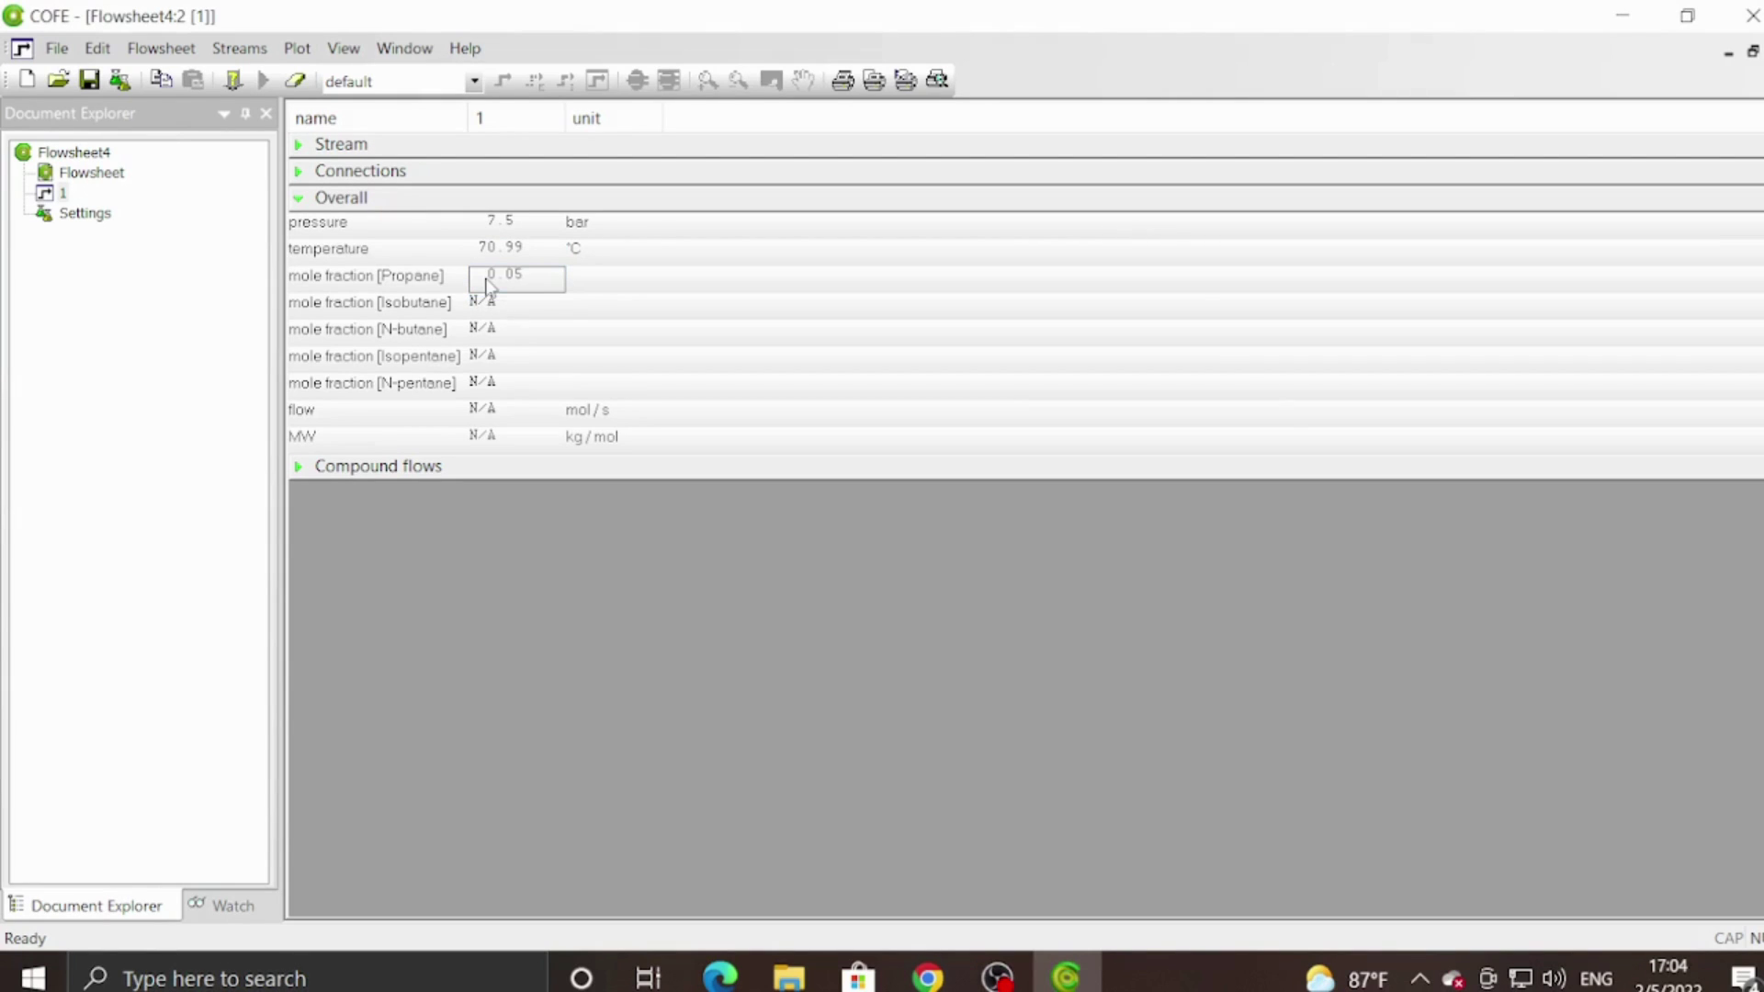
pyautogui.click(488, 306)
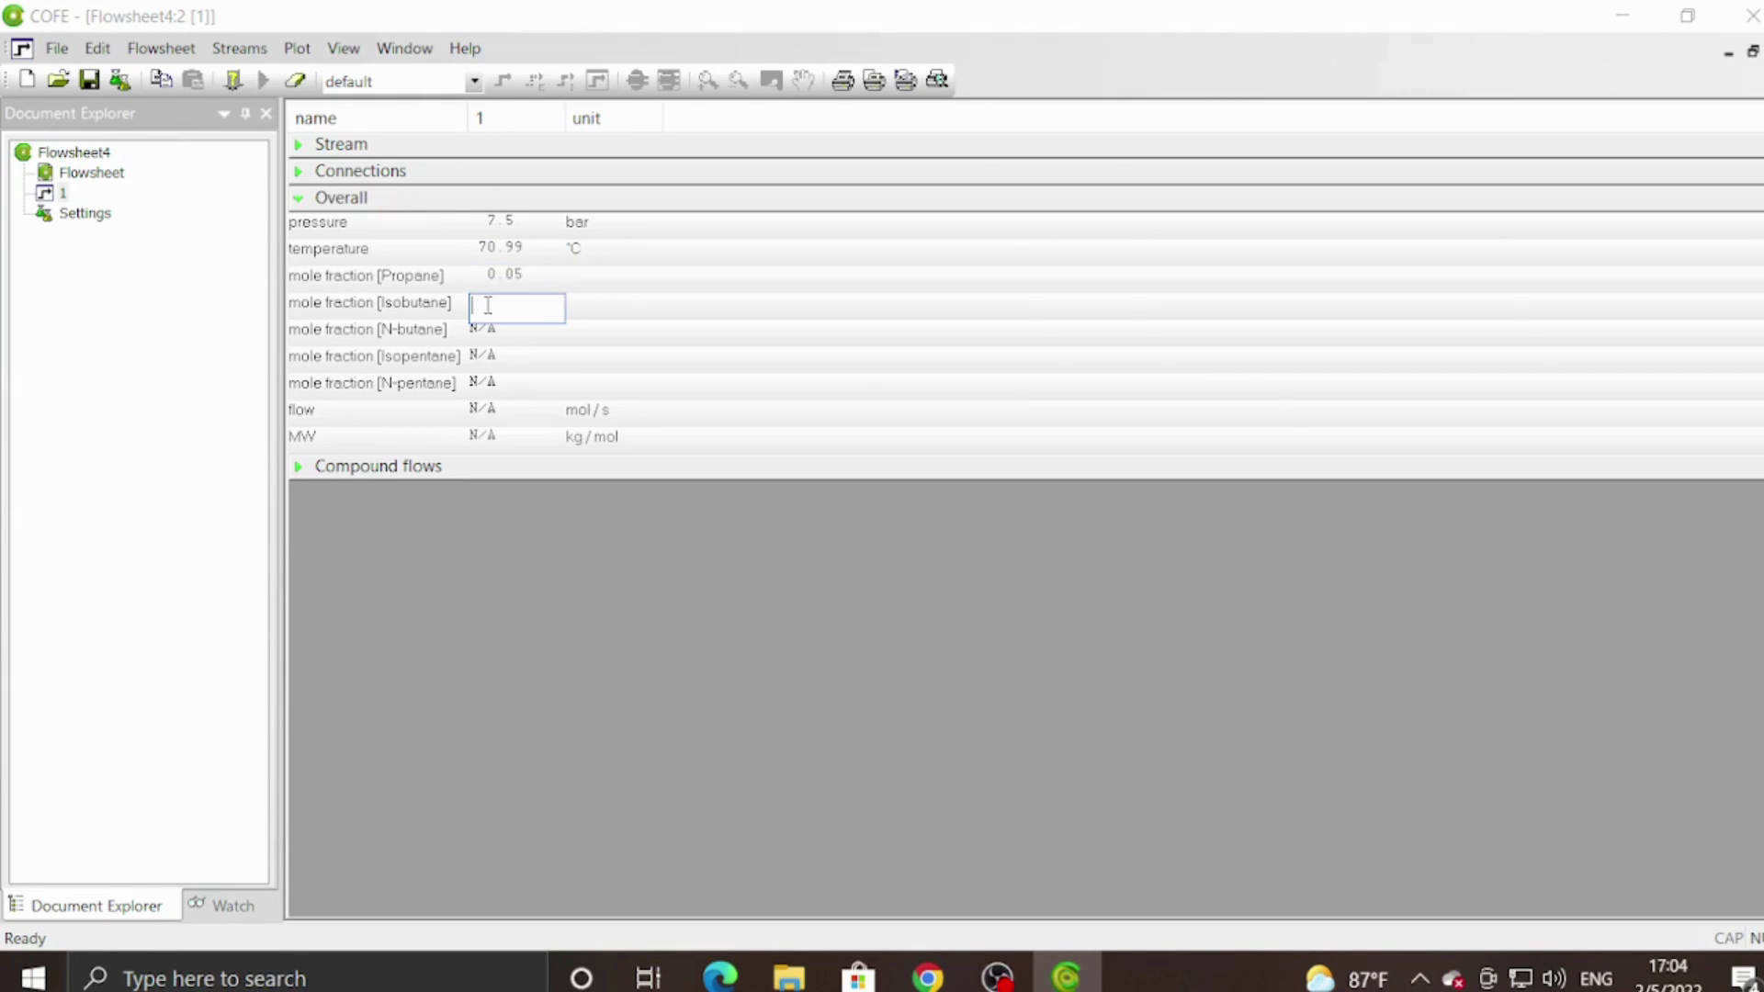
pyautogui.write('0.15')
pyautogui.press('Return')
# Set the feed's overall mole fractions to 0.2 for N-butane and 0.25 for Isopentane.
pyautogui.click(490, 333)
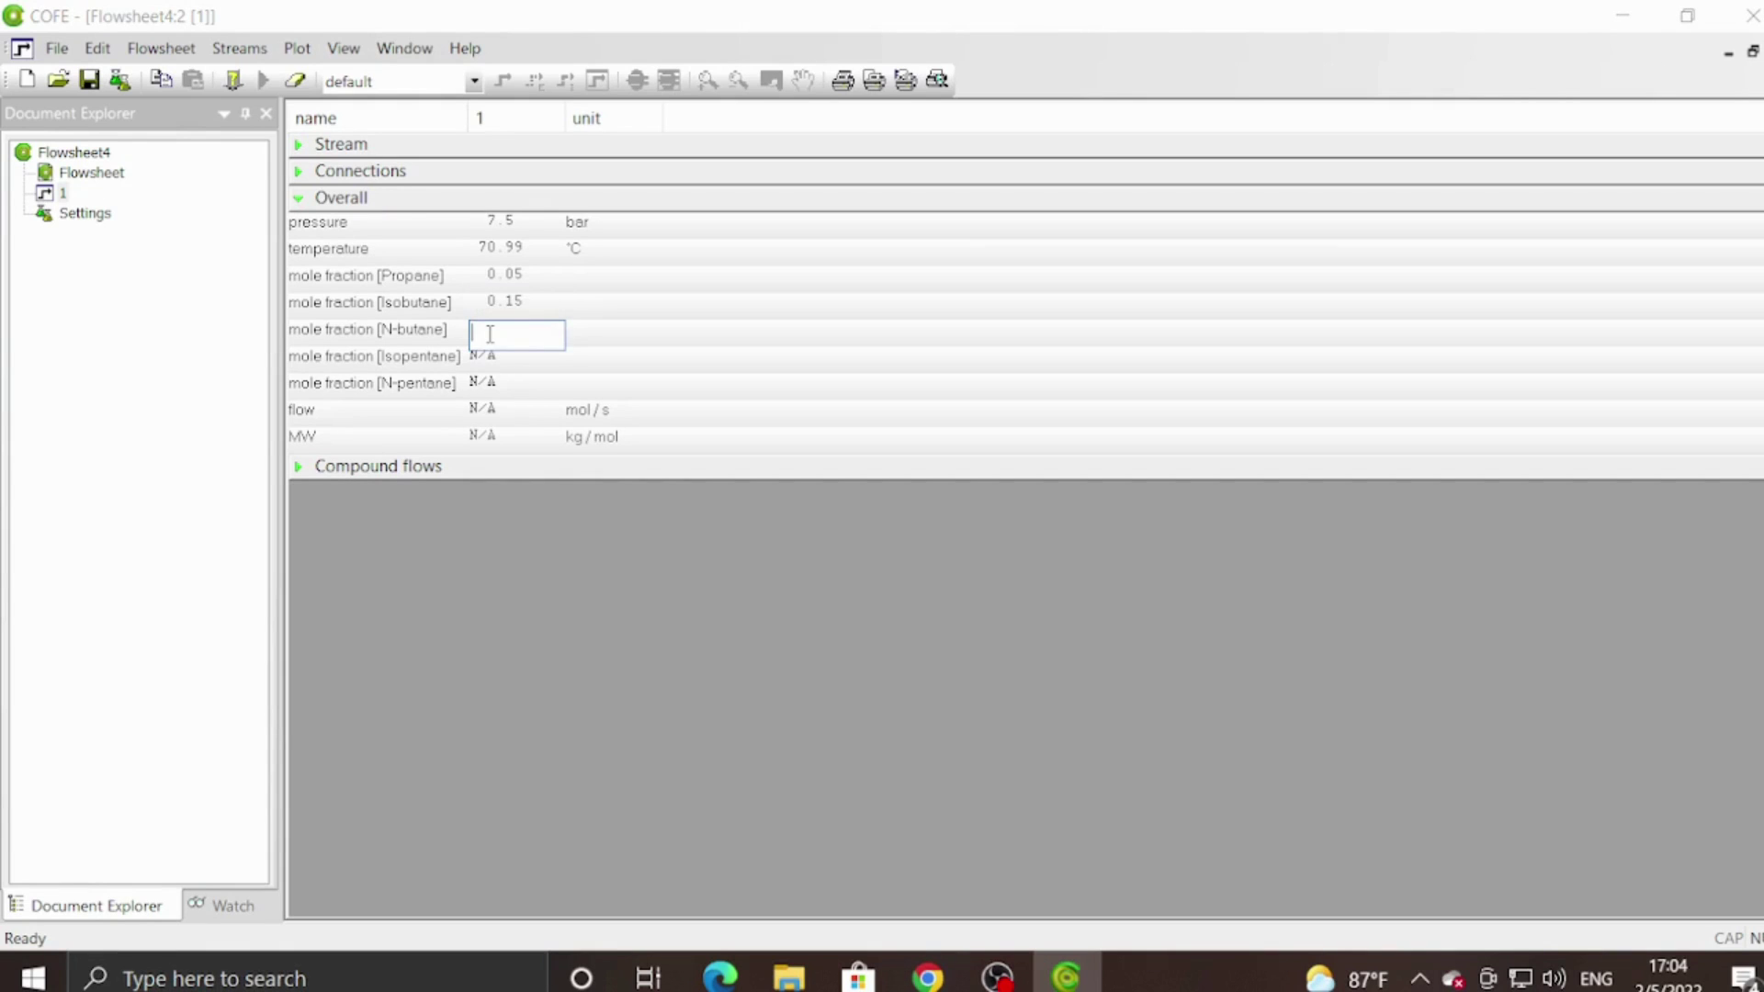
pyautogui.write('0.2')
pyautogui.press('Return')
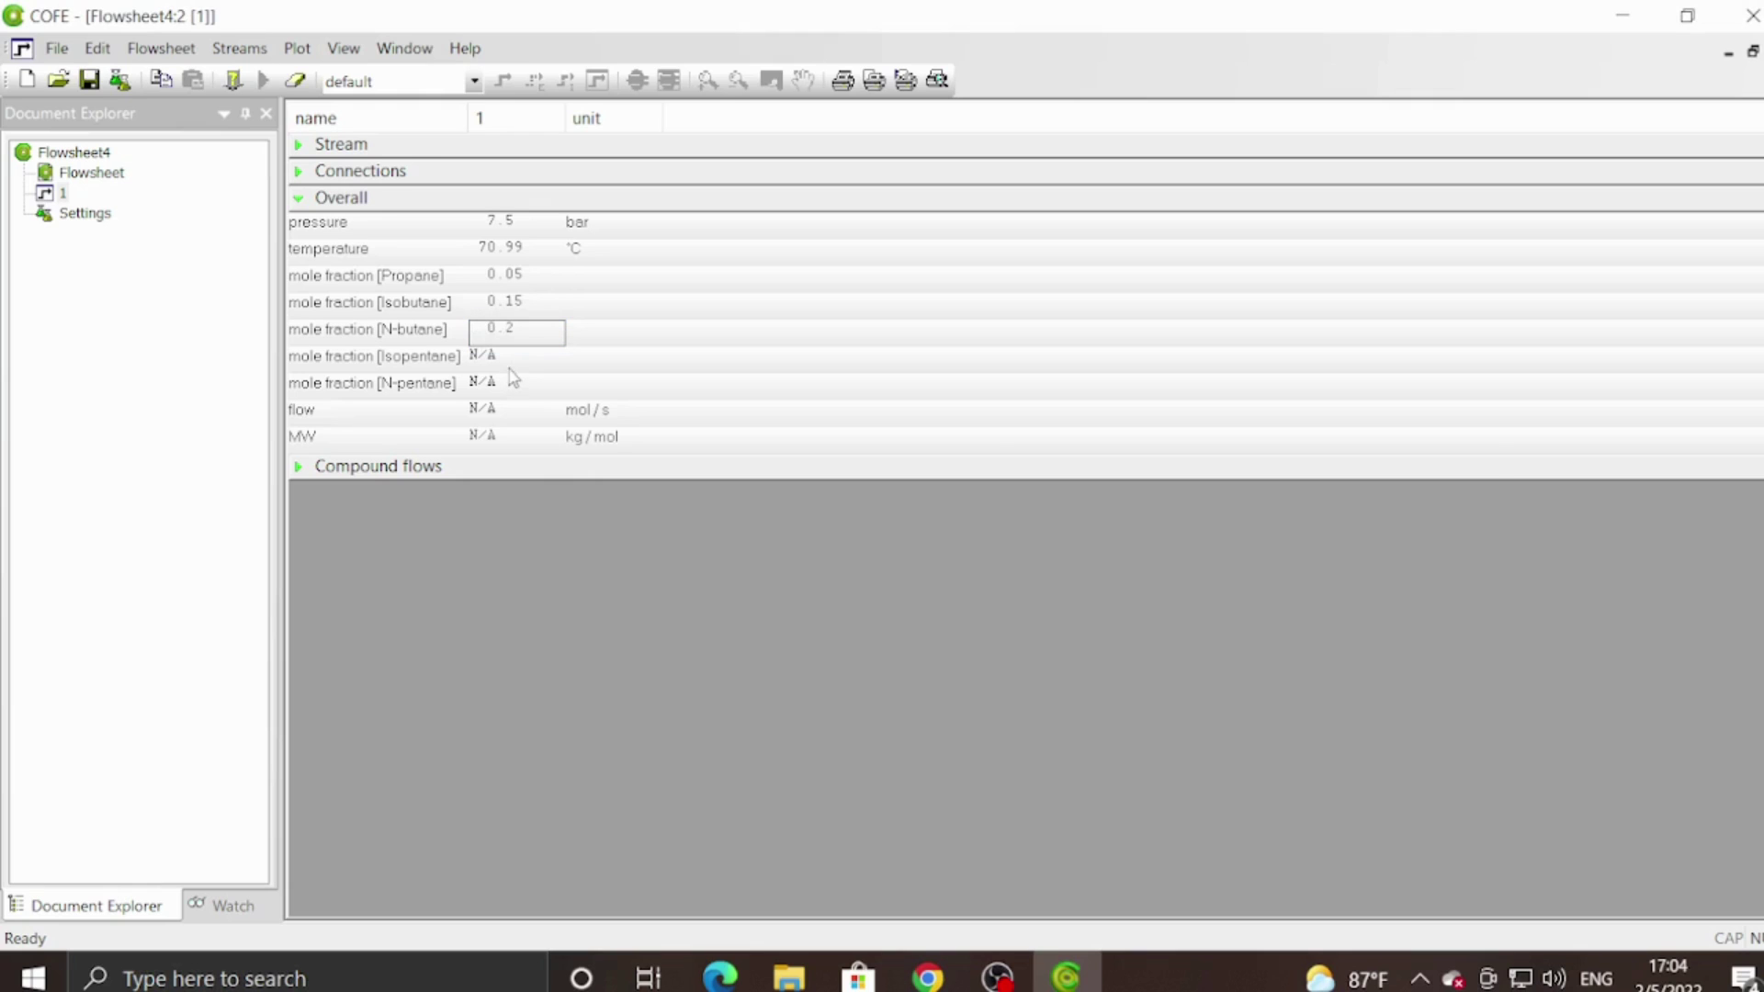
pyautogui.click(494, 358)
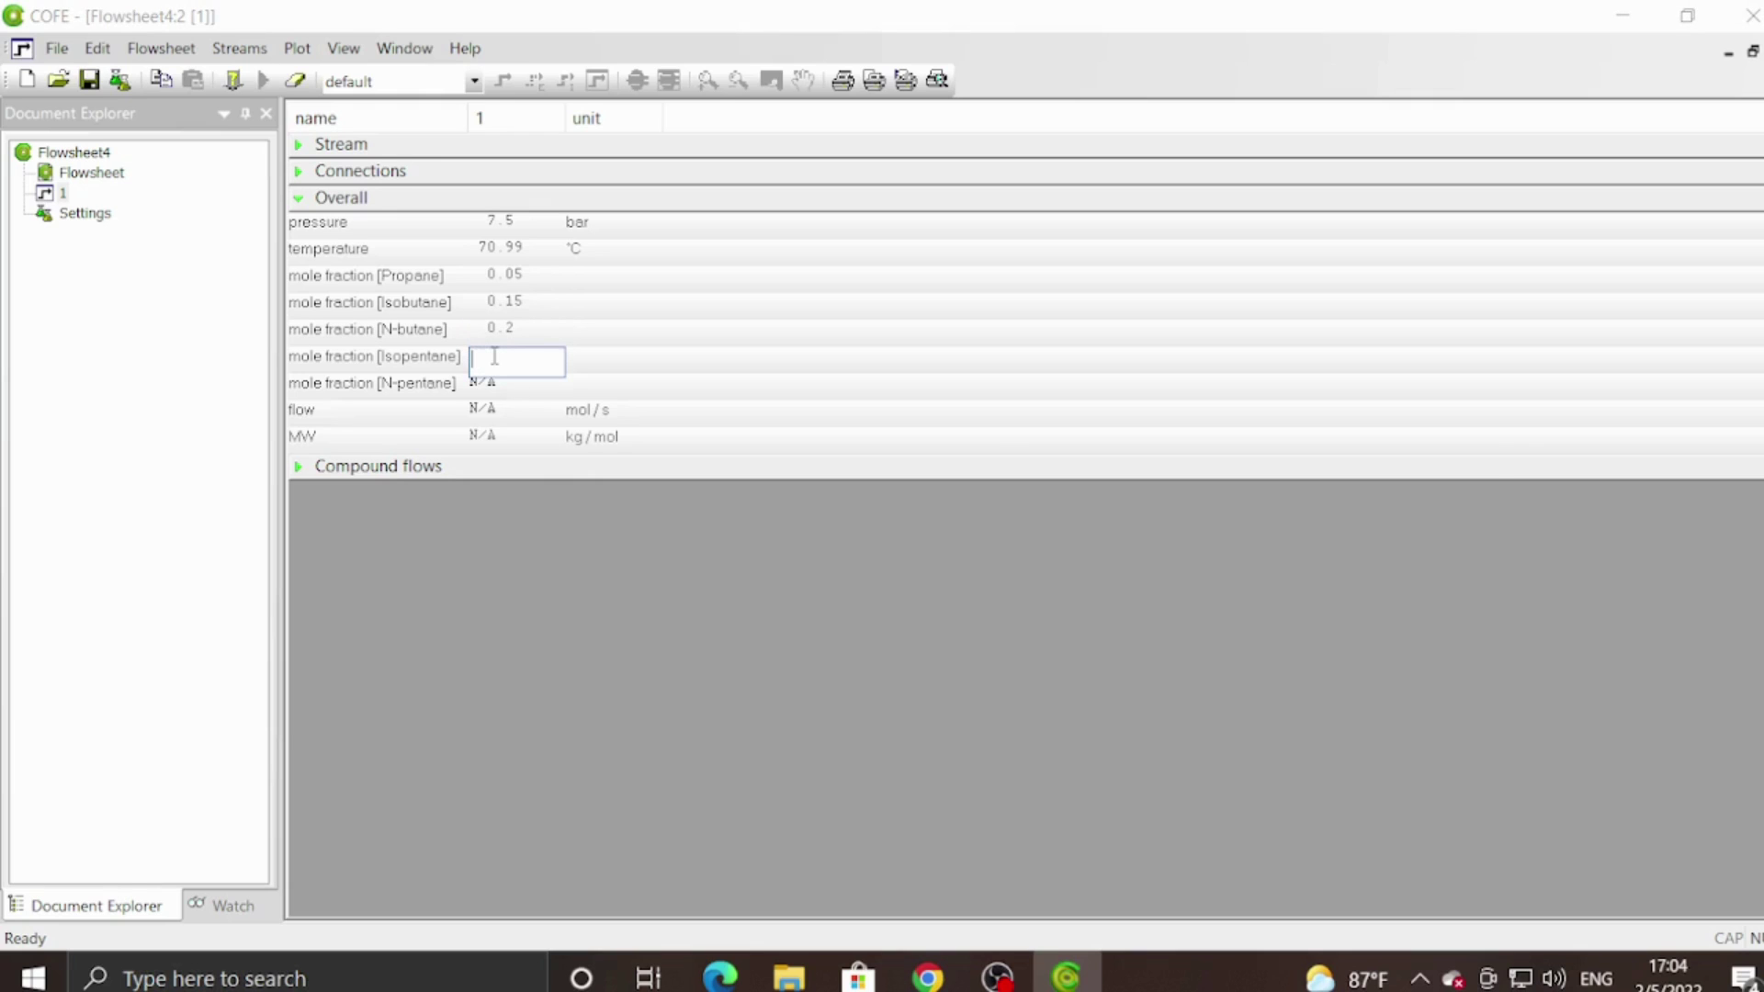
pyautogui.write('00.25')
pyautogui.press('Return')
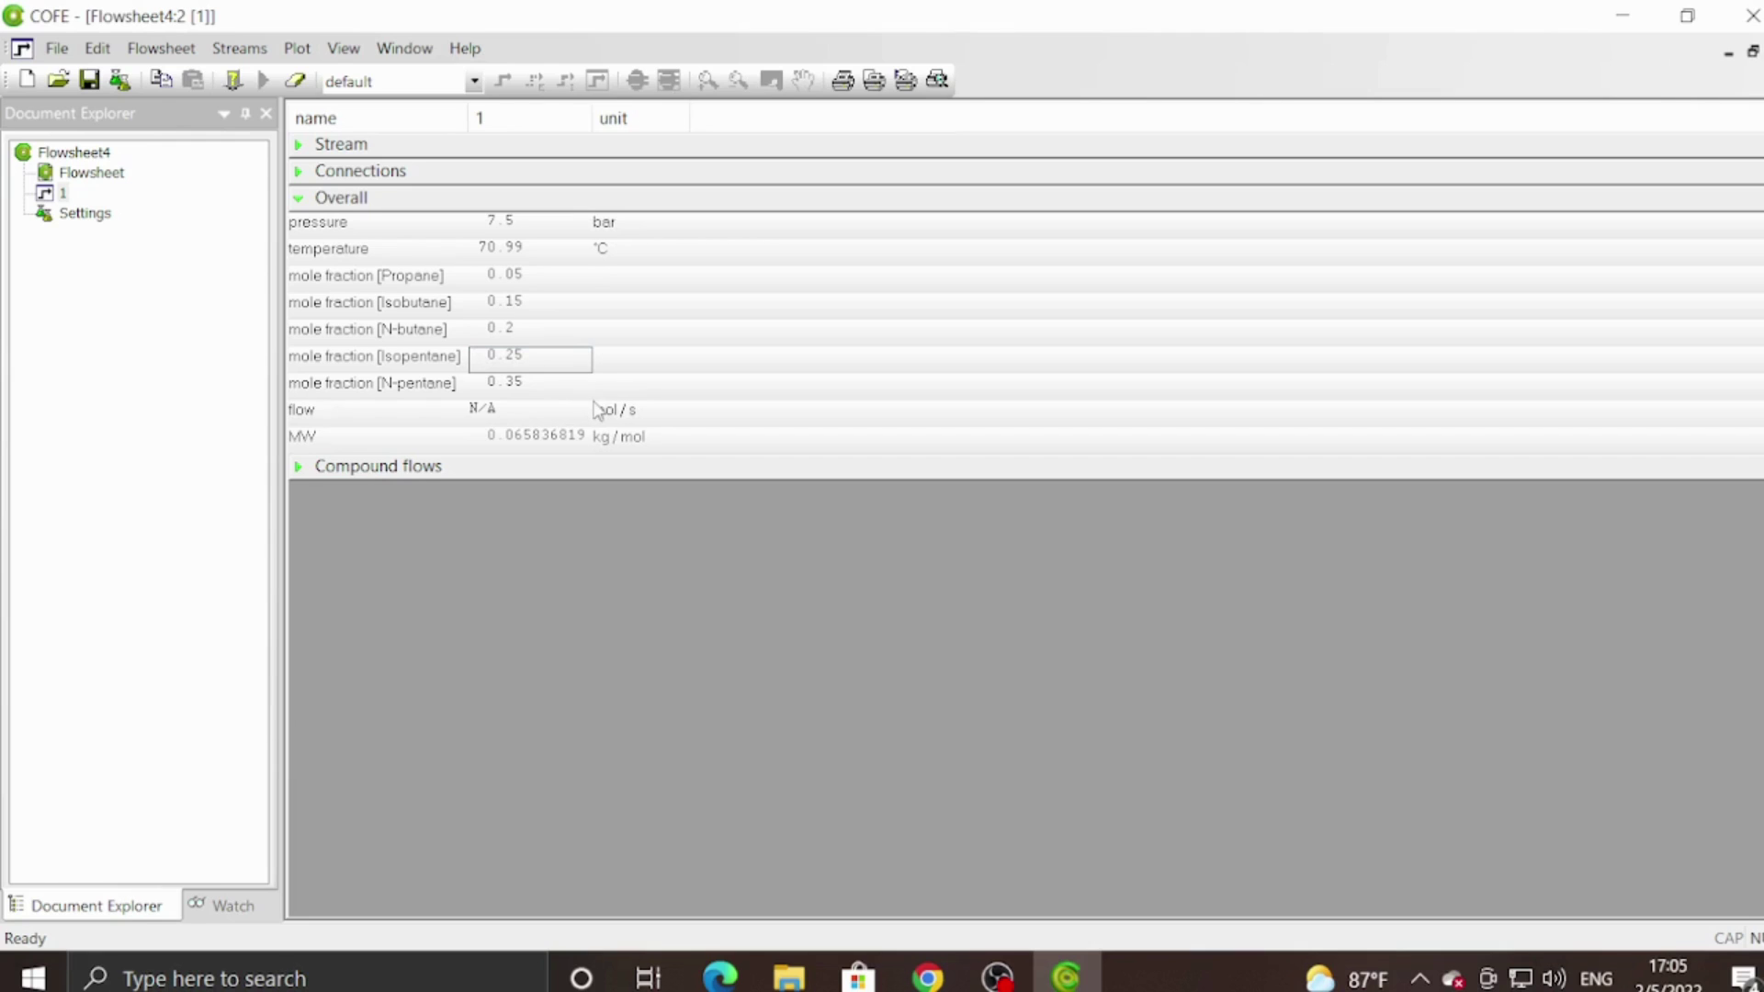
# Change the stream's flow unit to kmol/h and set the flow to 100.
pyautogui.click(602, 416)
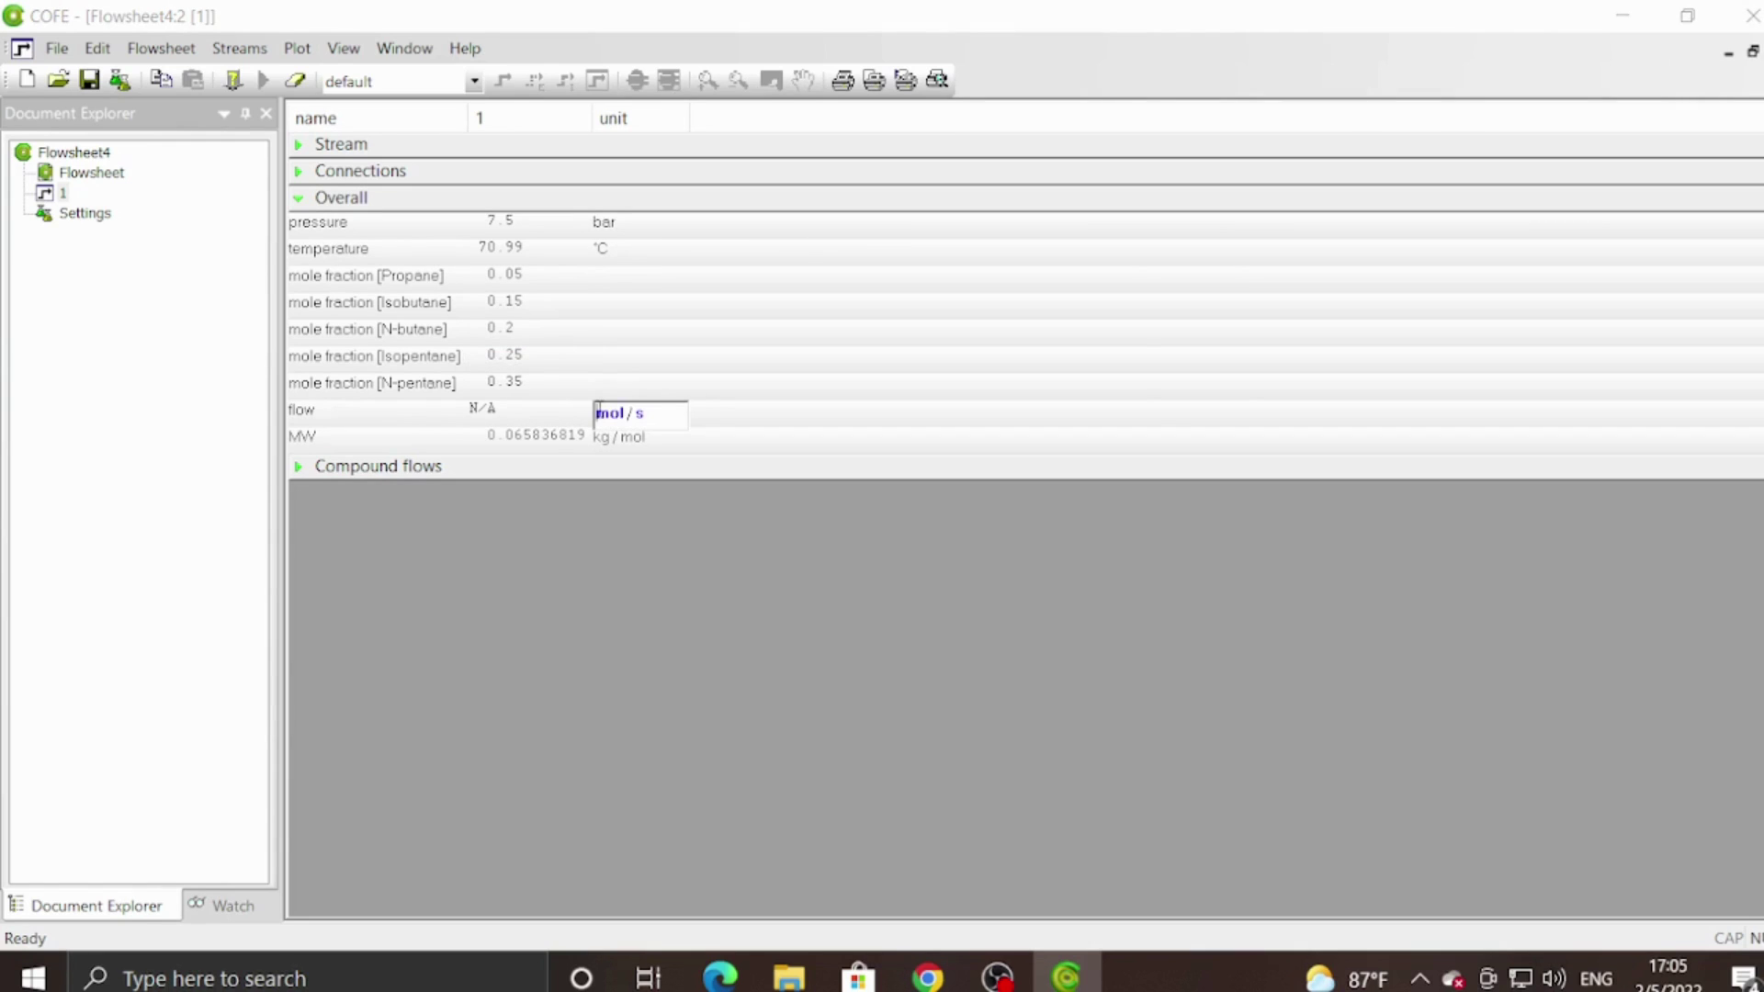
pyautogui.click(604, 412)
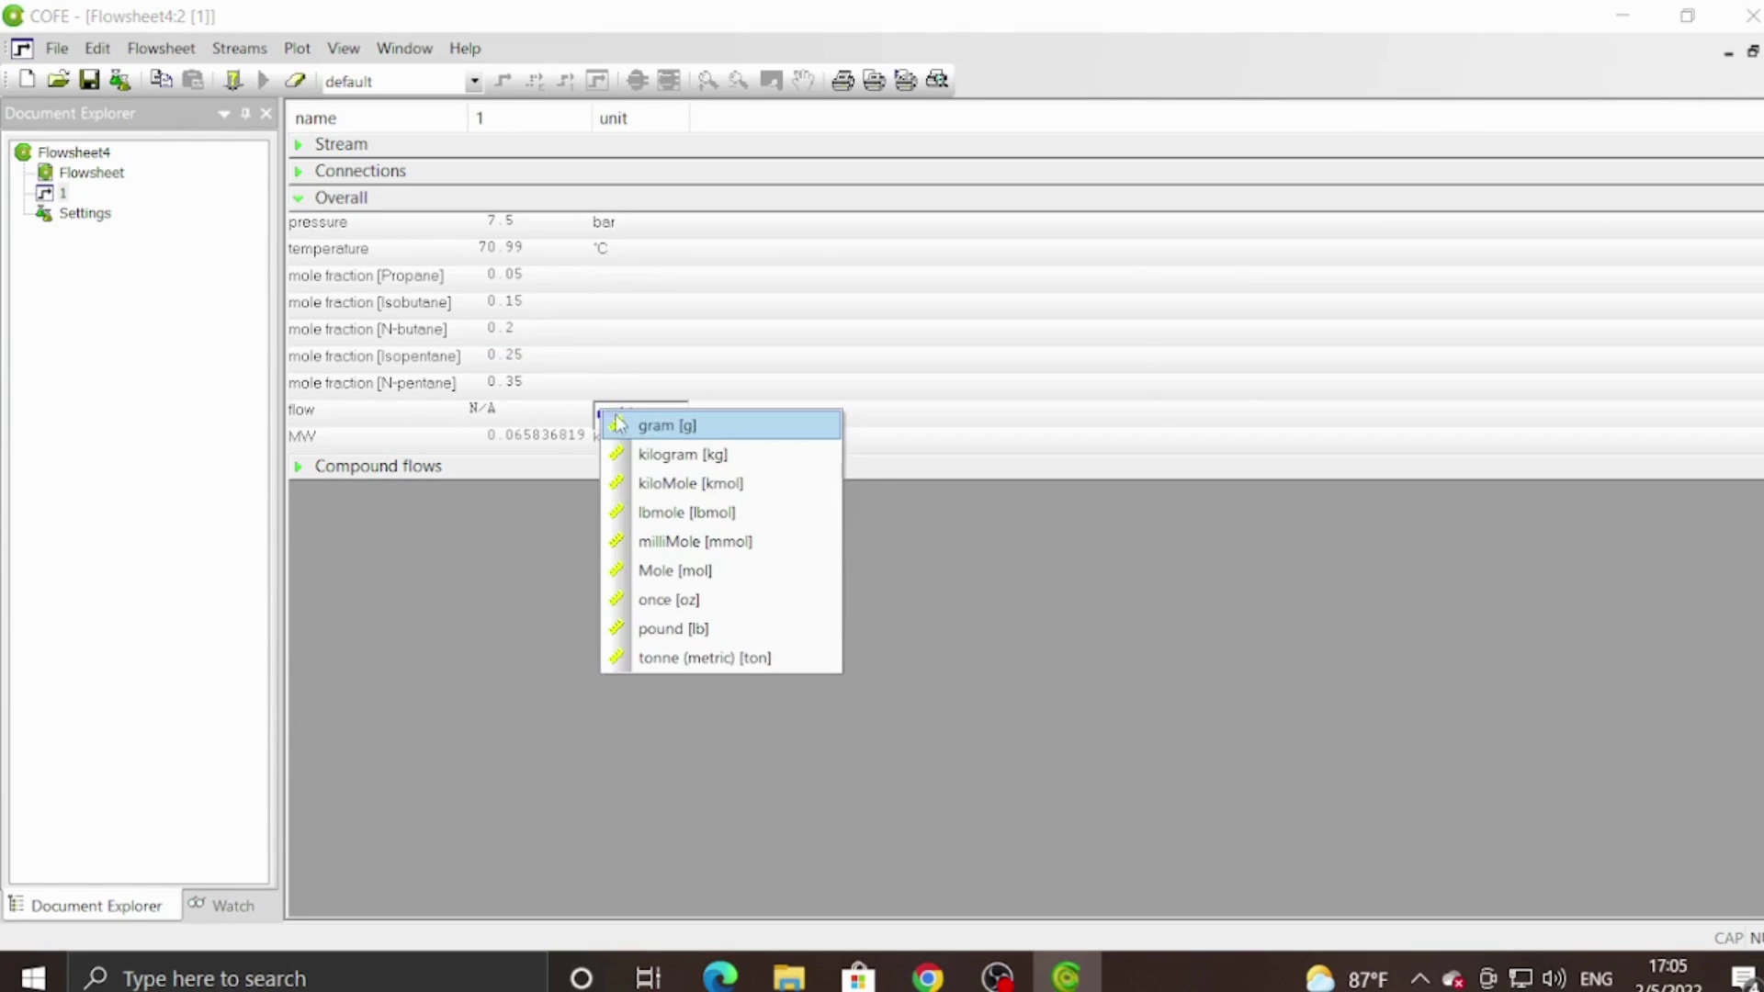
pyautogui.click(656, 494)
pyautogui.click(654, 412)
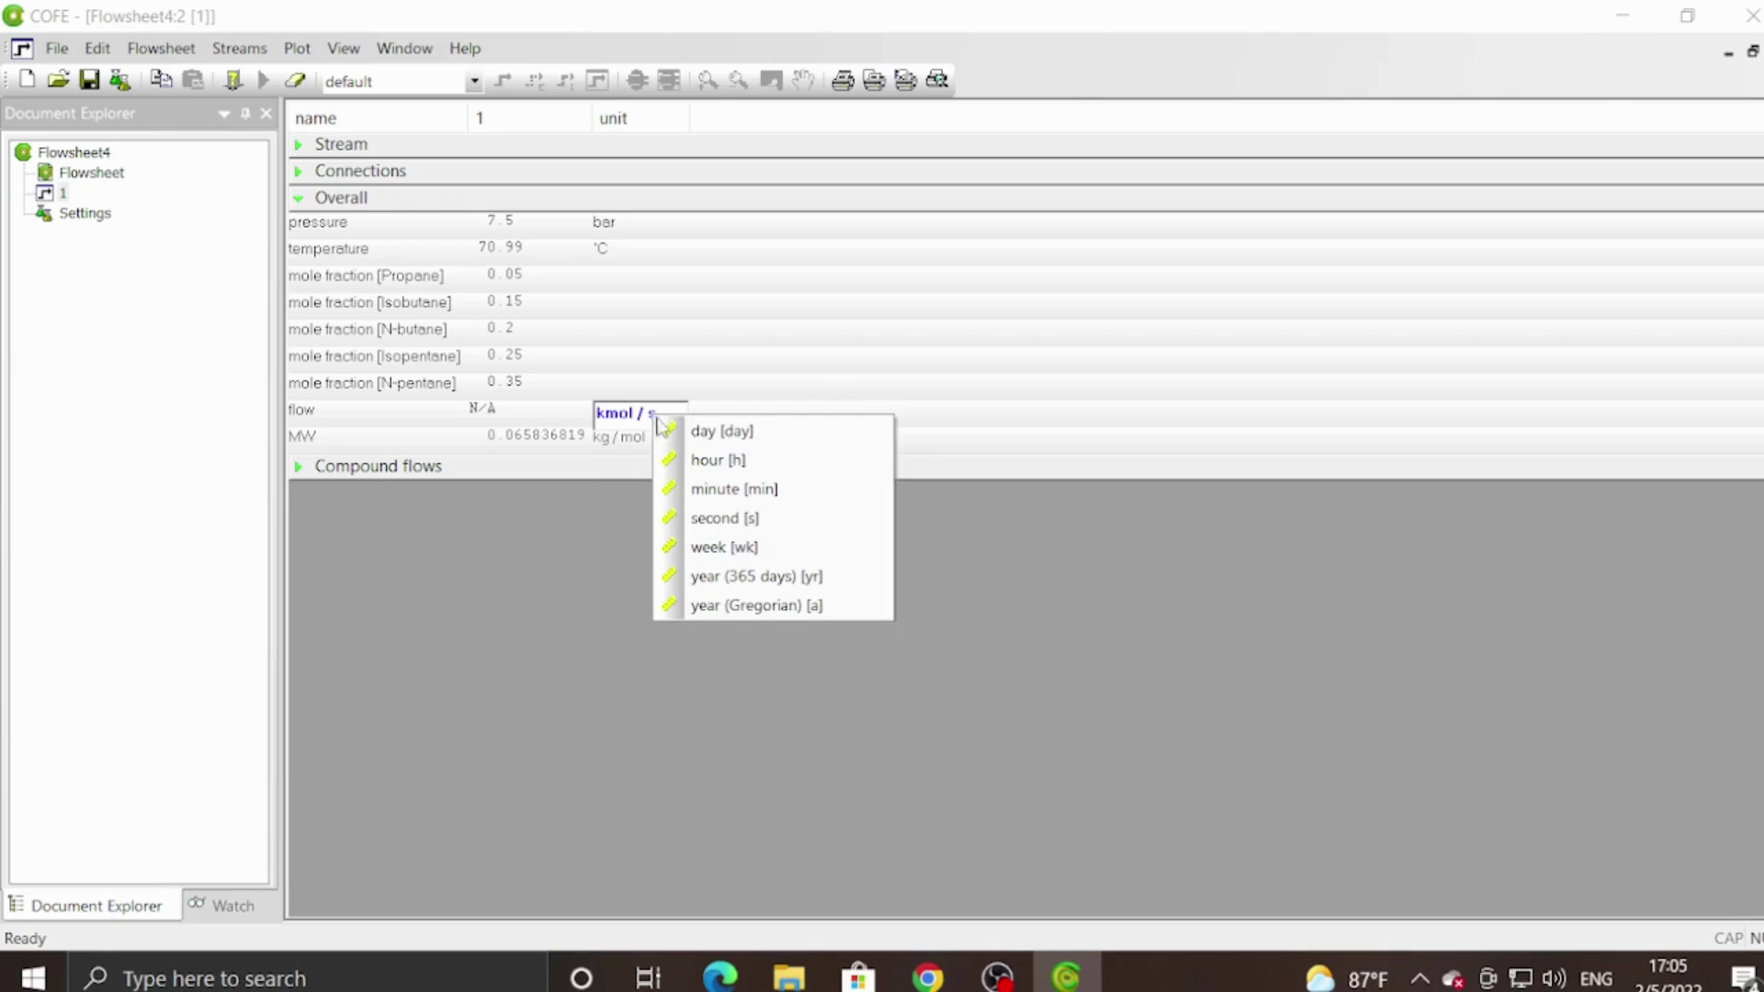
pyautogui.click(686, 457)
pyautogui.click(488, 412)
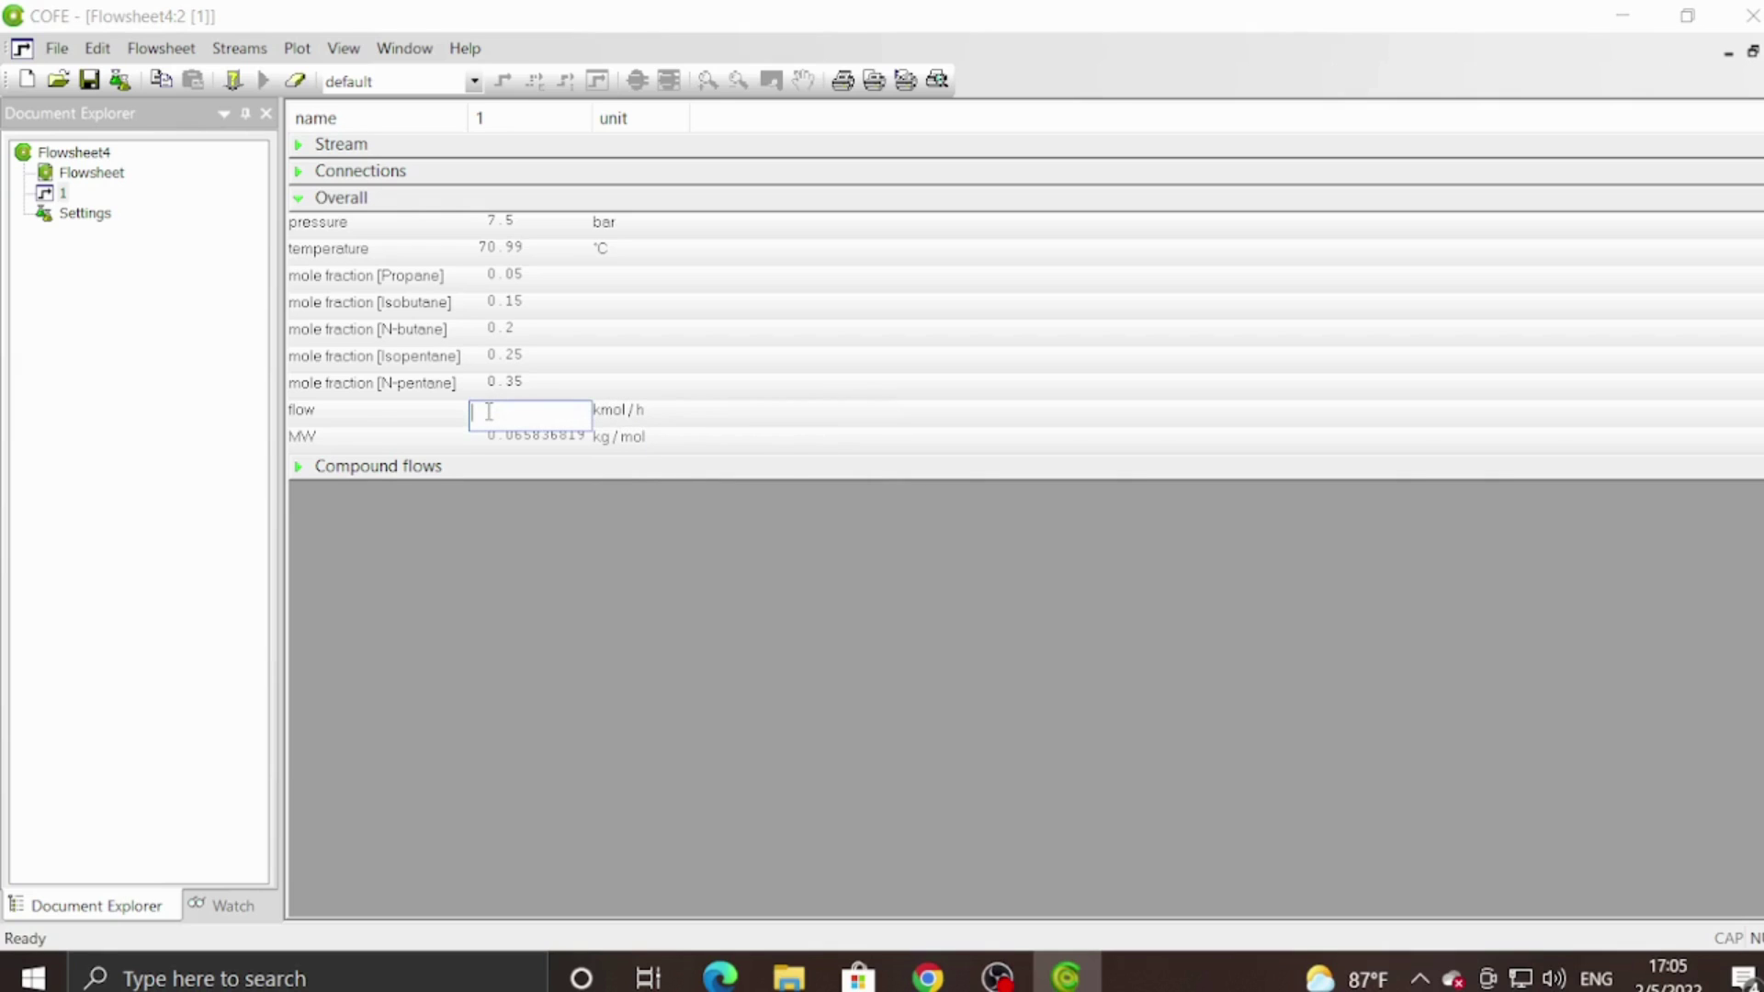
pyautogui.write('100')
pyautogui.press('Return')
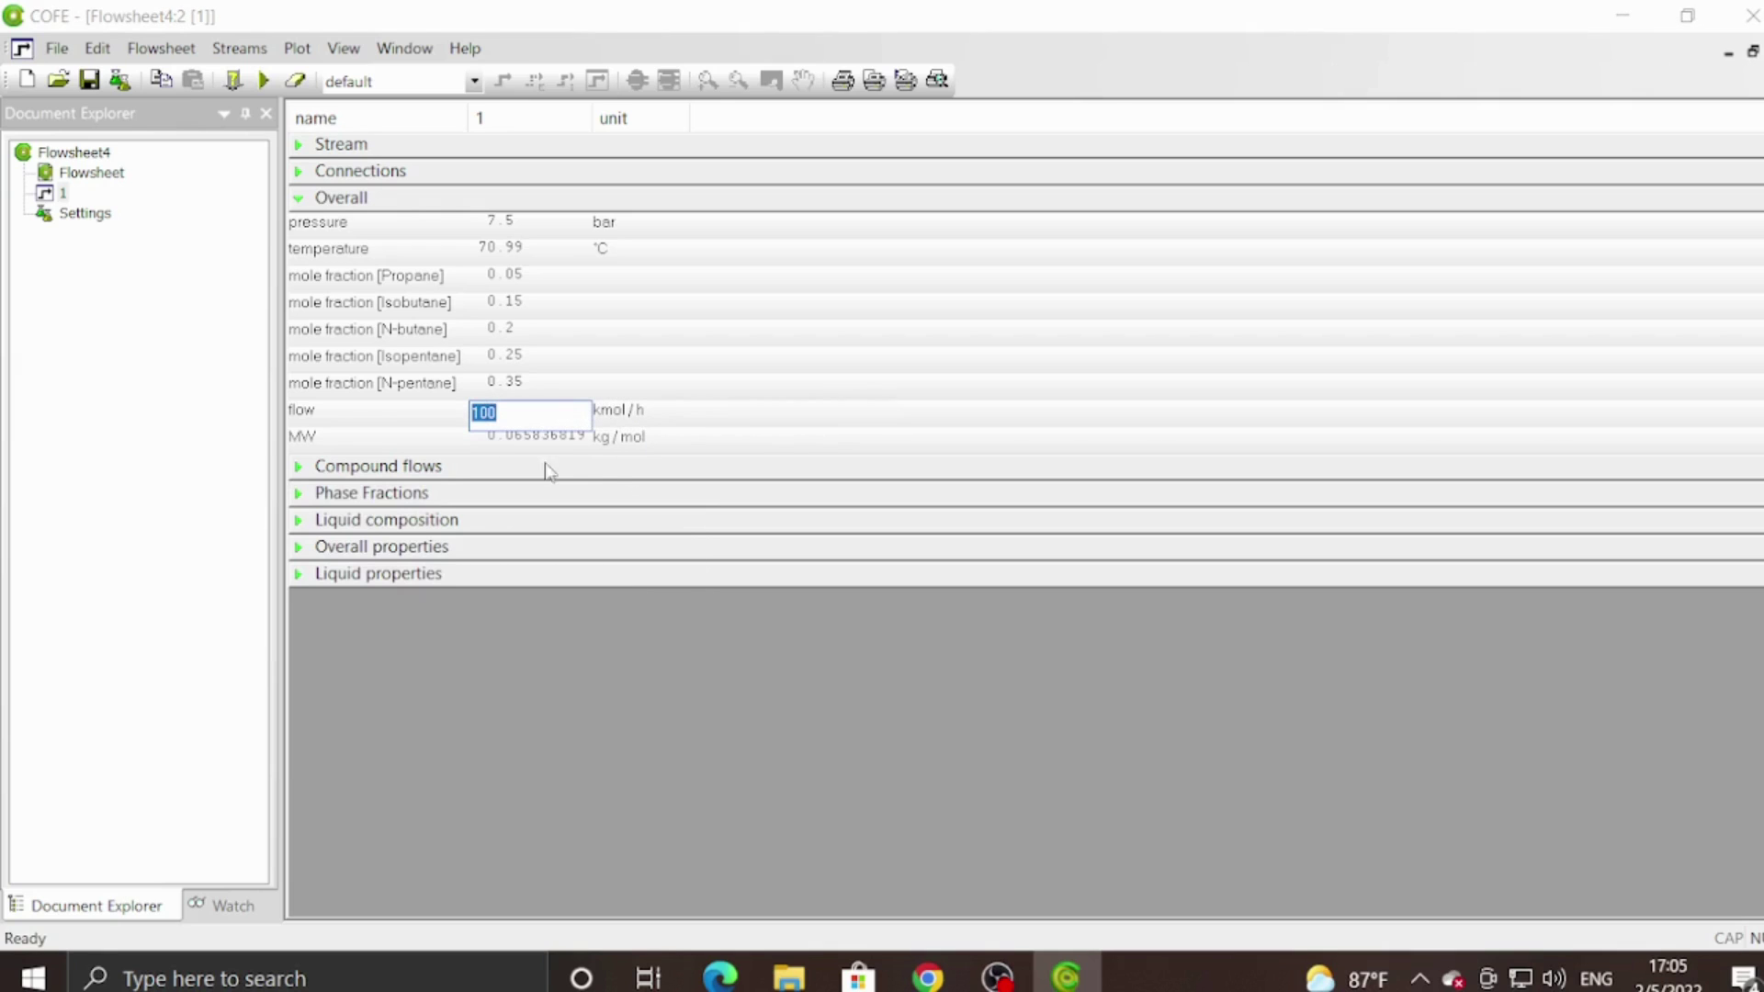
# Change the unit of the stream's molecular weight to lb/lbmol.
pyautogui.click(607, 441)
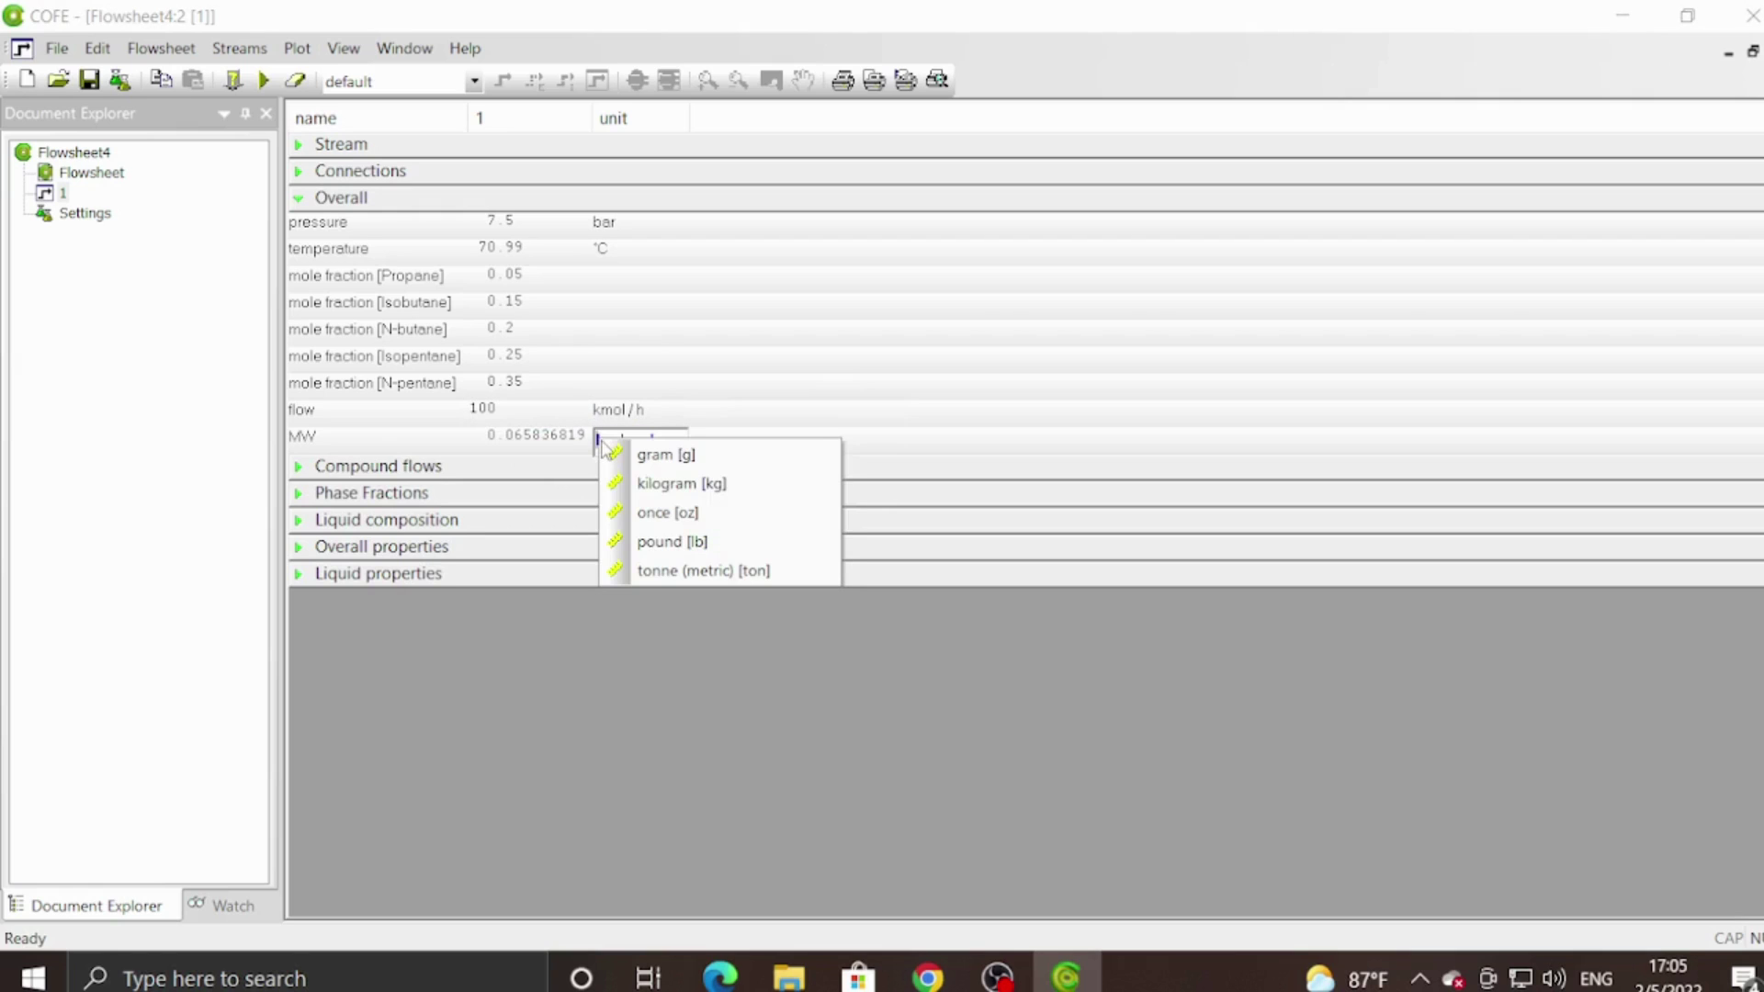
pyautogui.click(646, 542)
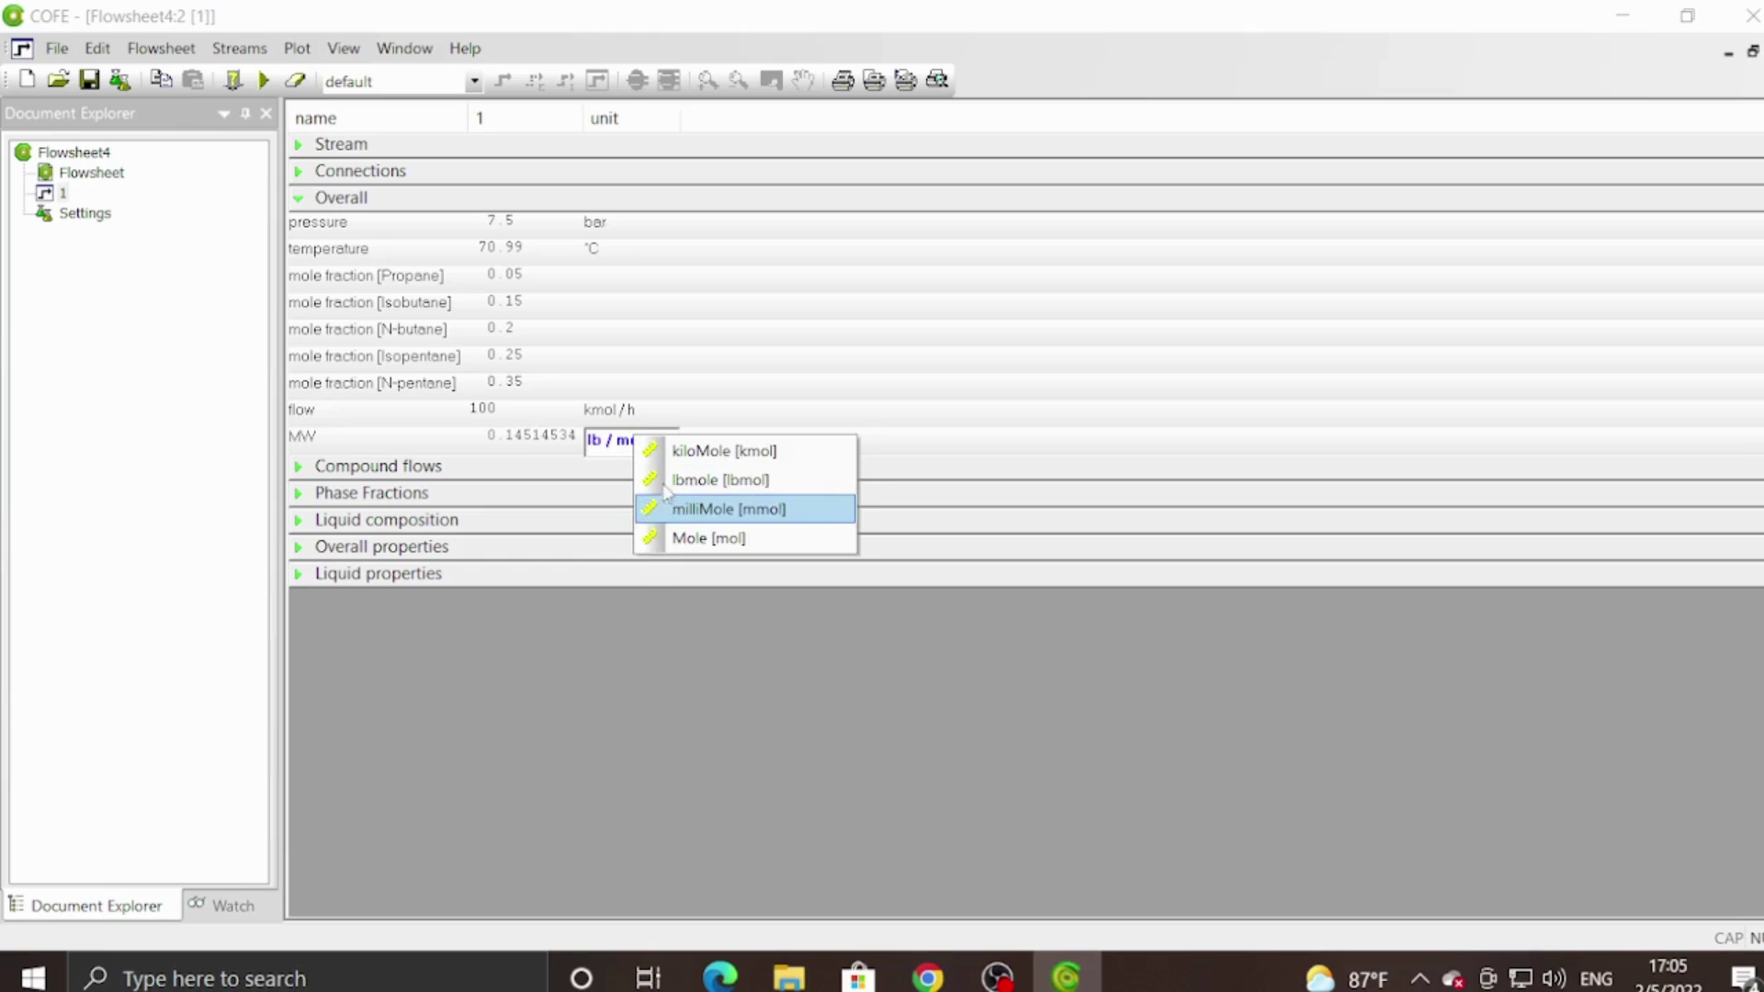
pyautogui.click(667, 480)
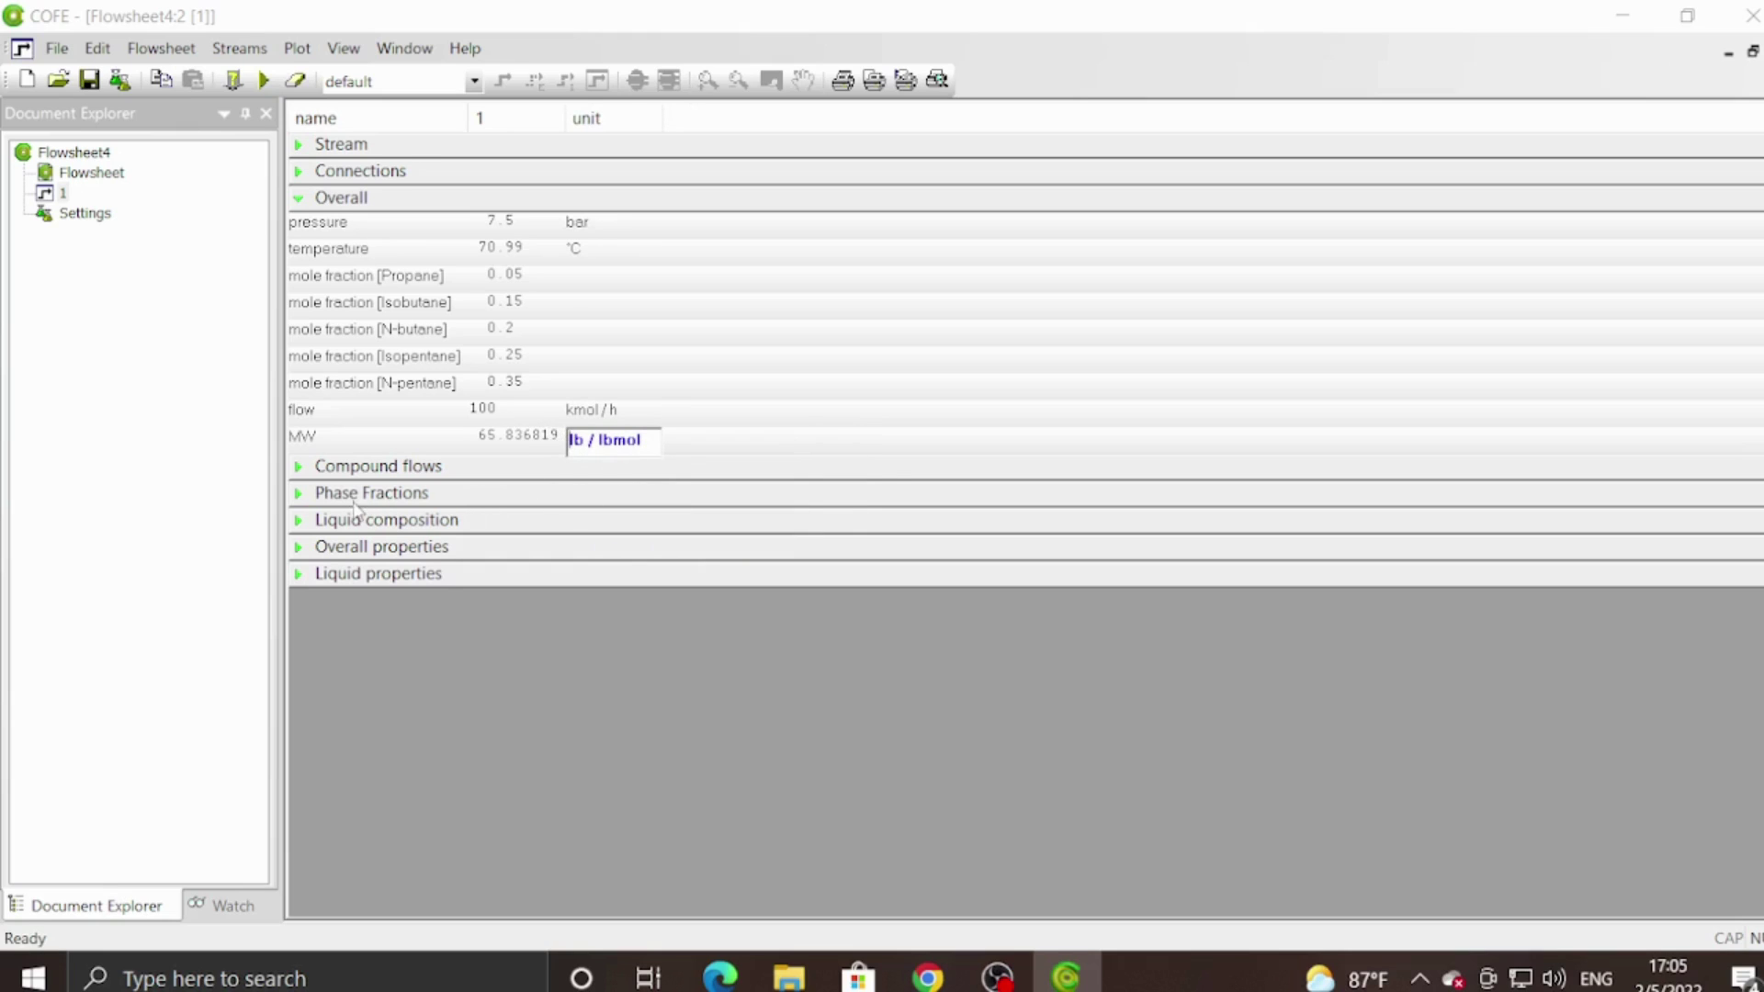
# Expand the liquid composition and phase fractions, and flash the stream at the current pressure to a molar vapor fraction of 0.
pyautogui.click(298, 522)
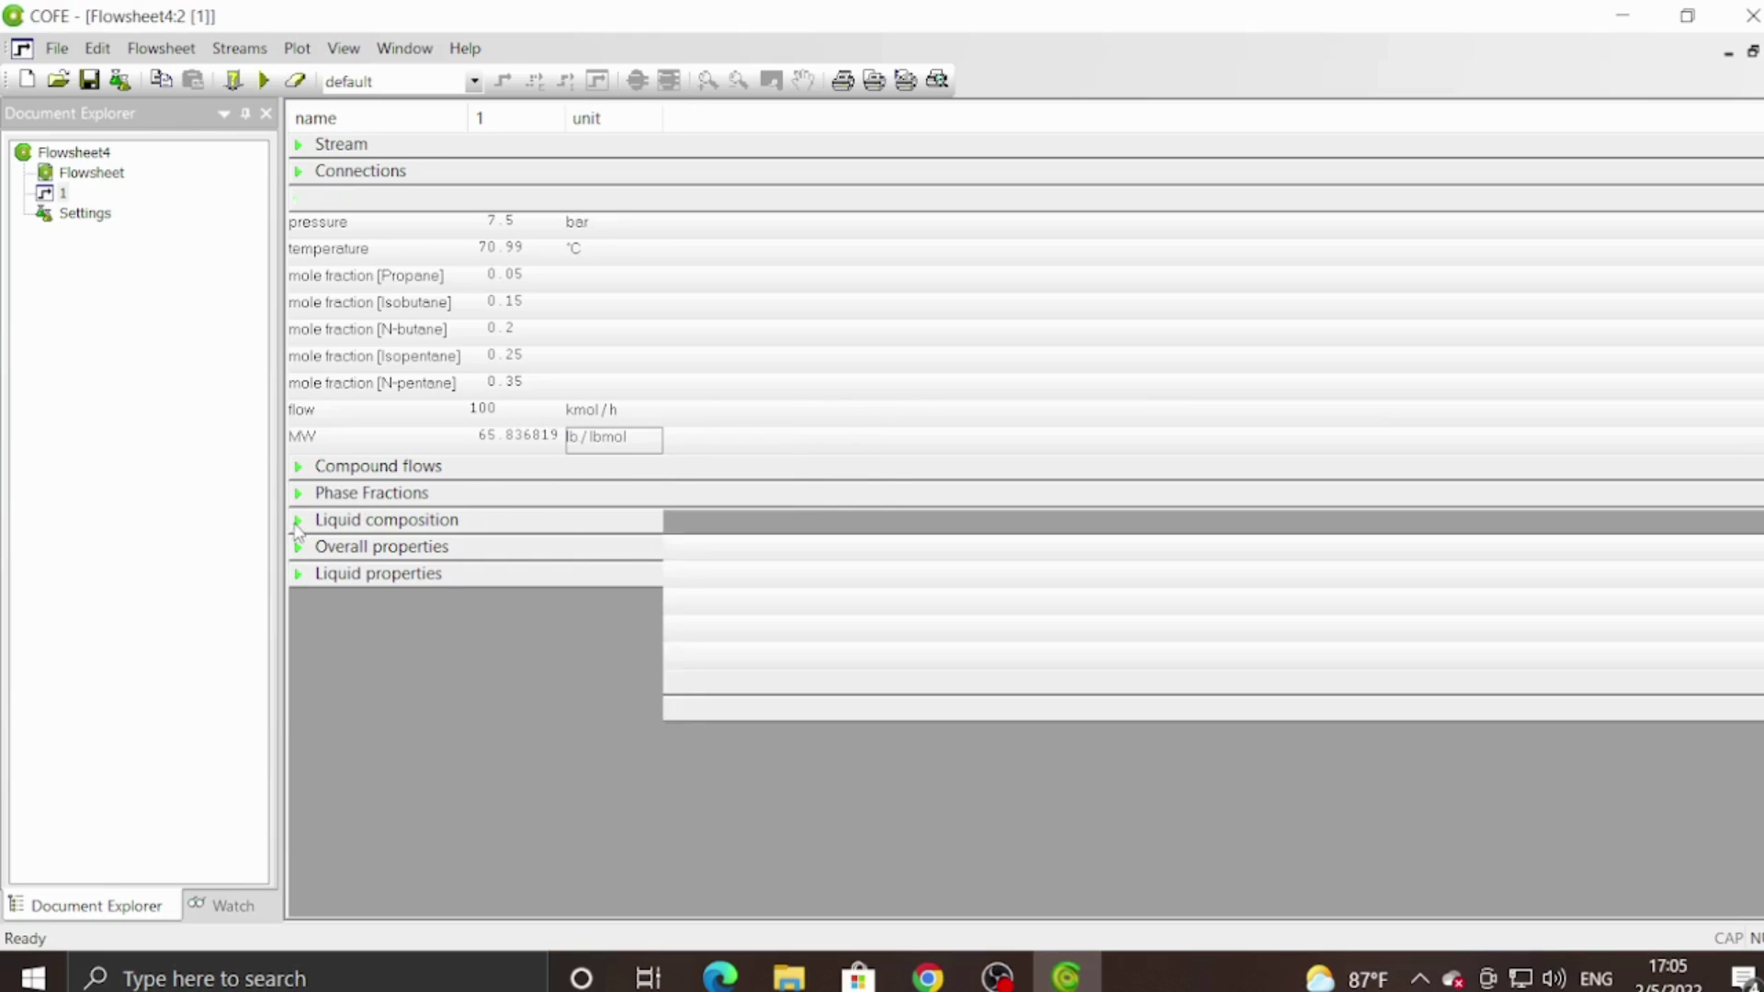
pyautogui.click(336, 497)
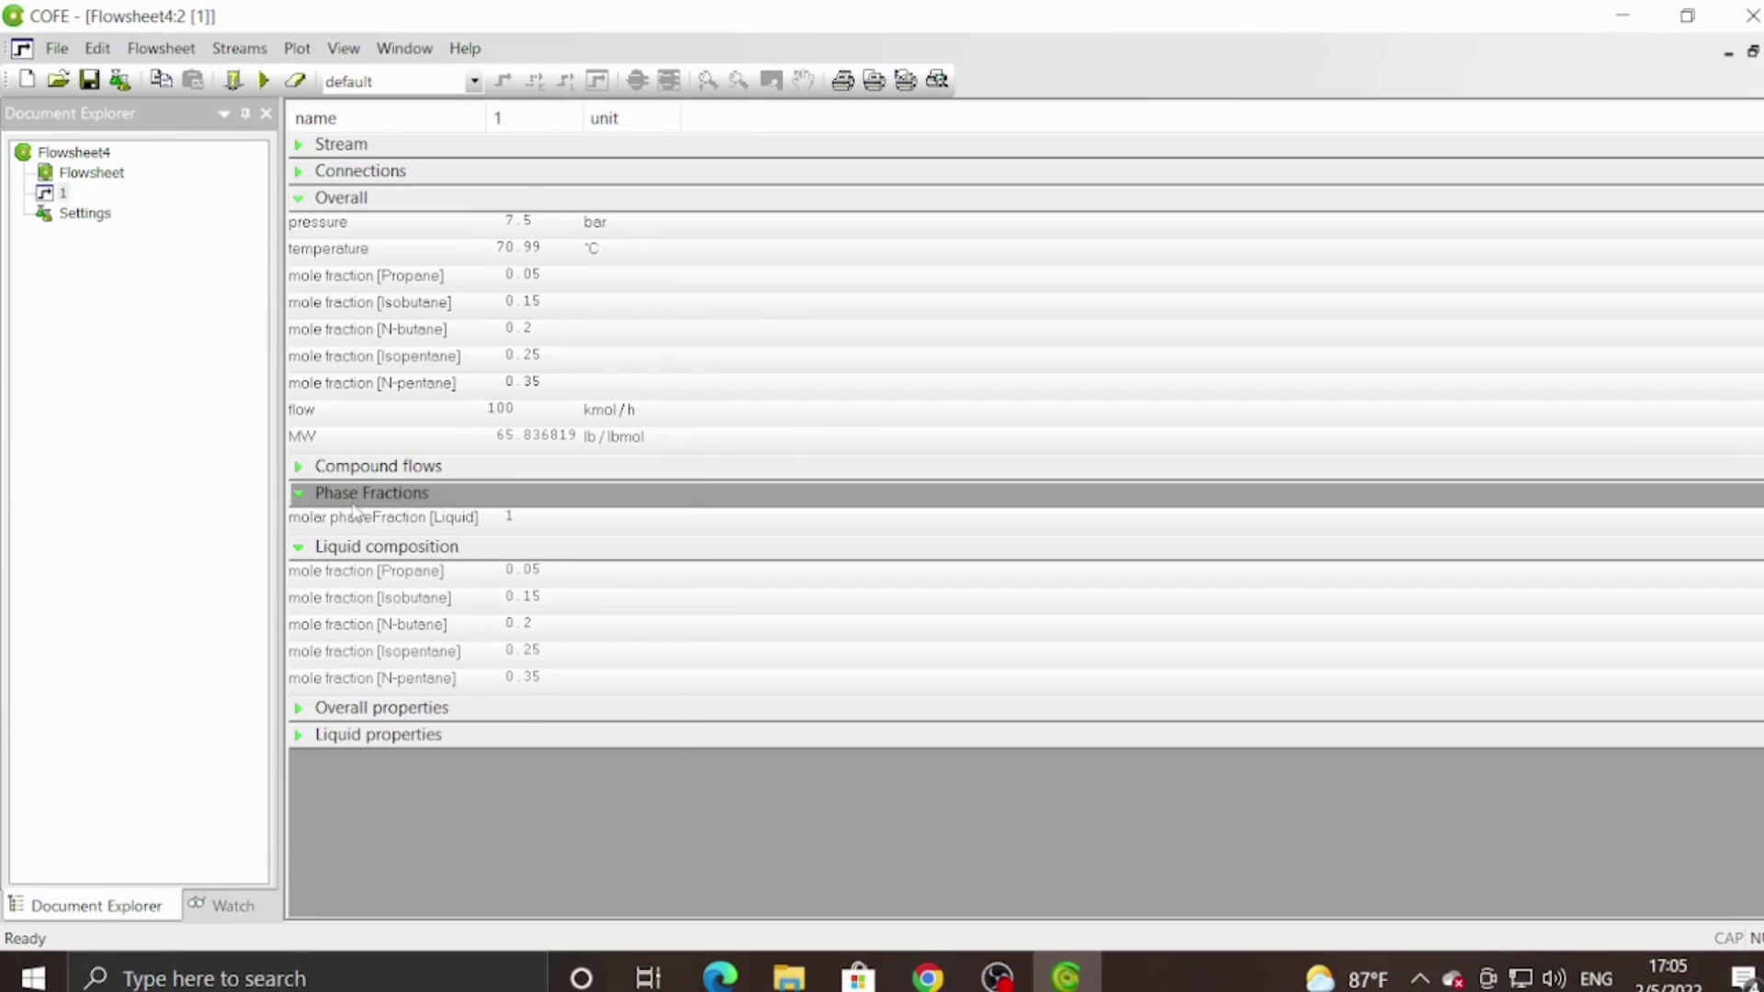
pyautogui.click(496, 520)
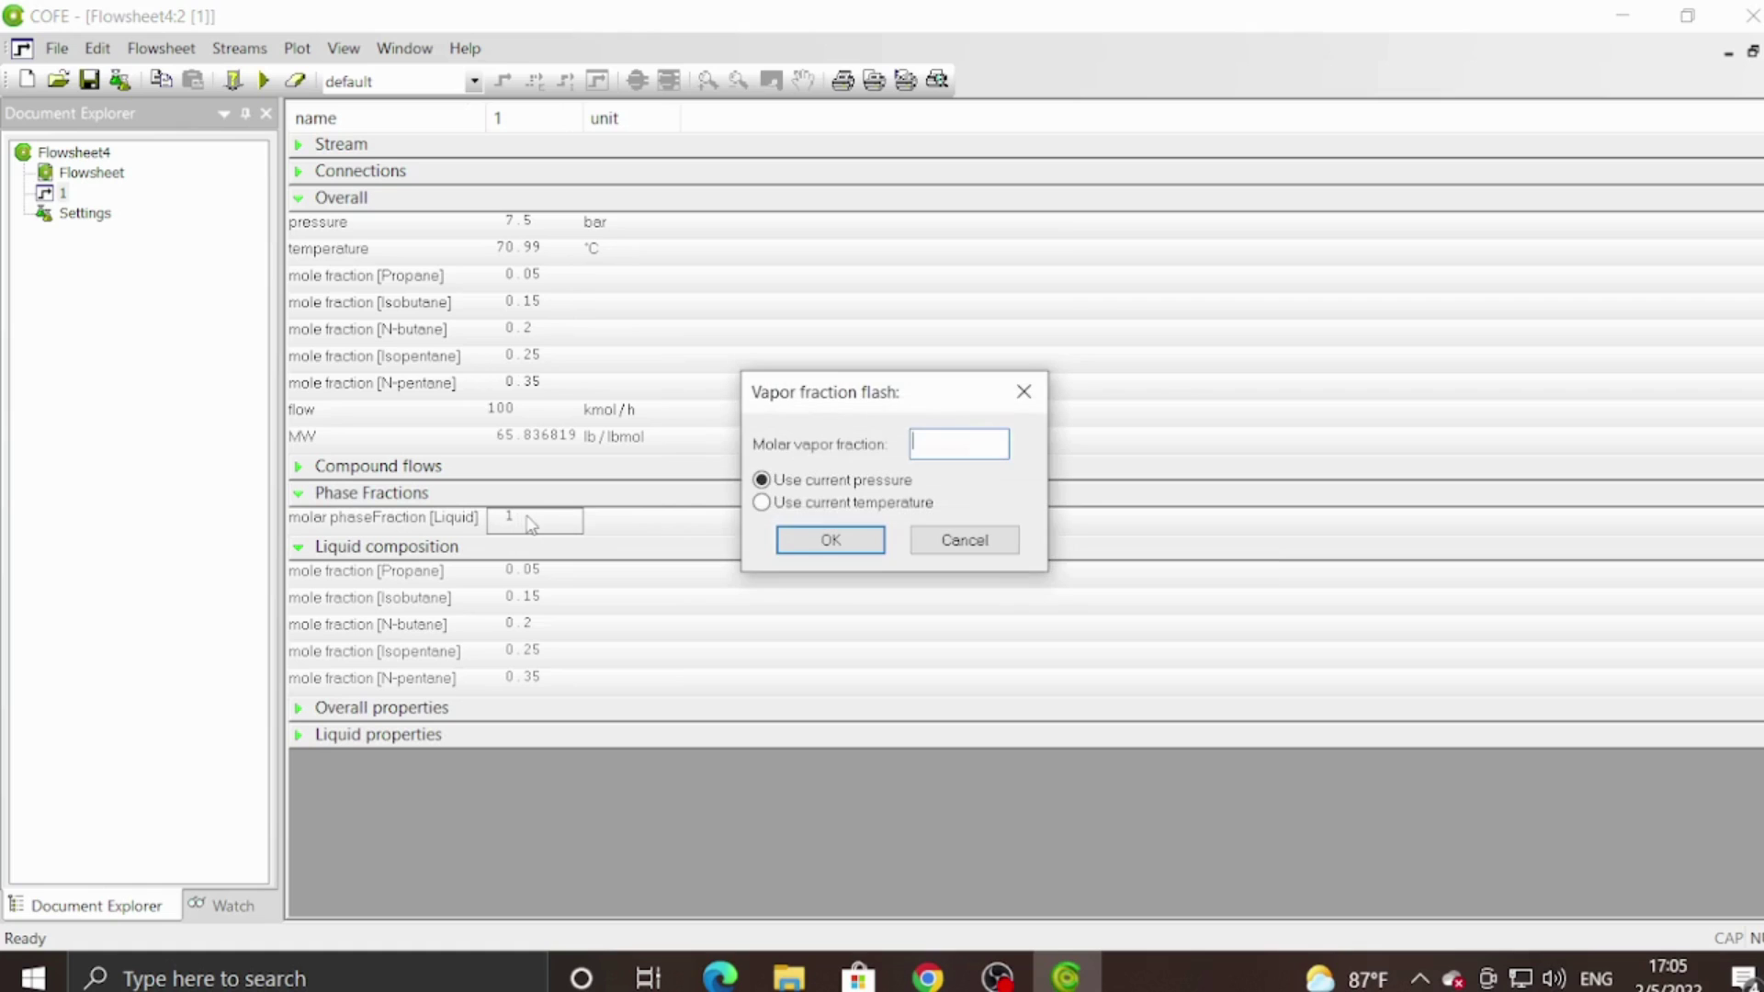
pyautogui.write('0')
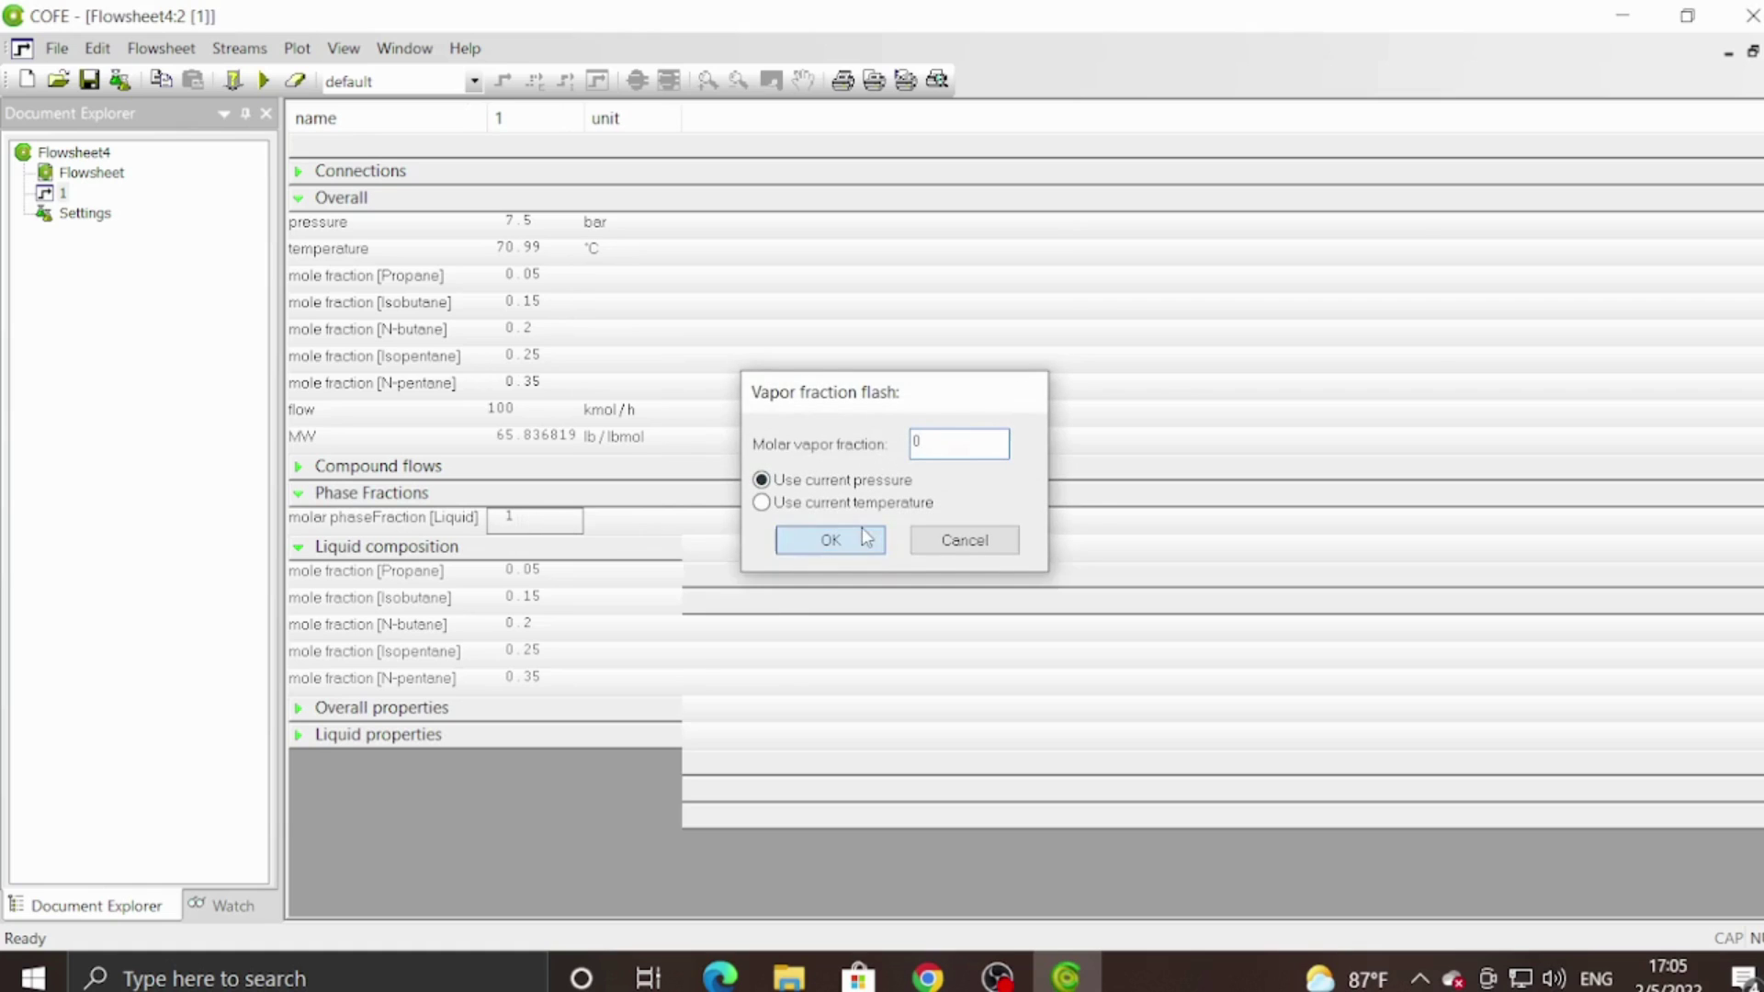
pyautogui.click(827, 540)
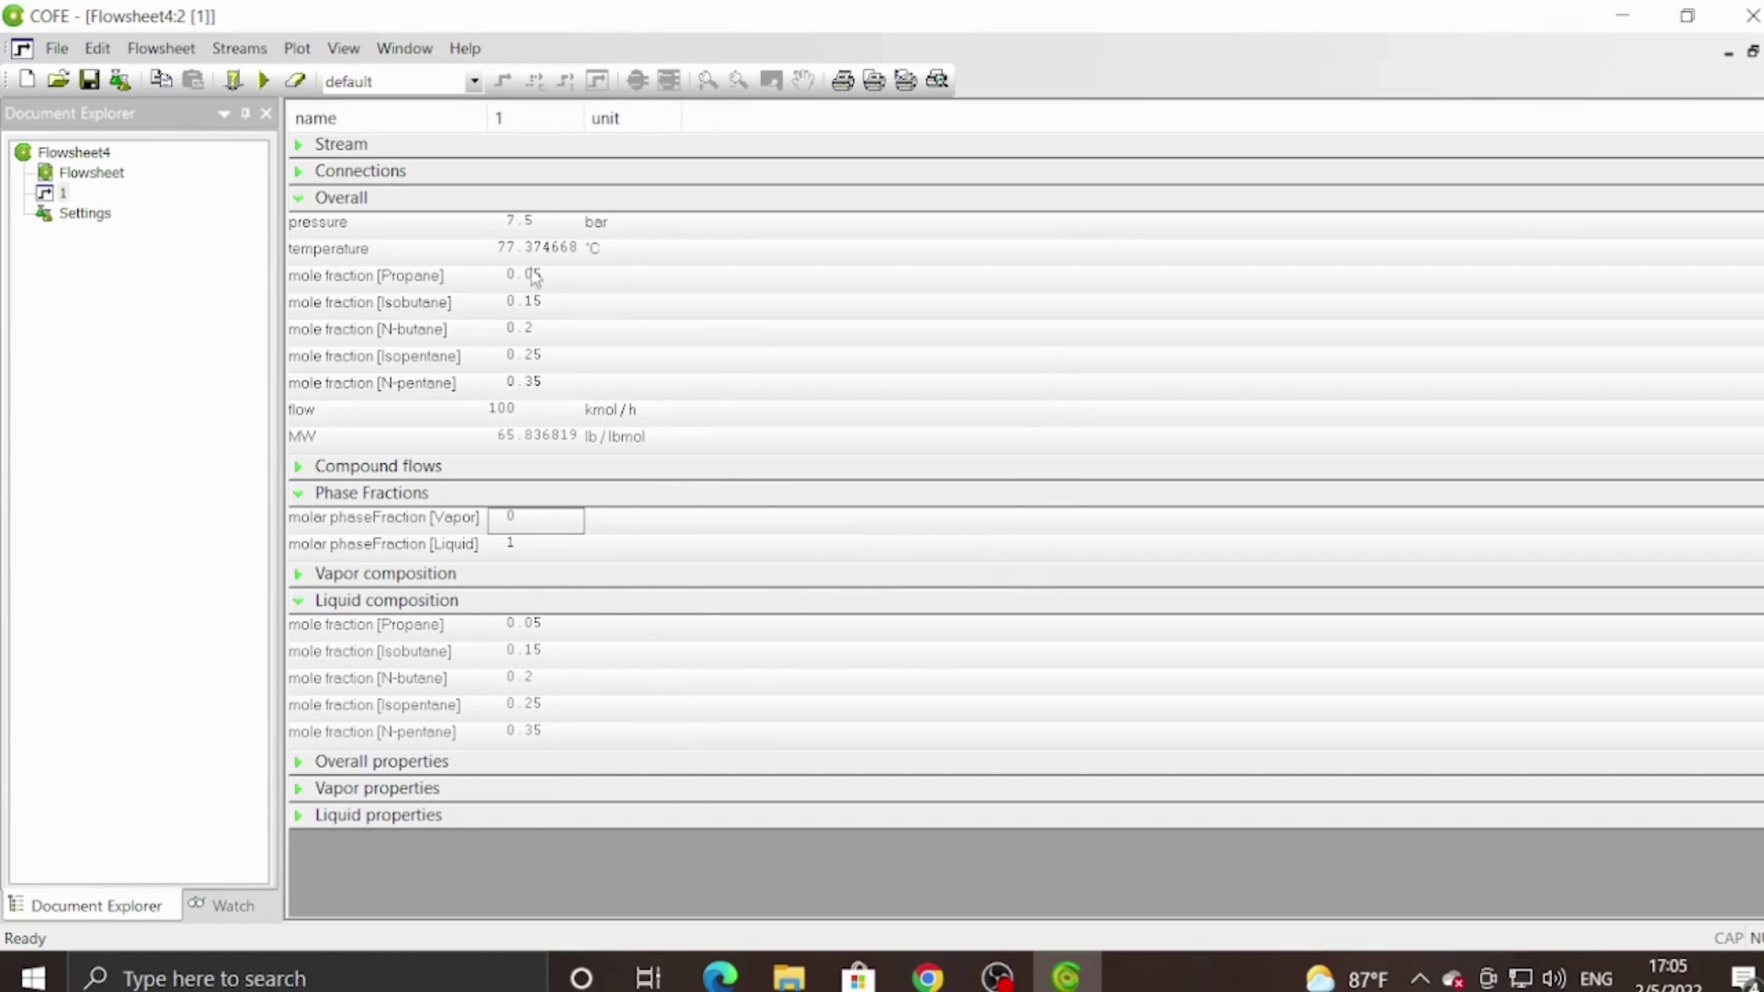
pyautogui.click(513, 245)
pyautogui.click(484, 253)
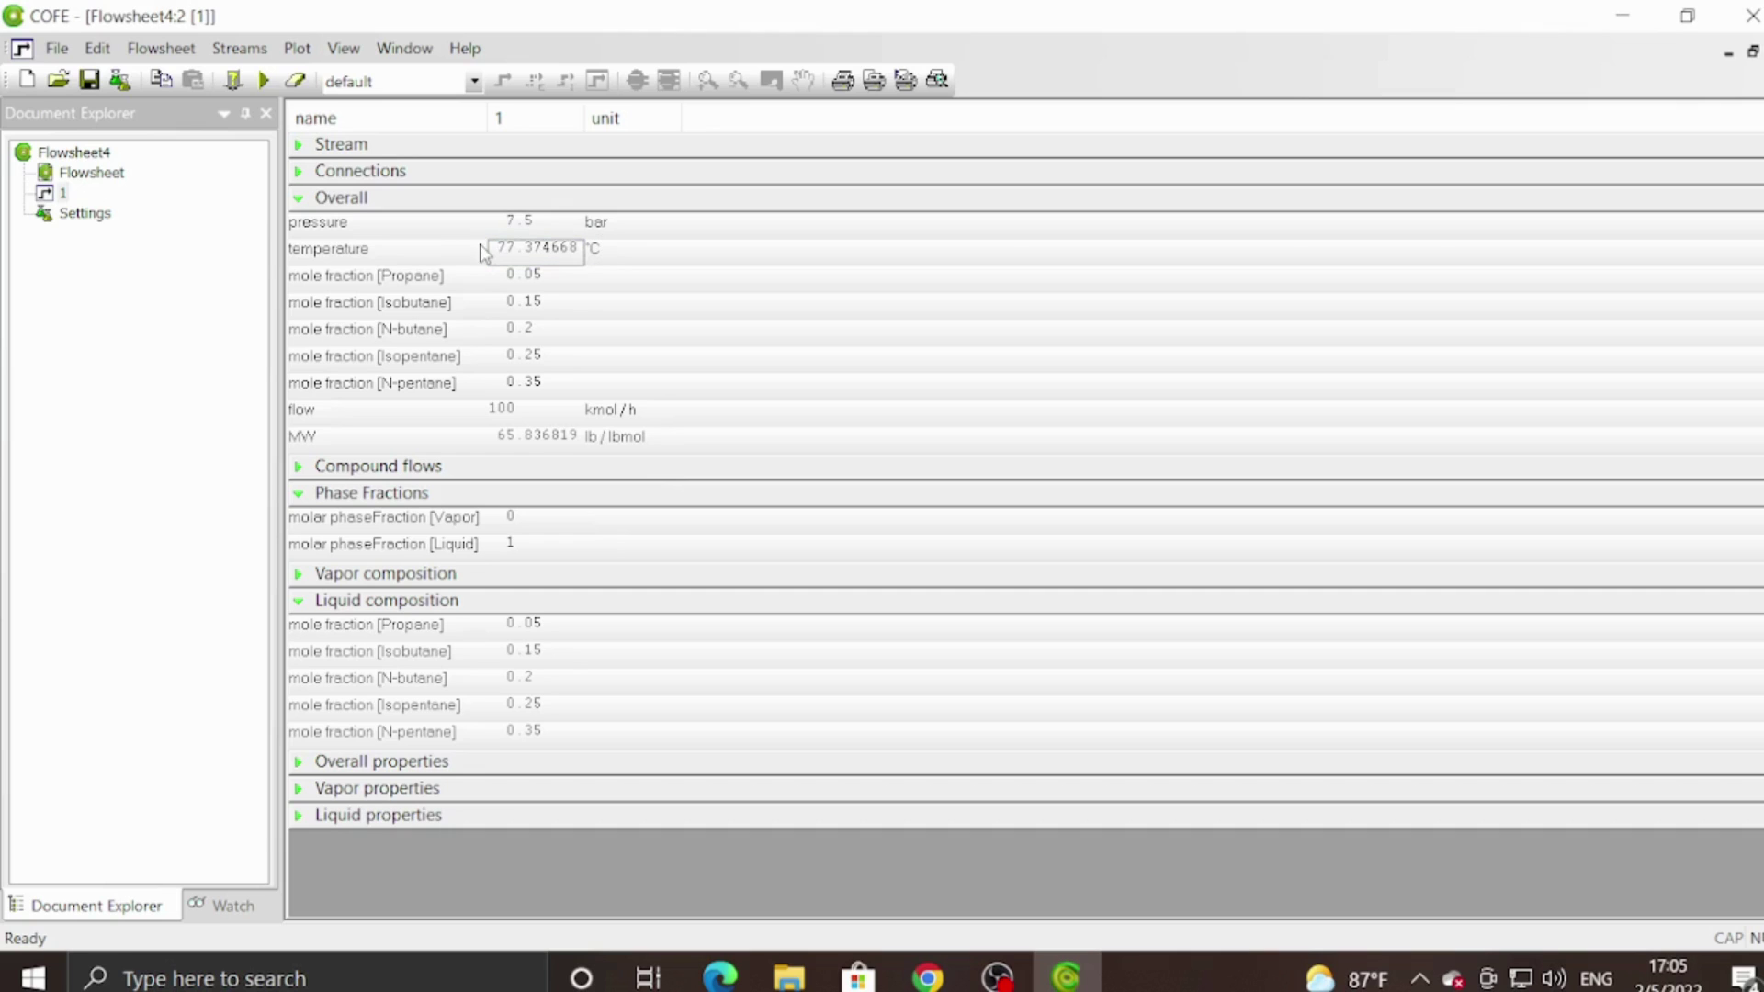
# Return to the flowsheet and select the ChemSep column from the Separators unit operations for insertion.
pyautogui.click(90, 175)
pyautogui.doubleClick(90, 175)
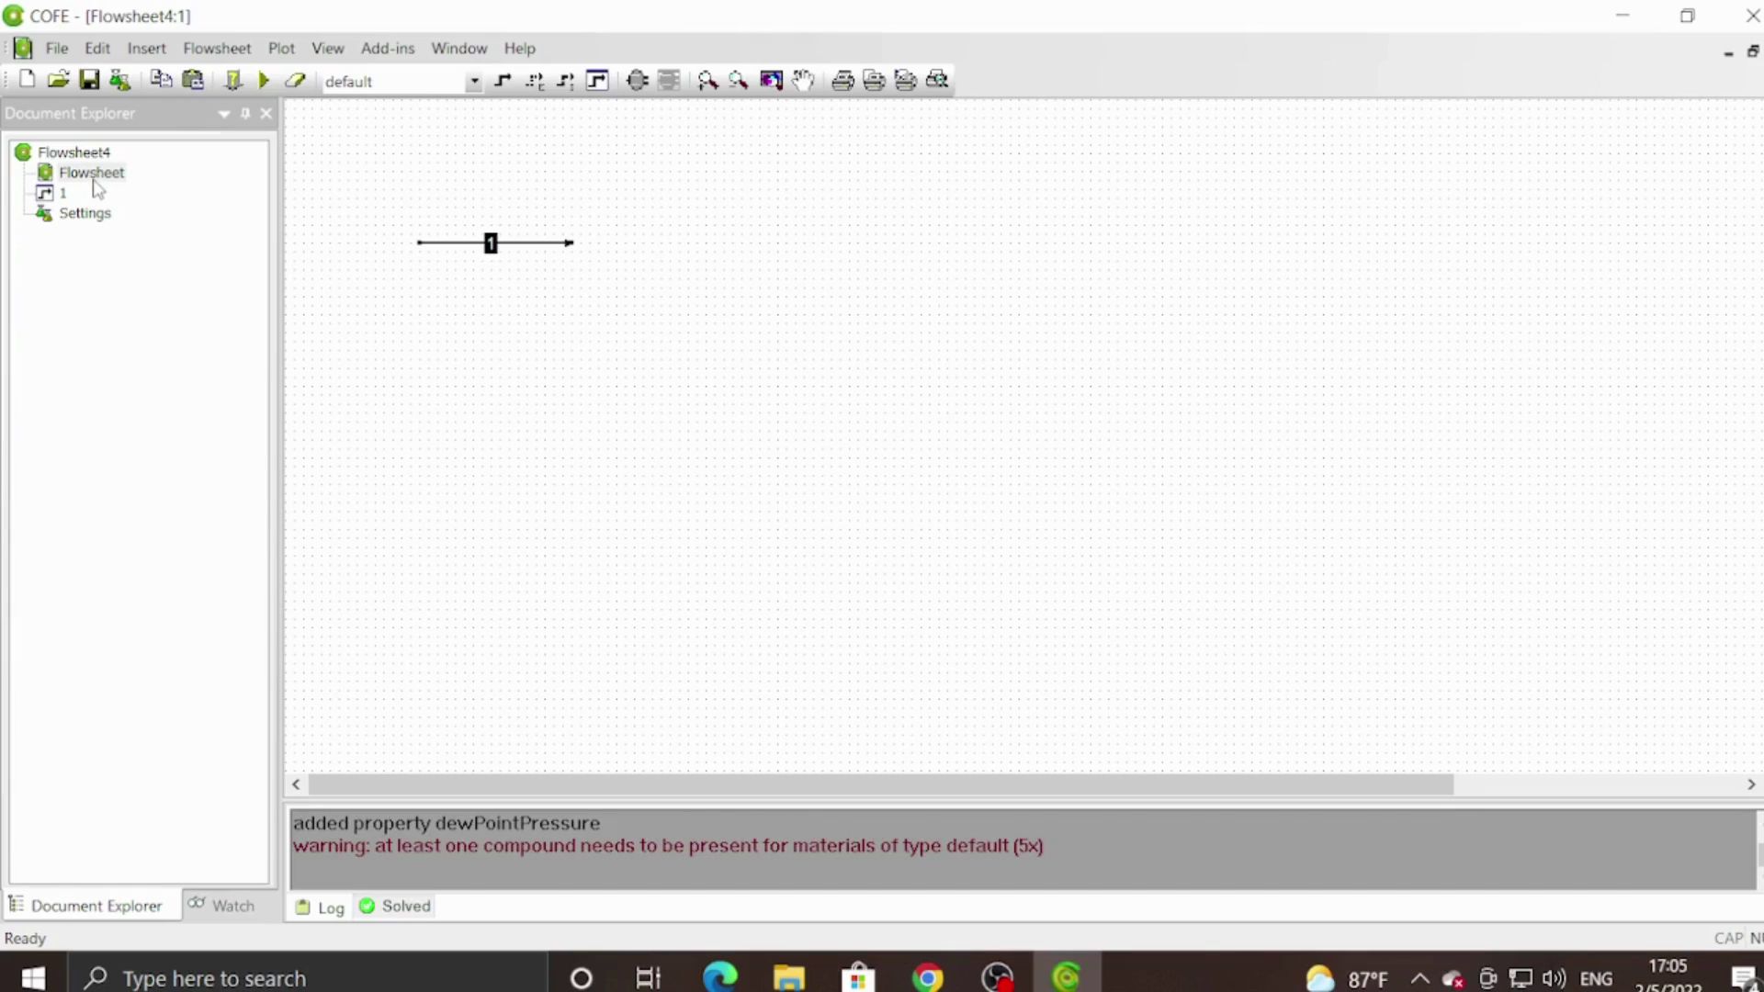
pyautogui.click(637, 80)
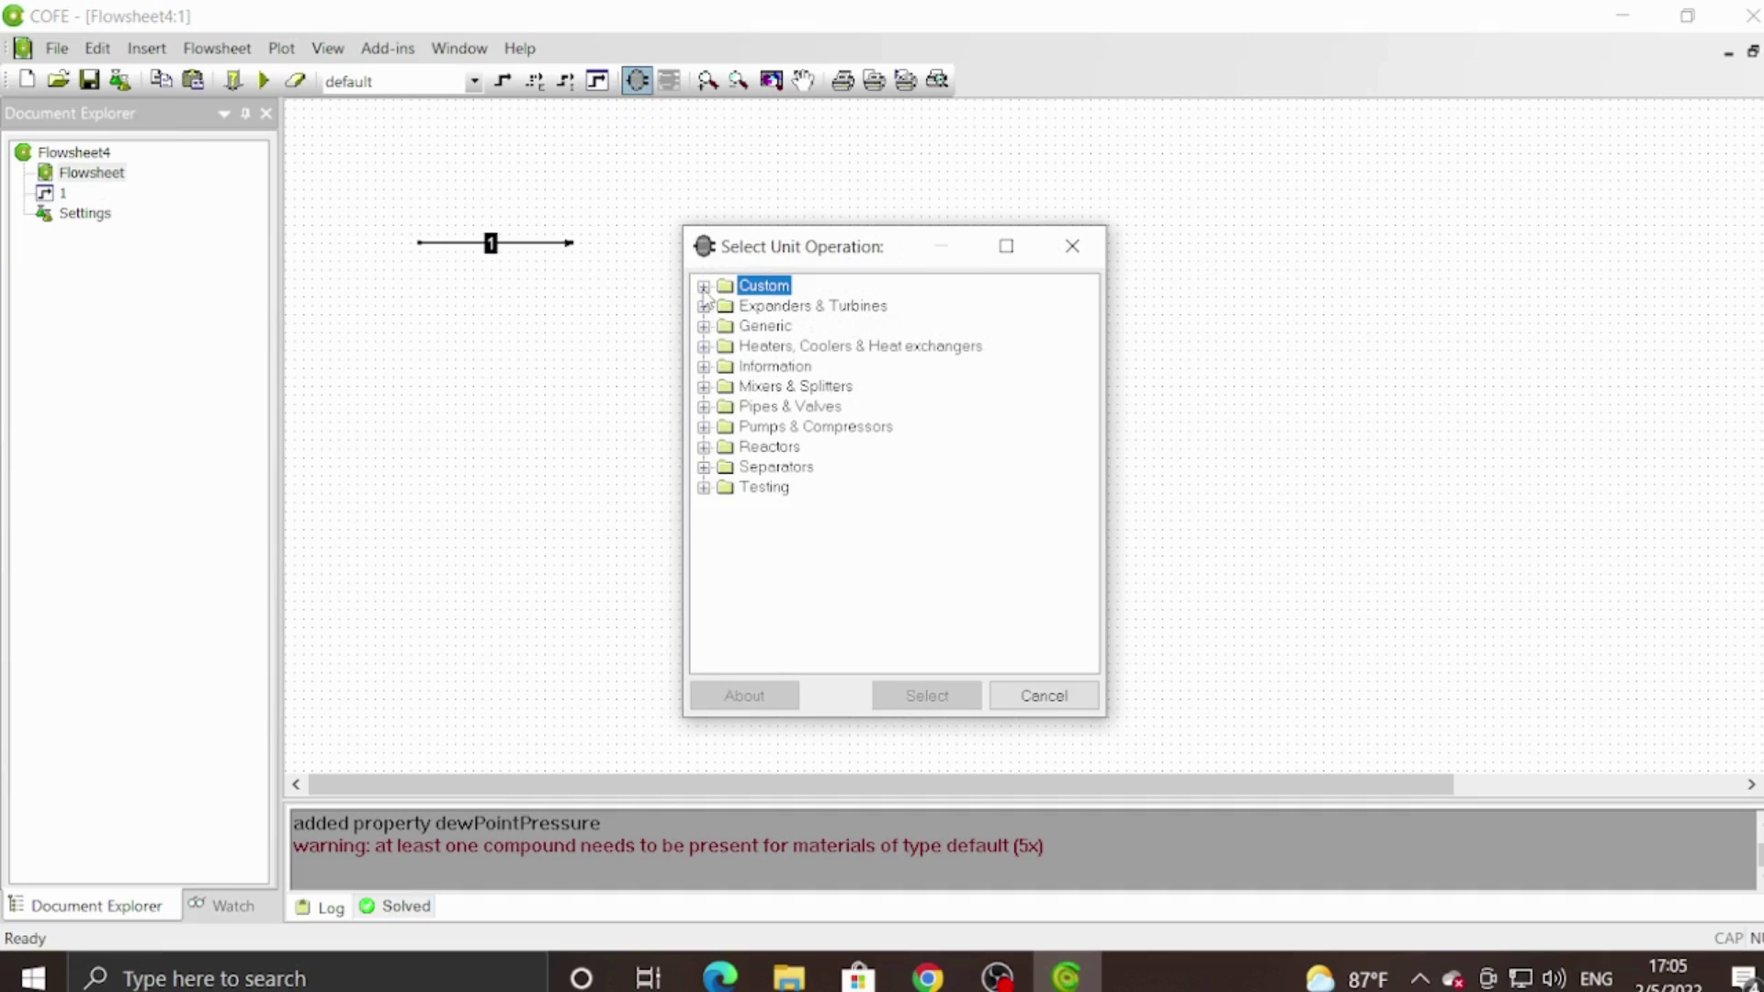
pyautogui.click(724, 472)
pyautogui.doubleClick(725, 471)
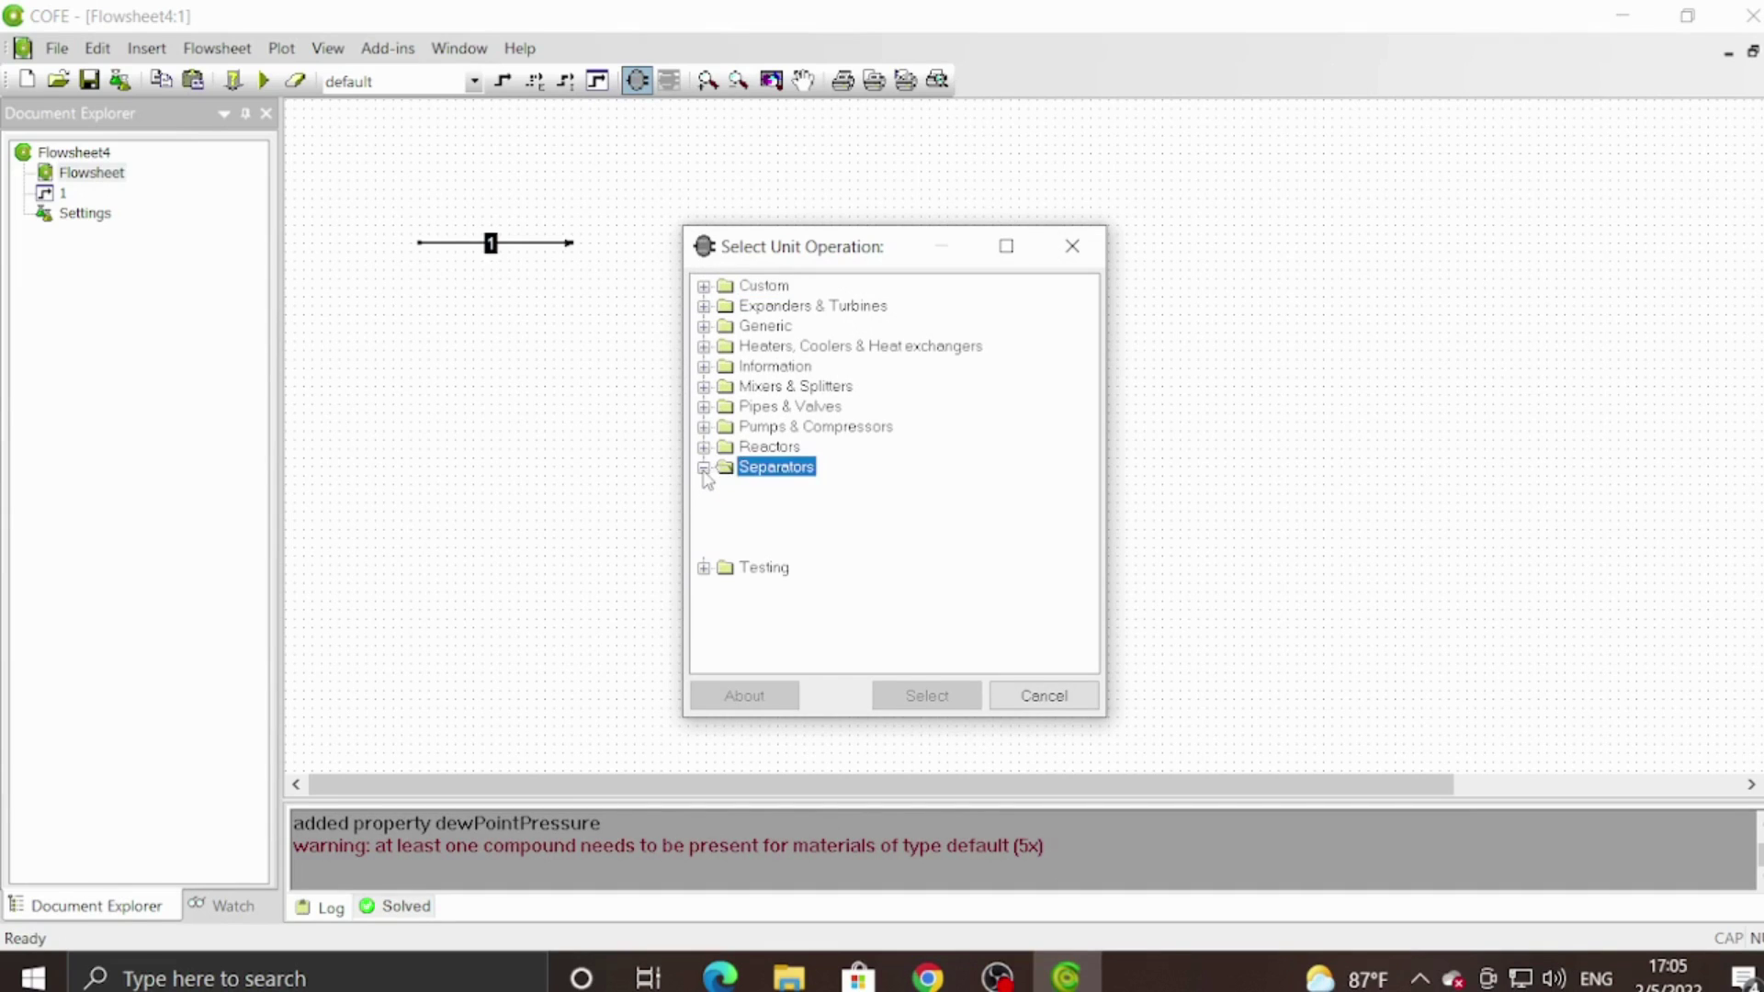
pyautogui.click(744, 487)
pyautogui.click(929, 698)
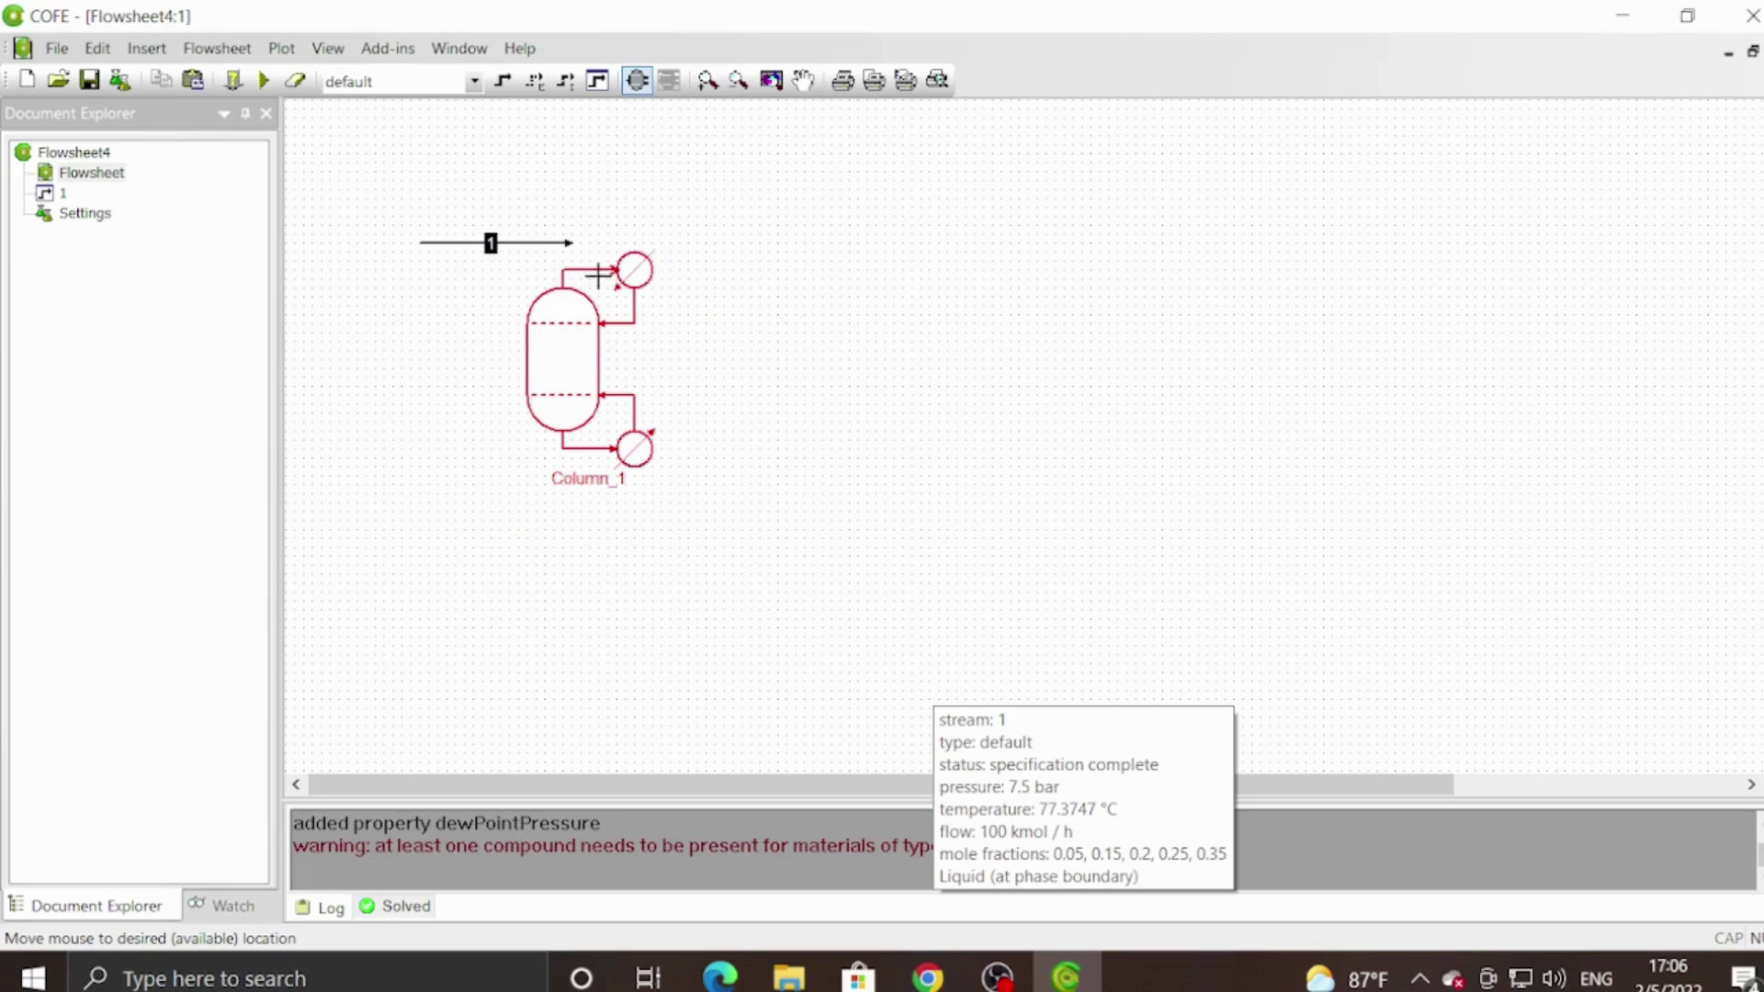
# Place the column at the outlet end of stream 1 and connect the stream to its feed port.
pyautogui.click(620, 211)
pyautogui.moveTo(587, 307); pyautogui.dragTo(630, 181)
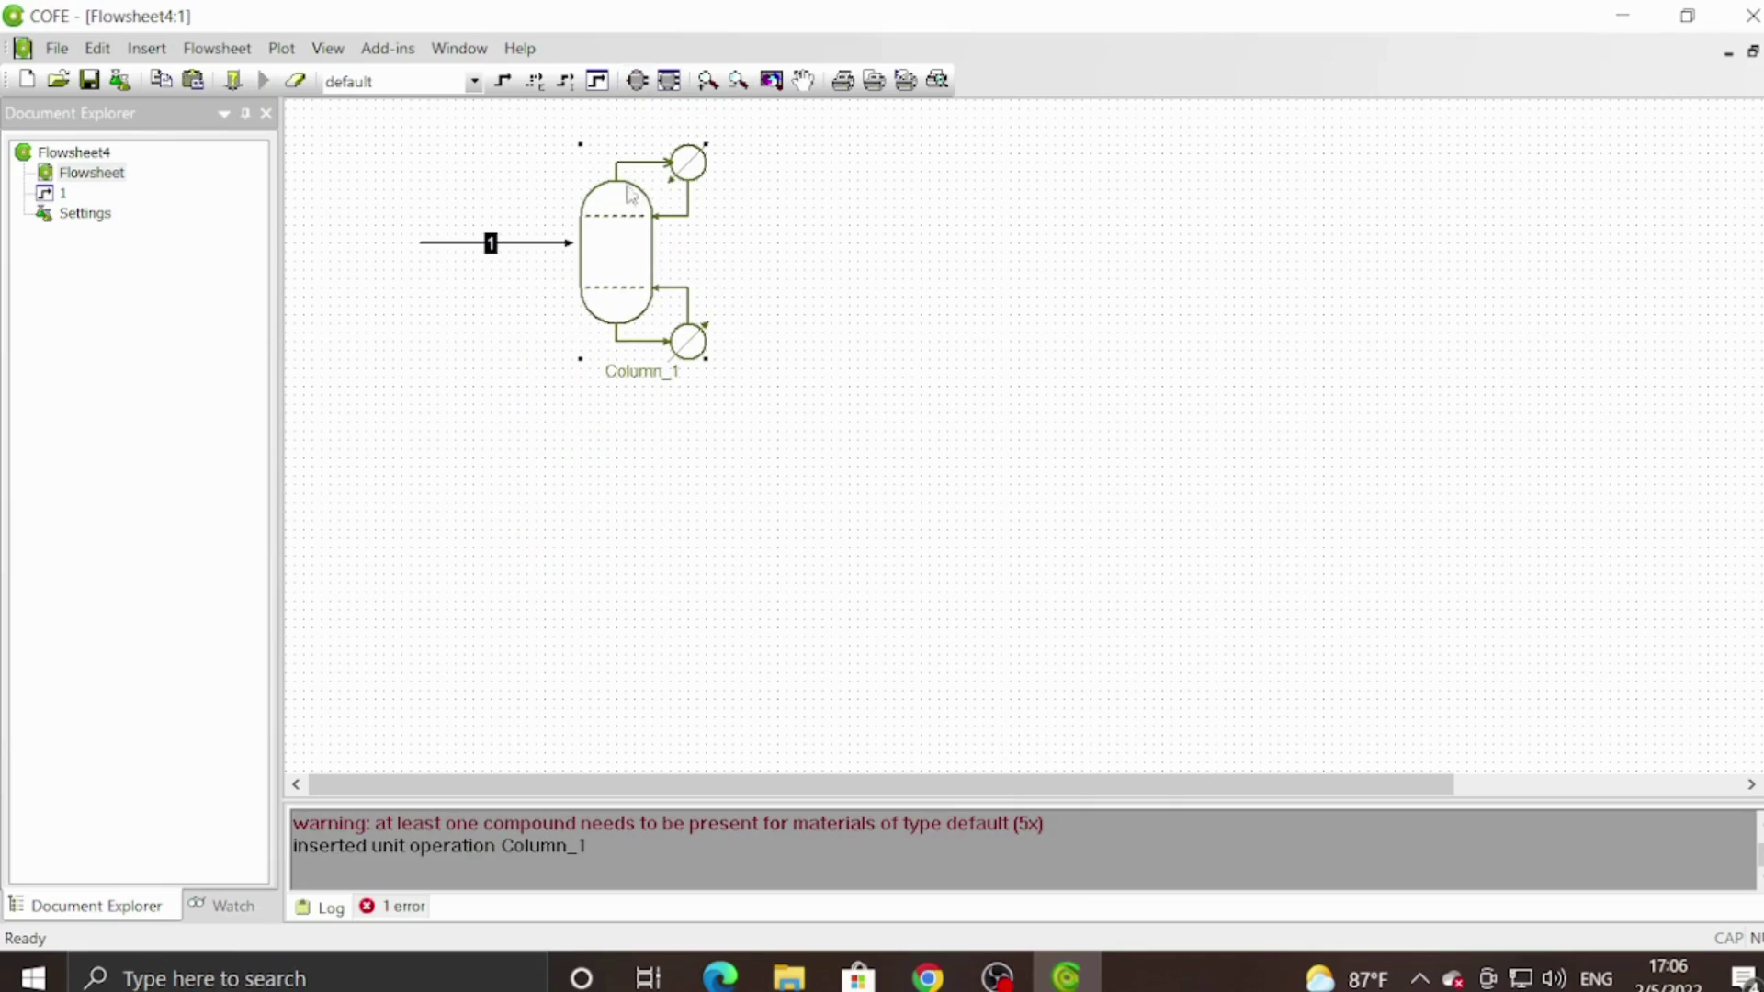
pyautogui.moveTo(582, 248)
pyautogui.mouseDown()
pyautogui.moveTo(597, 228)
pyautogui.moveTo(578, 241)
pyautogui.mouseUp()
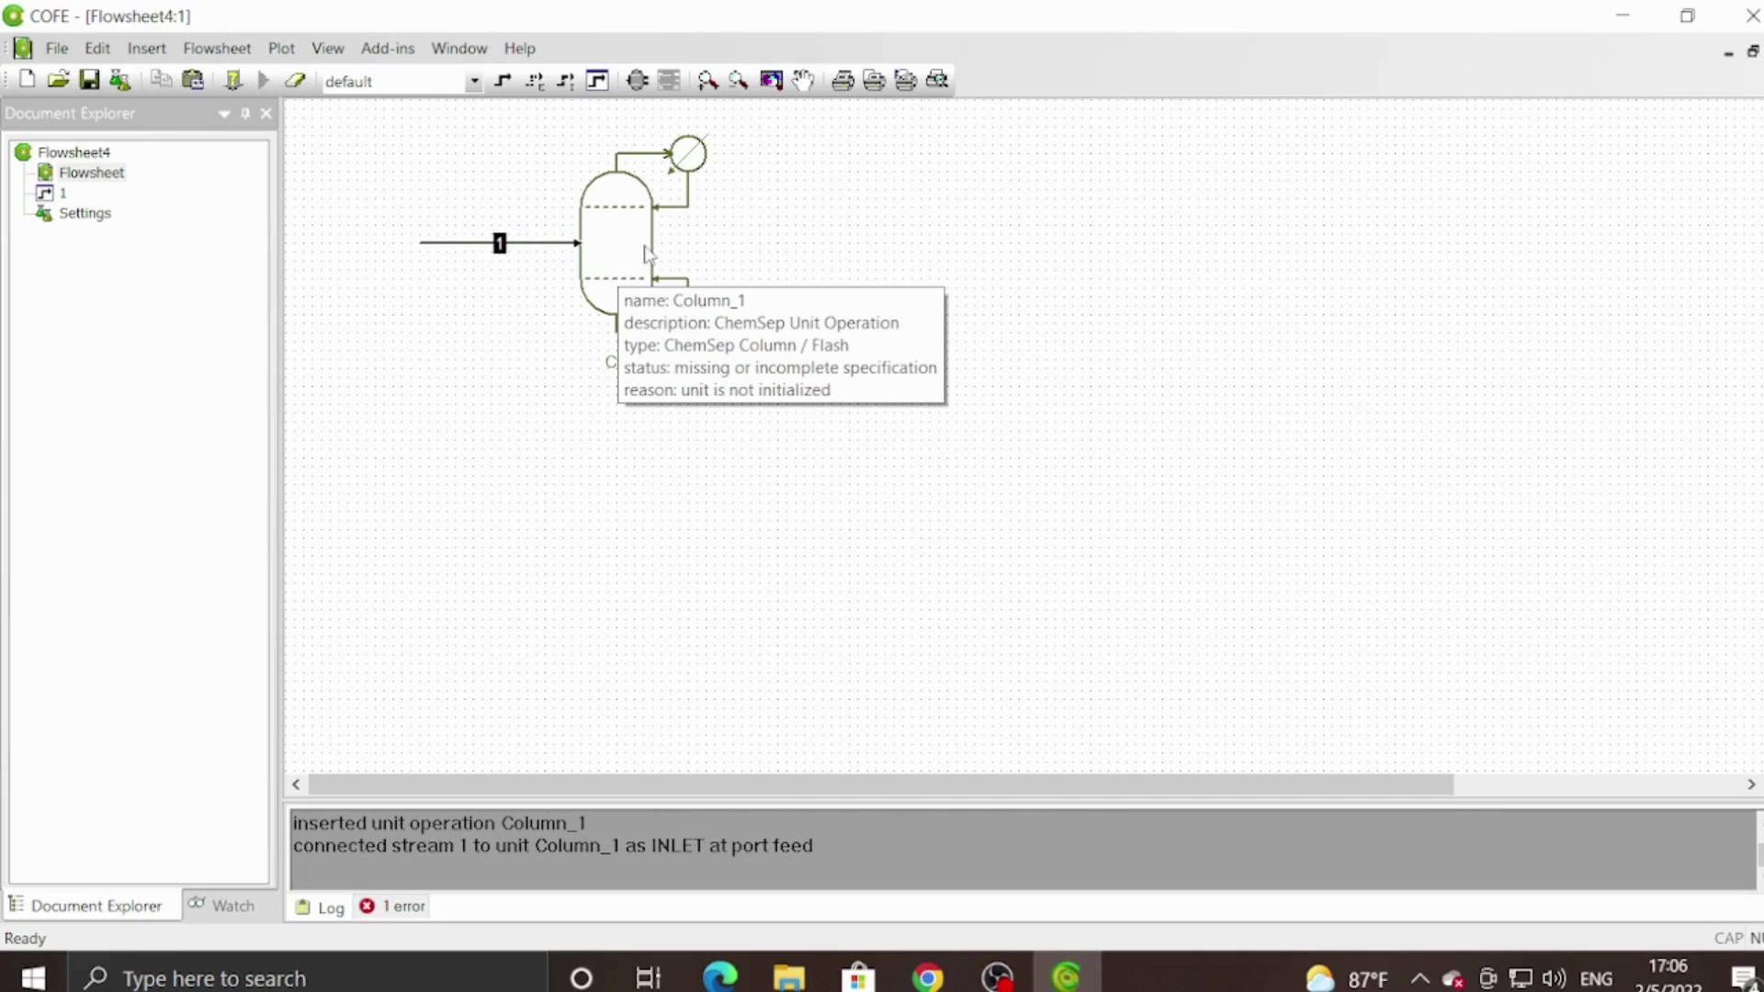
pyautogui.doubleClick(605, 274)
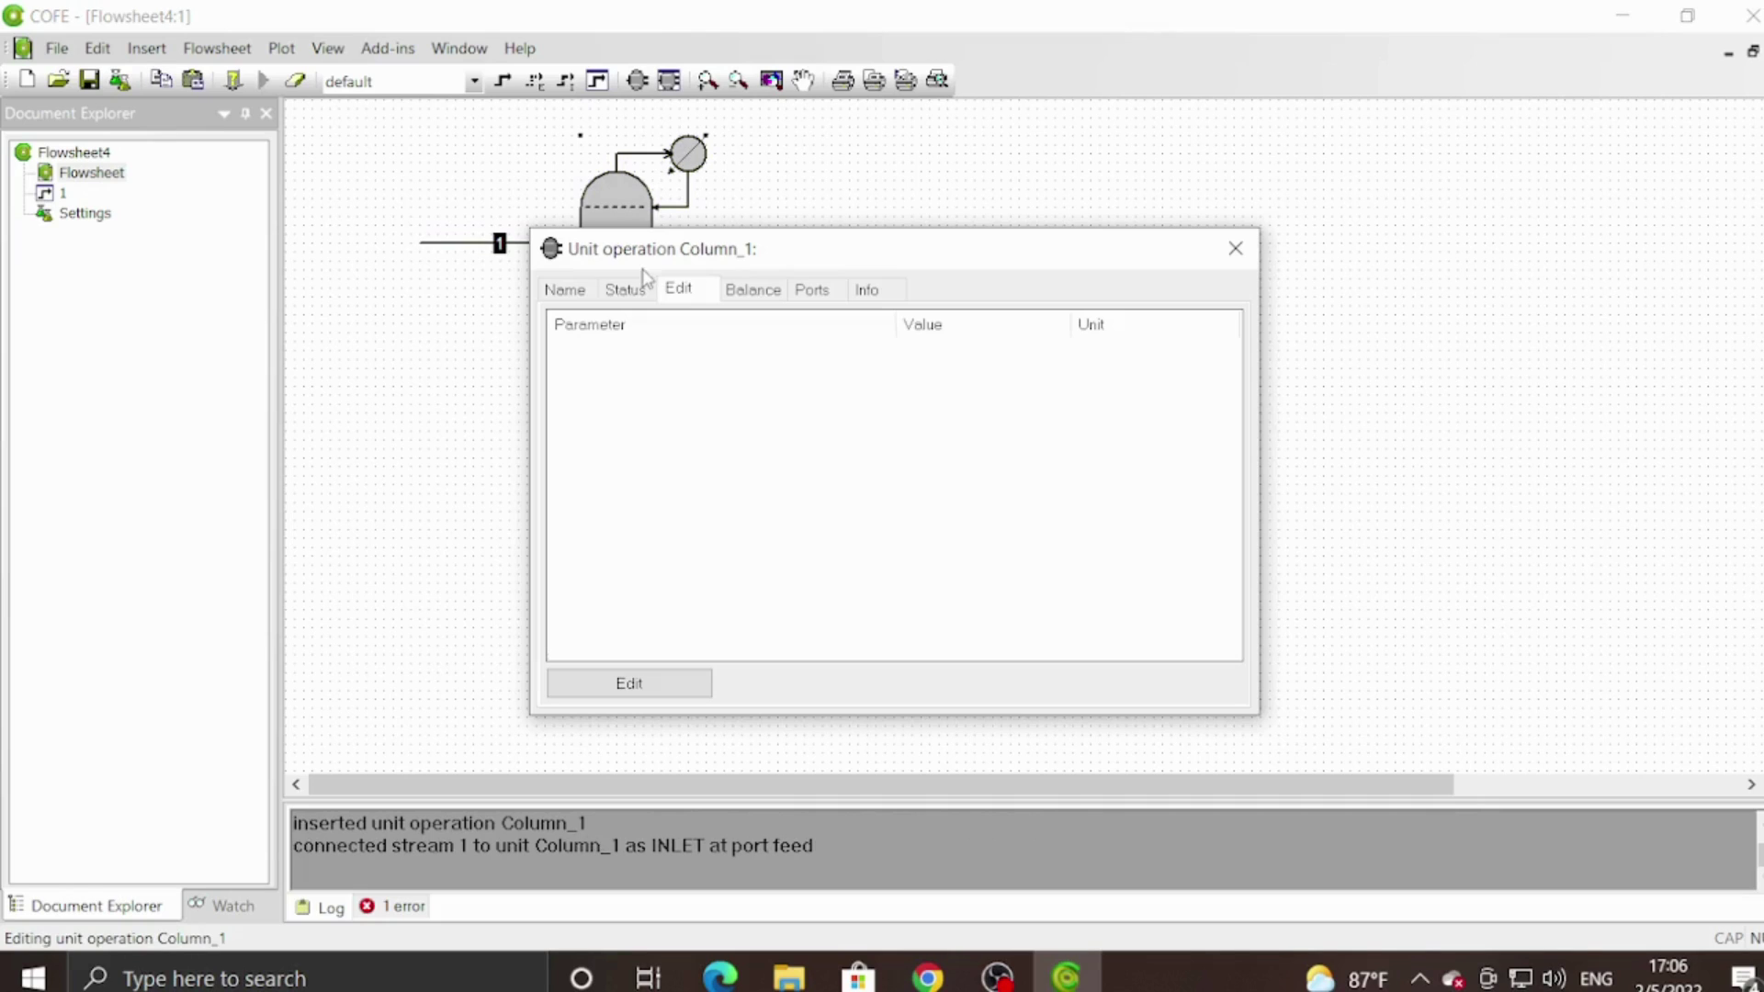
pyautogui.click(1235, 249)
pyautogui.moveTo(657, 209)
pyautogui.mouseDown()
pyautogui.moveTo(657, 241)
pyautogui.moveTo(658, 224)
pyautogui.mouseUp()
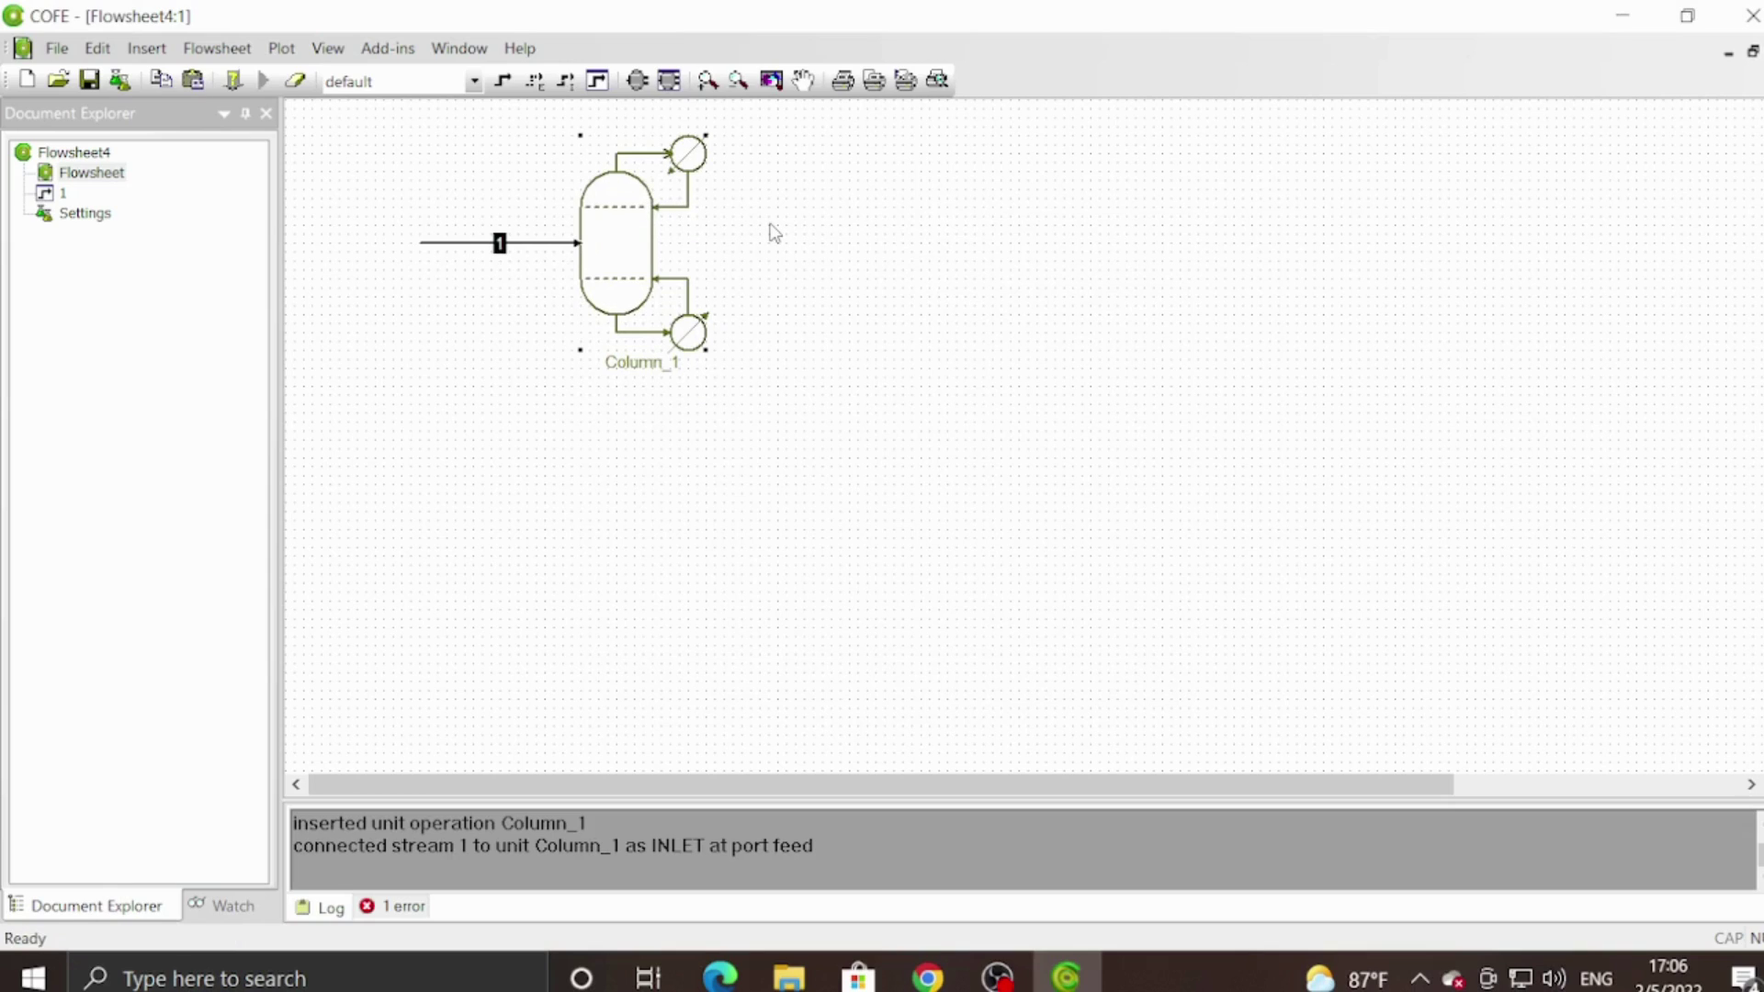
pyautogui.click(878, 243)
# Open the column's ChemSep editor, accepting a new Simple Distillation unit with 20 stages, SI units, 101325 N/m2 and Cape-Open thermo.
pyautogui.moveTo(649, 370)
pyautogui.click(623, 288)
pyautogui.doubleClick(623, 287)
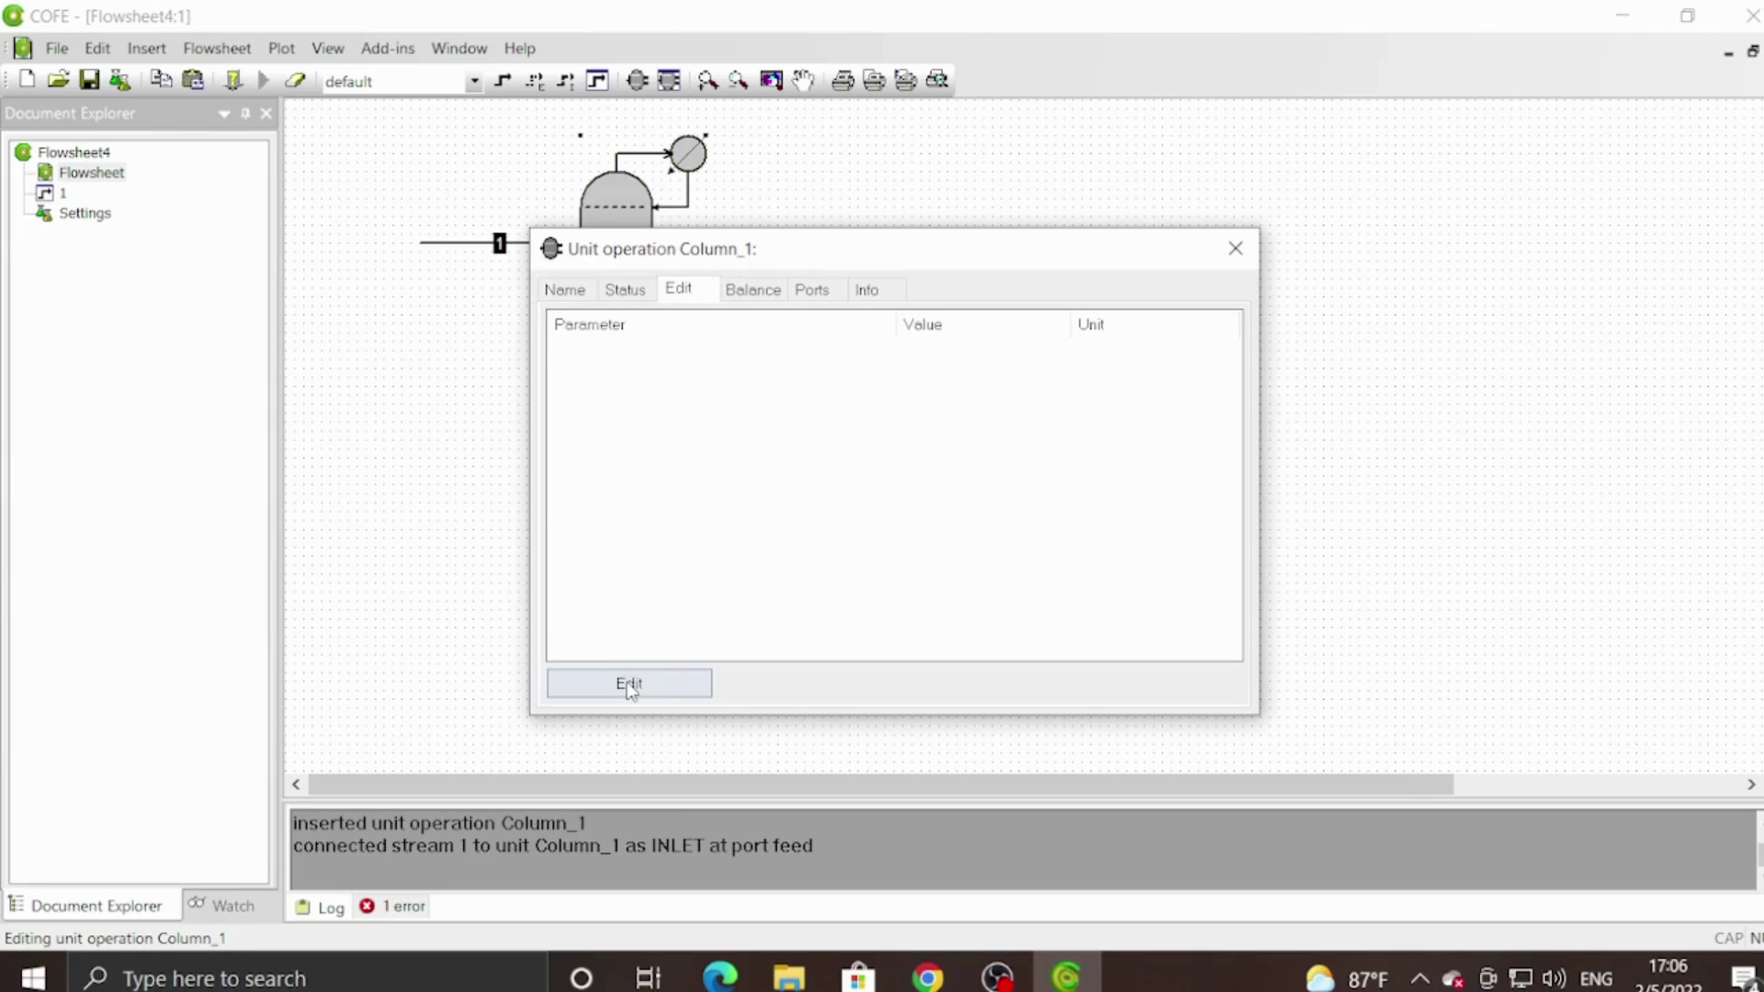
pyautogui.click(629, 684)
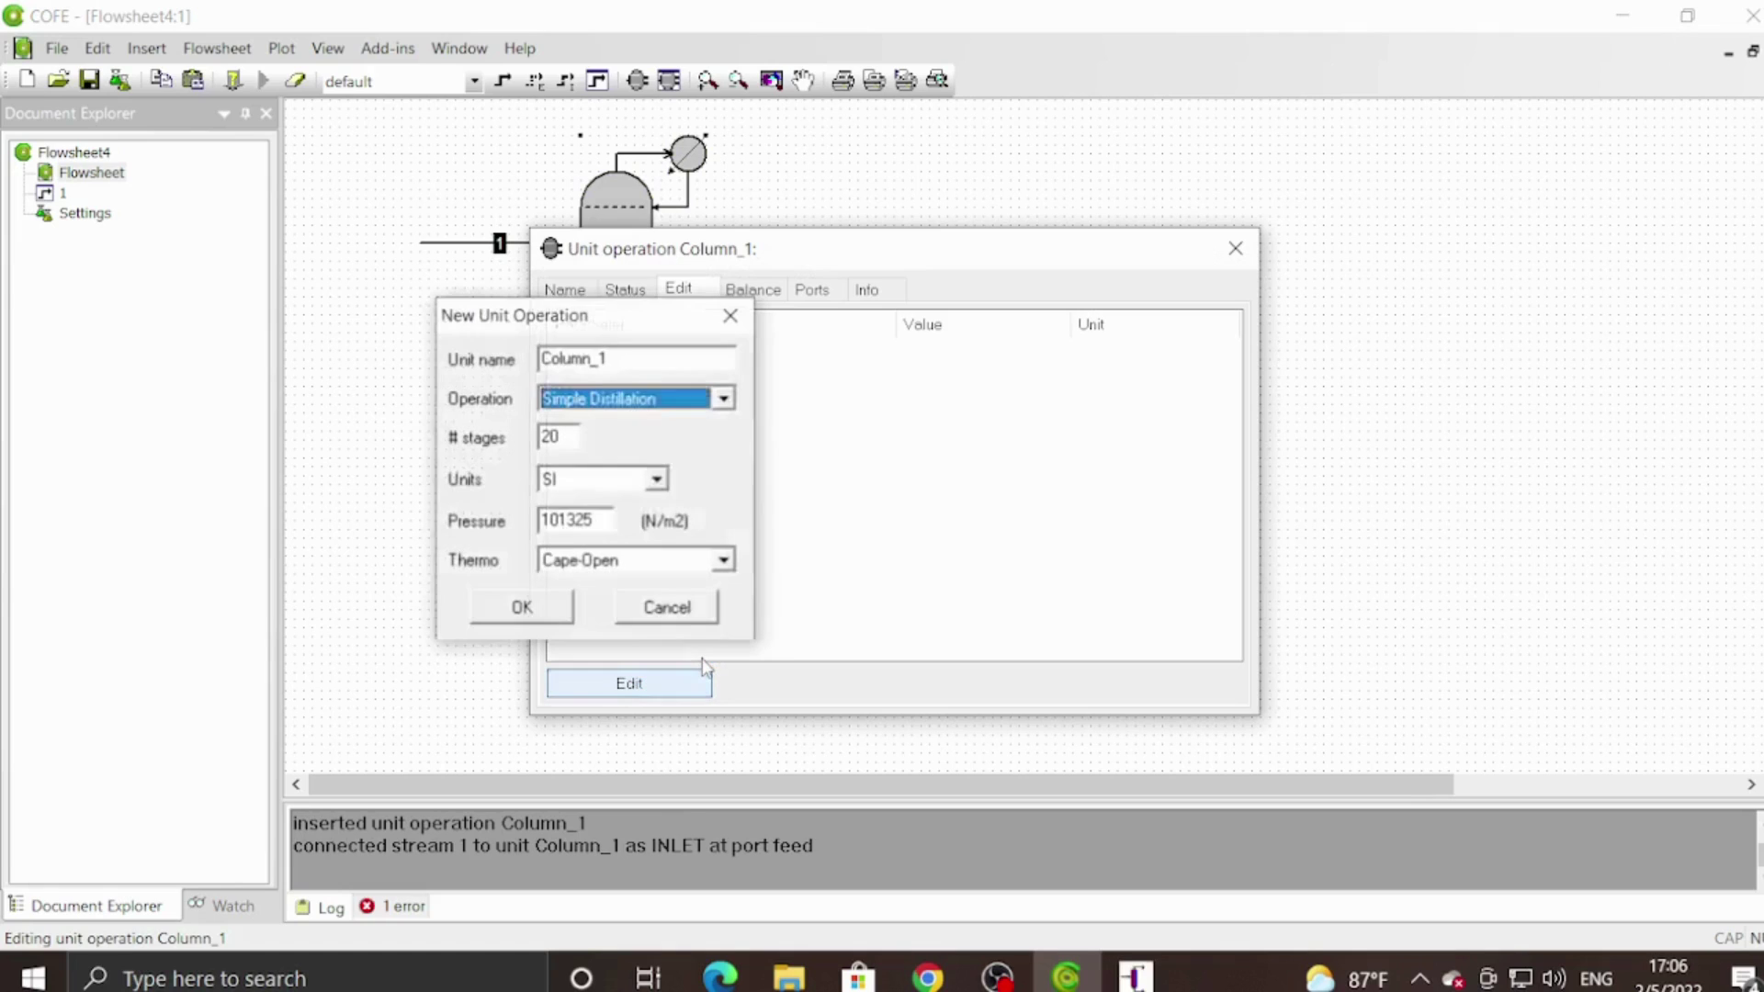
pyautogui.click(540, 611)
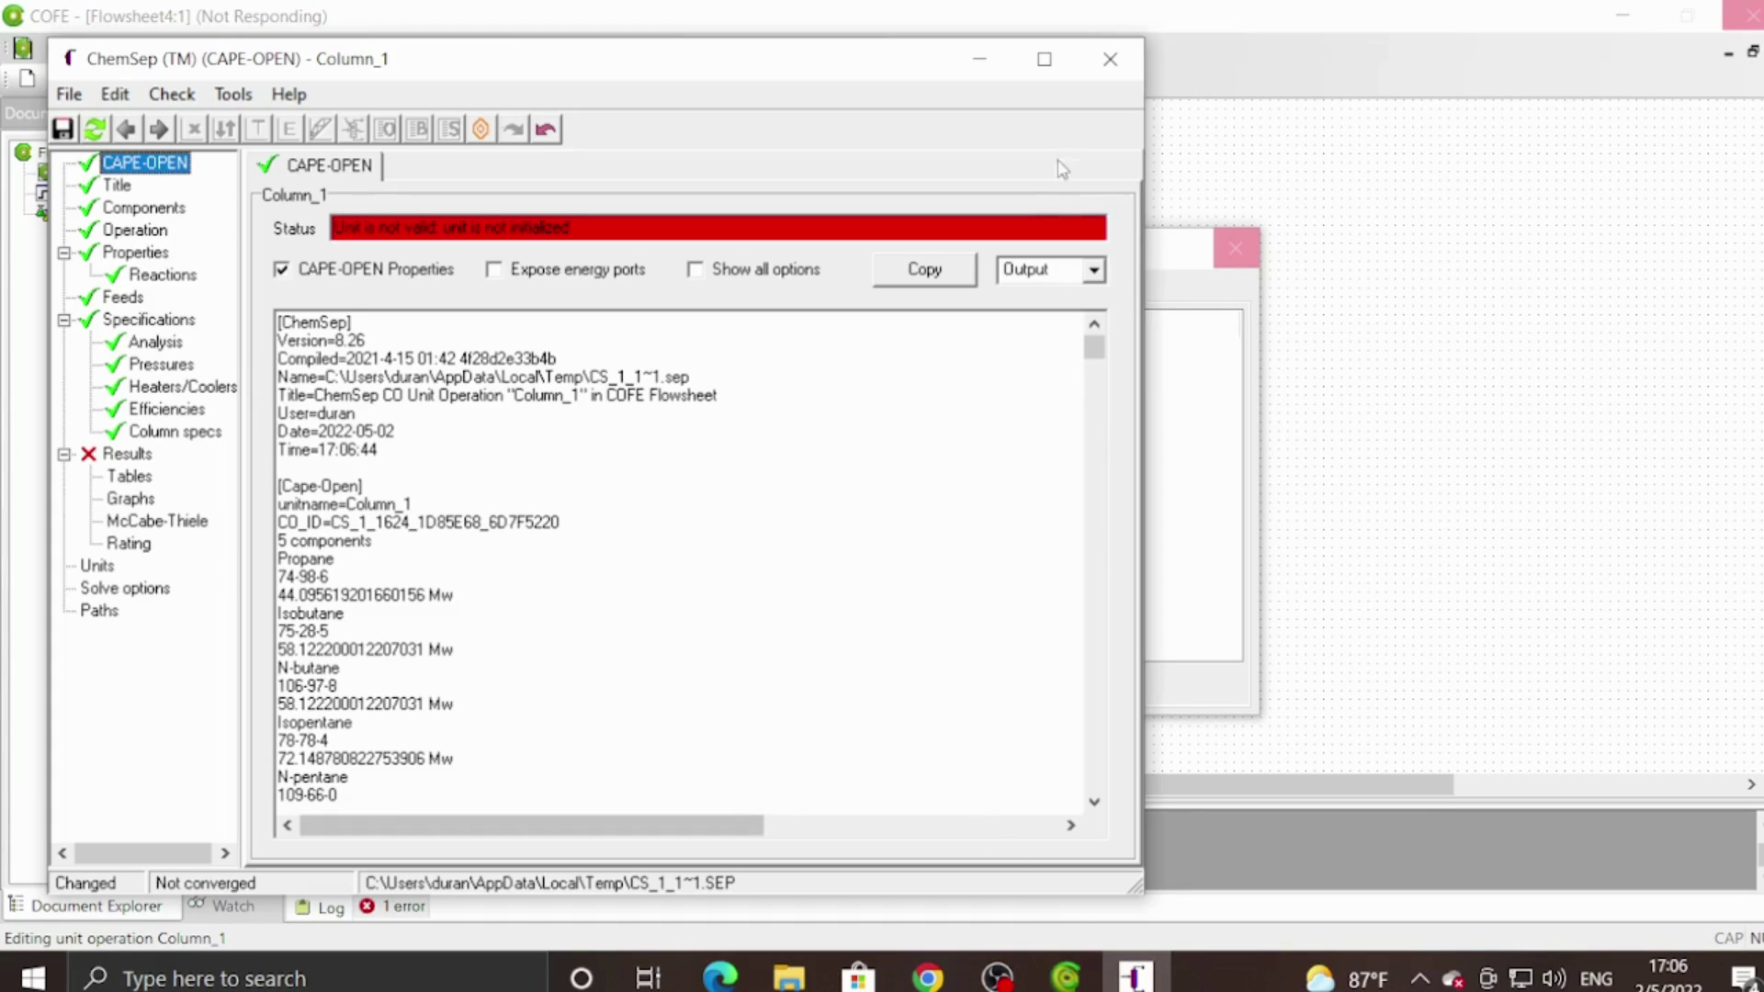
pyautogui.click(1044, 59)
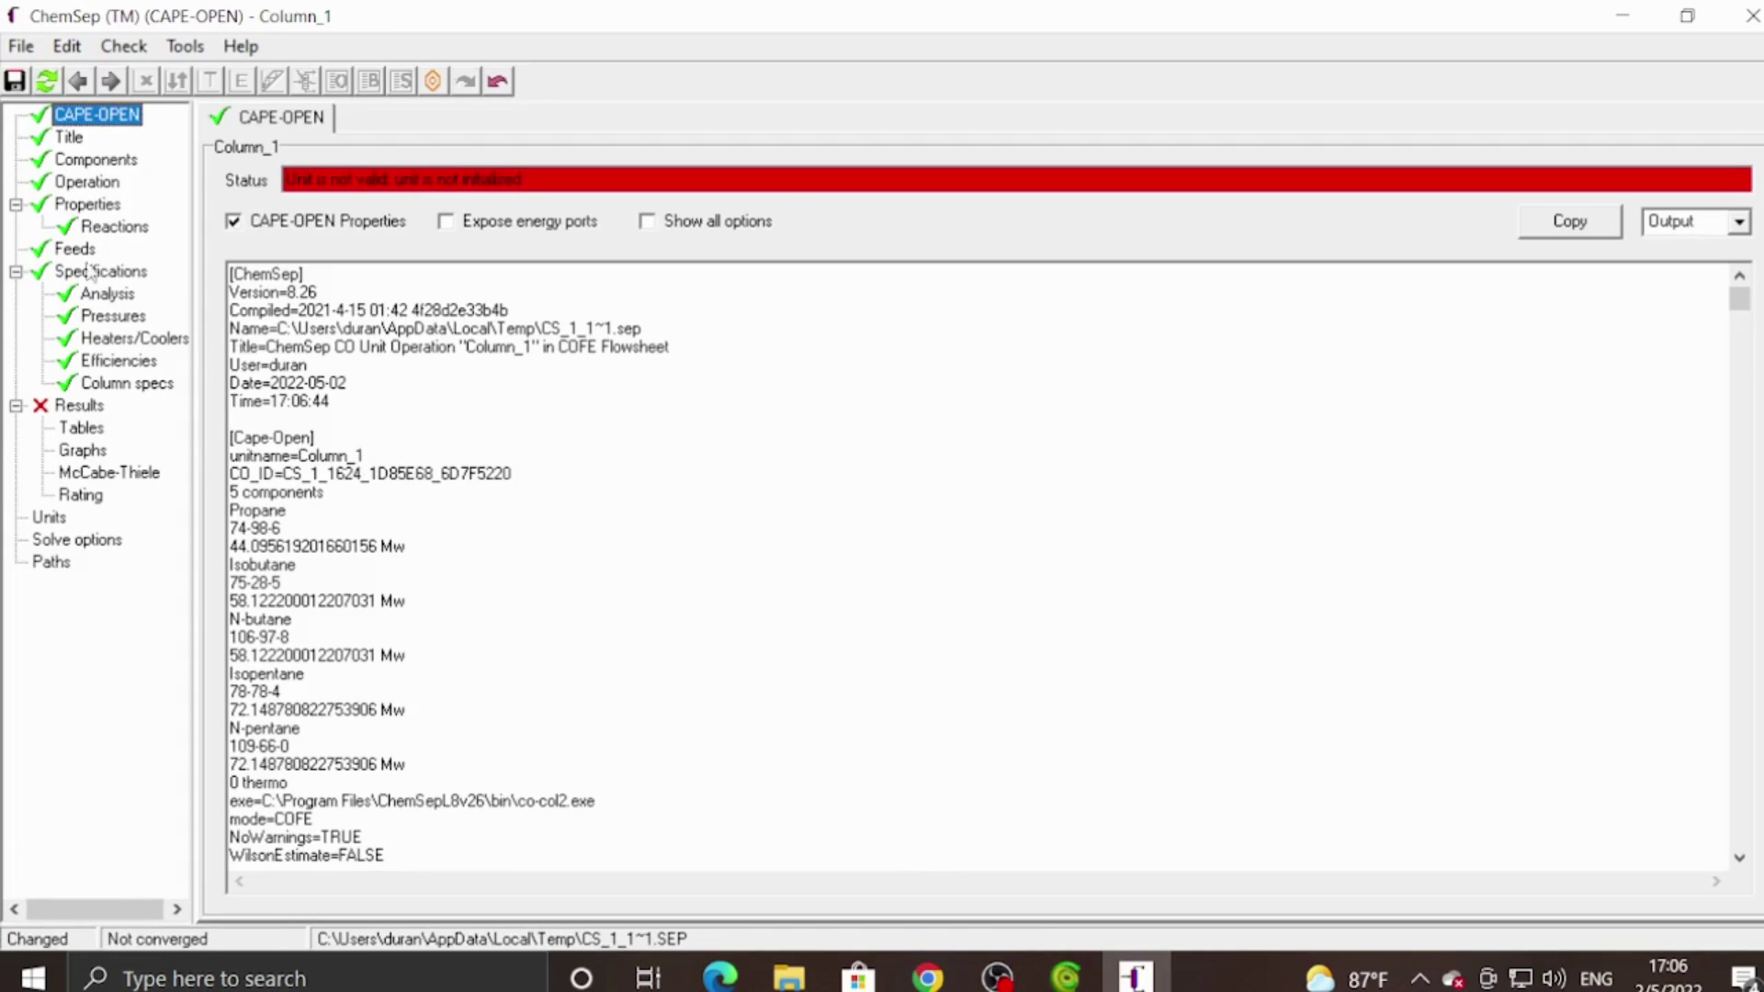
# In the ChemSep units settings, set temperature to C, flow to kmol/h and mass flow to kg/h.
pyautogui.click(54, 518)
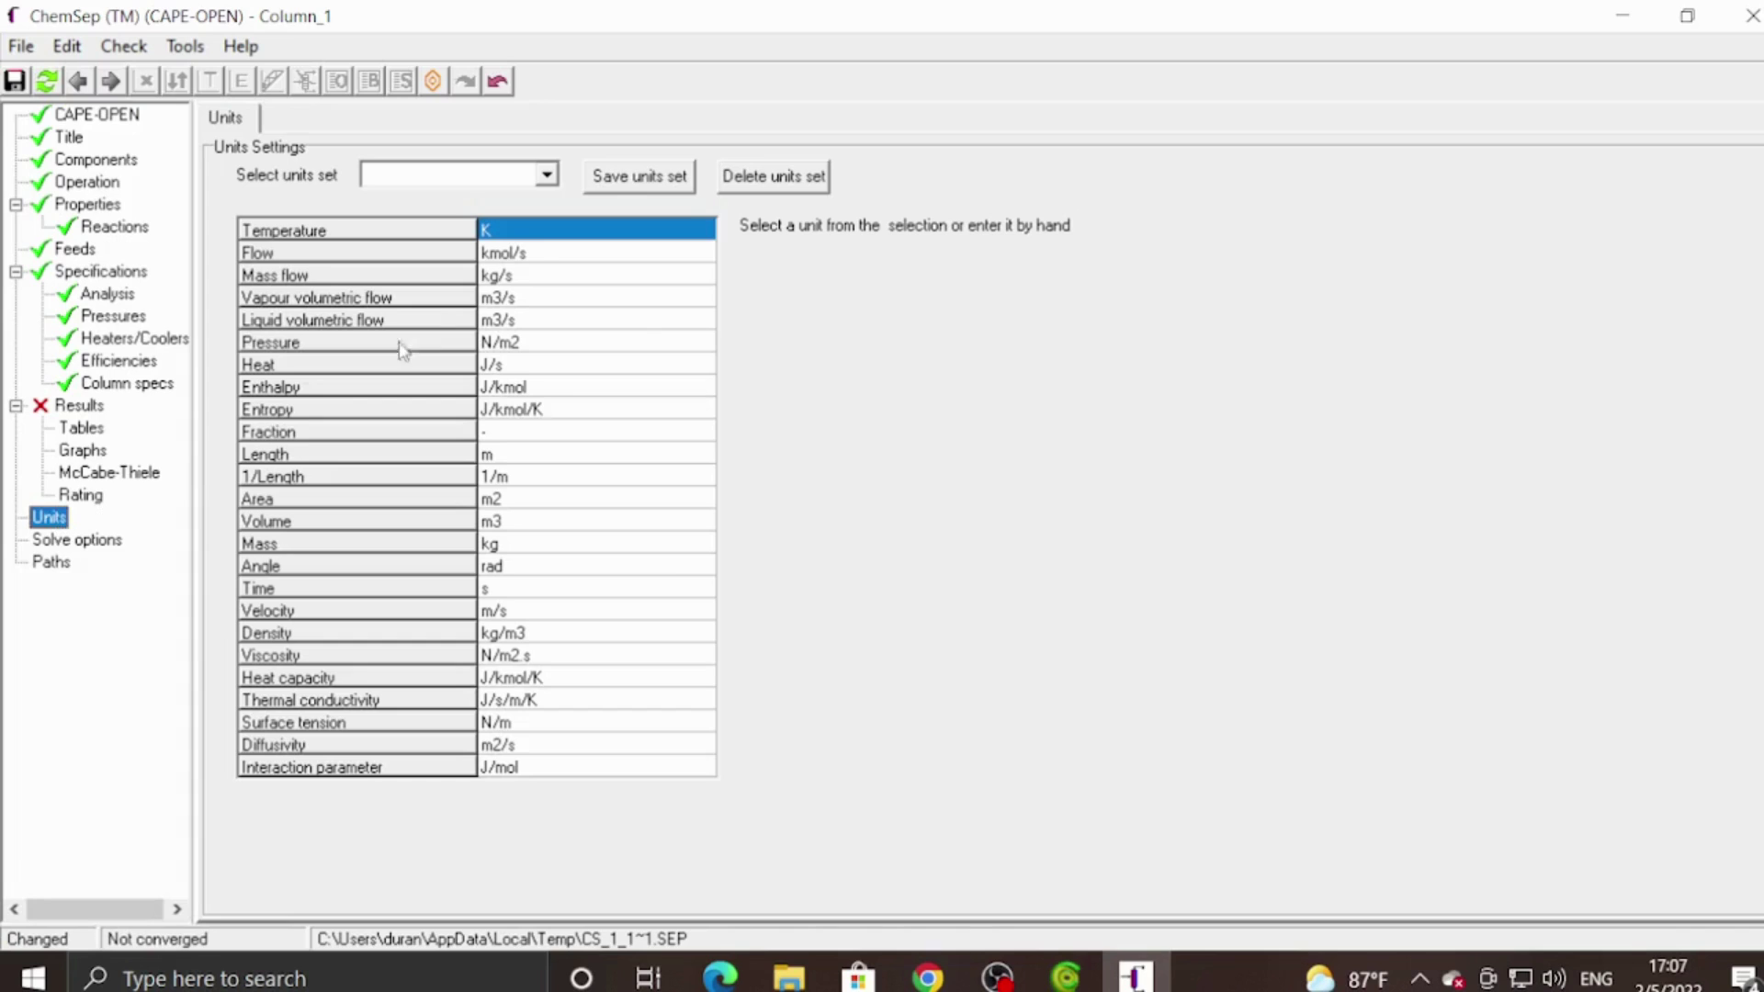
pyautogui.click(531, 235)
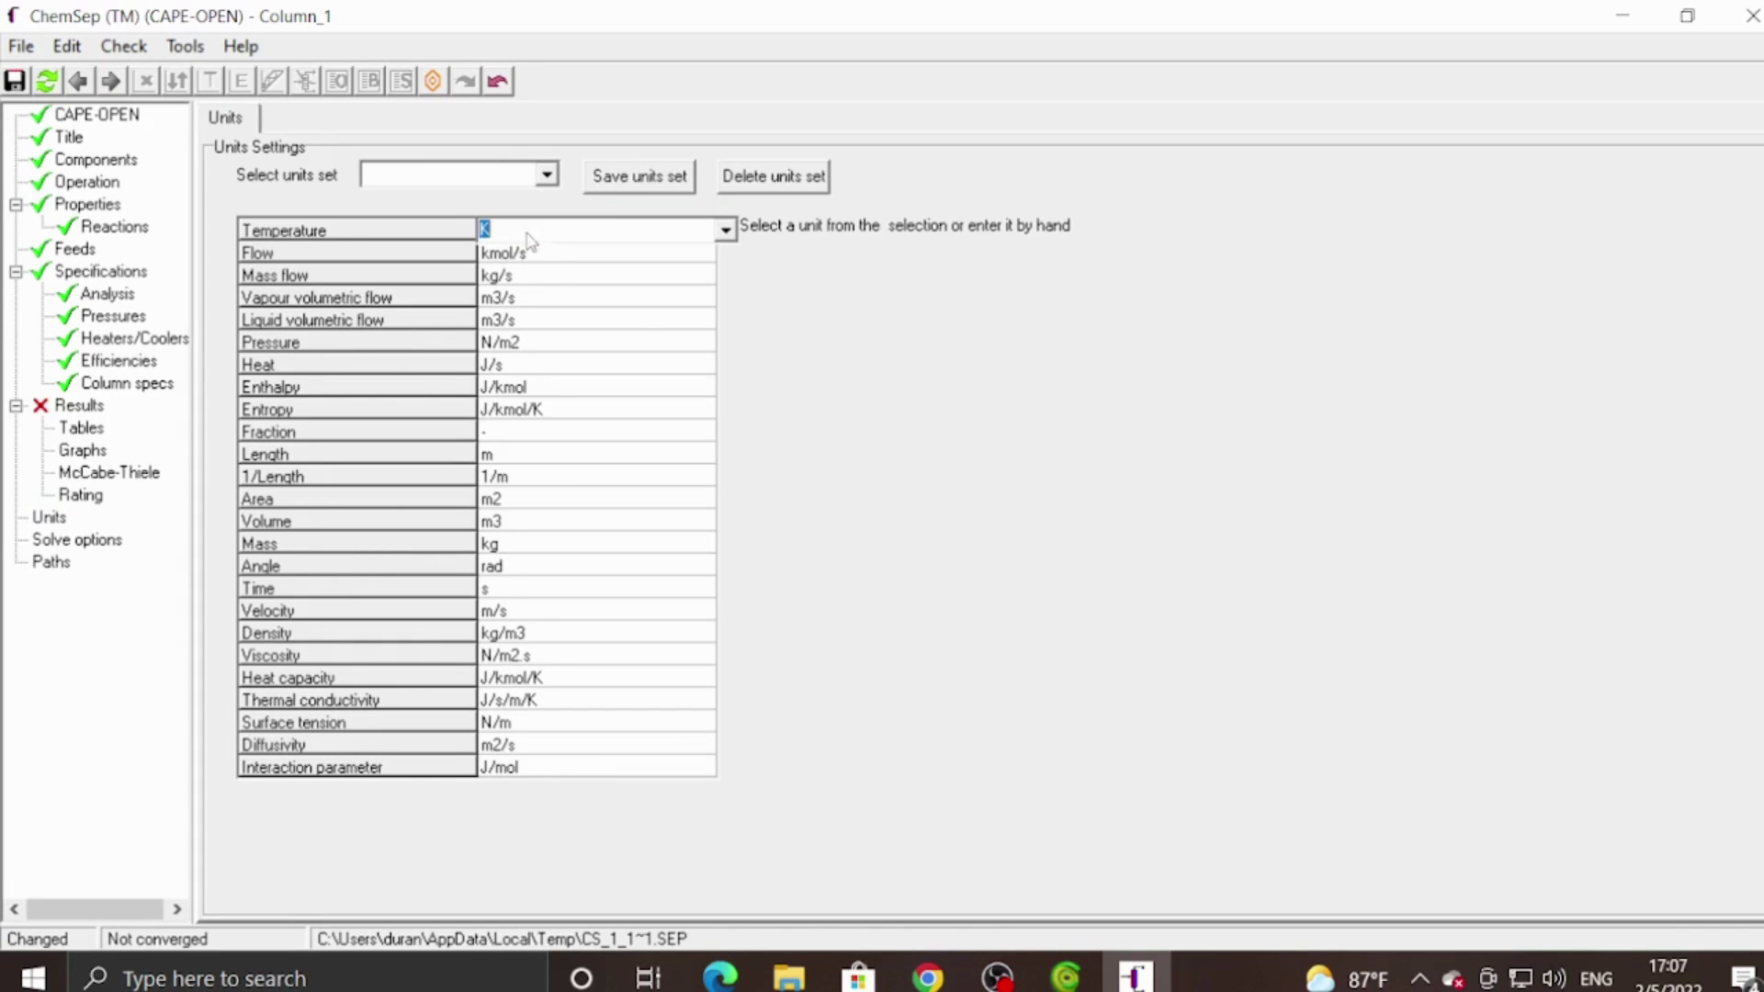
pyautogui.click(725, 230)
pyautogui.click(641, 268)
pyautogui.click(657, 252)
pyautogui.click(660, 254)
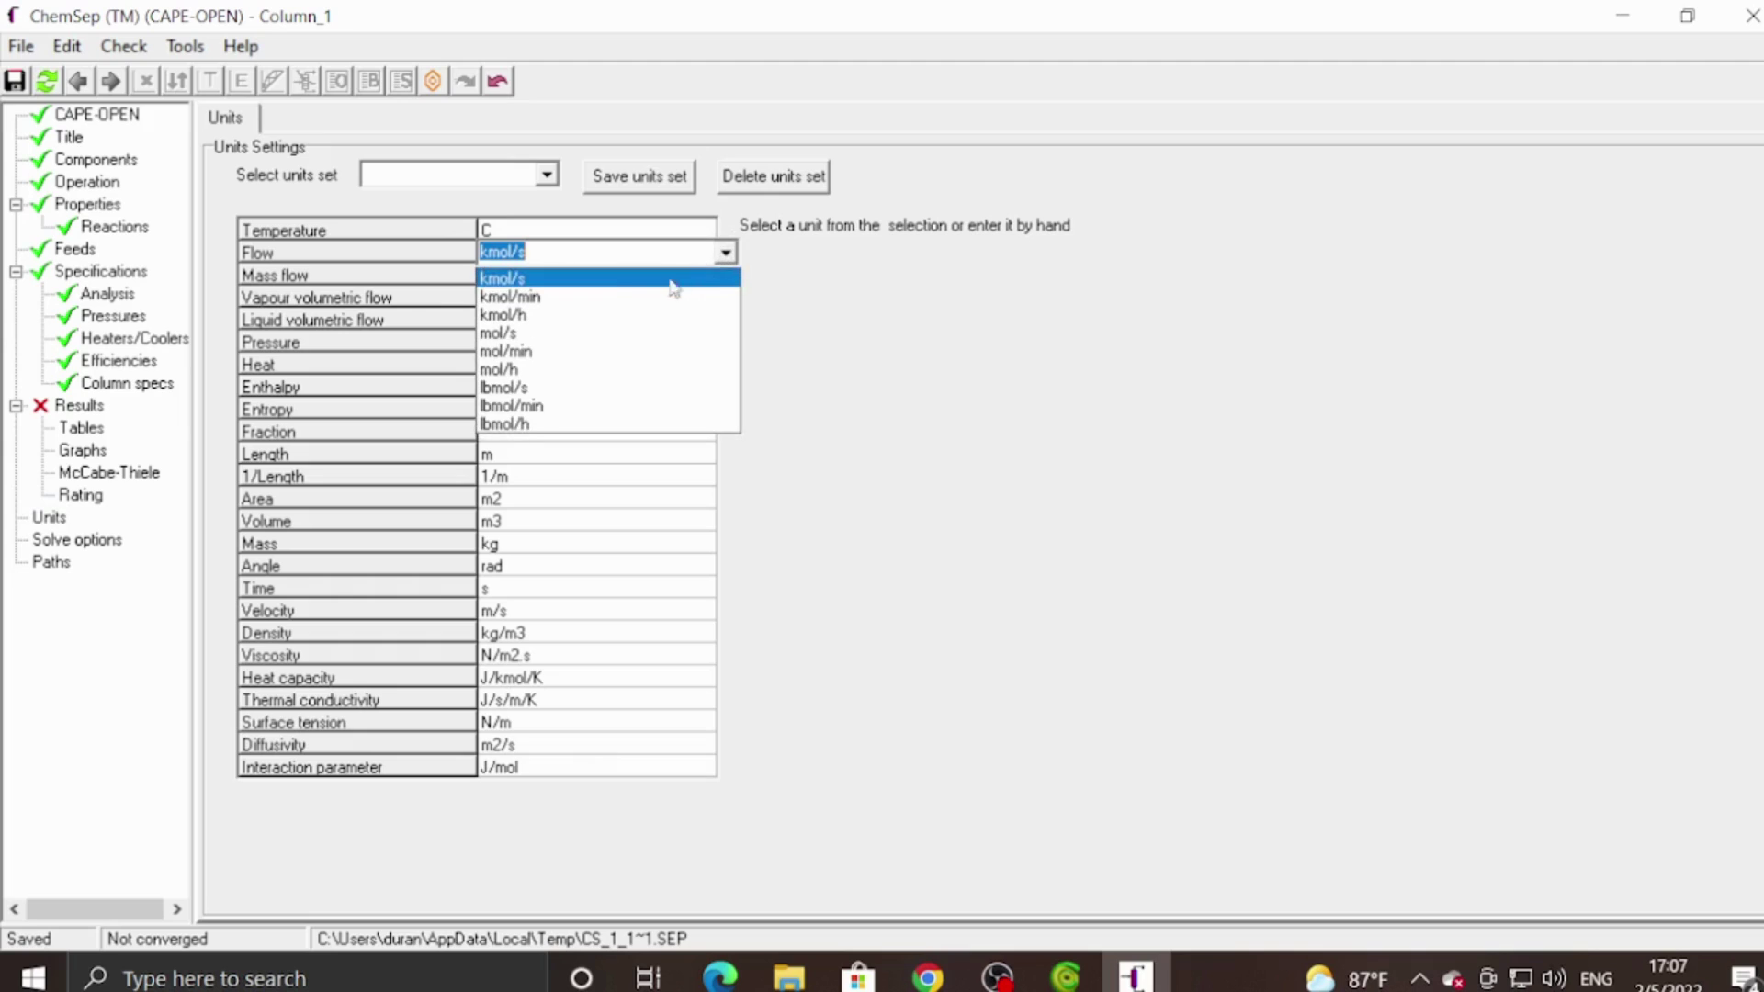
pyautogui.click(602, 315)
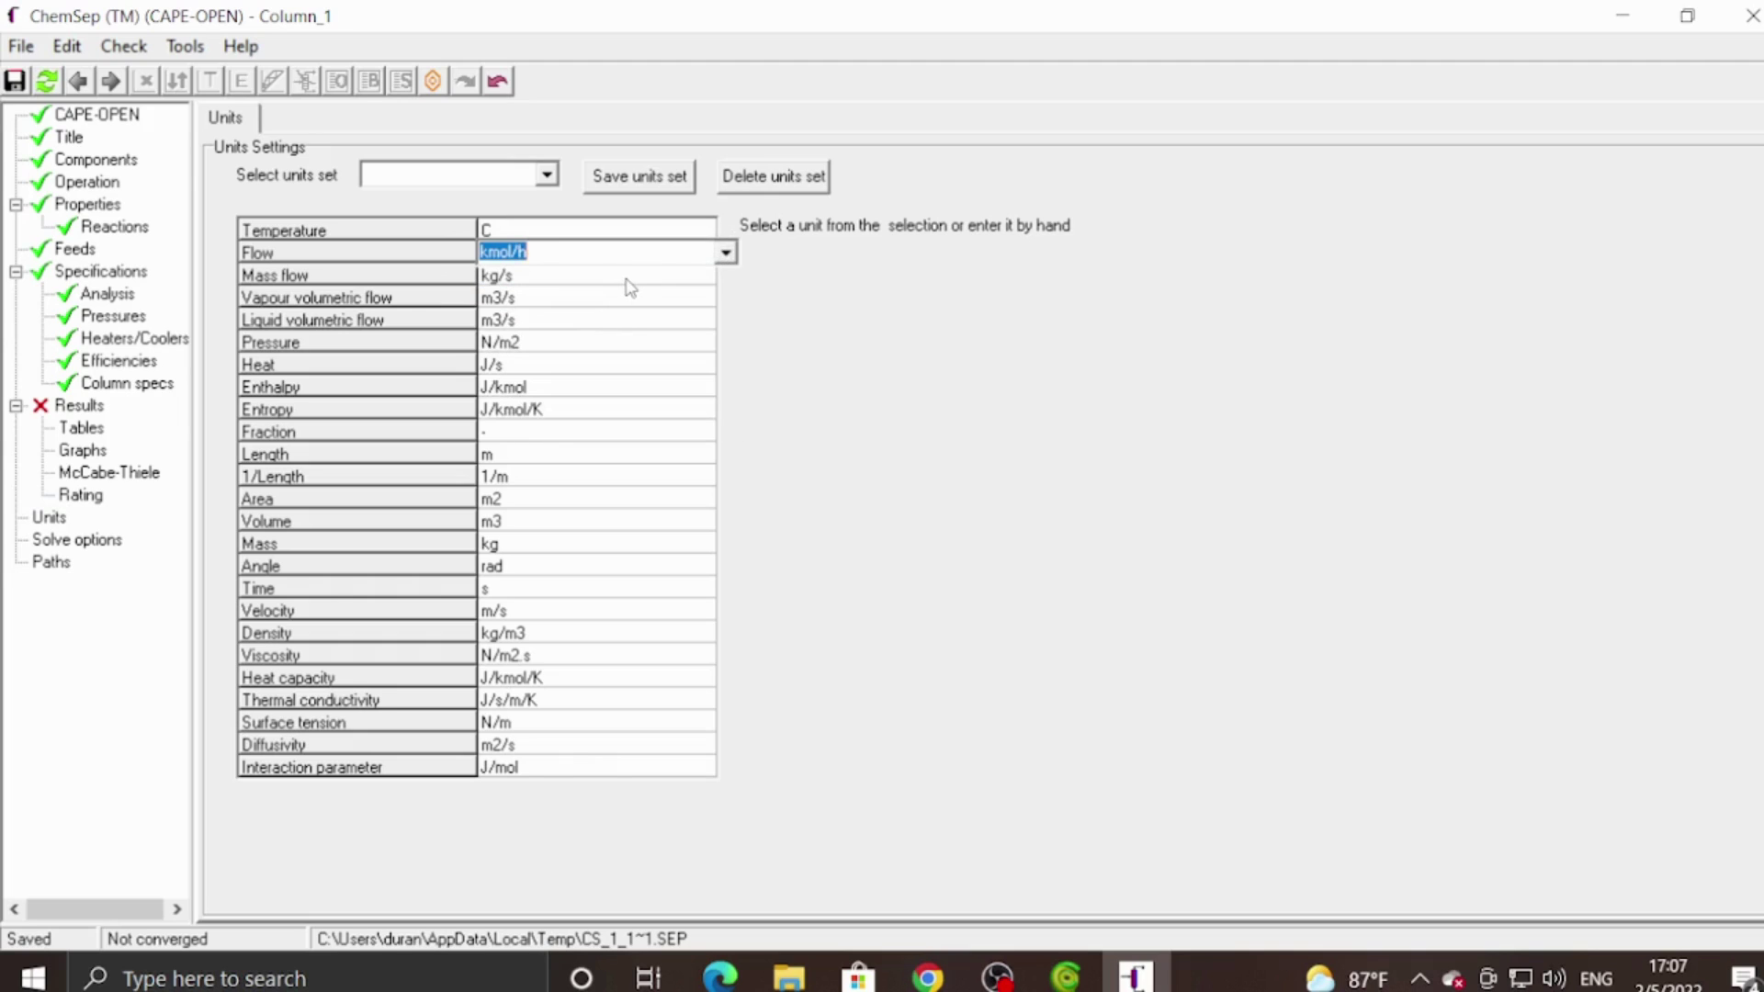
pyautogui.click(660, 273)
pyautogui.click(726, 276)
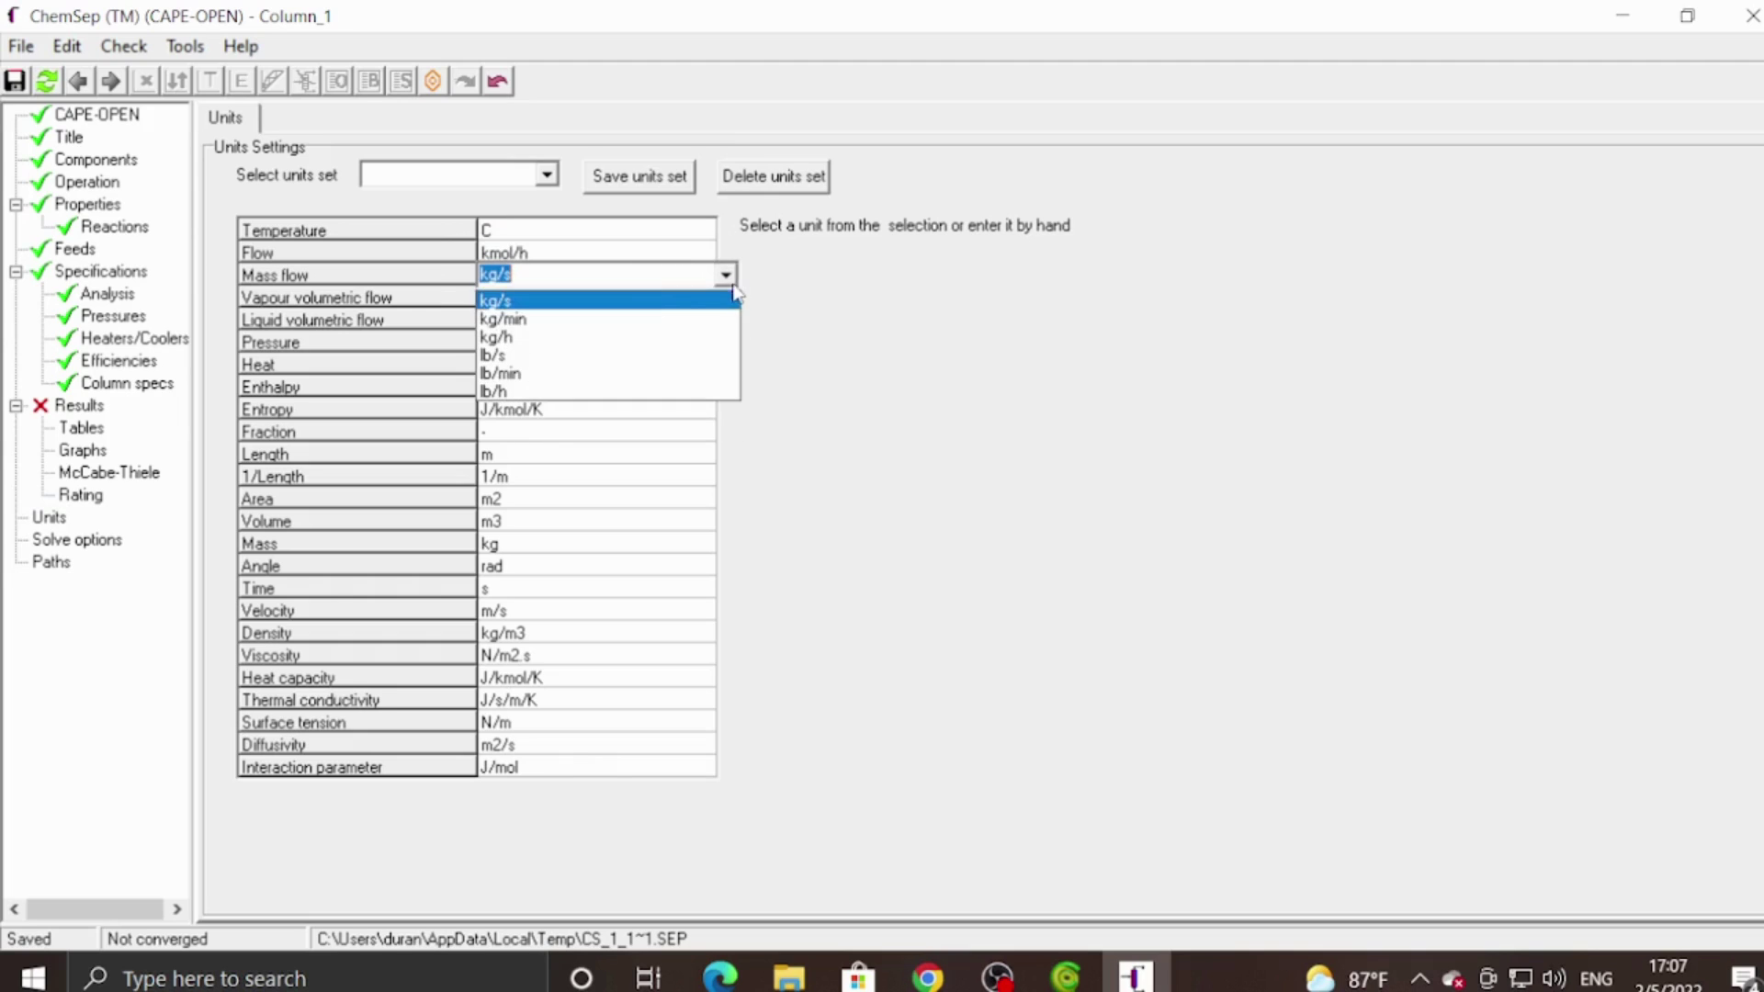
pyautogui.click(595, 339)
# Set the ChemSep pressure unit to bar and the heat unit to kW.
pyautogui.click(524, 343)
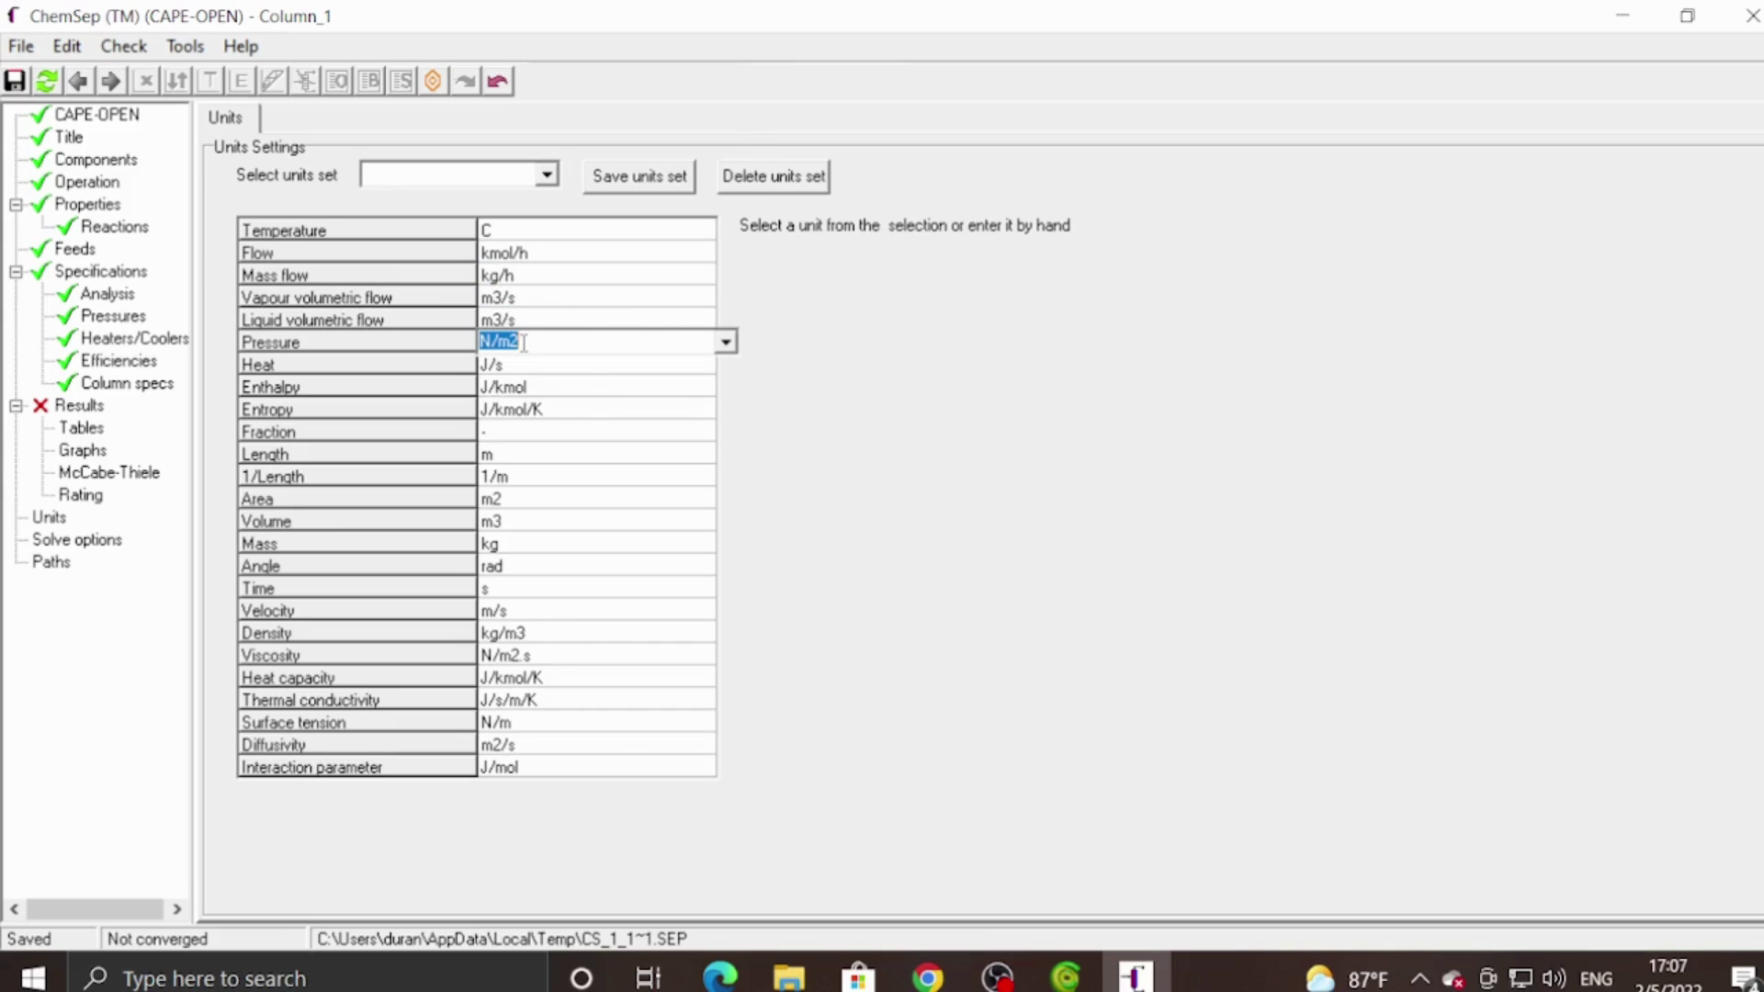
pyautogui.click(729, 342)
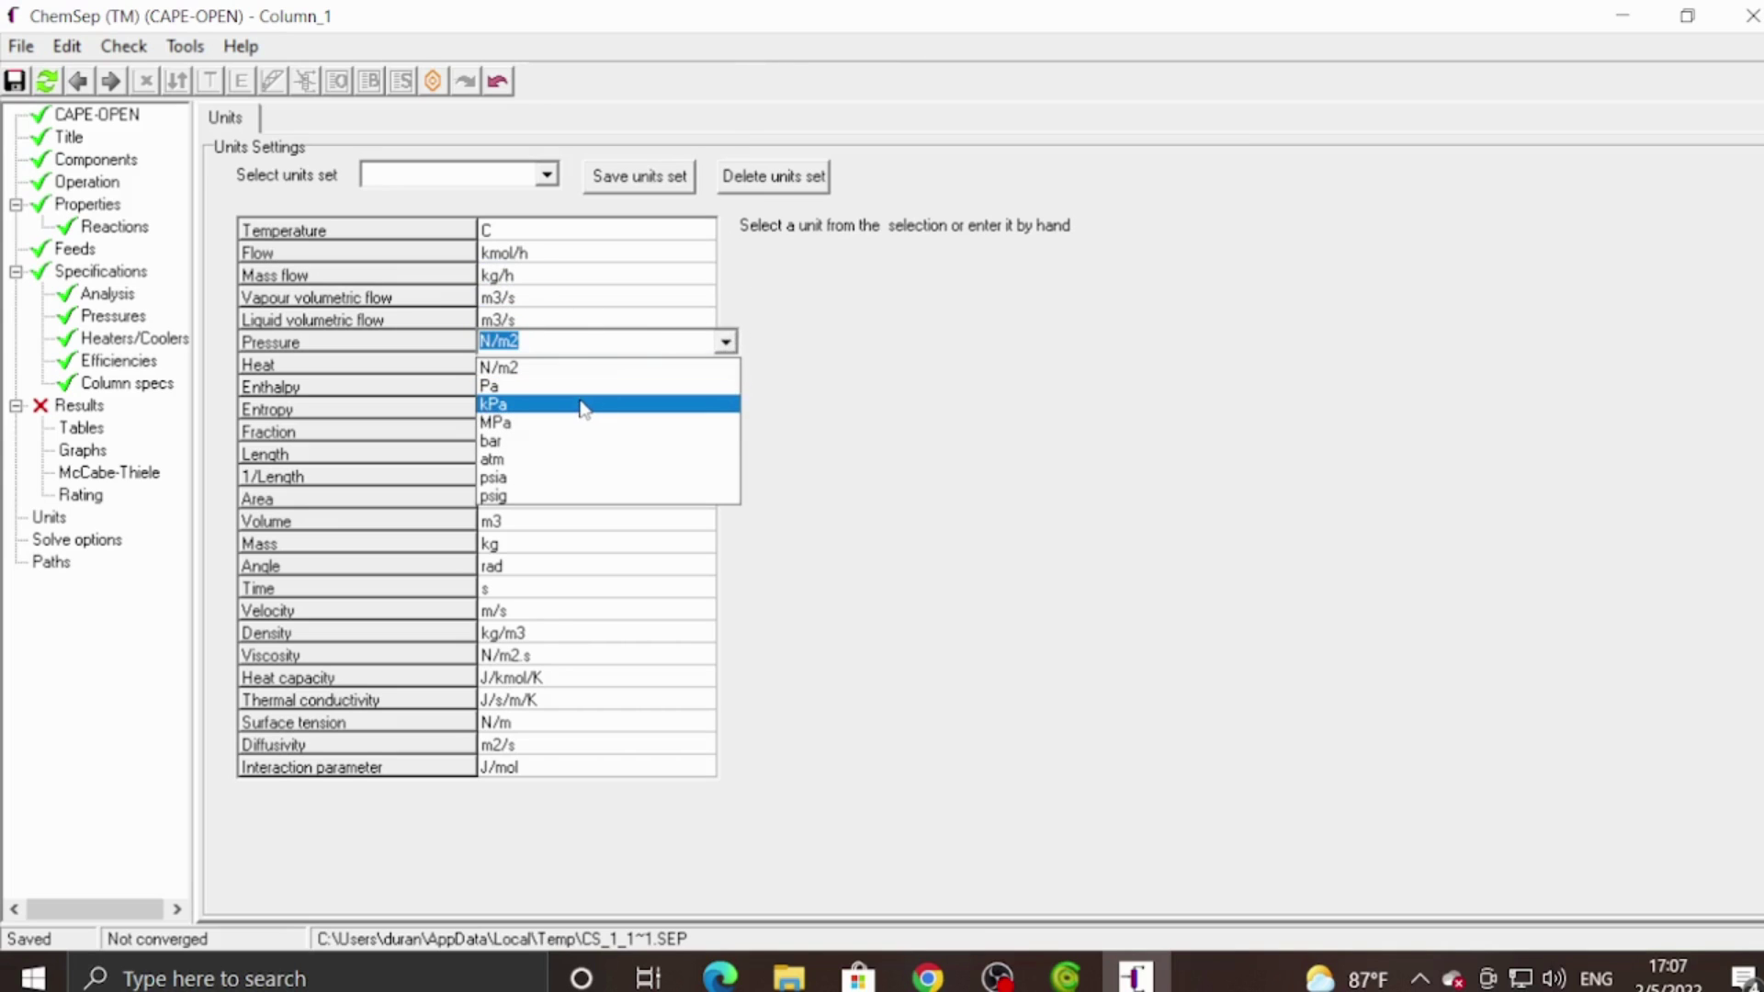
pyautogui.click(532, 441)
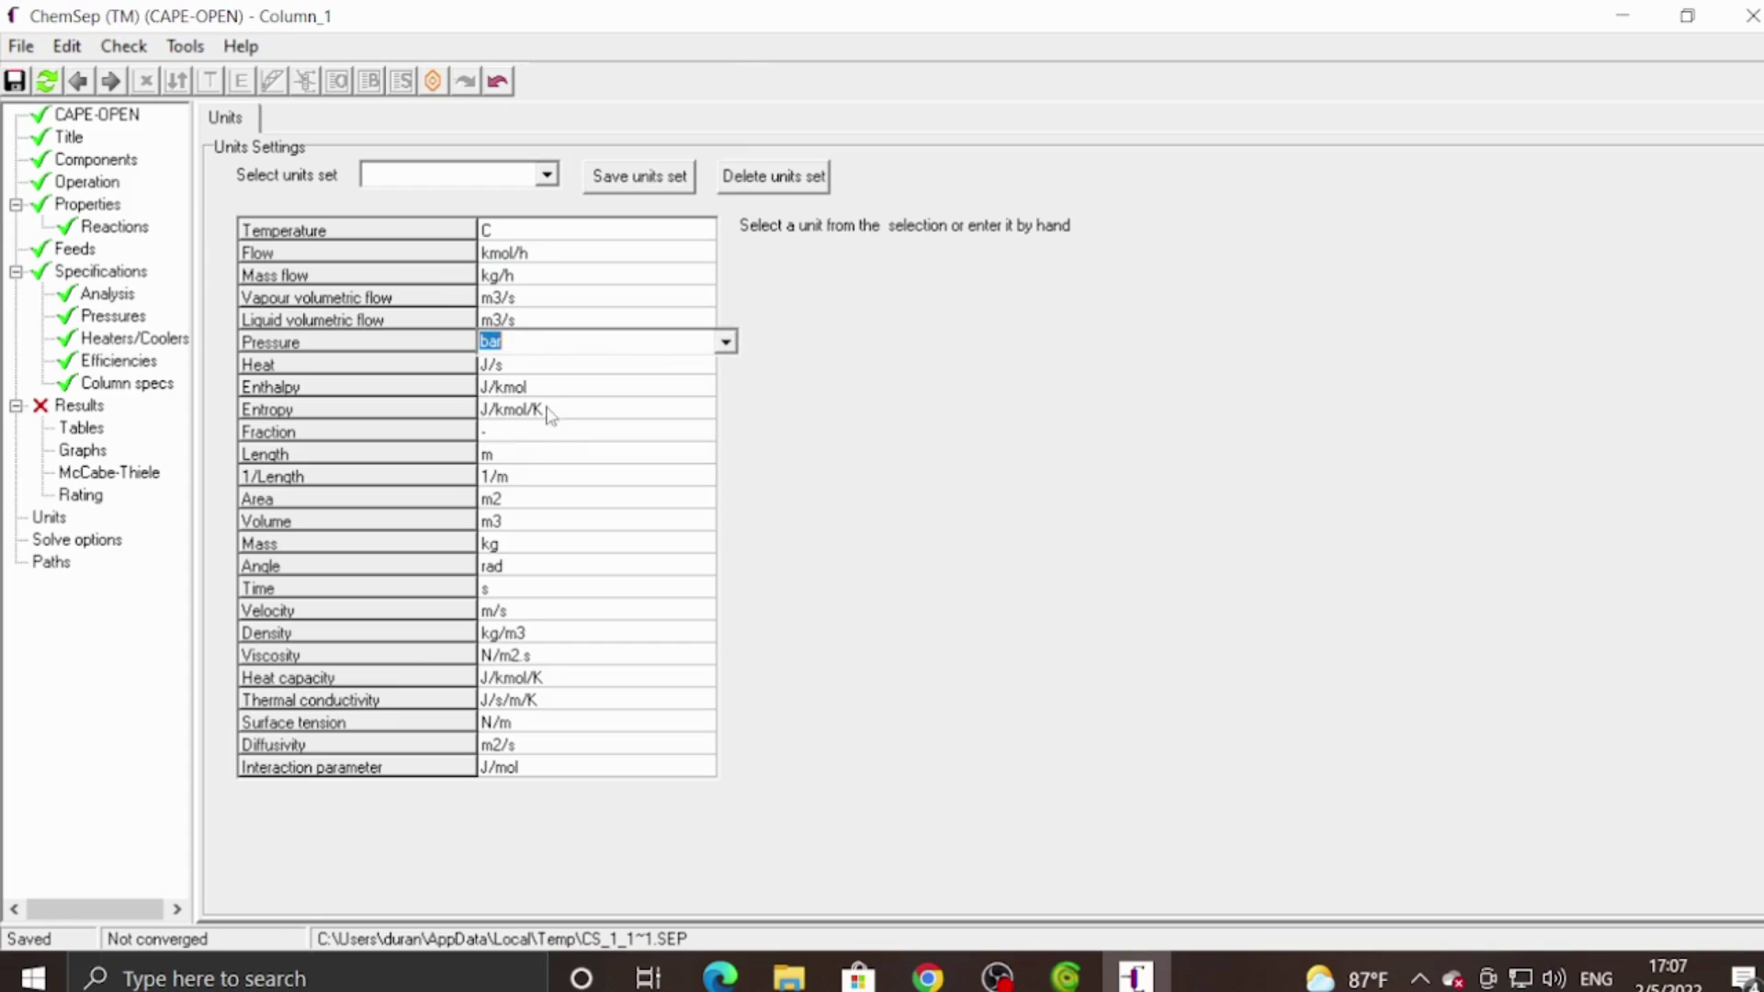
pyautogui.click(560, 362)
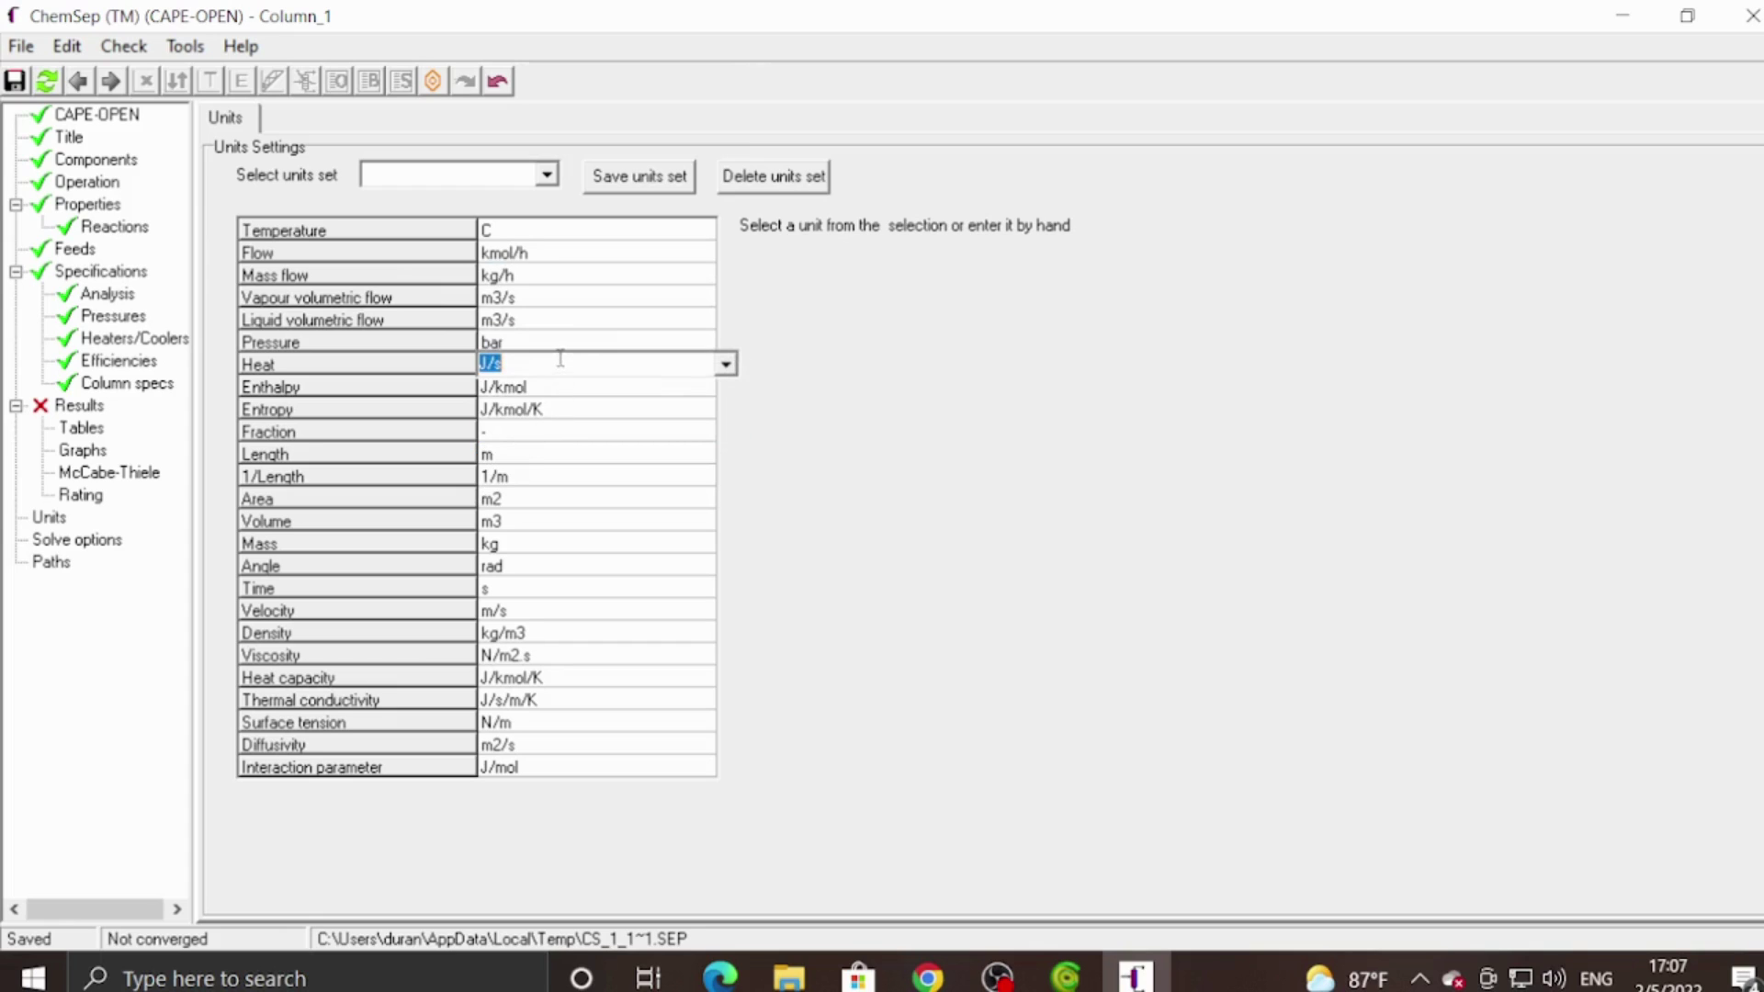
pyautogui.click(726, 364)
pyautogui.click(647, 405)
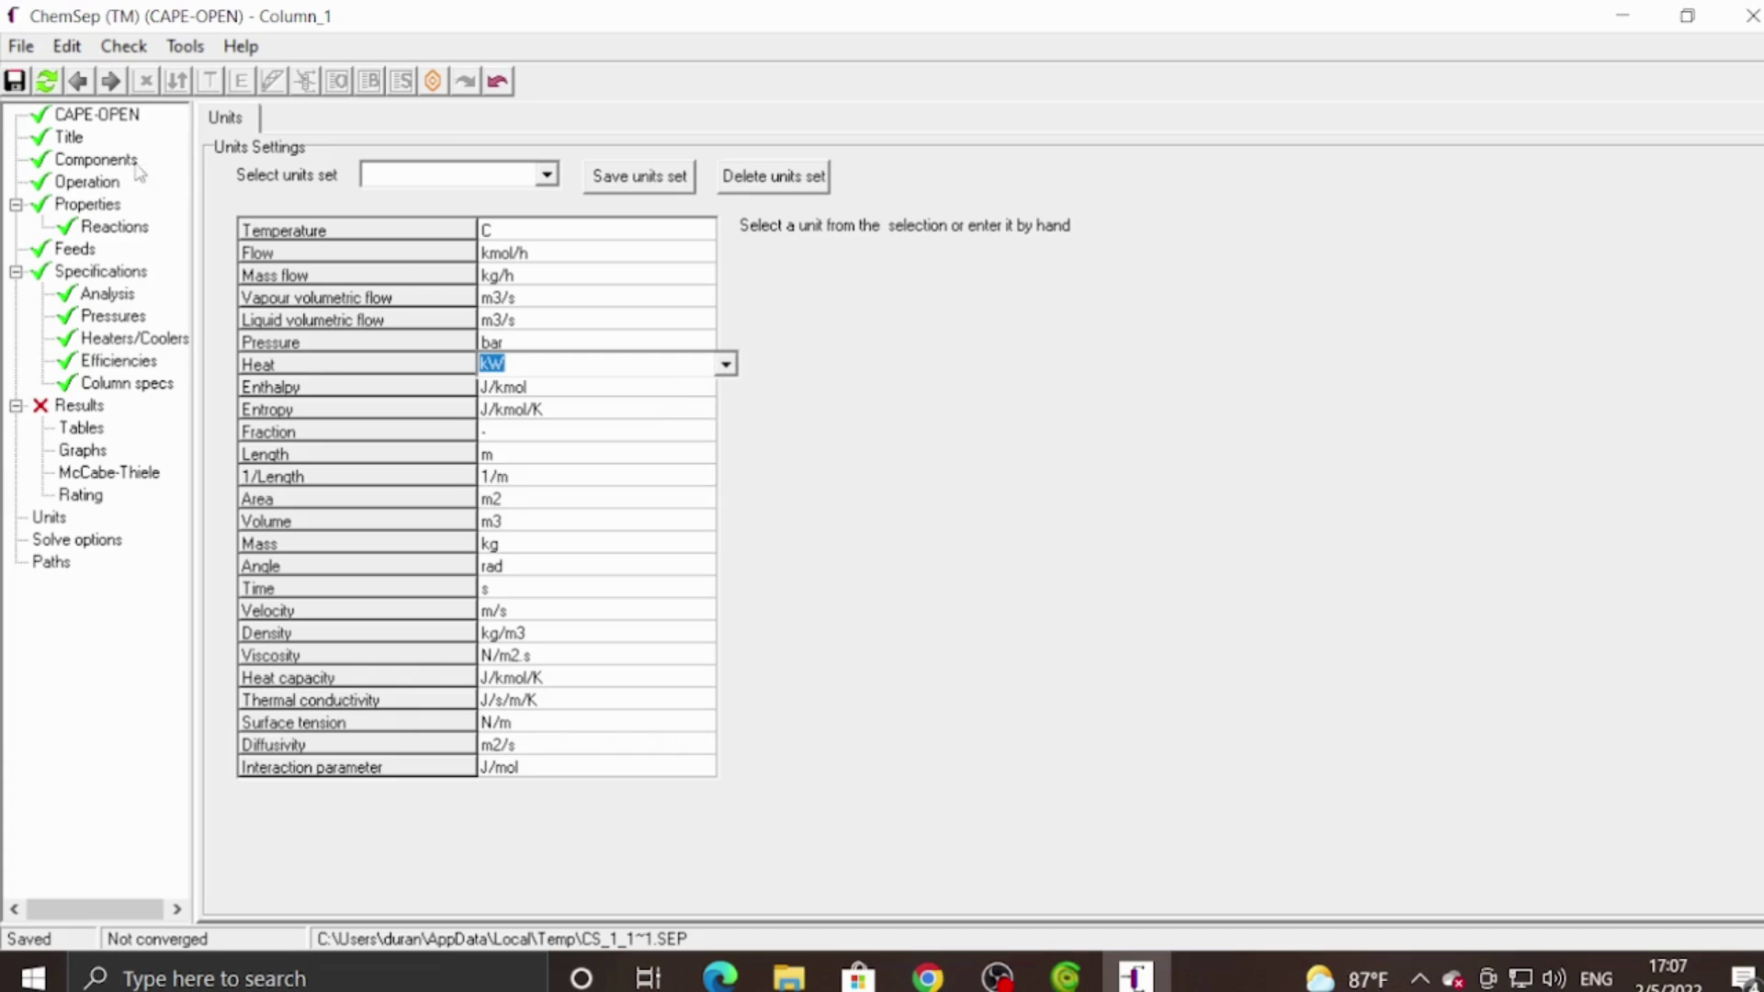
# Review the column's selected components and its operation configuration, including the feed stage and the available condenser types.
pyautogui.click(73, 161)
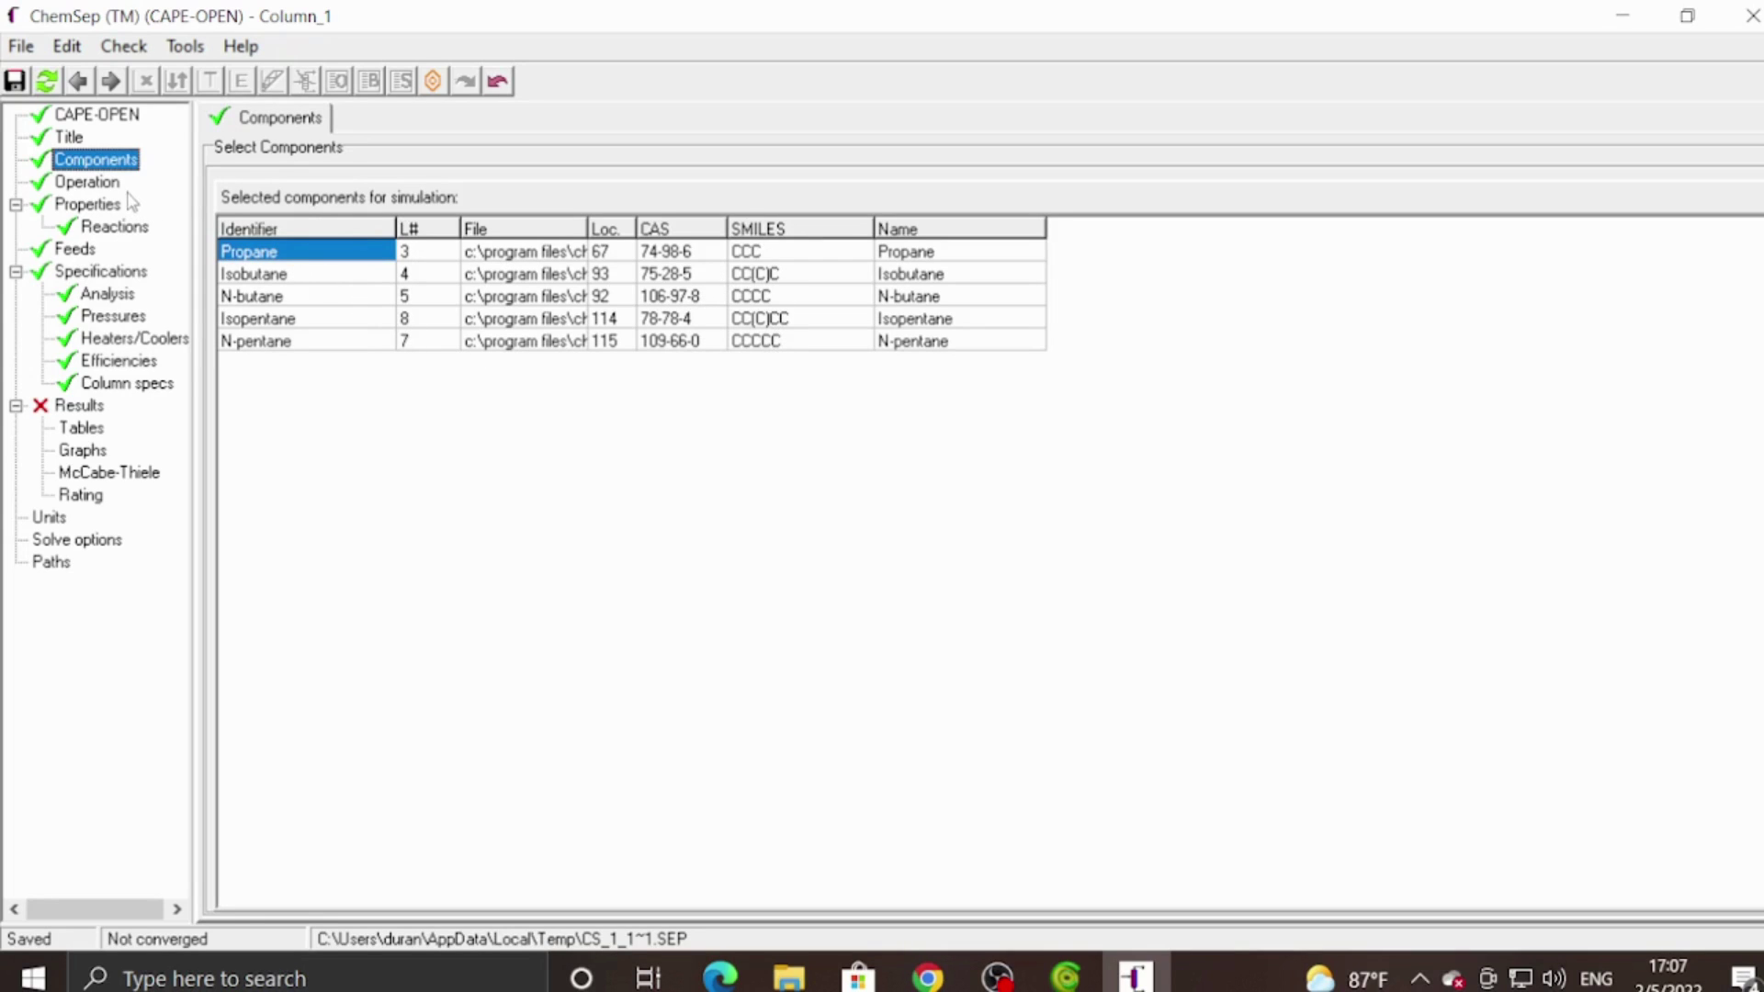
pyautogui.click(69, 183)
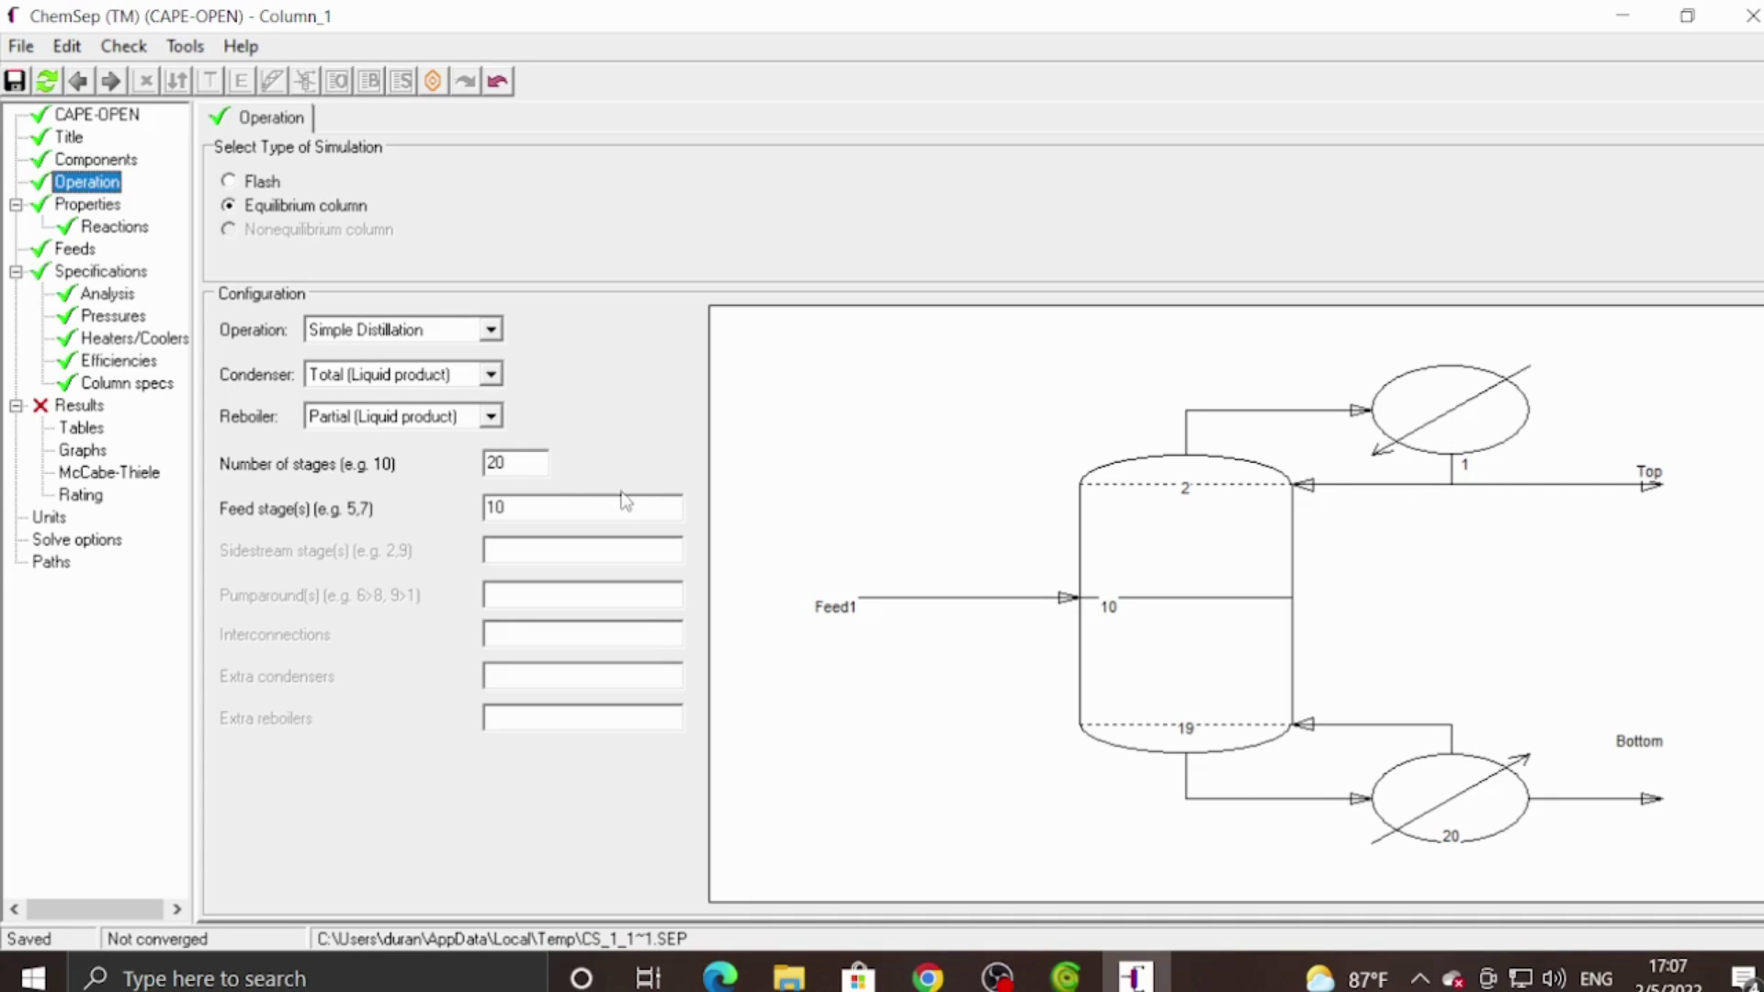
pyautogui.click(526, 508)
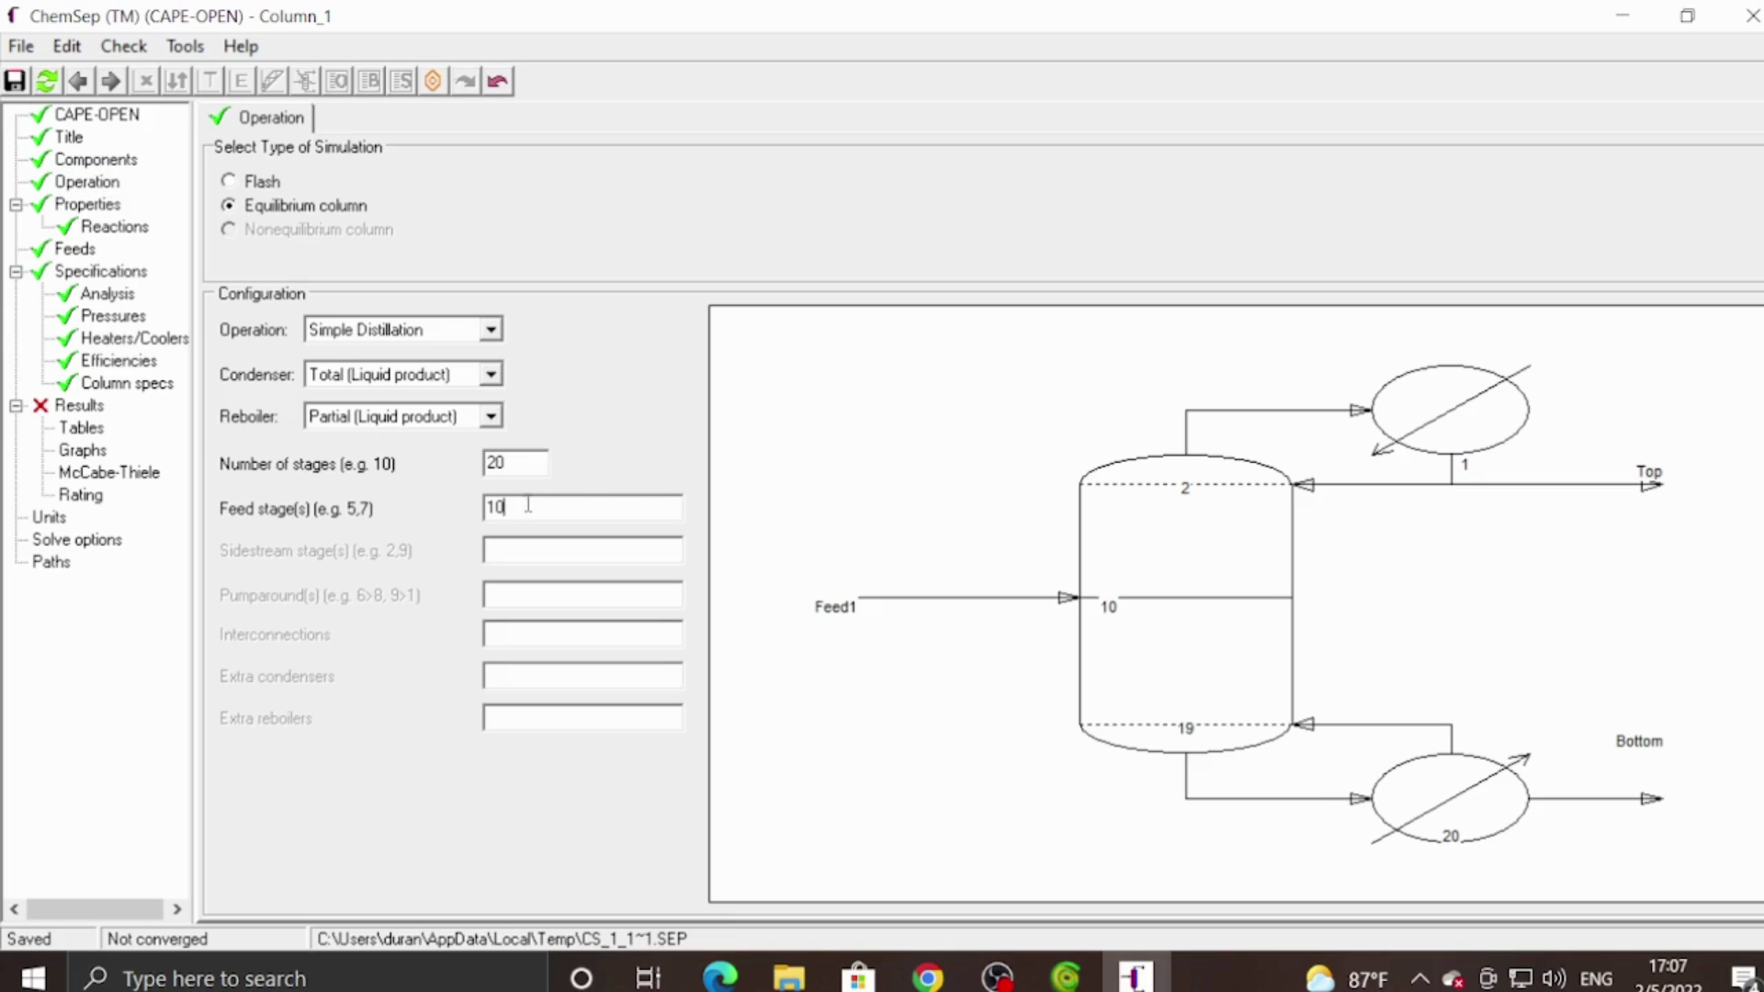
pyautogui.click(490, 373)
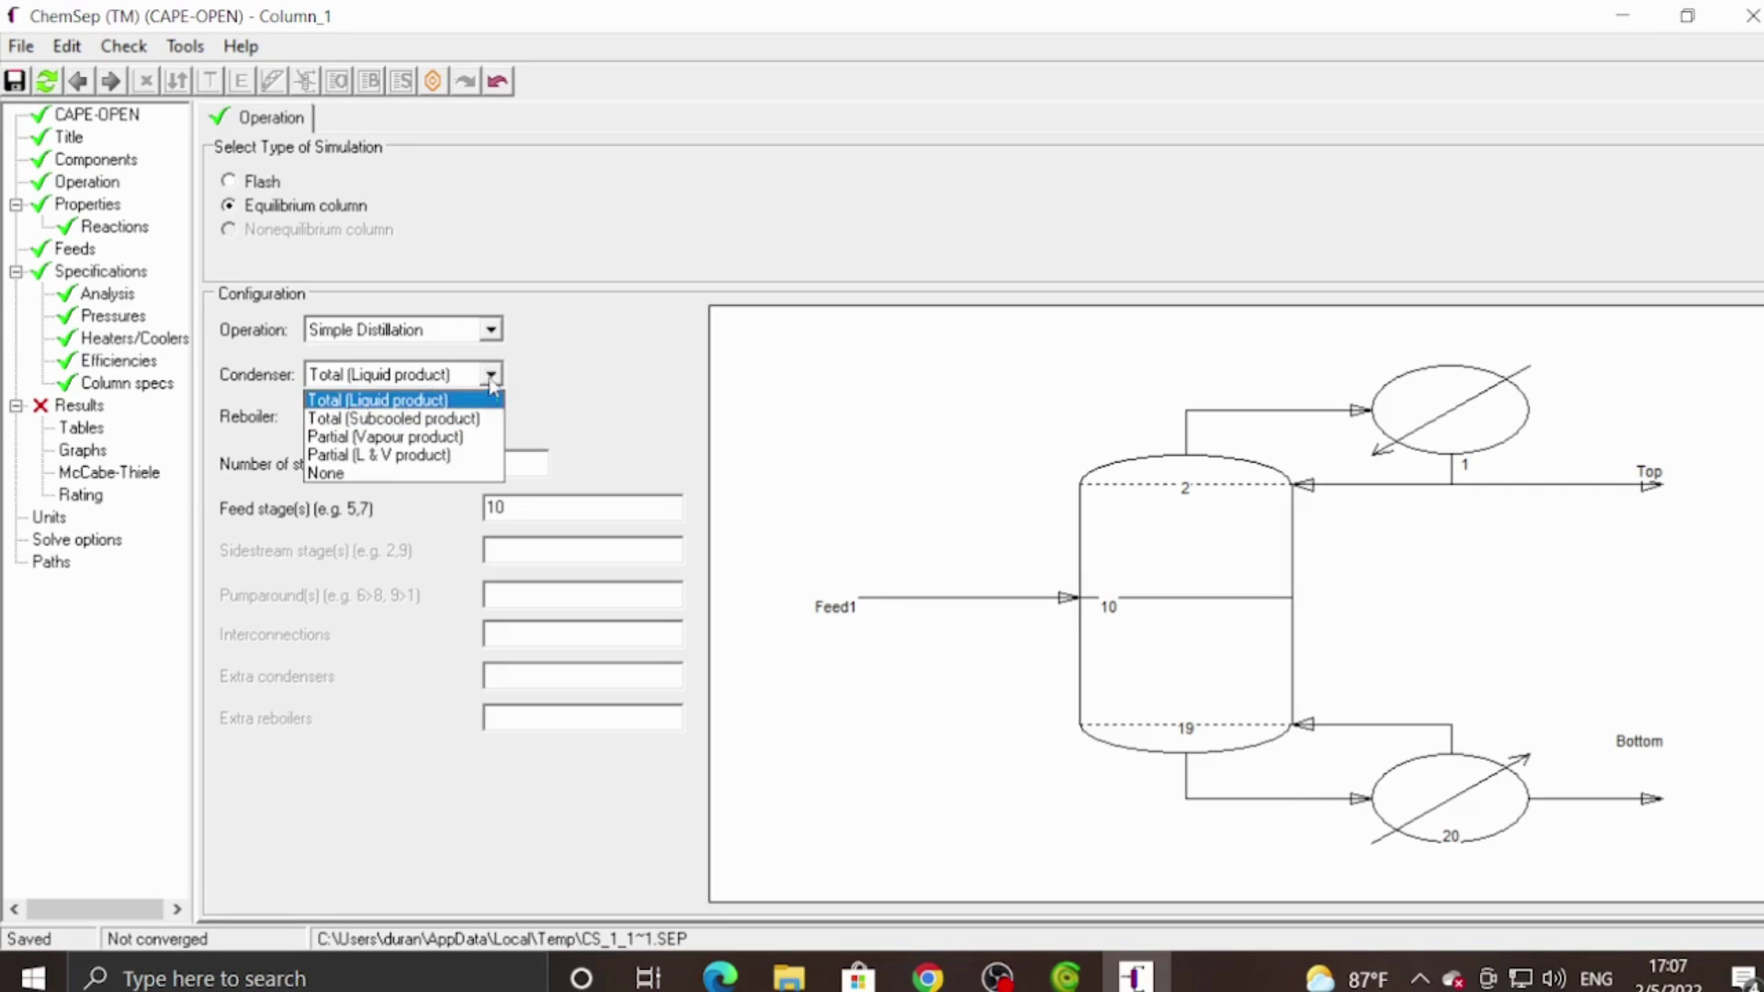
pyautogui.click(494, 378)
# Try the column configuration without a reboiler, and restore the Partial (Liquid product) reboiler.
pyautogui.click(489, 416)
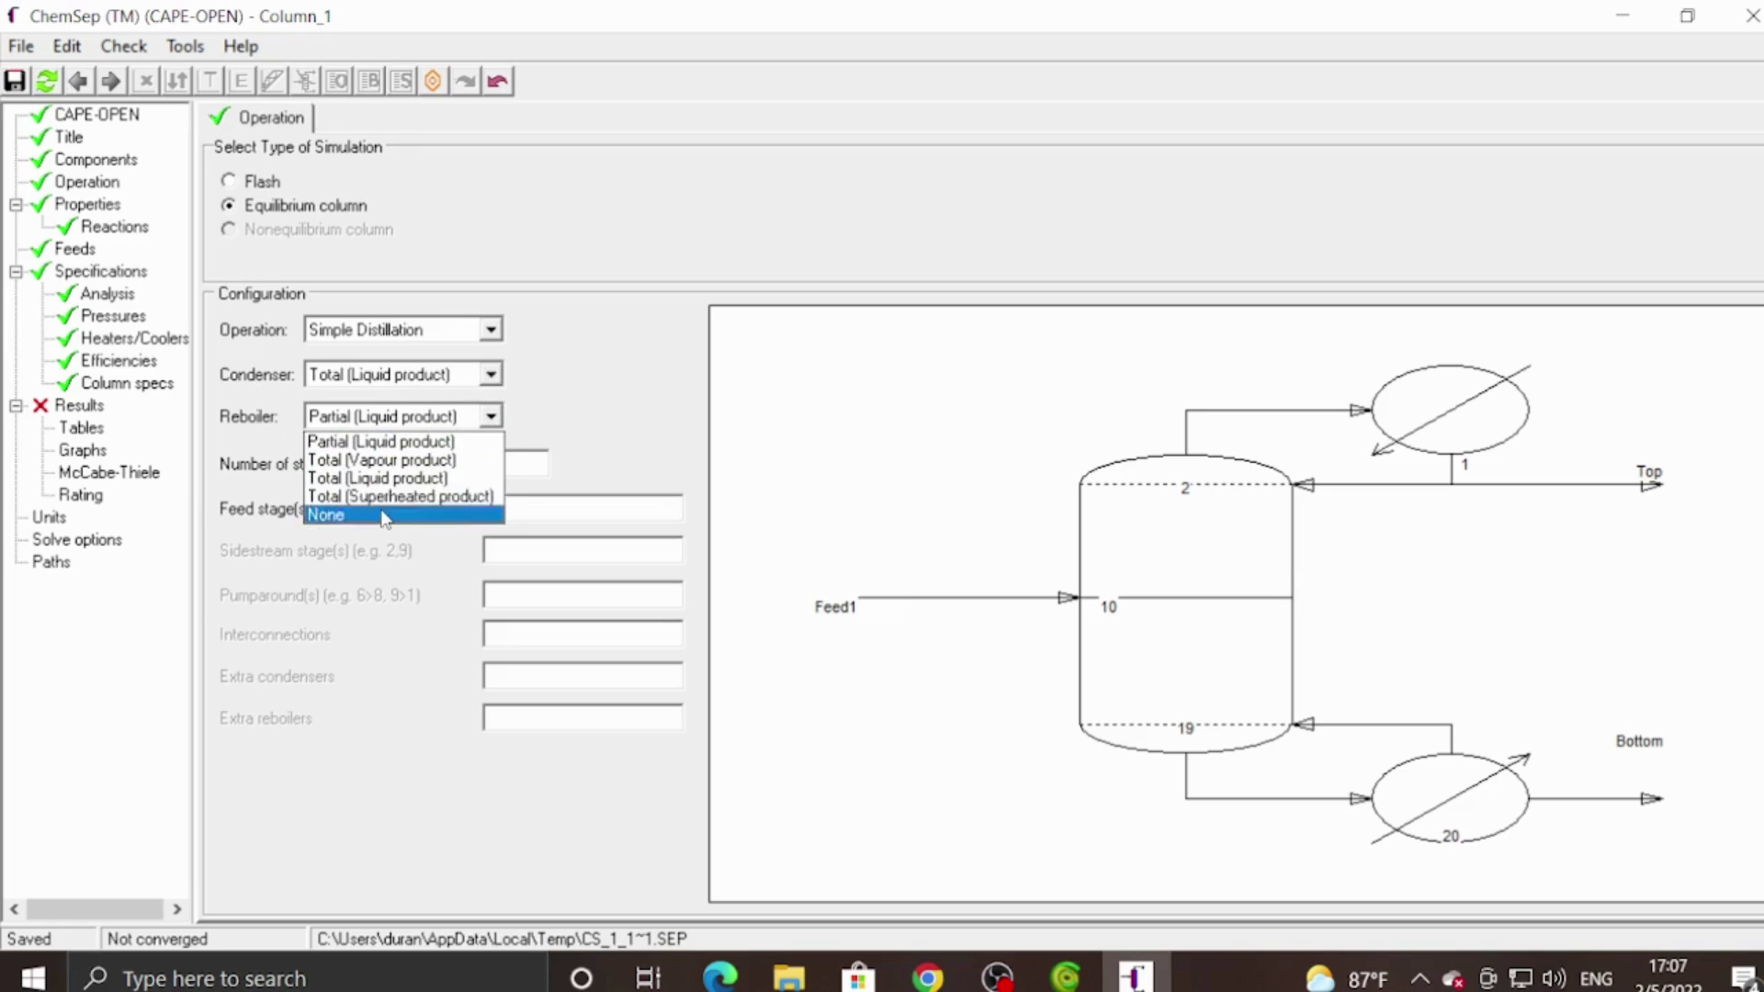
pyautogui.click(399, 514)
pyautogui.click(483, 421)
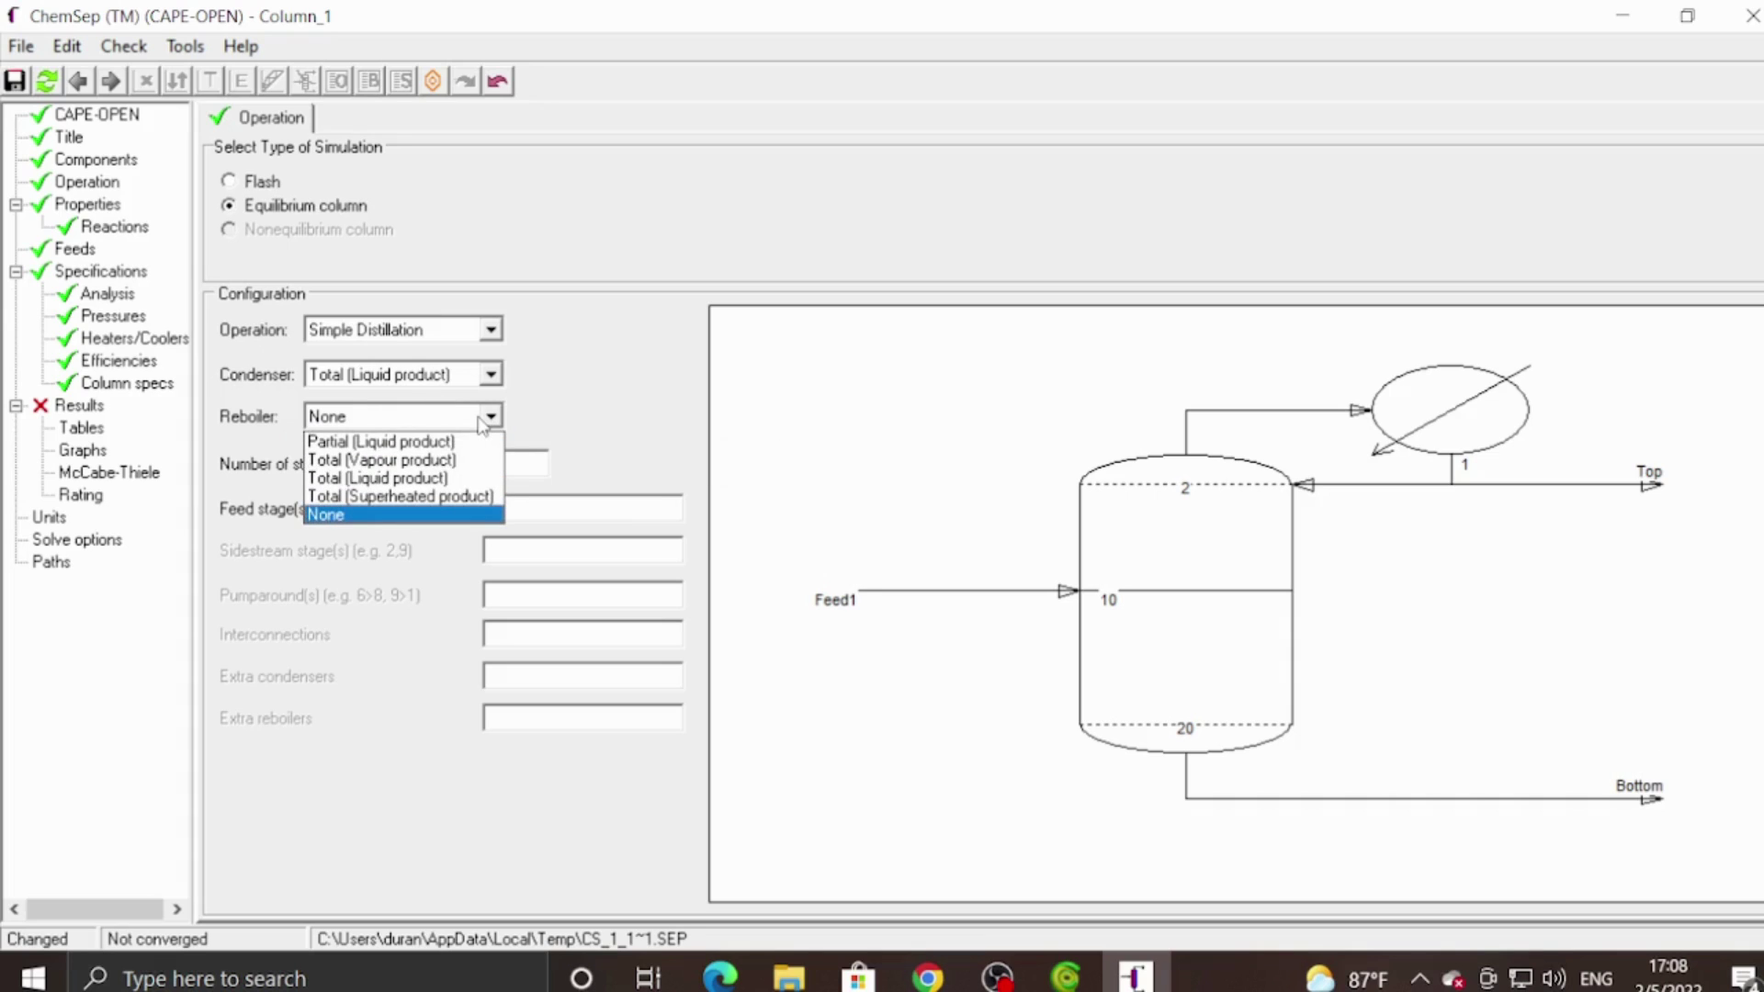
pyautogui.click(459, 442)
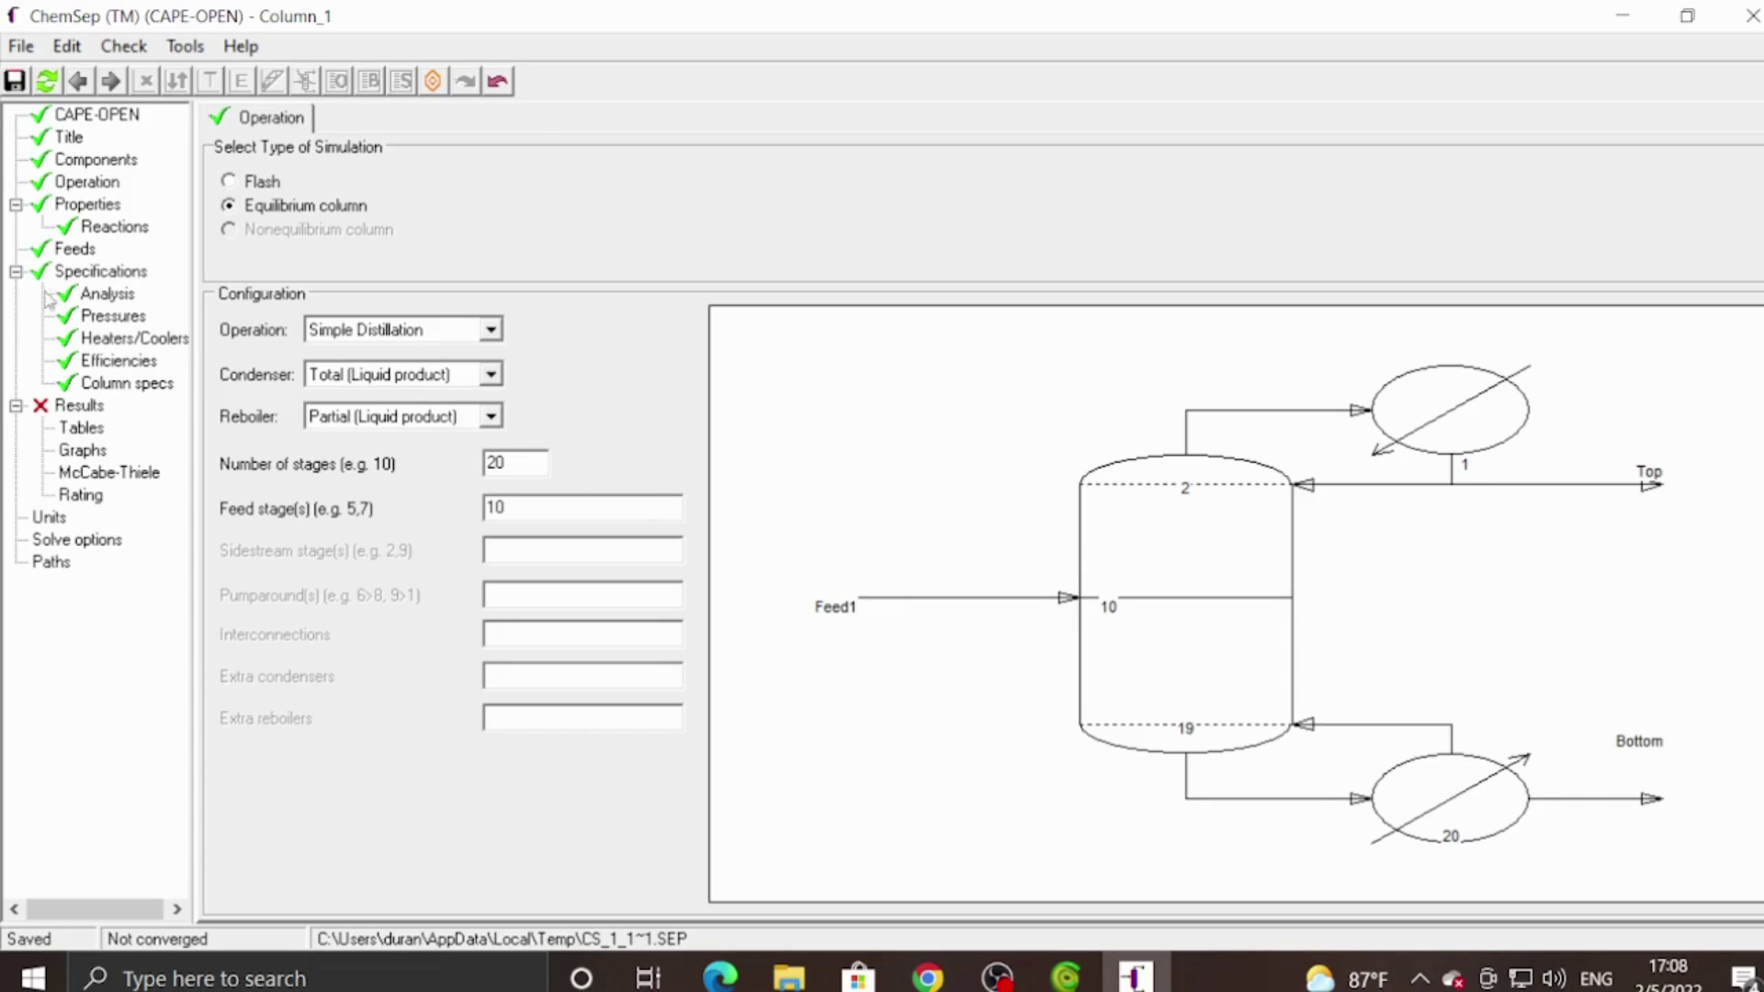
# Examine the feed stream specifications and the column's degrees of freedom analysis.
pyautogui.click(88, 250)
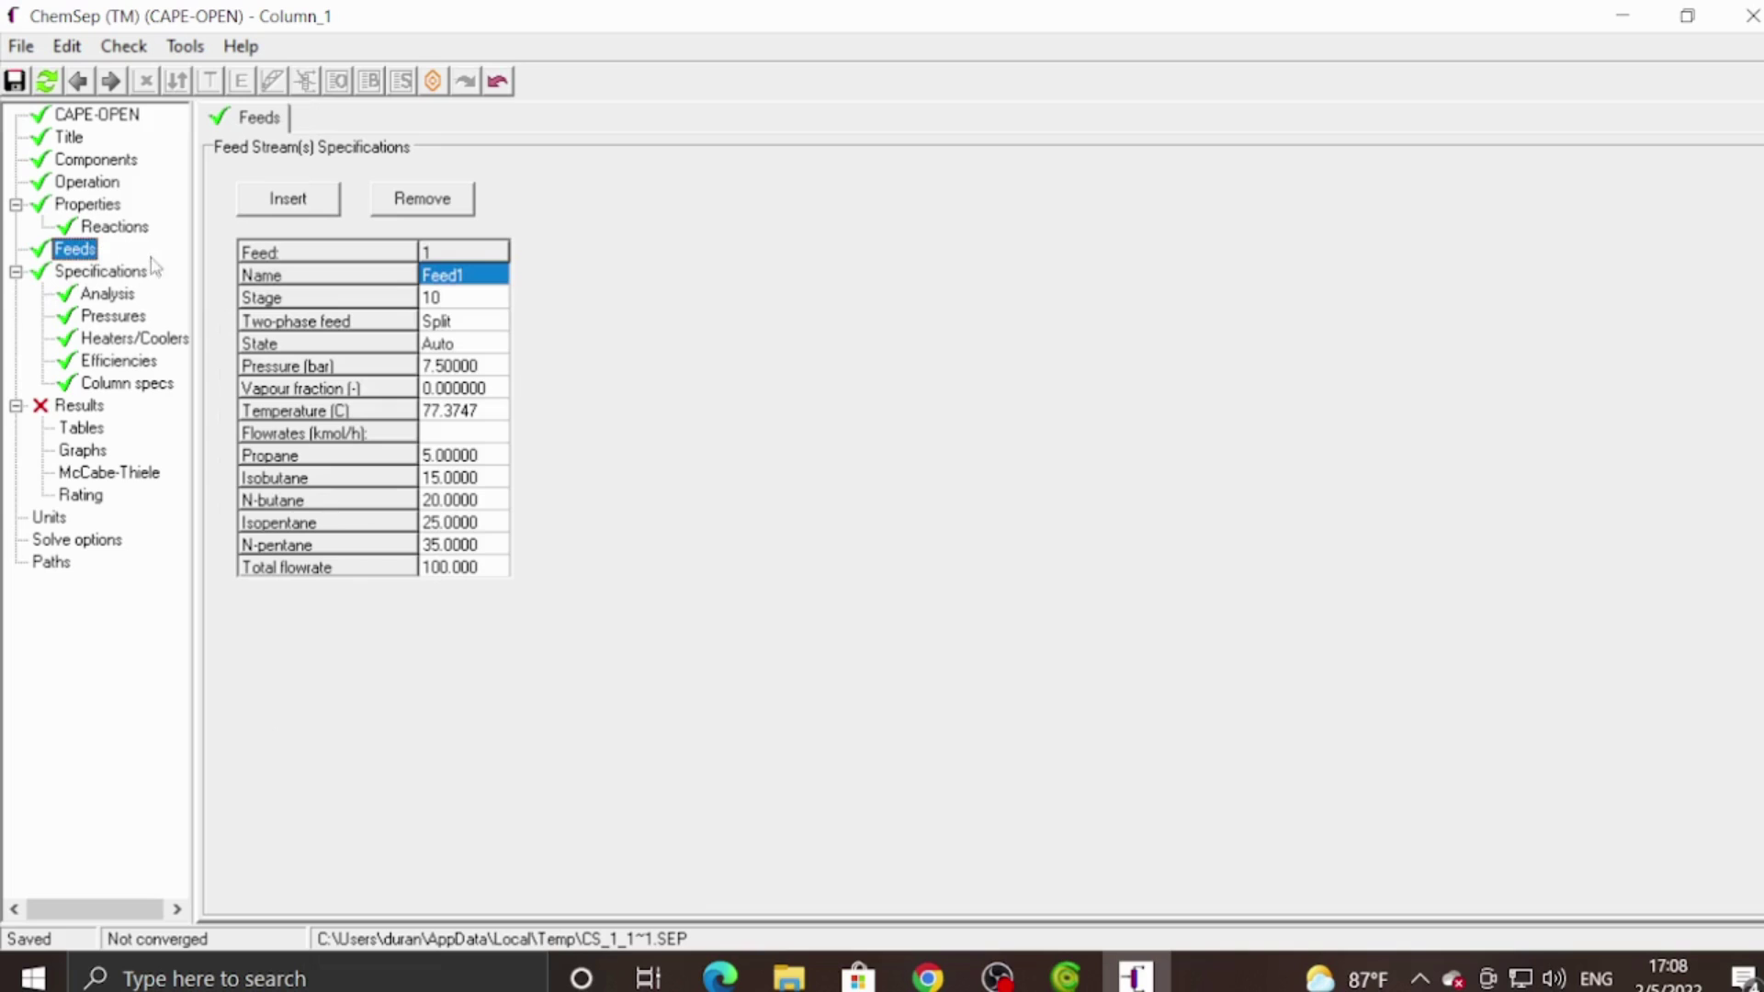
pyautogui.click(465, 296)
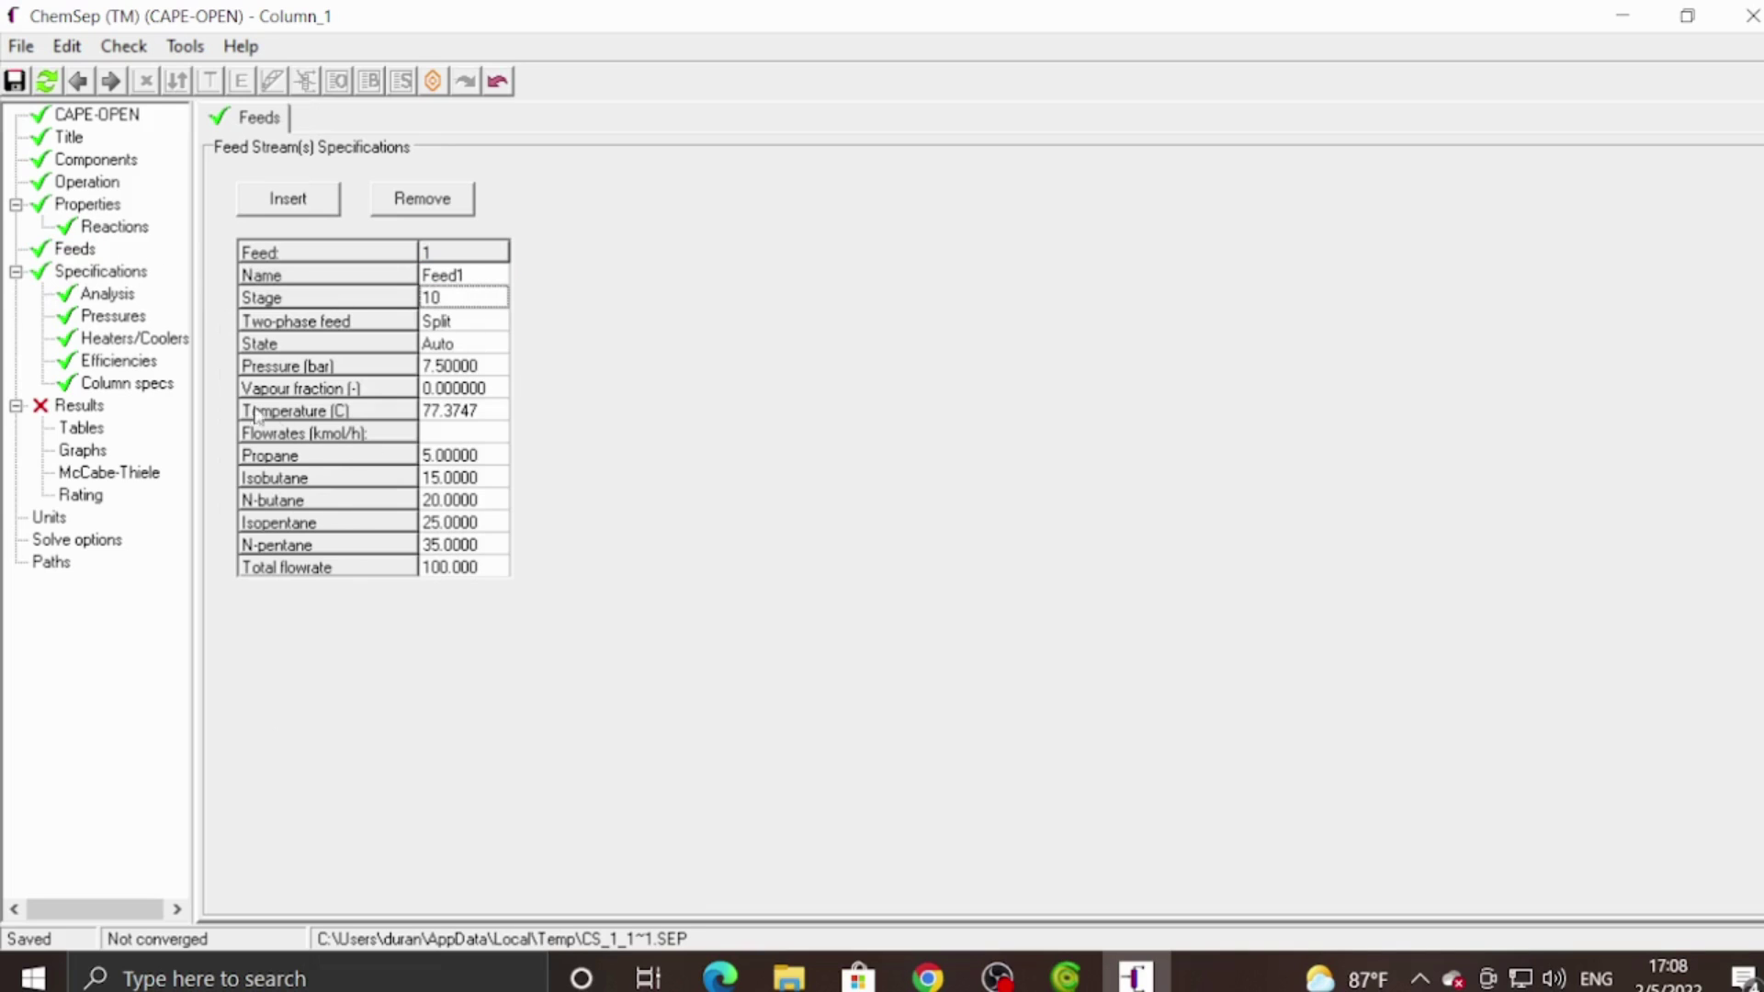
pyautogui.click(110, 274)
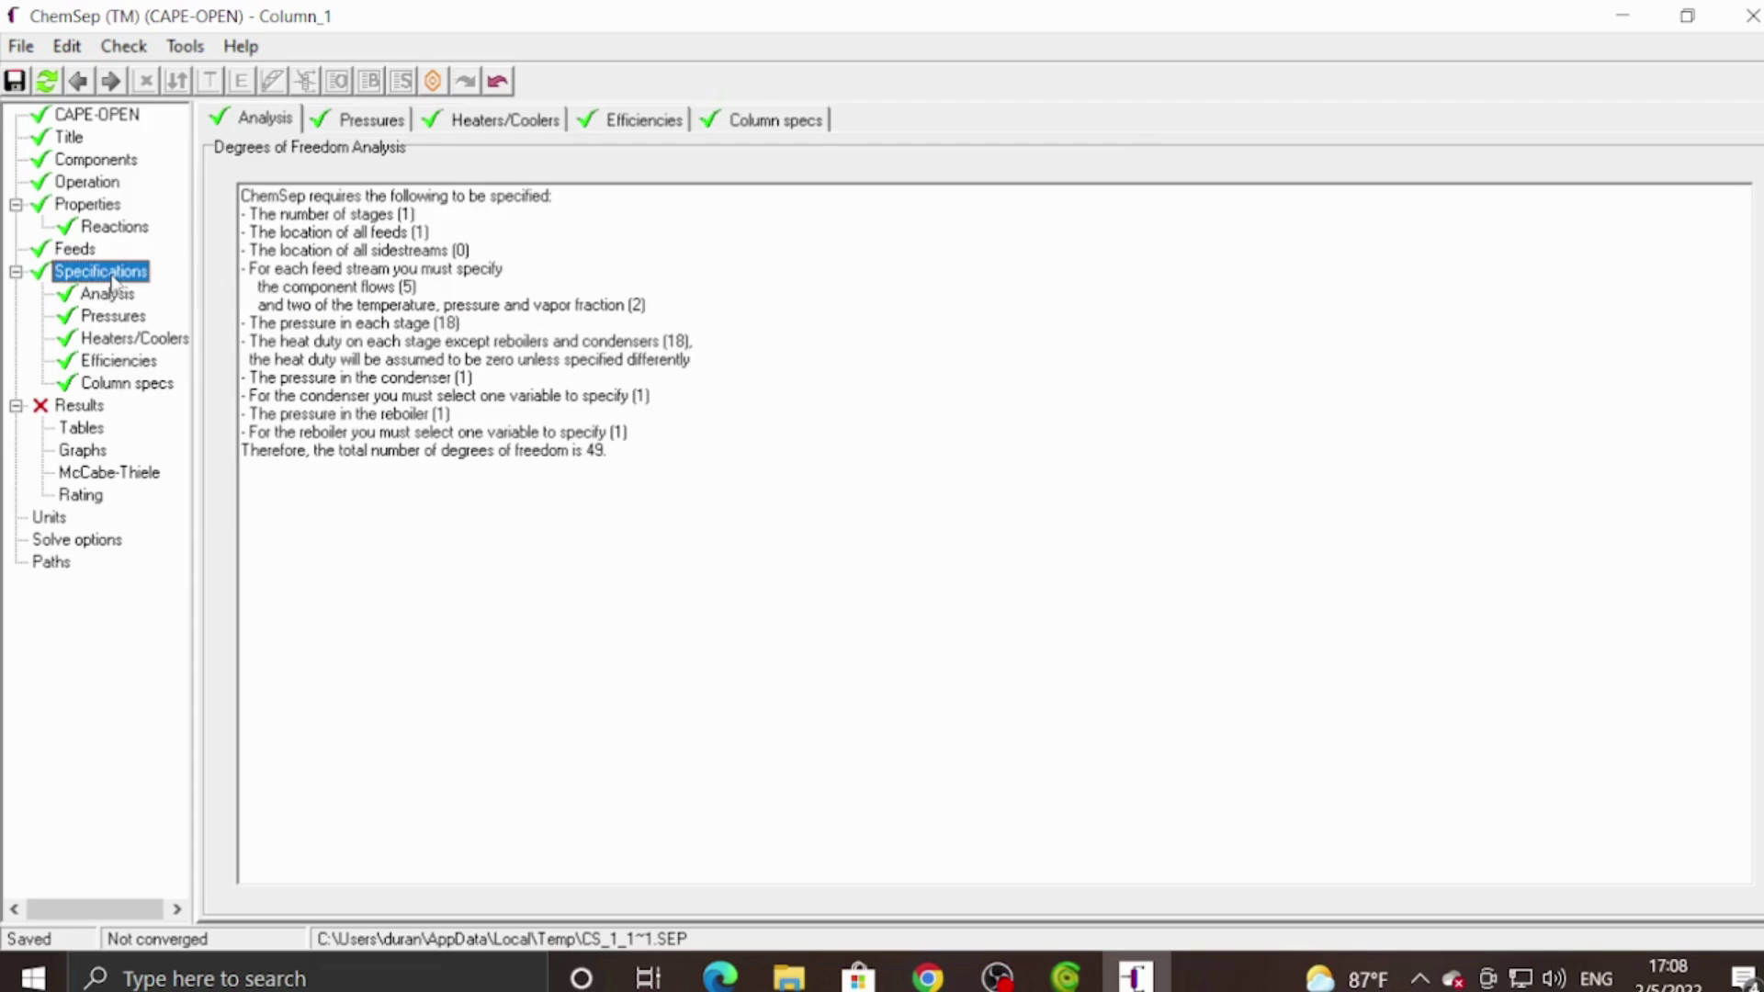
# Set both the condenser pressure and the top pressure of the column to 7.5 bar.
pyautogui.click(363, 121)
pyautogui.doubleClick(453, 197)
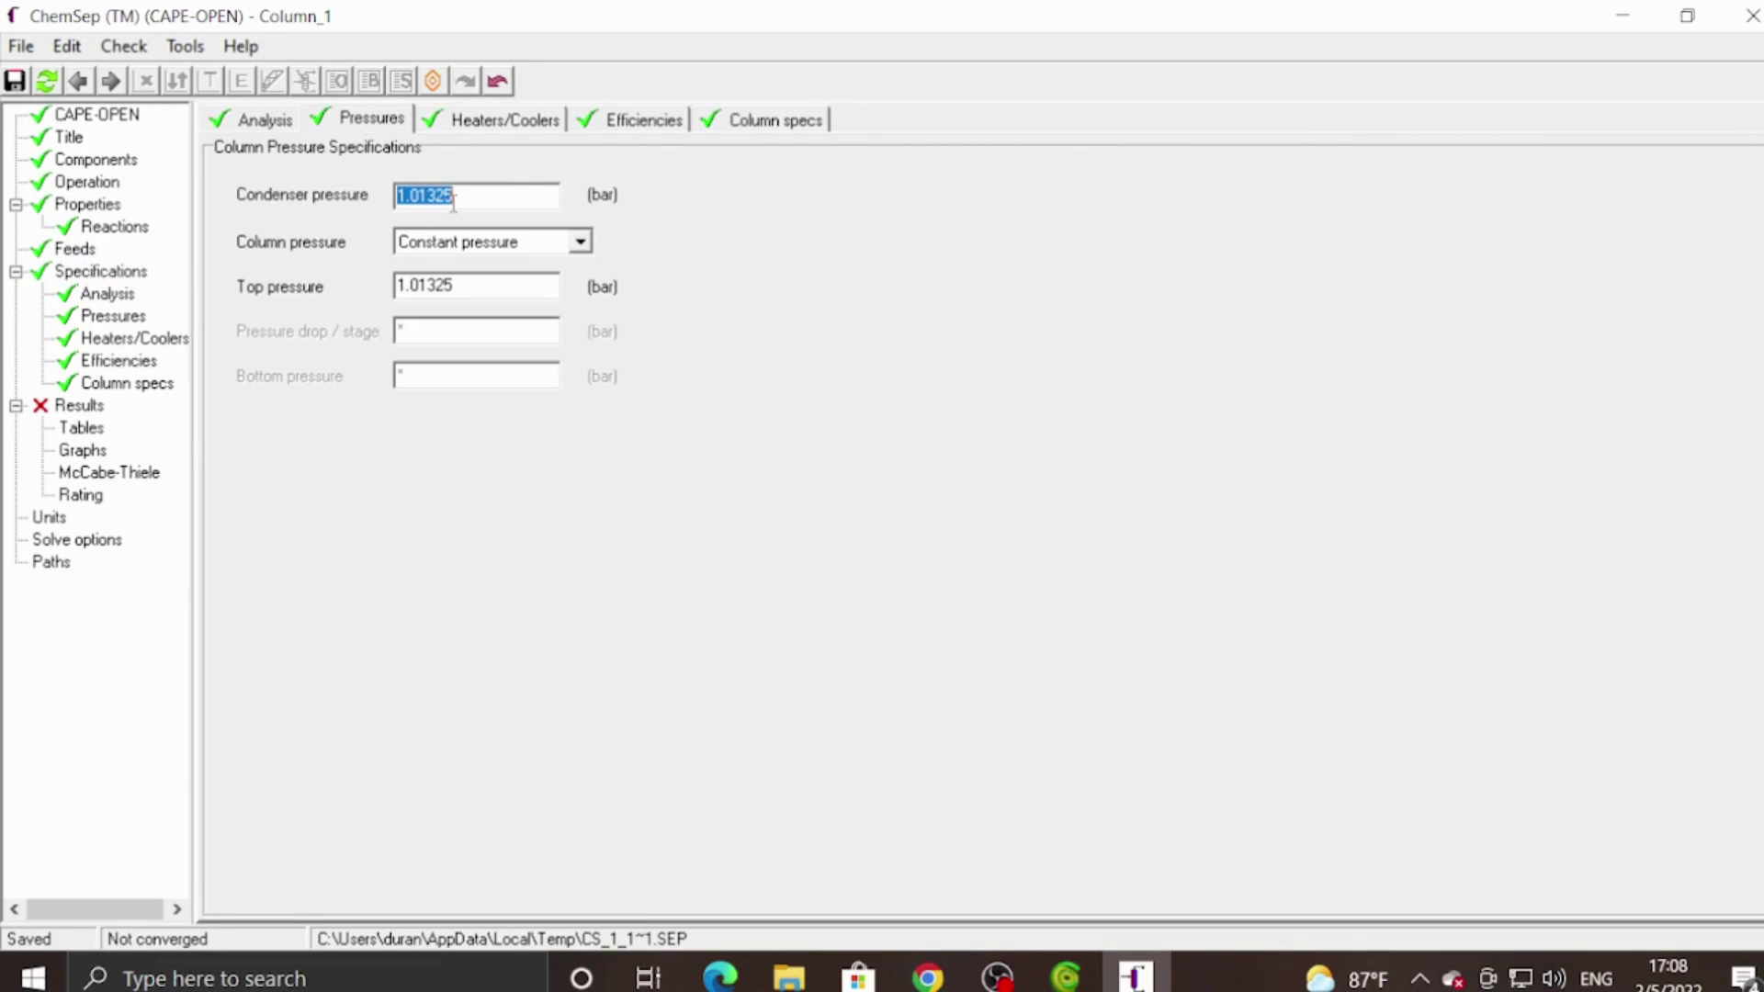
pyautogui.write('7.5')
pyautogui.doubleClick(451, 285)
pyautogui.write('7')
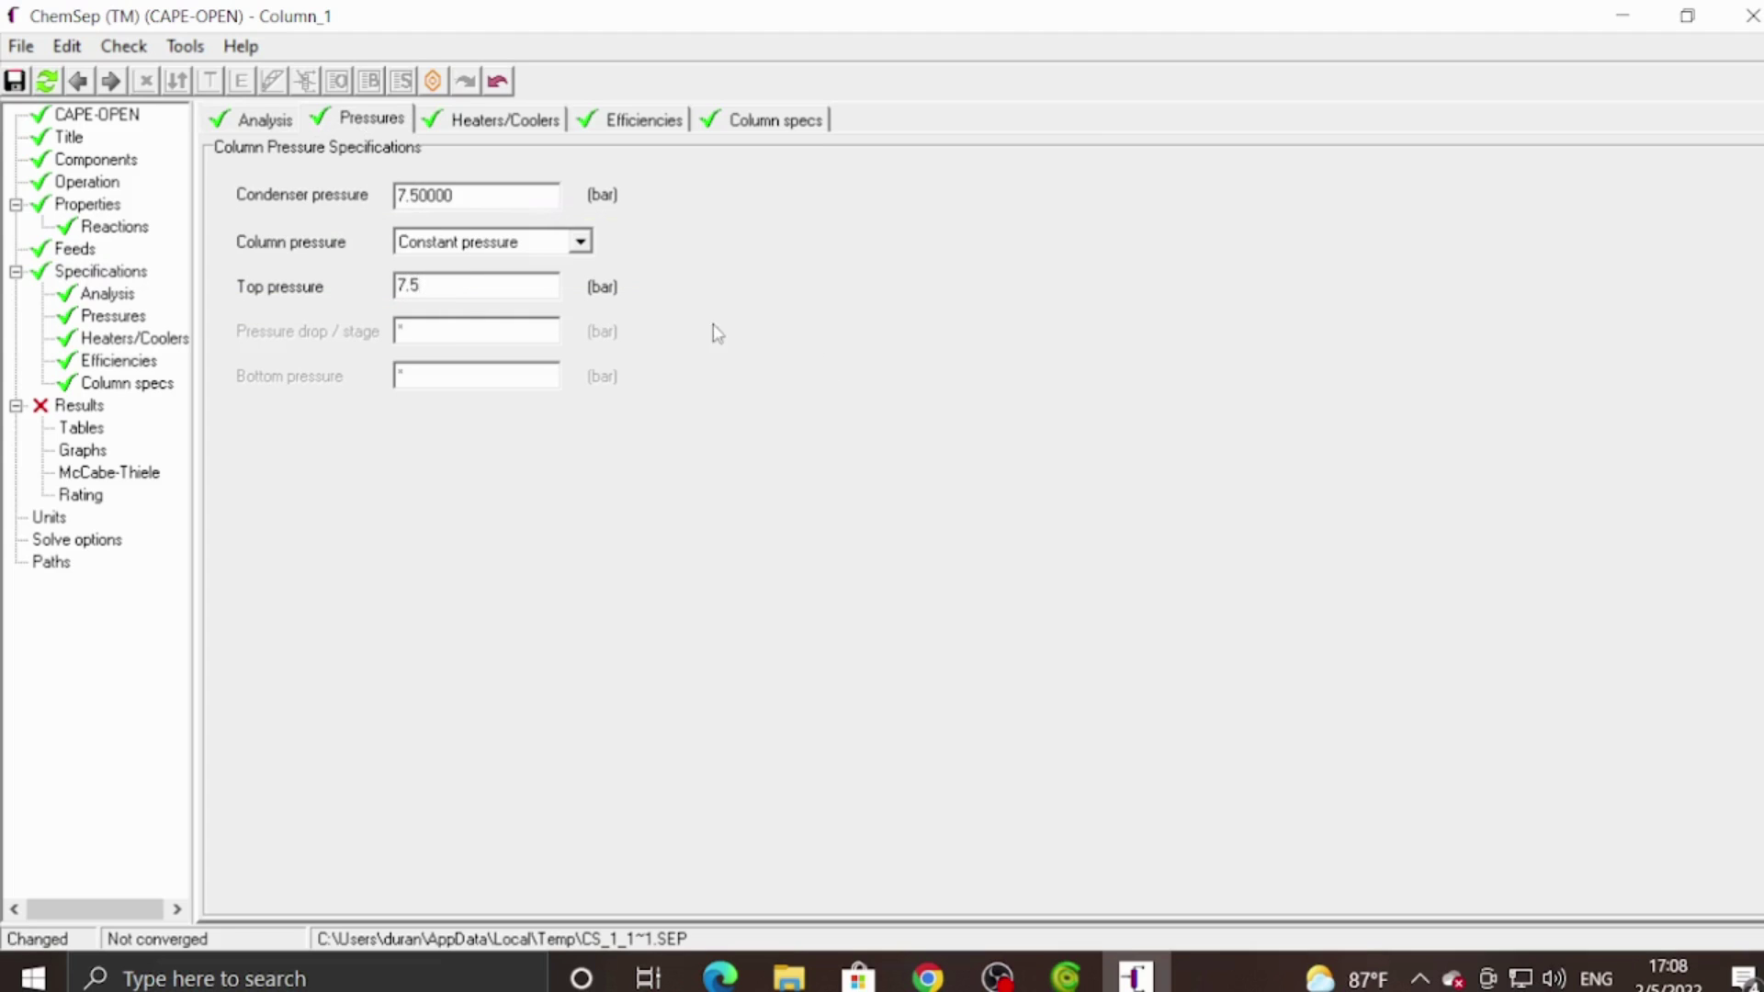
pyautogui.click(513, 193)
# Save and close the ChemSep column specification, and update the column's flowsheet icon to match its configuration.
pyautogui.click(14, 81)
pyautogui.click(1750, 17)
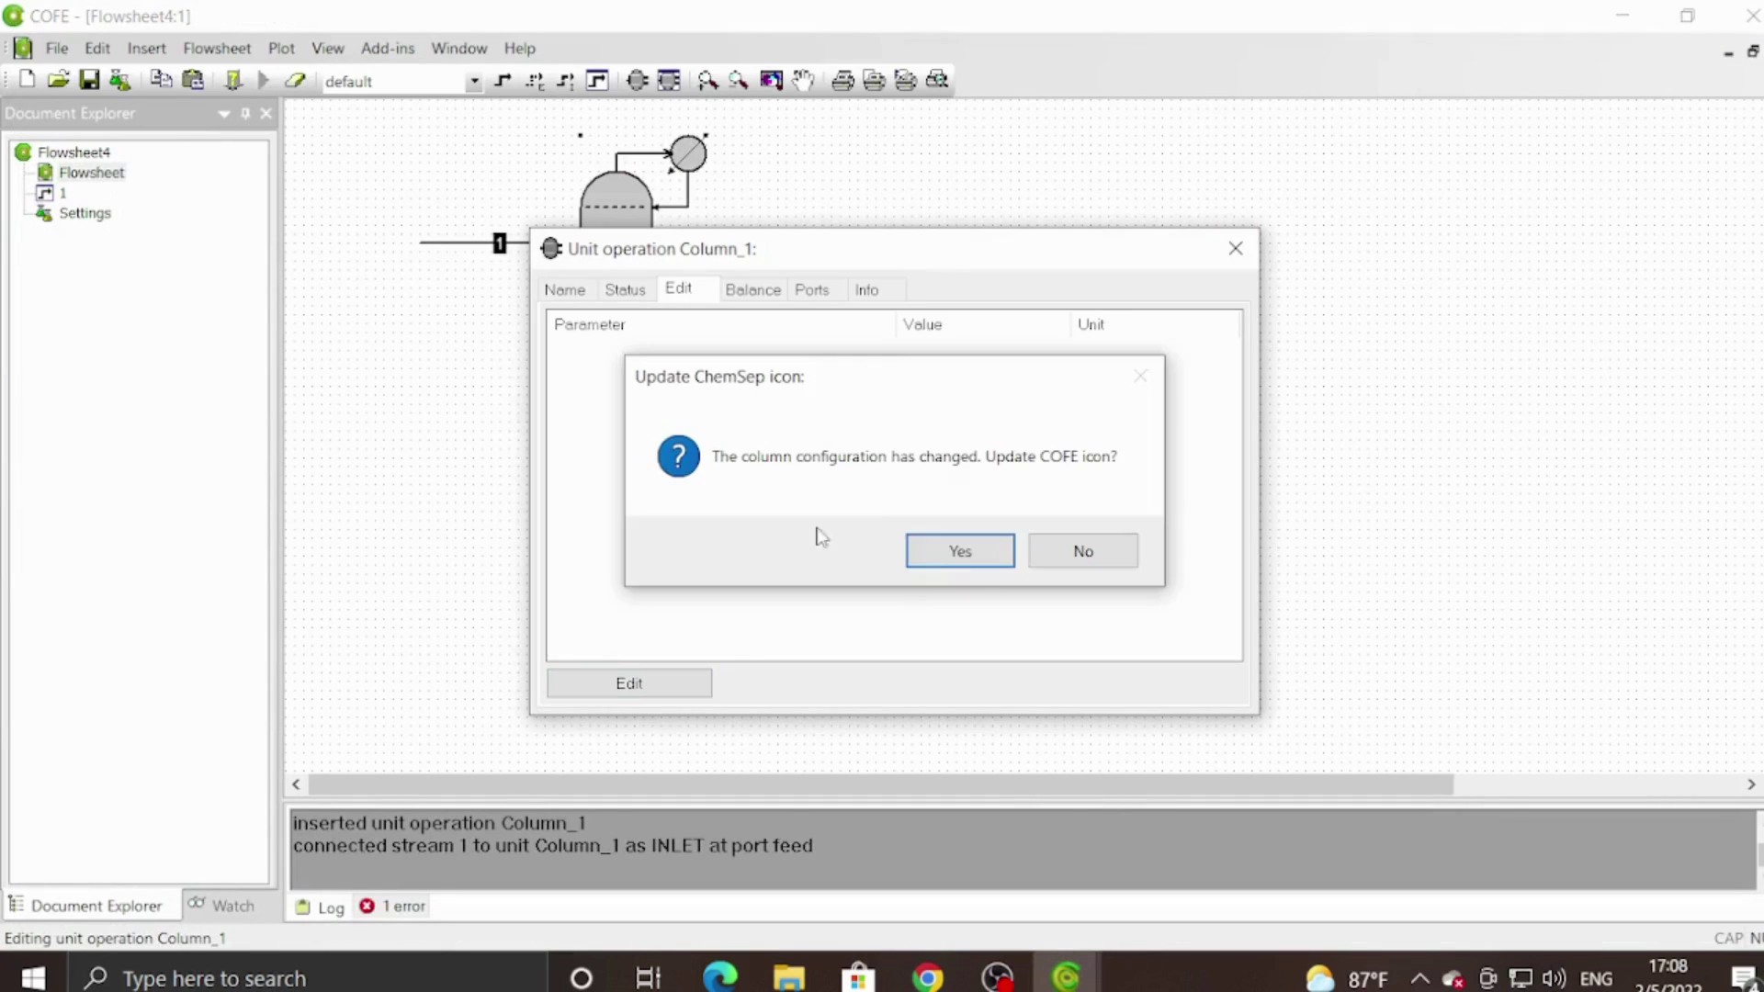
pyautogui.click(945, 554)
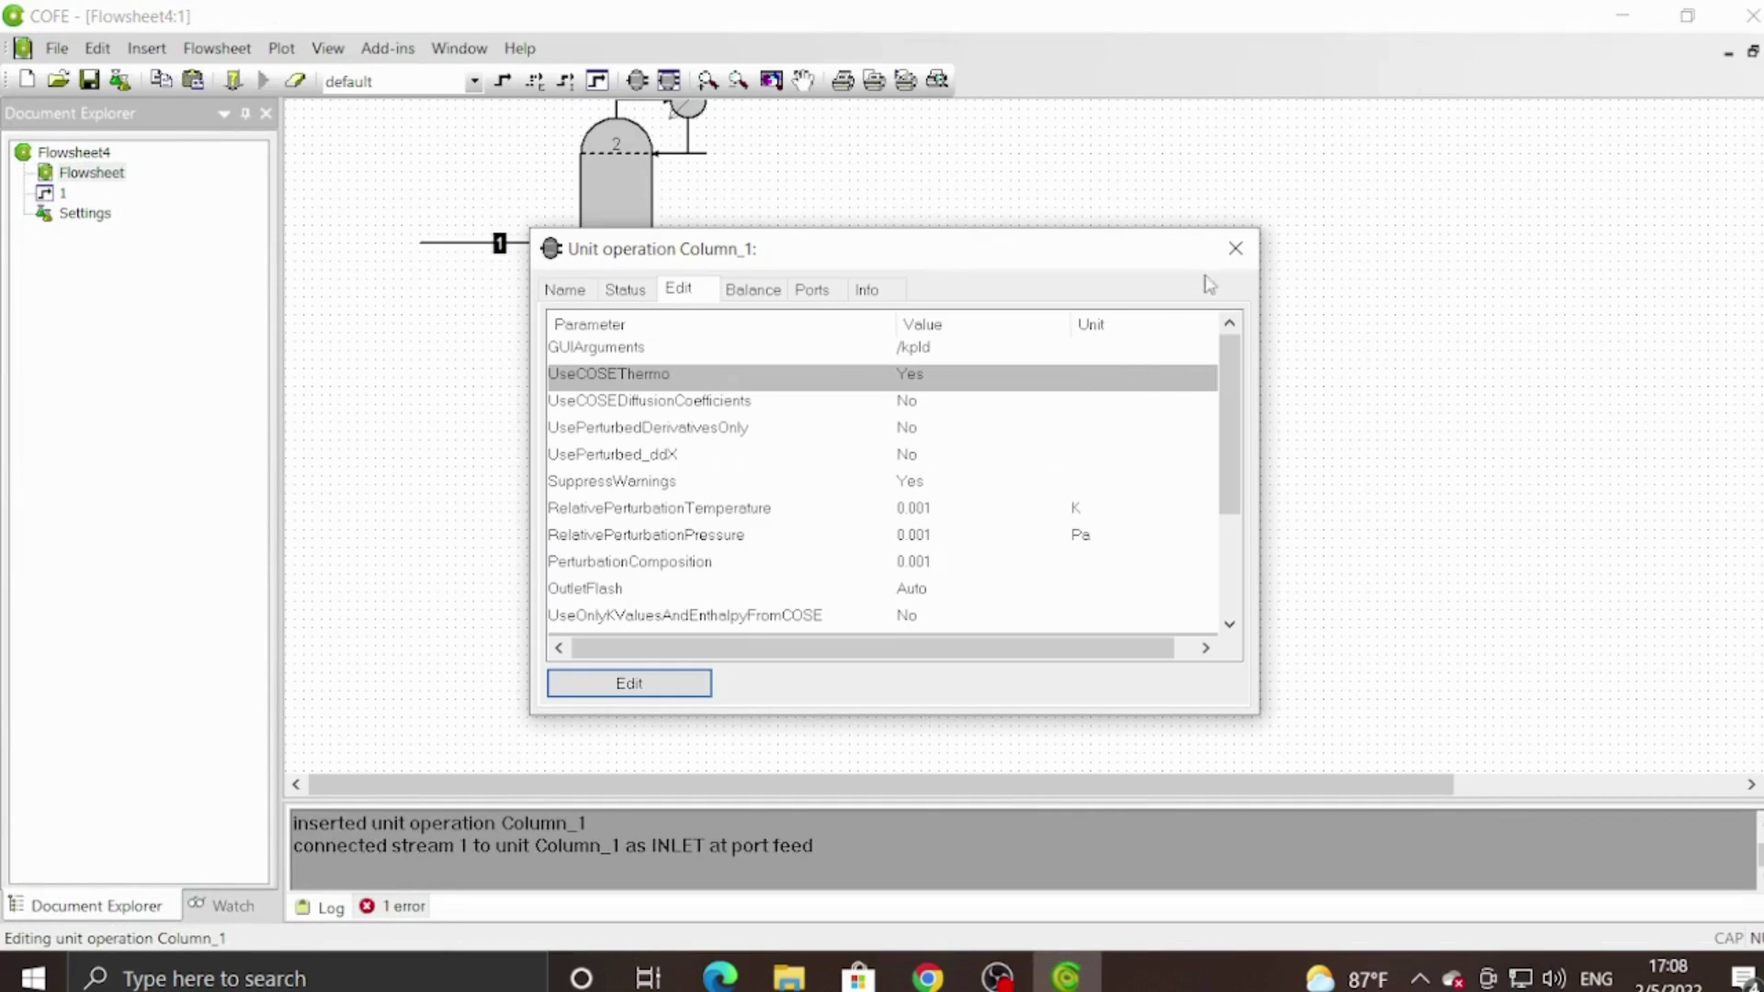
pyautogui.click(1236, 248)
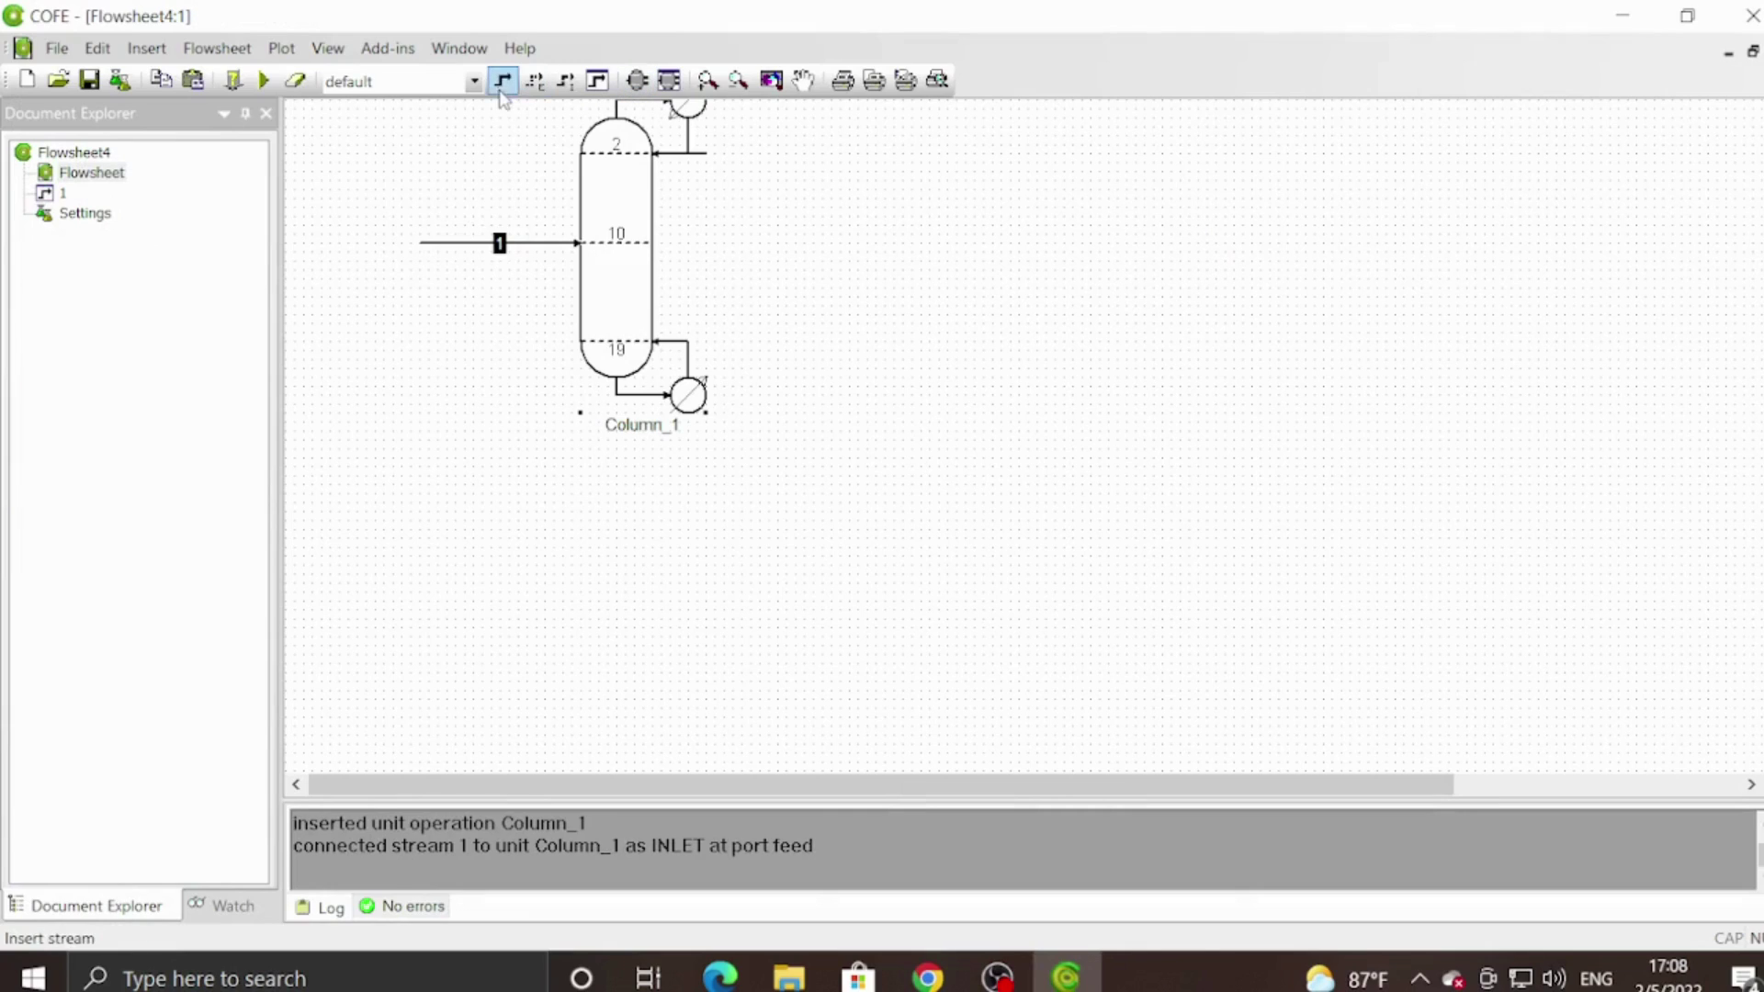
# Insert a short horizontal material stream at the column's condenser outlet and connect it to the TopProduct port.
pyautogui.scroll(2, 1673, 433)
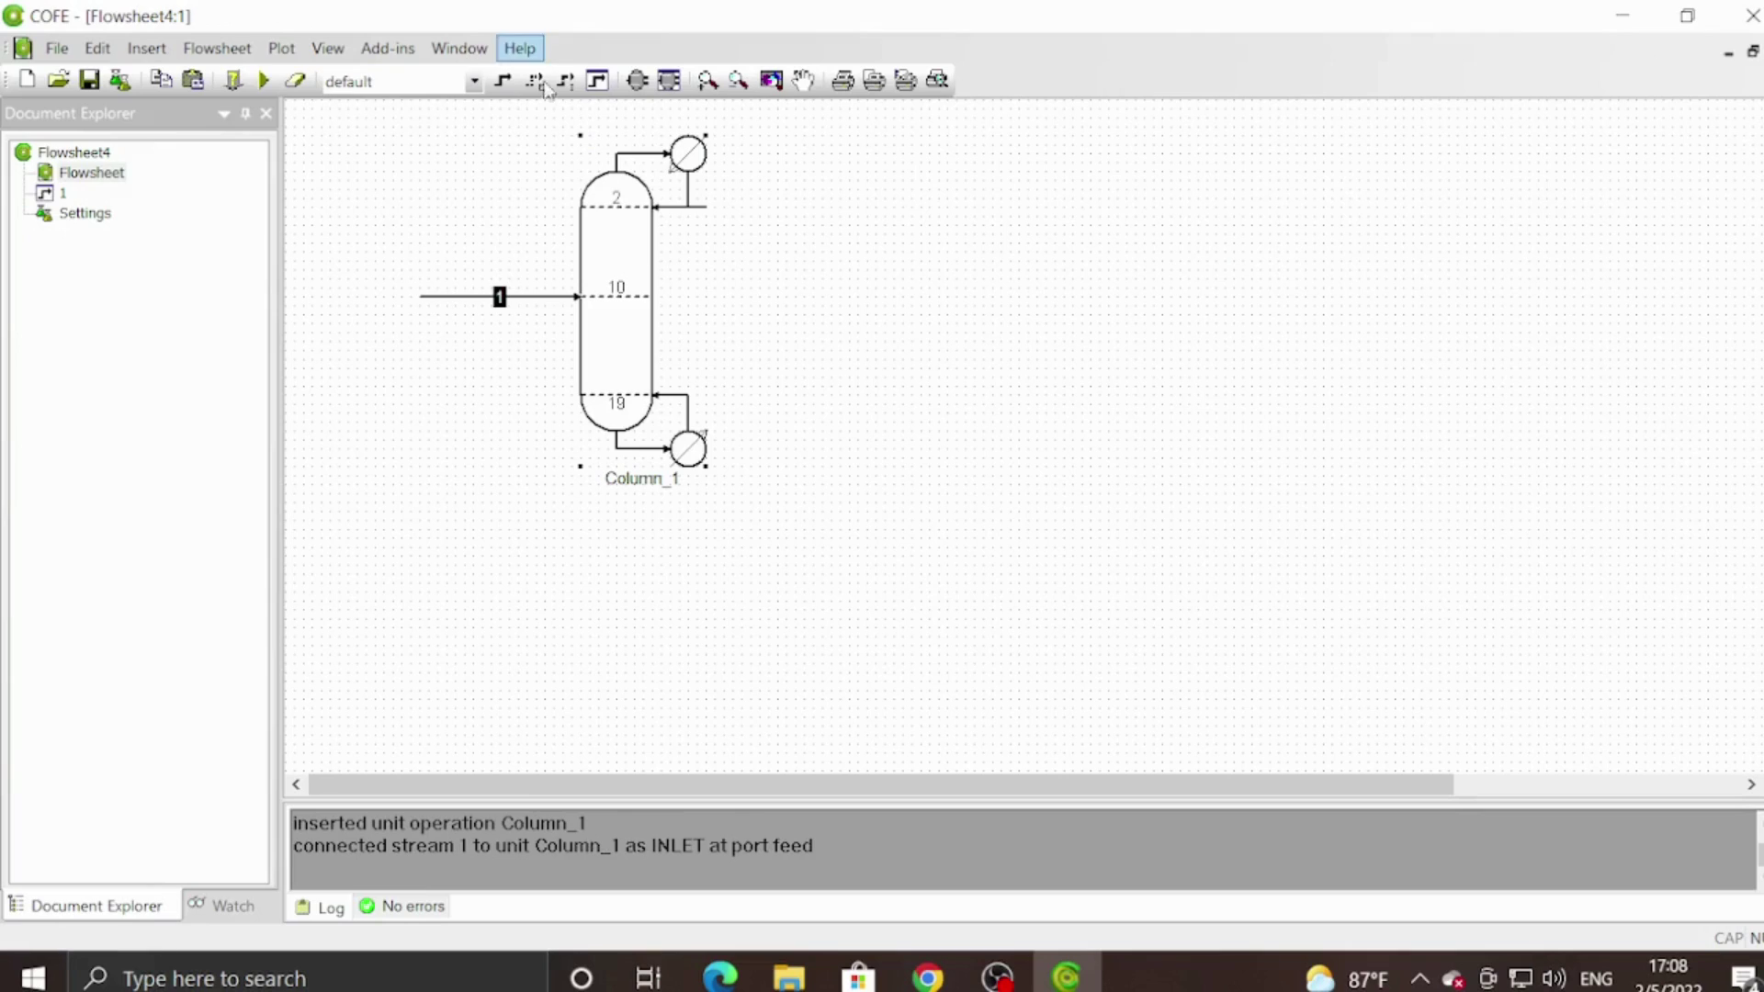
pyautogui.click(504, 81)
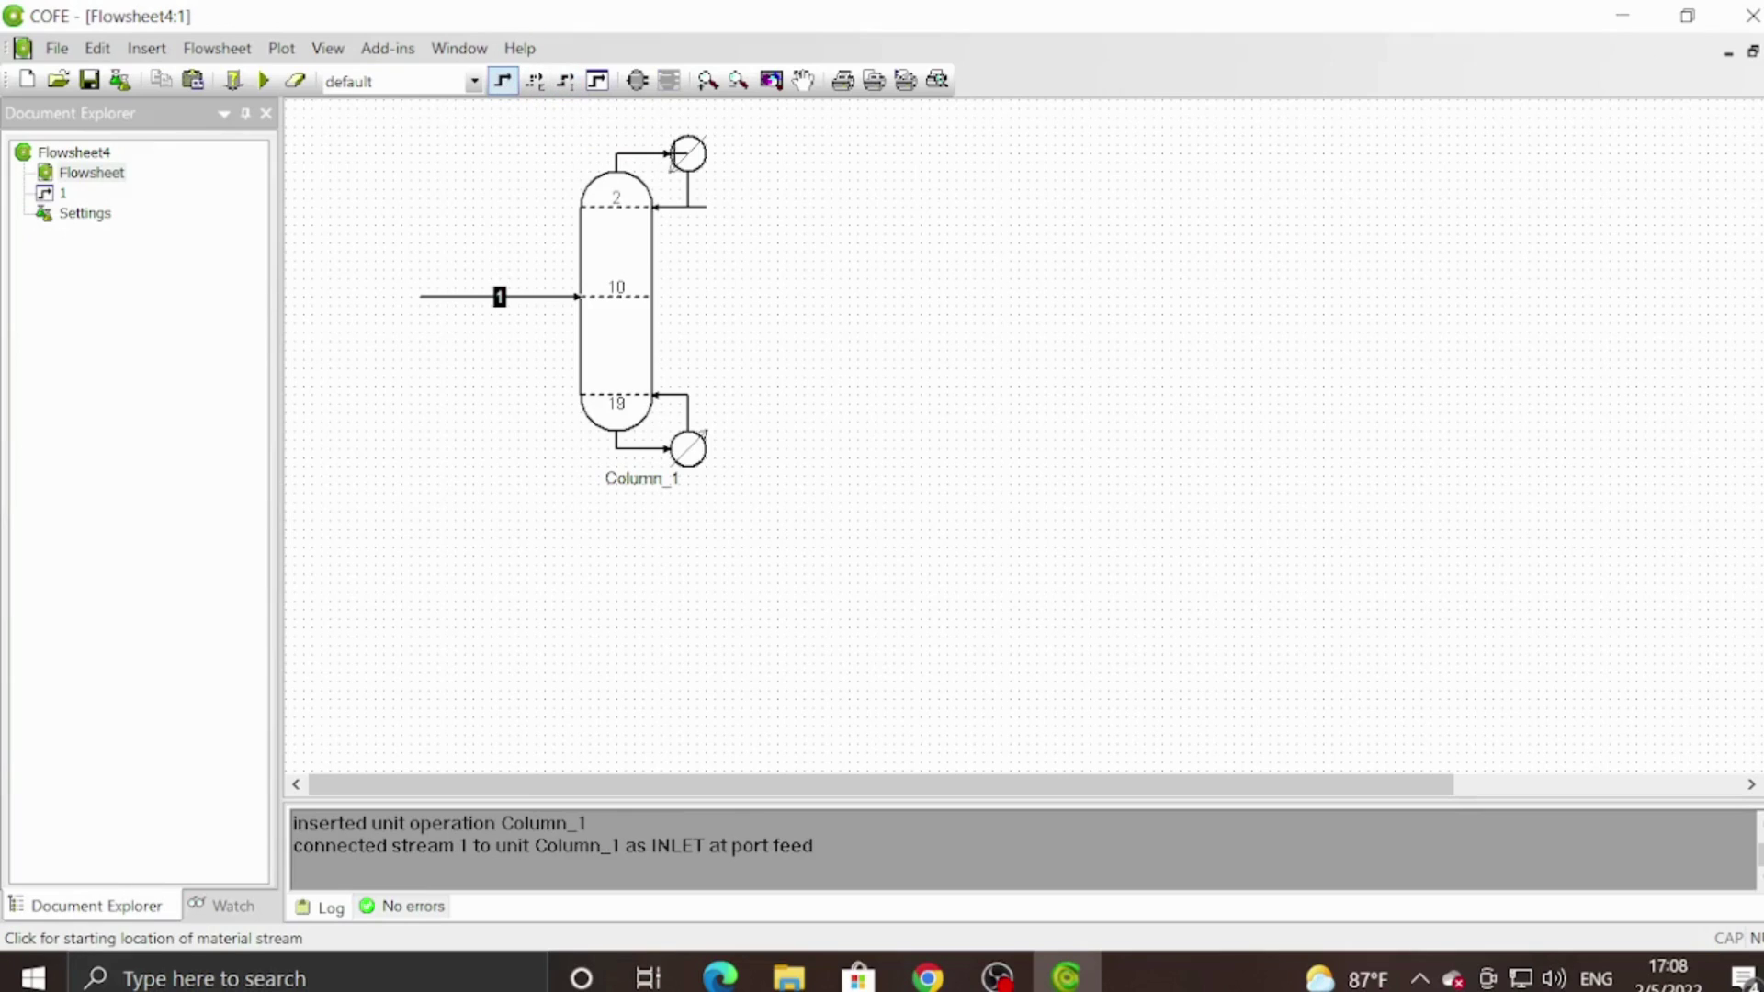
pyautogui.click(706, 207)
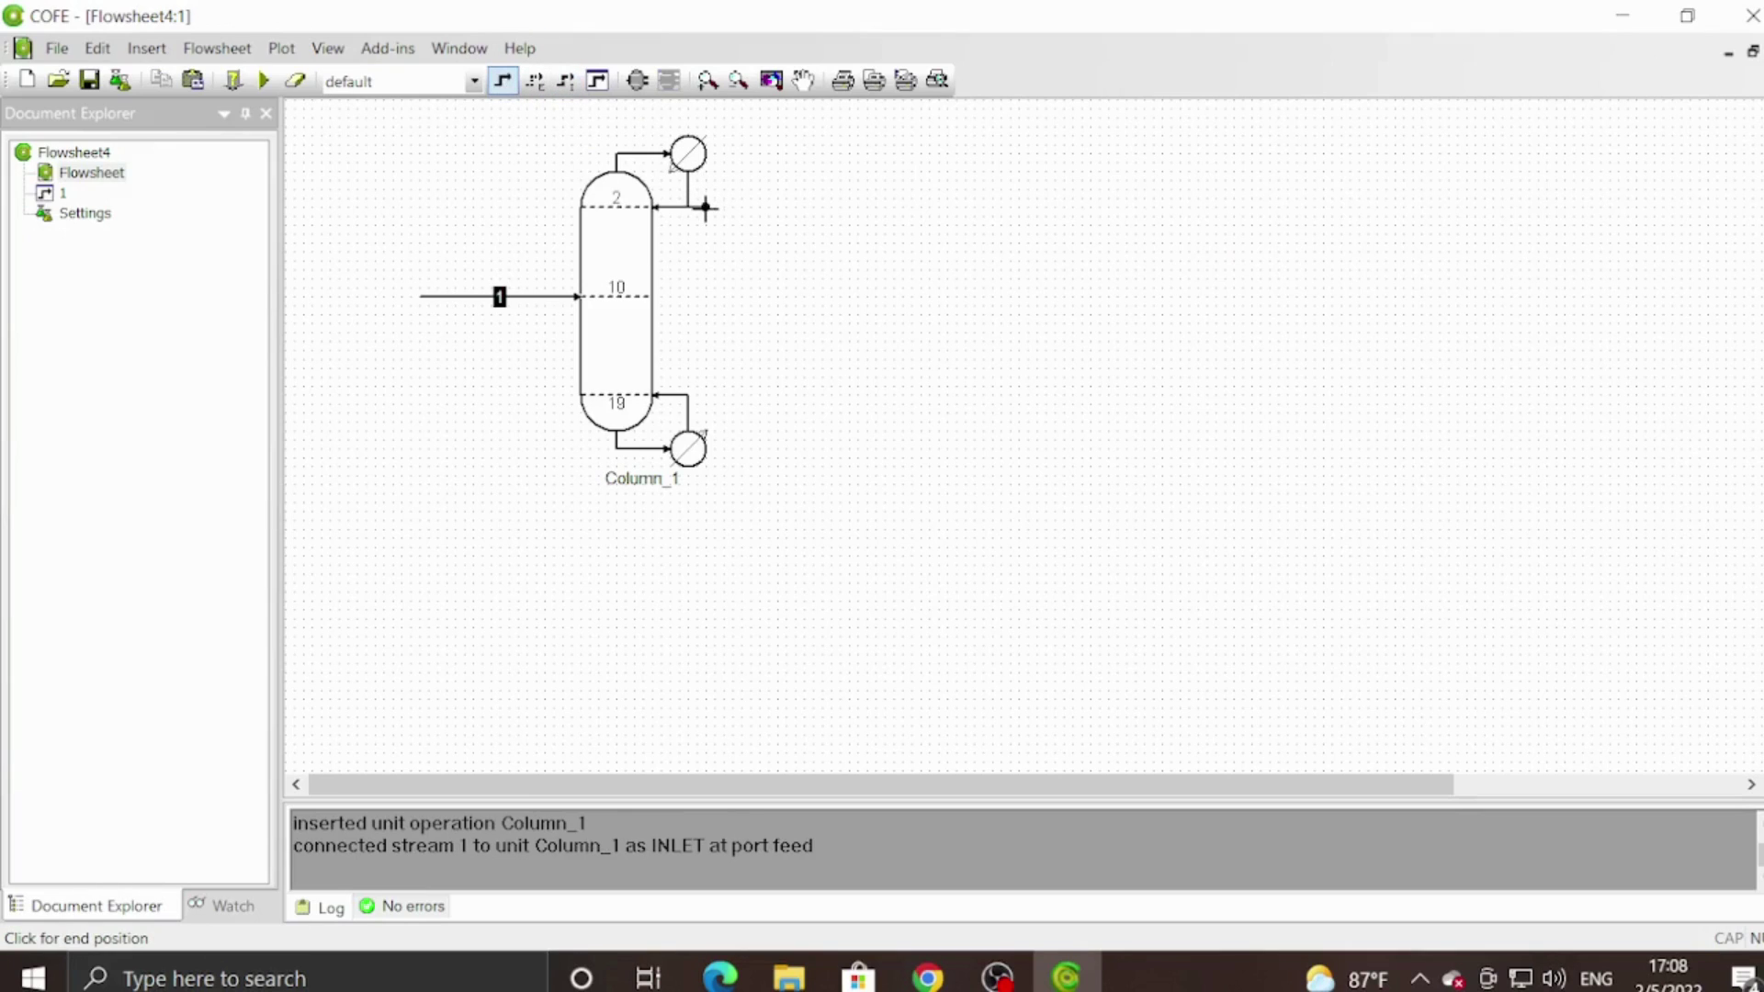
pyautogui.click(804, 207)
pyautogui.click(988, 404)
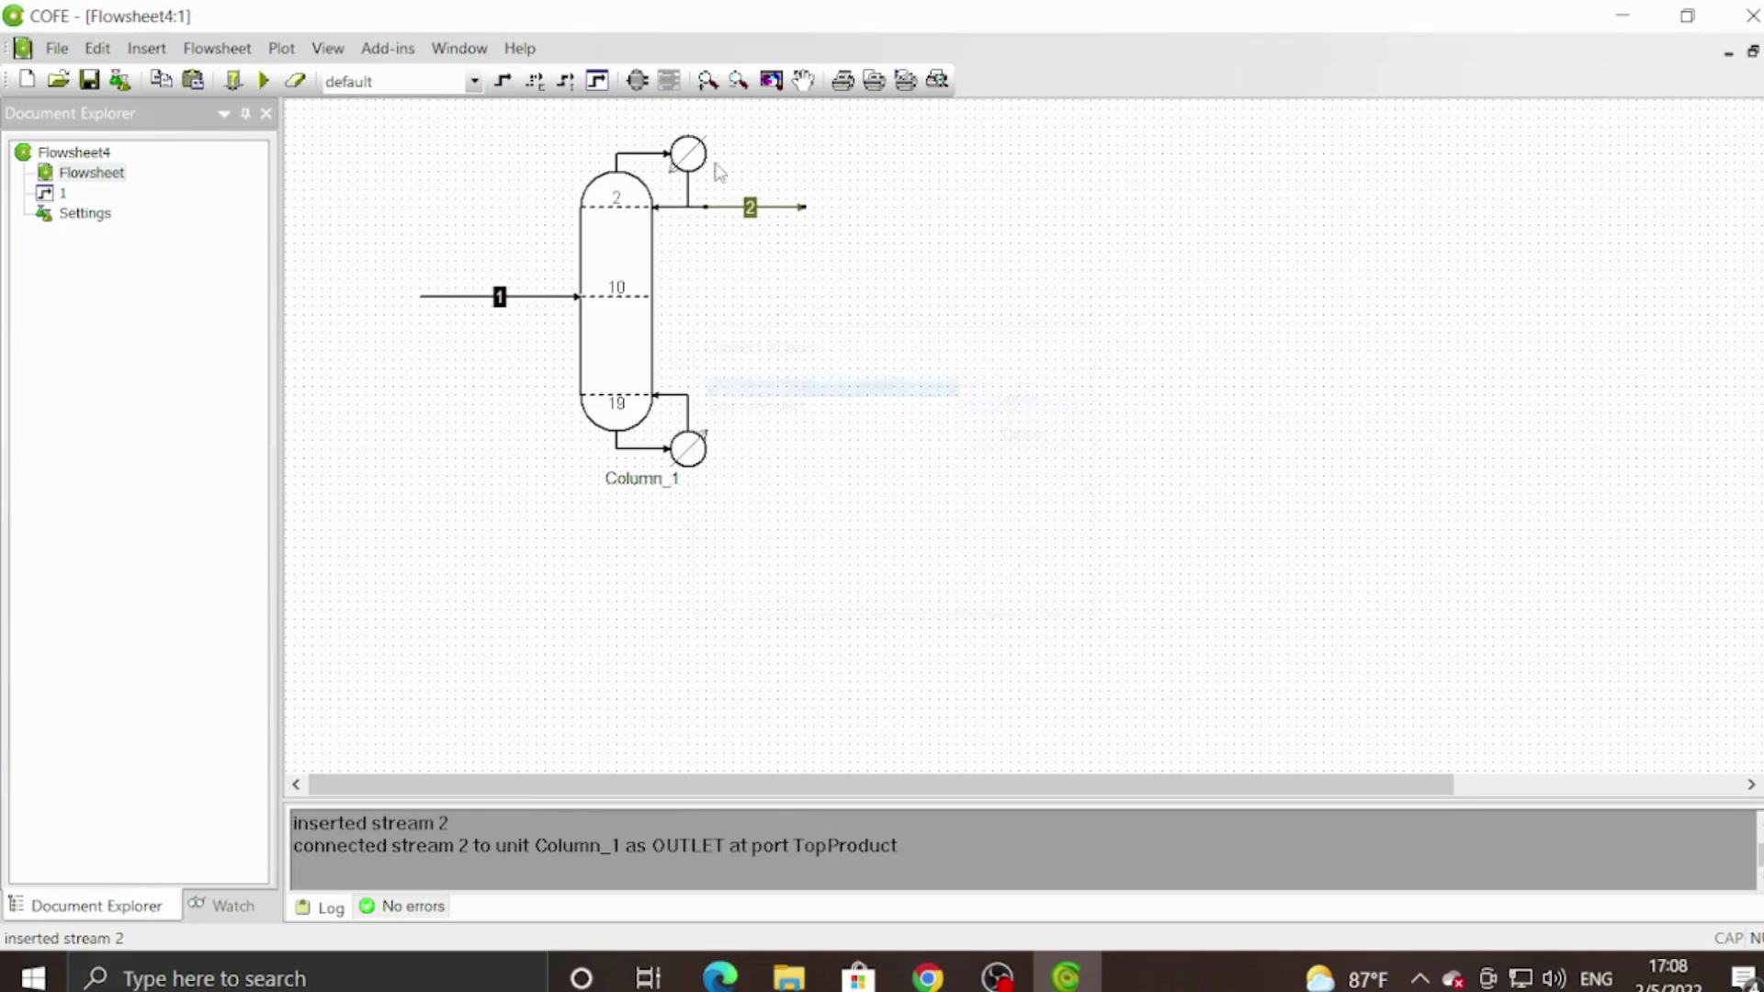
# Insert a short horizontal material stream at the column's reboiler outlet and connect it to the BottomProduct port.
pyautogui.click(503, 81)
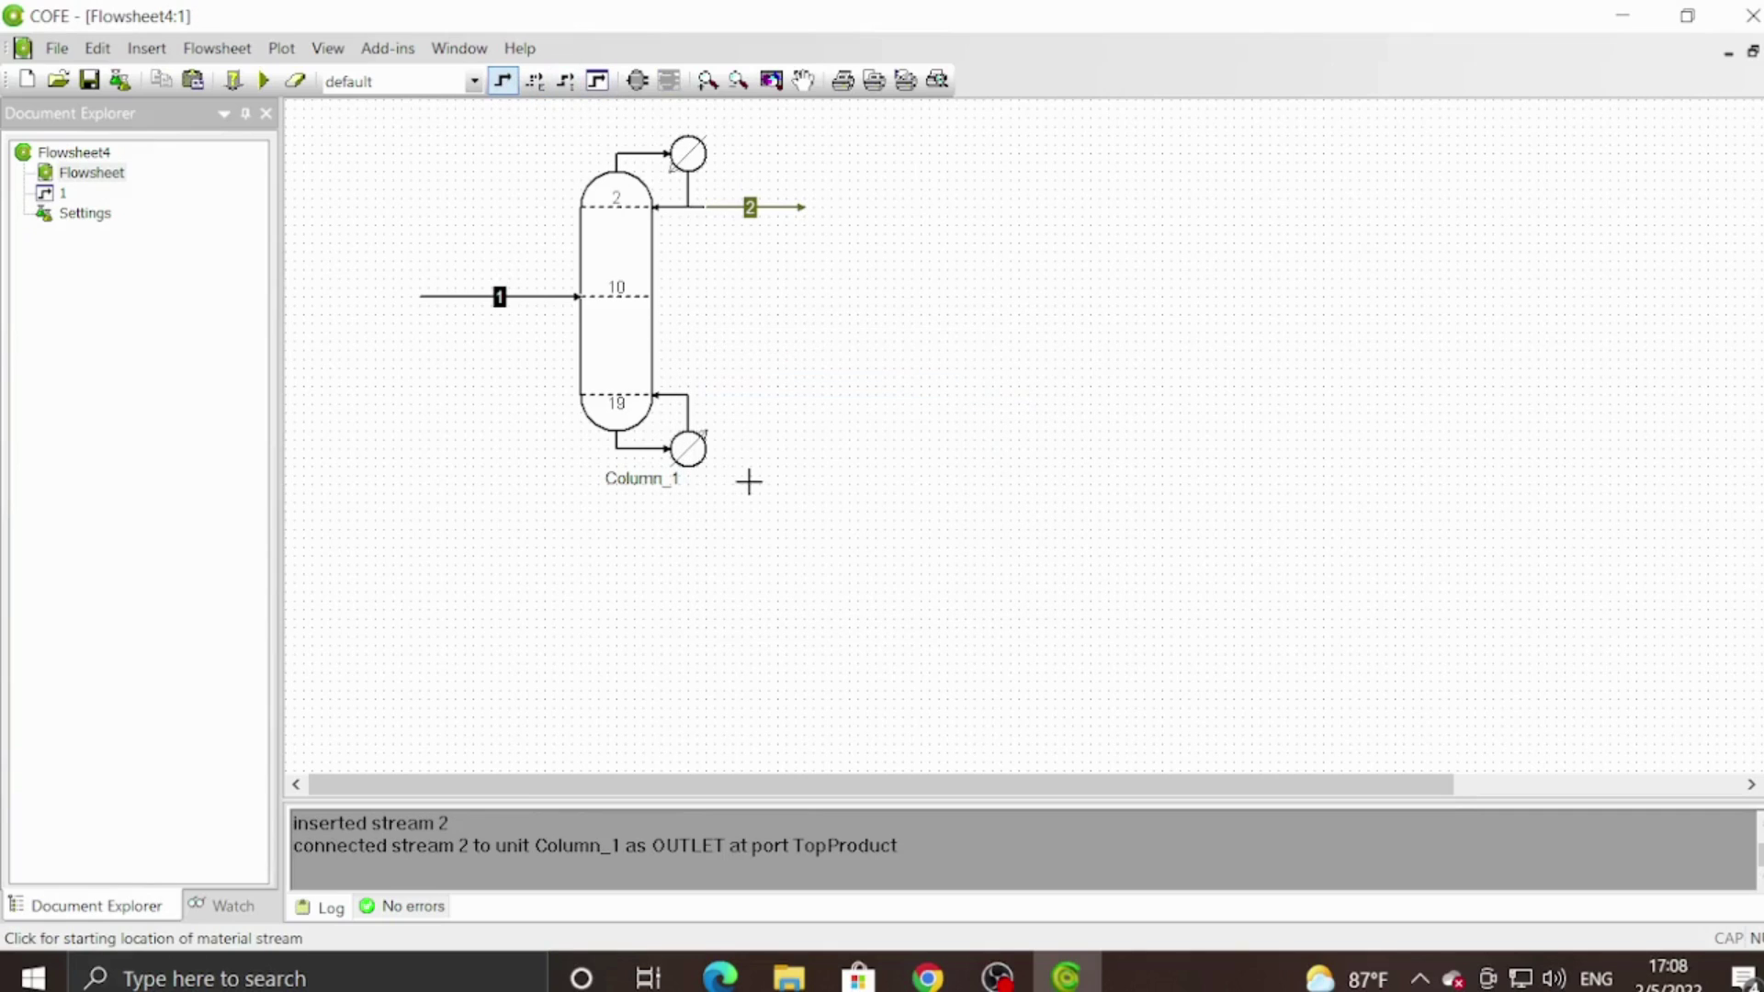
pyautogui.click(706, 446)
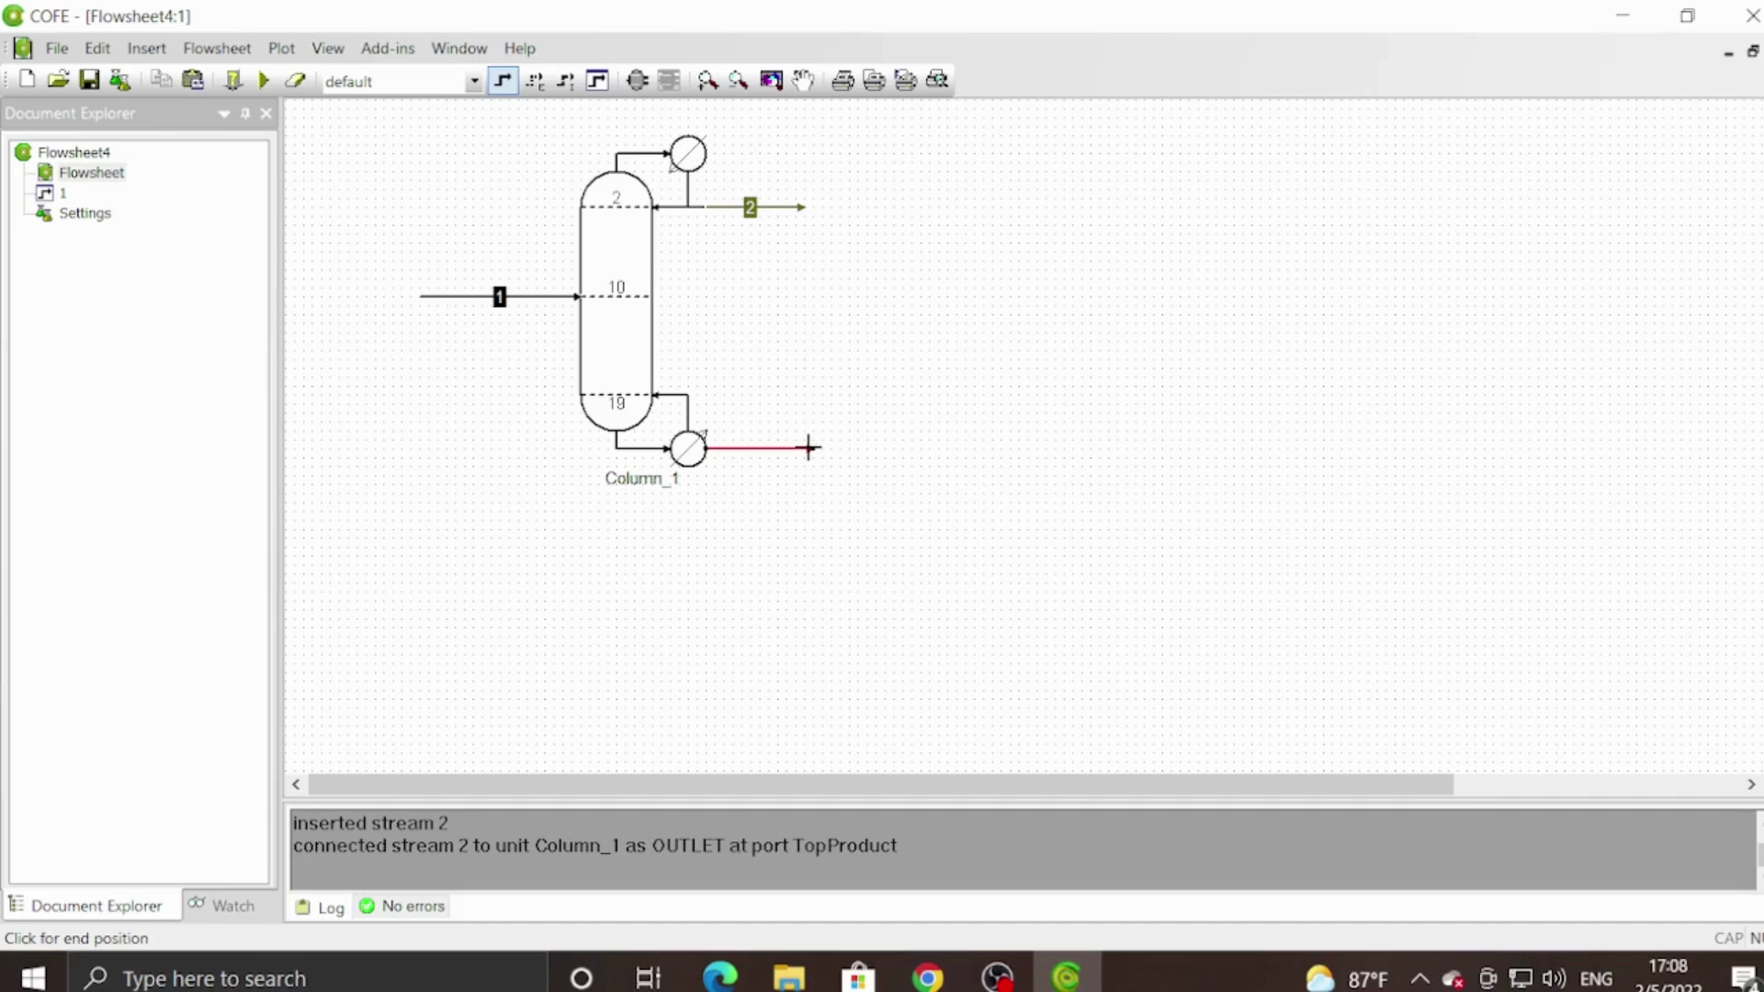
pyautogui.click(807, 448)
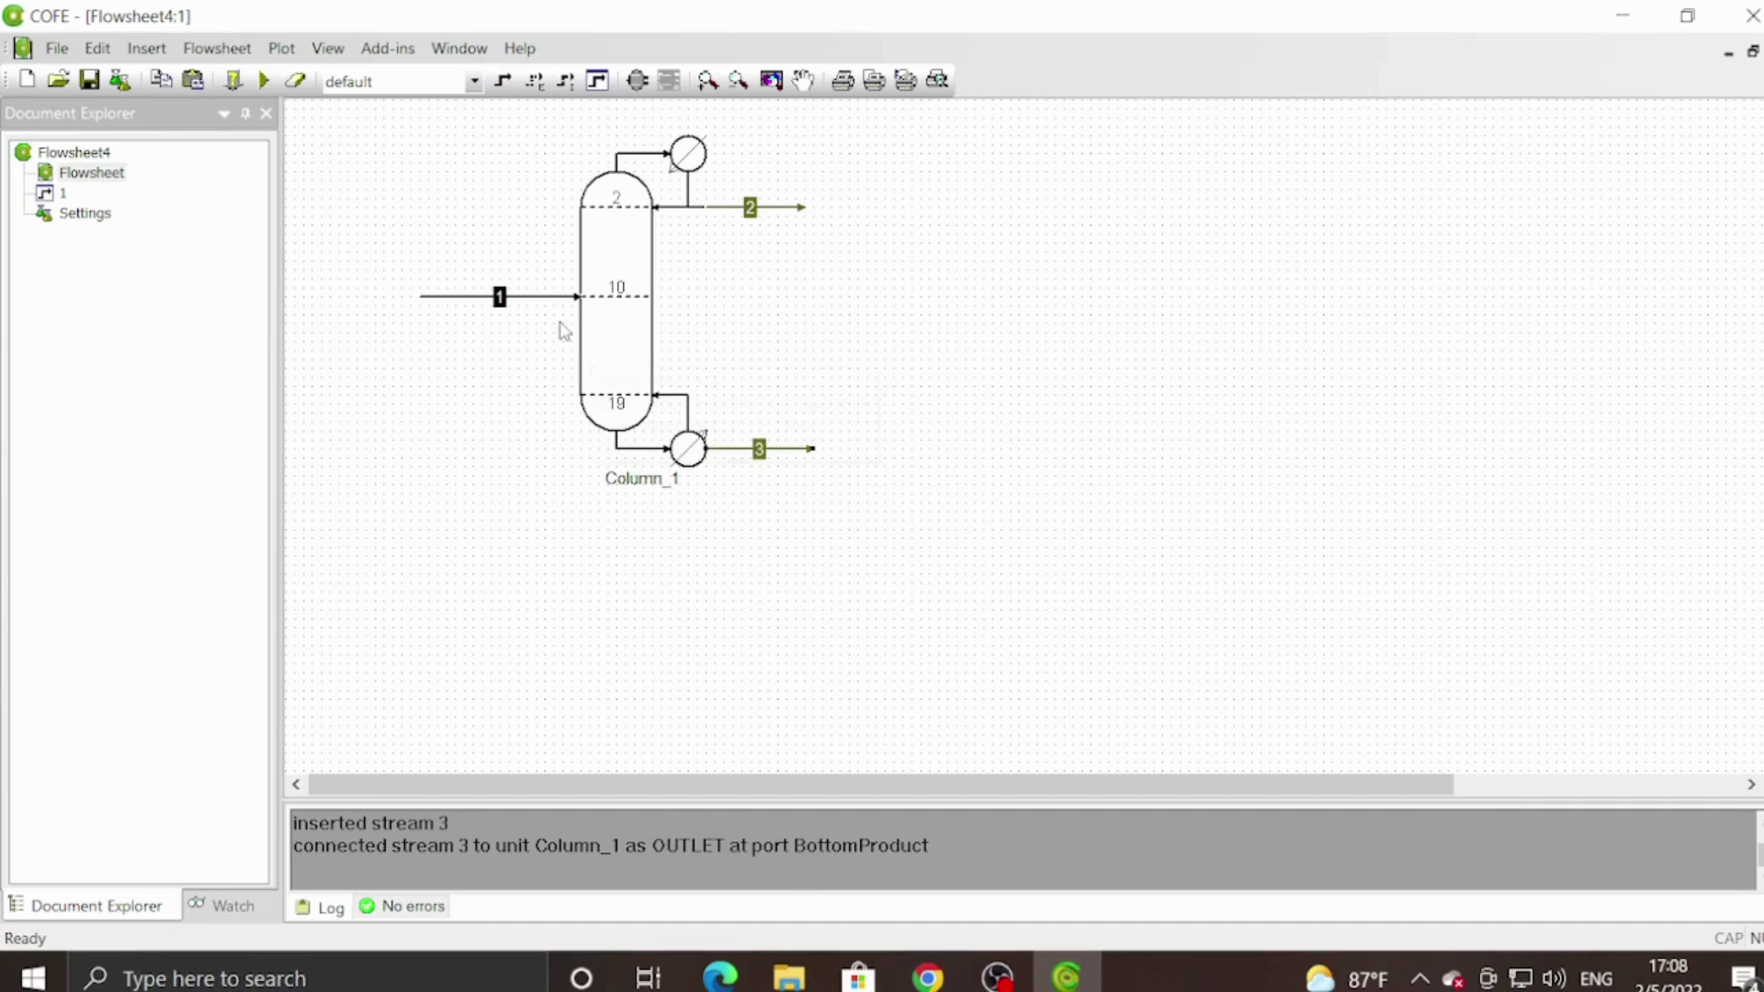
# Solve the flowsheet and enlarge the message log to check the column's warning.
pyautogui.click(264, 80)
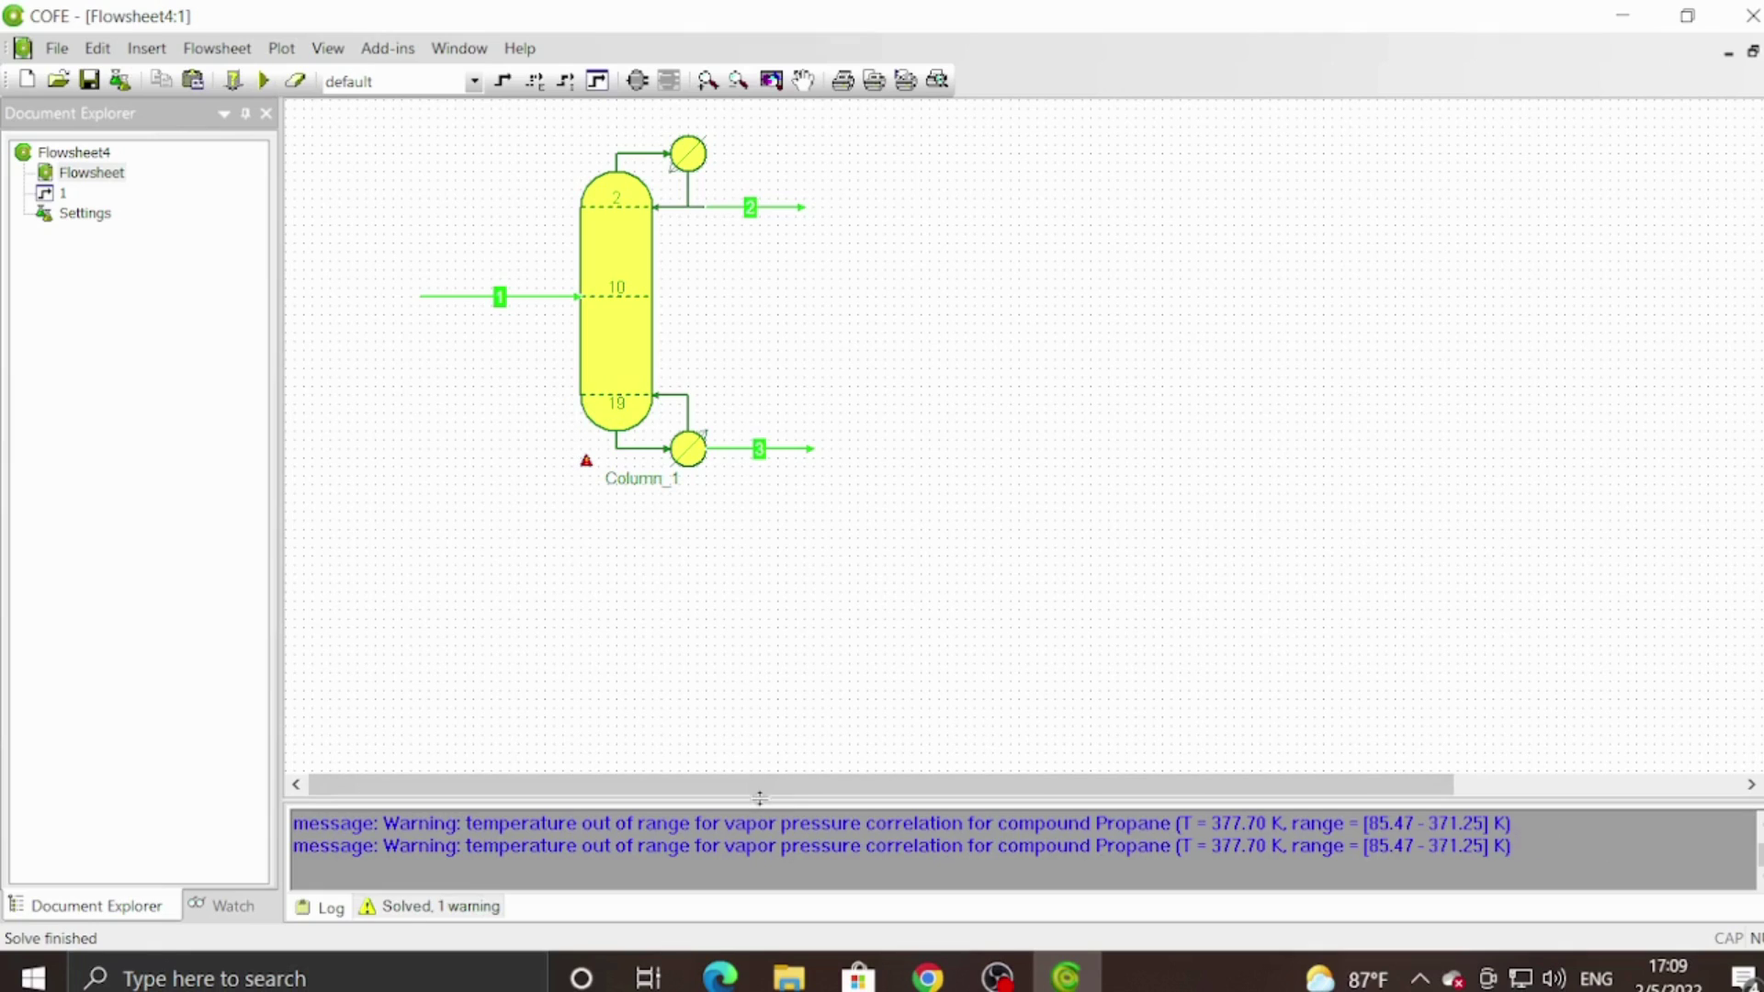
pyautogui.moveTo(760, 798); pyautogui.dragTo(771, 748)
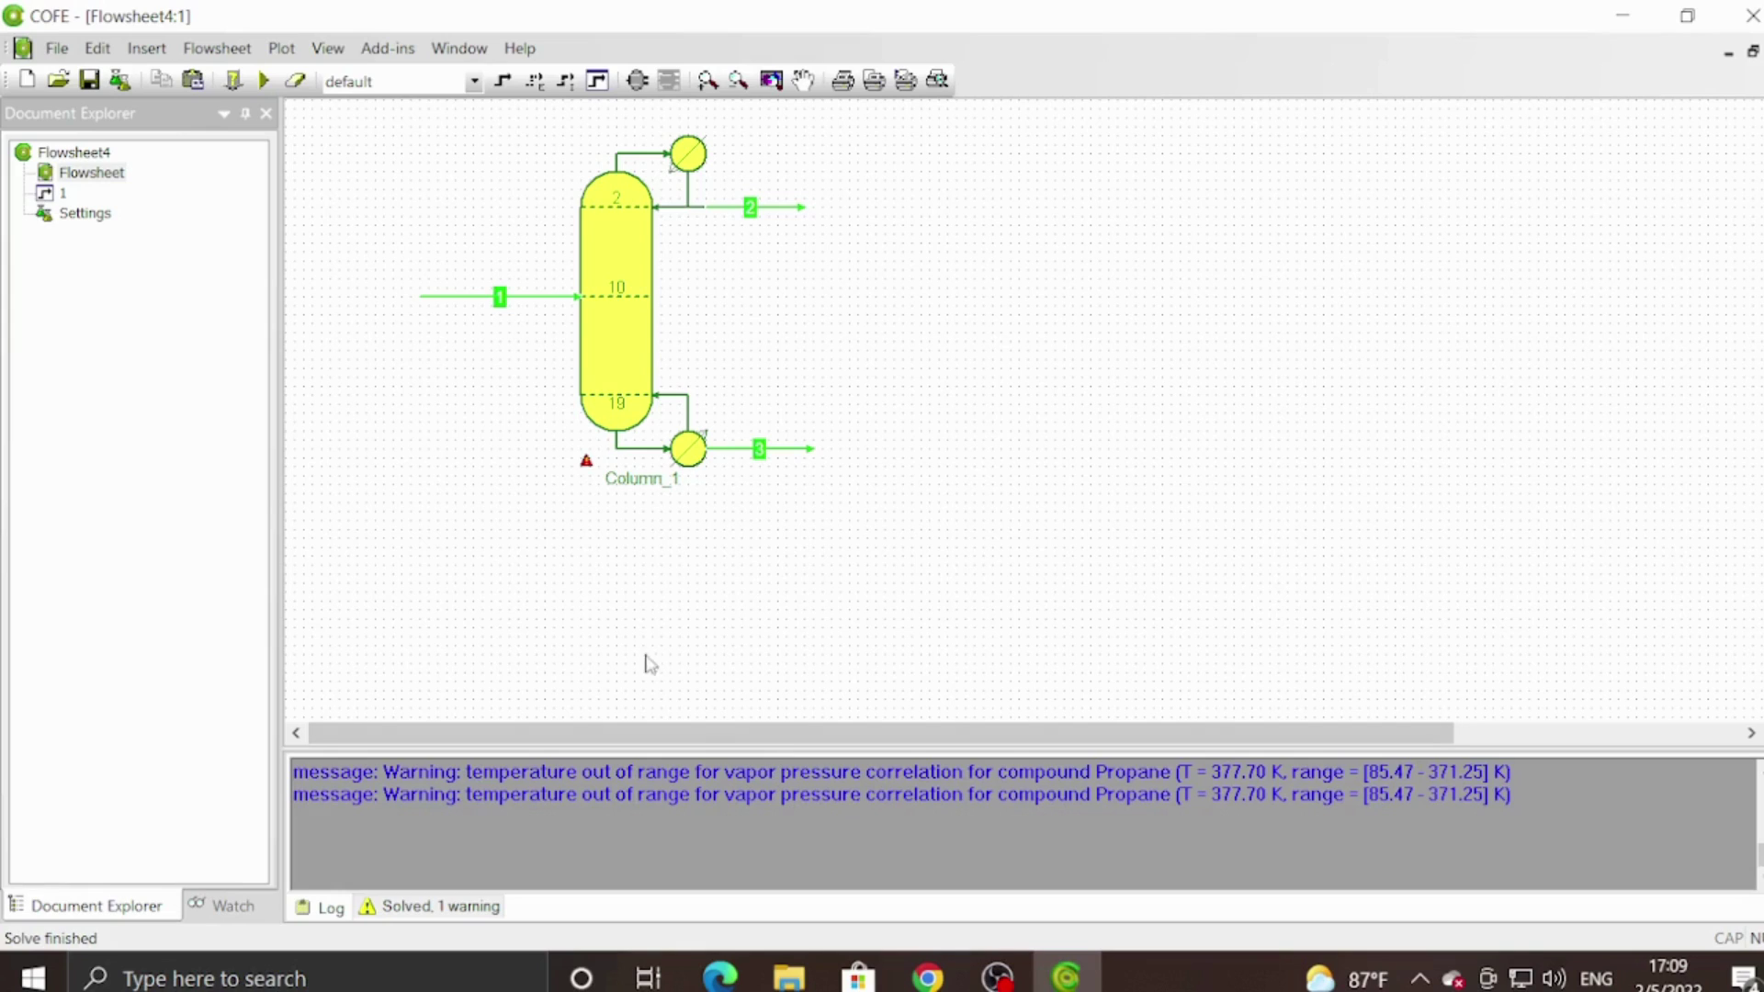
pyautogui.moveTo(588, 465)
pyautogui.click(716, 208)
pyautogui.click(705, 206)
pyautogui.click(786, 258)
# Insert a stream report in the empty area beside the column and include streams 1, 2 and 3.
pyautogui.moveTo(737, 213)
pyautogui.click(146, 48)
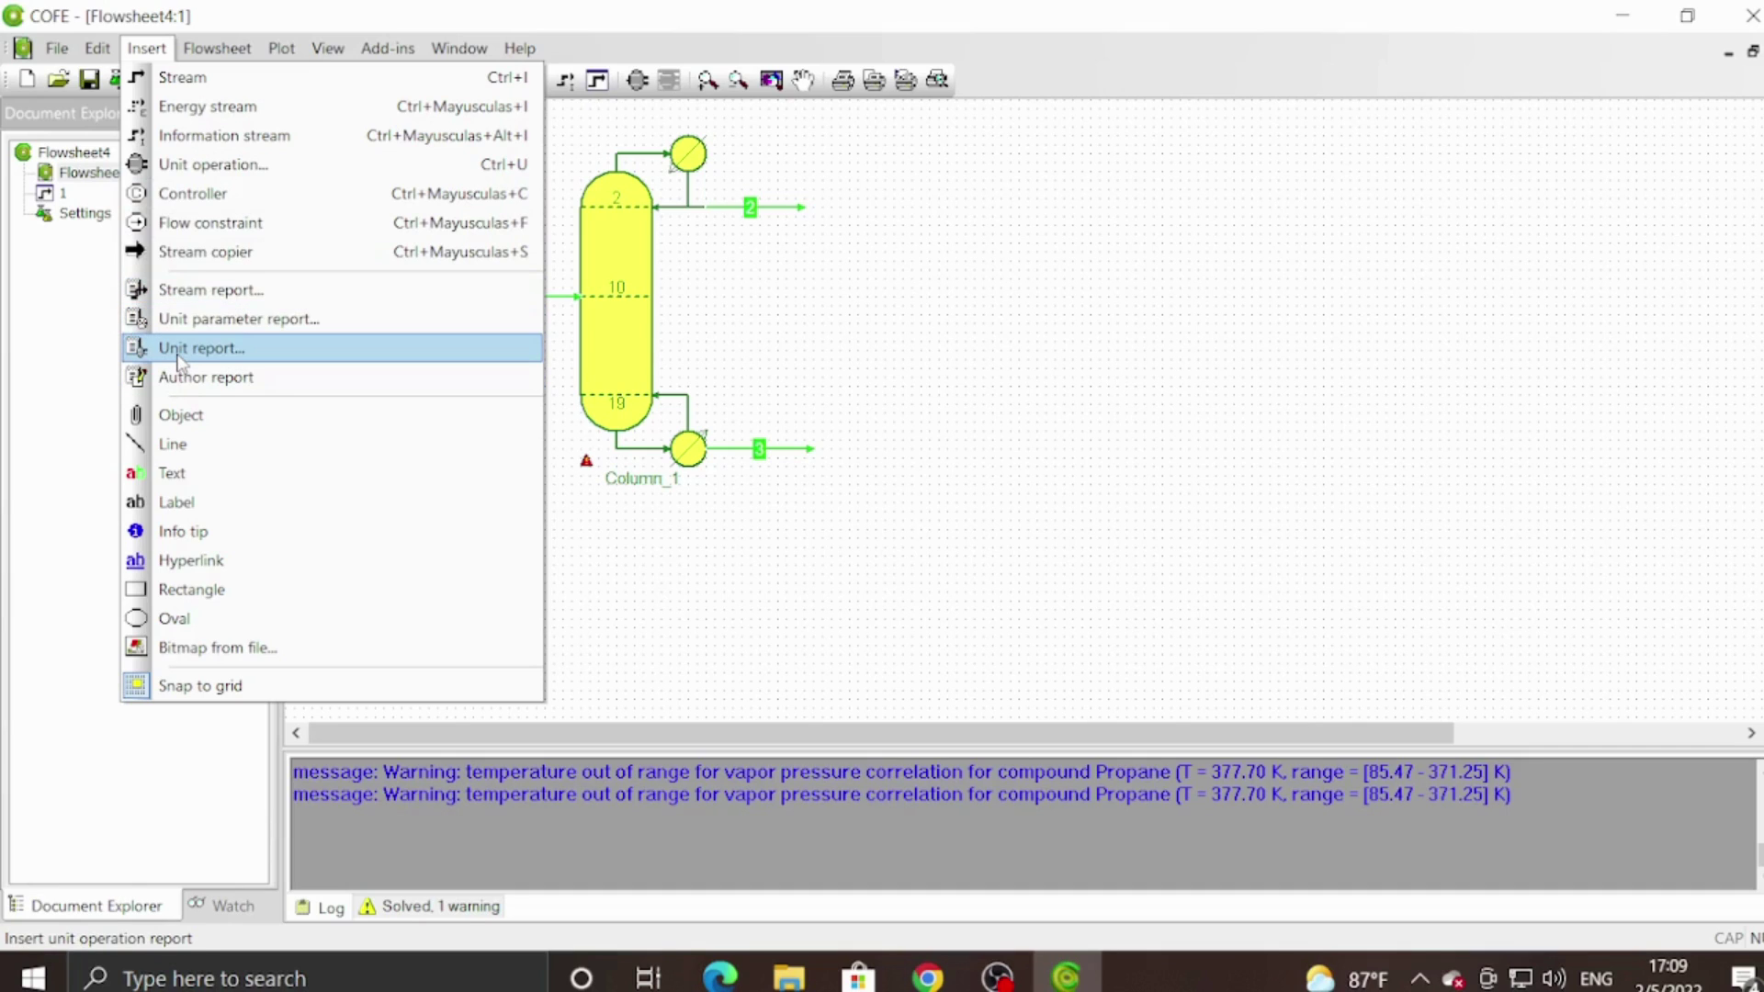
pyautogui.click(193, 290)
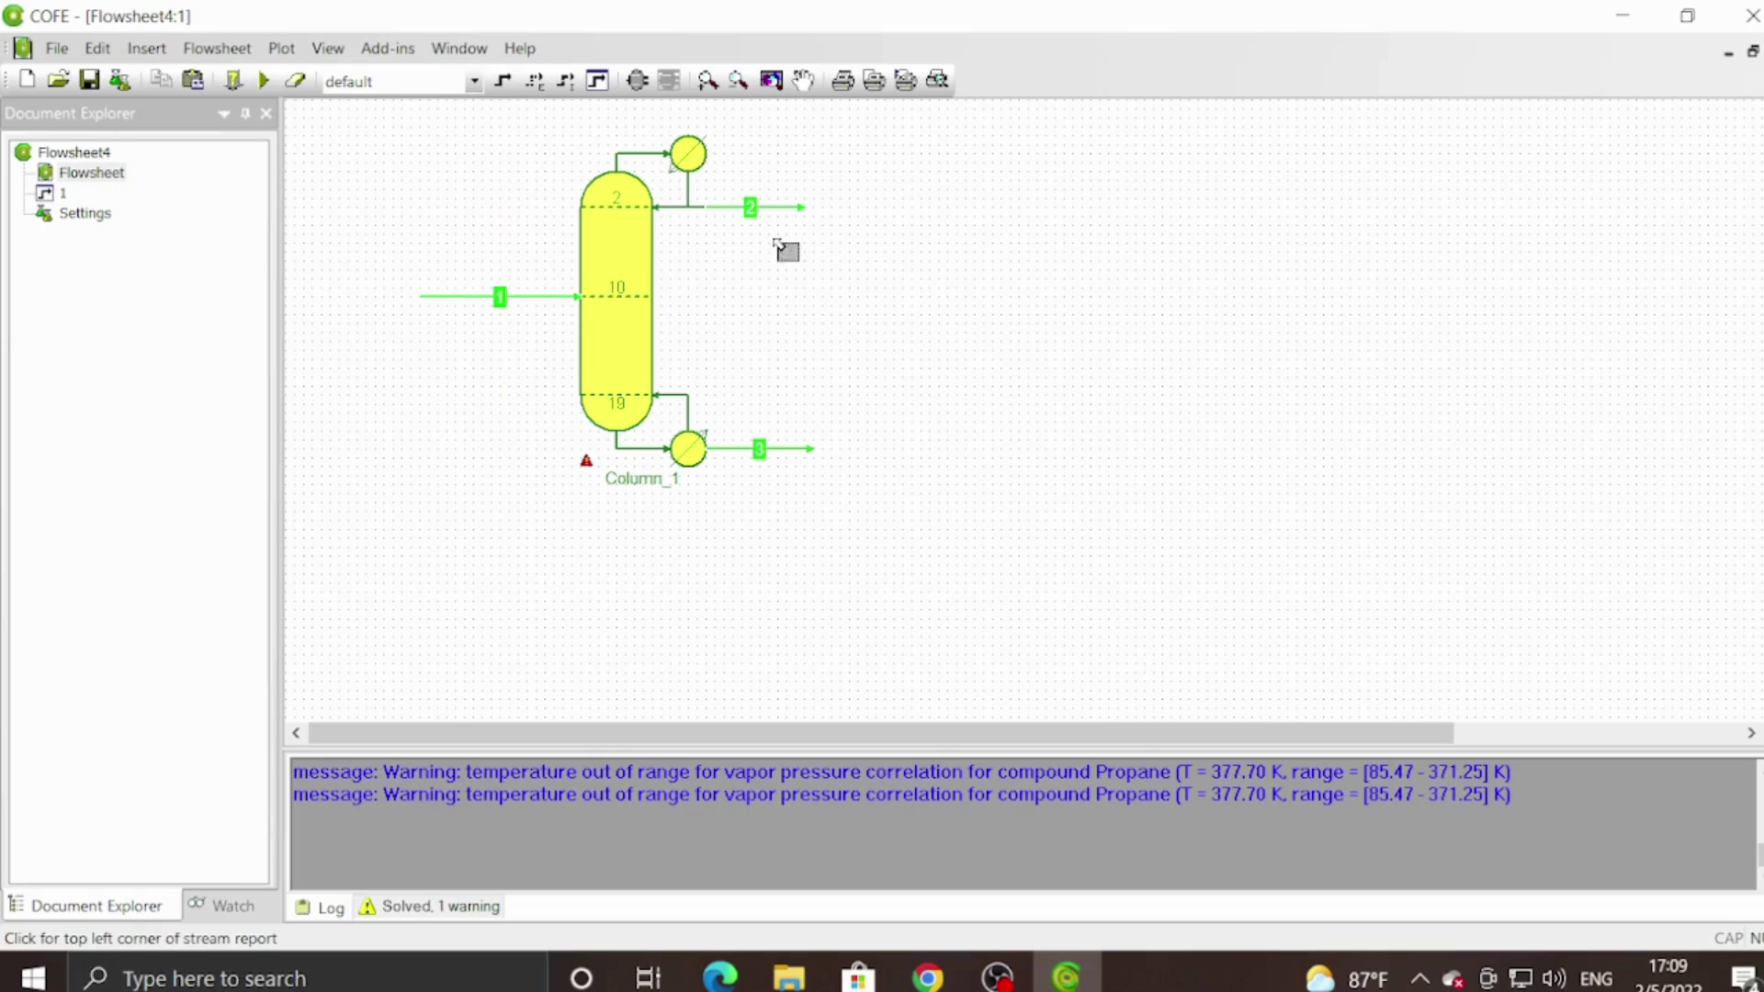
pyautogui.click(976, 220)
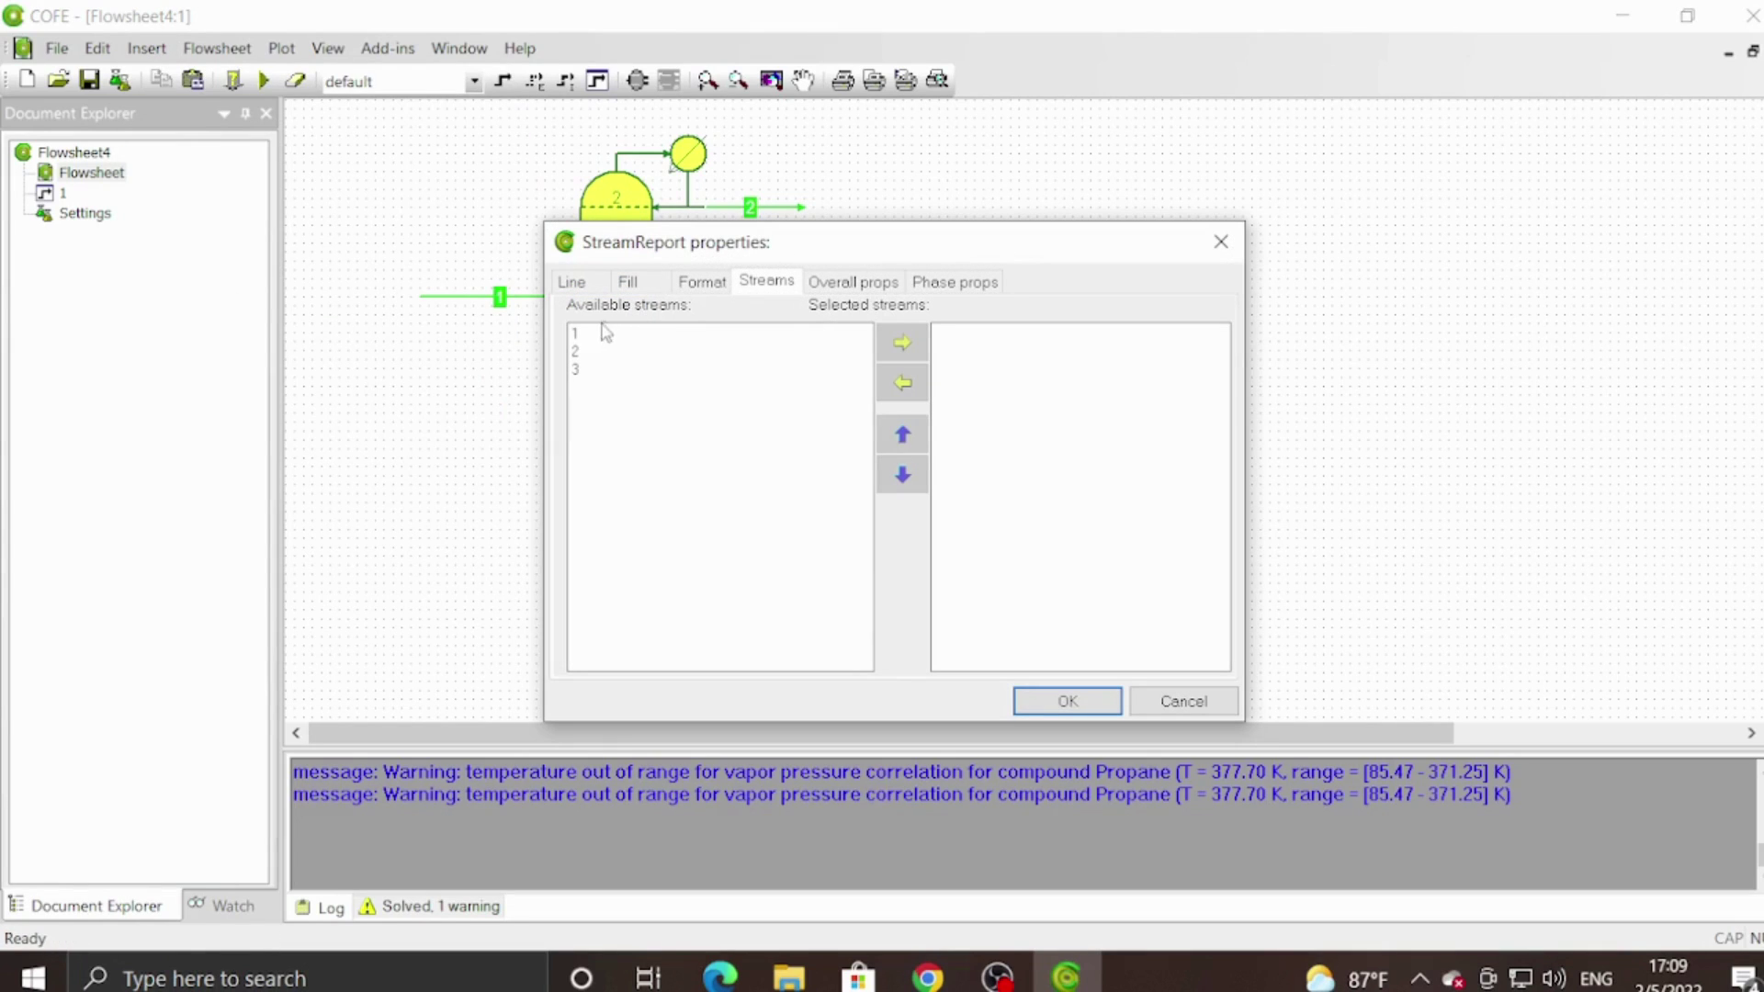
pyautogui.click(606, 333)
pyautogui.click(903, 343)
pyautogui.click(831, 333)
pyautogui.click(903, 343)
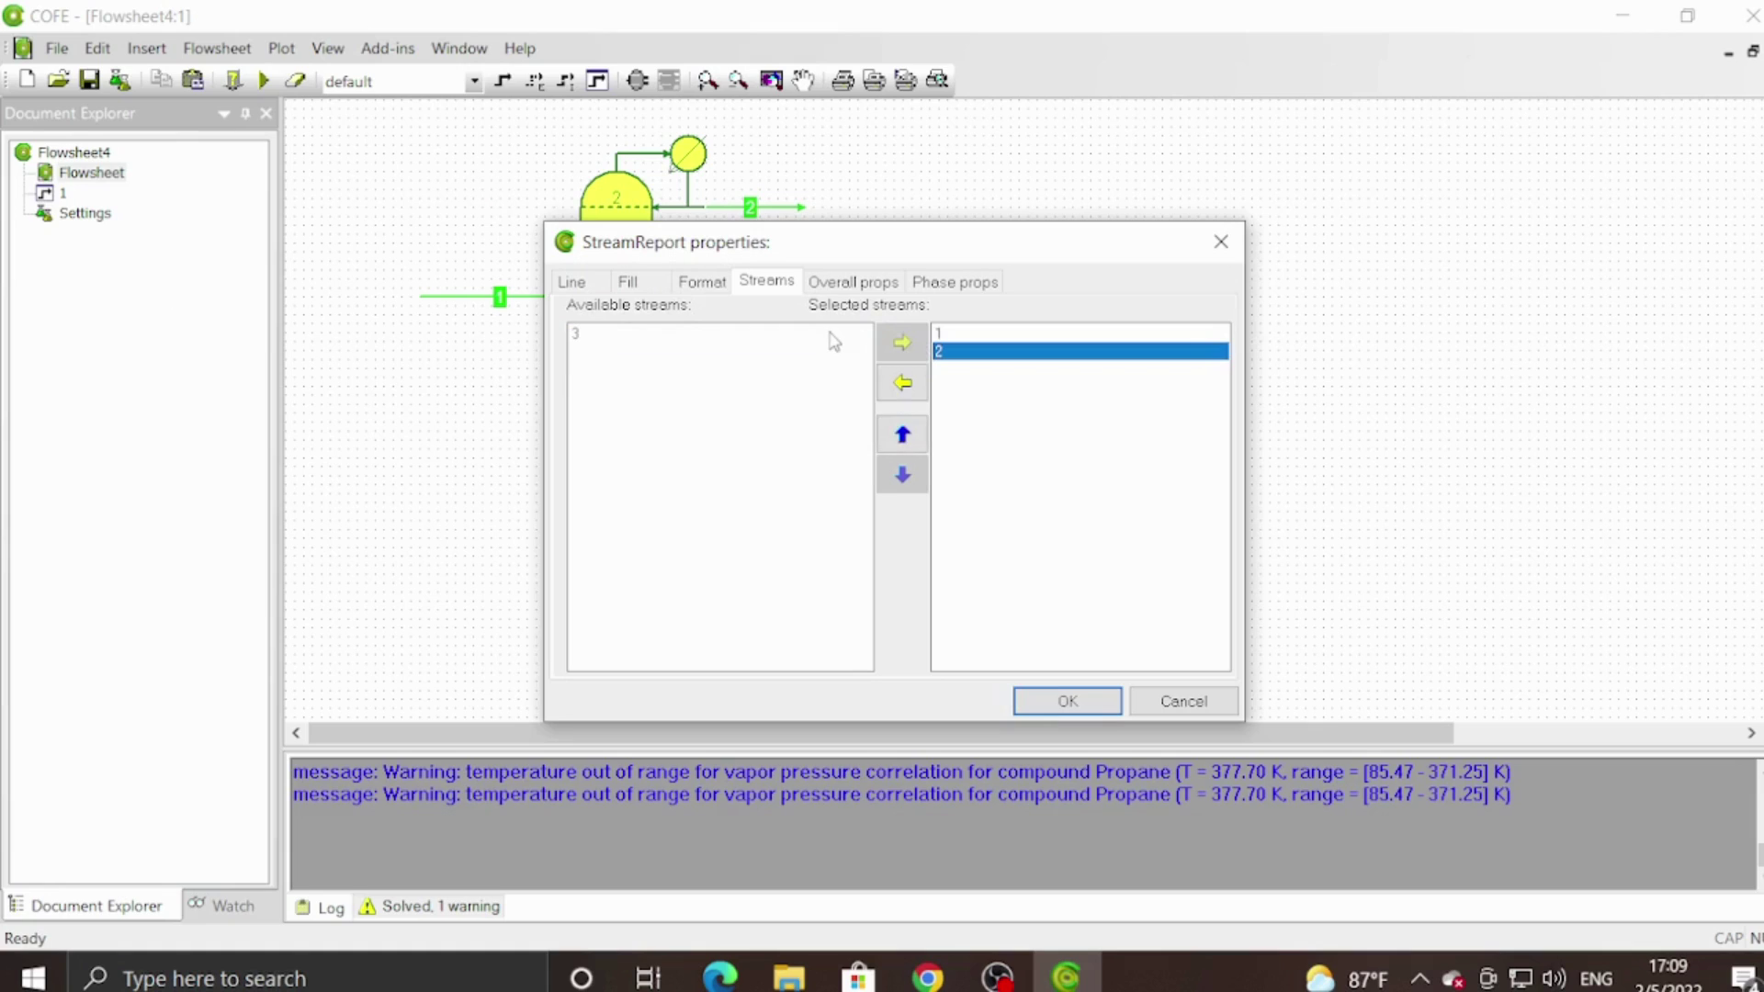
pyautogui.click(815, 335)
pyautogui.click(902, 342)
# Add the component flows of Isobutane, Isopentane, N-butane, N-pentane and Propane to the report's overall properties and accept the report.
pyautogui.click(849, 281)
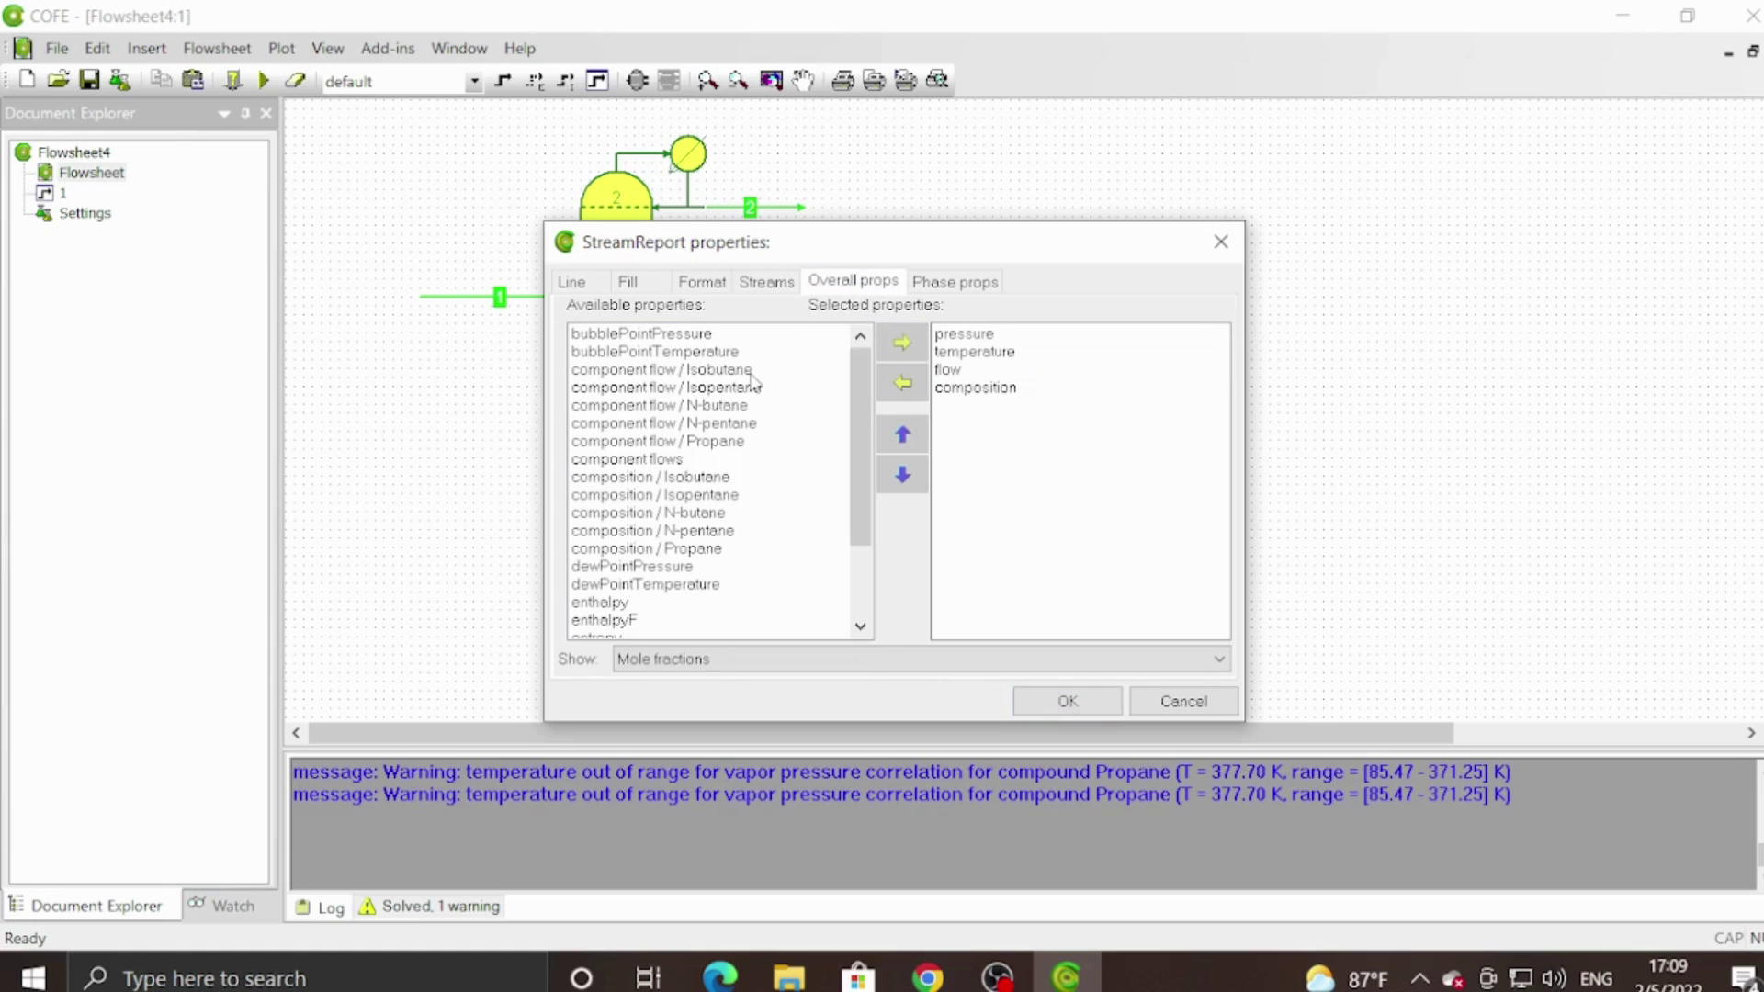
pyautogui.click(719, 370)
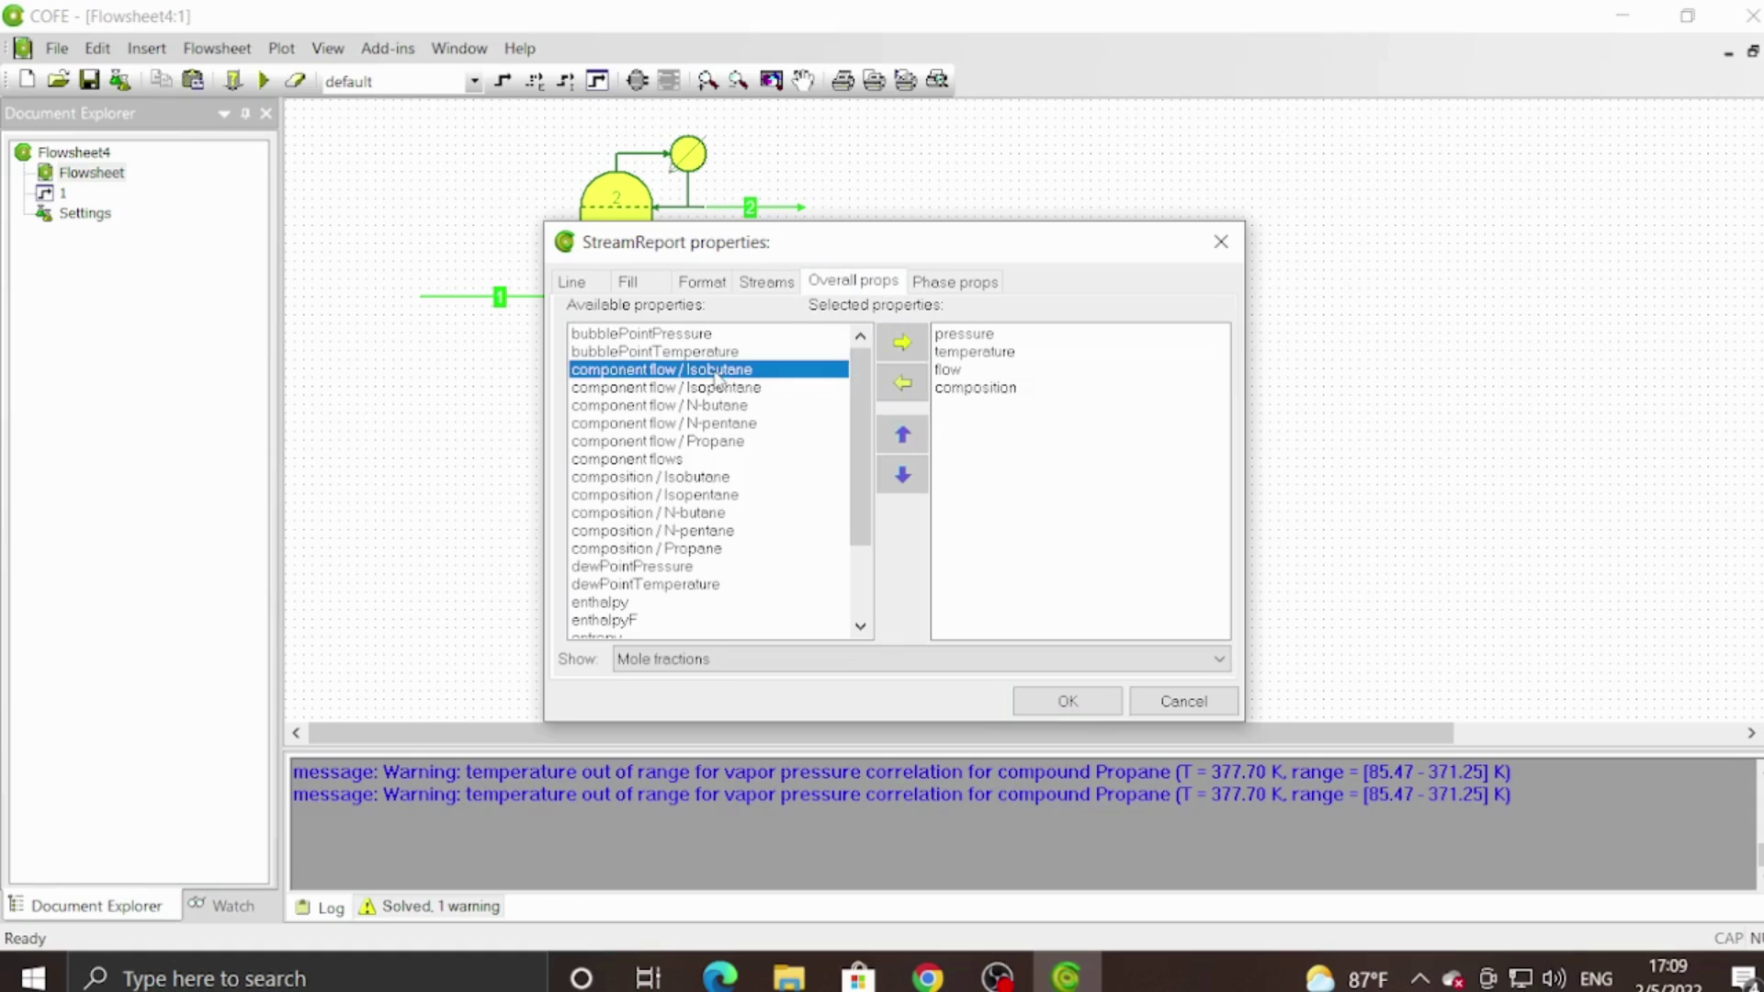
pyautogui.click(899, 345)
pyautogui.click(776, 370)
pyautogui.click(902, 343)
pyautogui.click(744, 371)
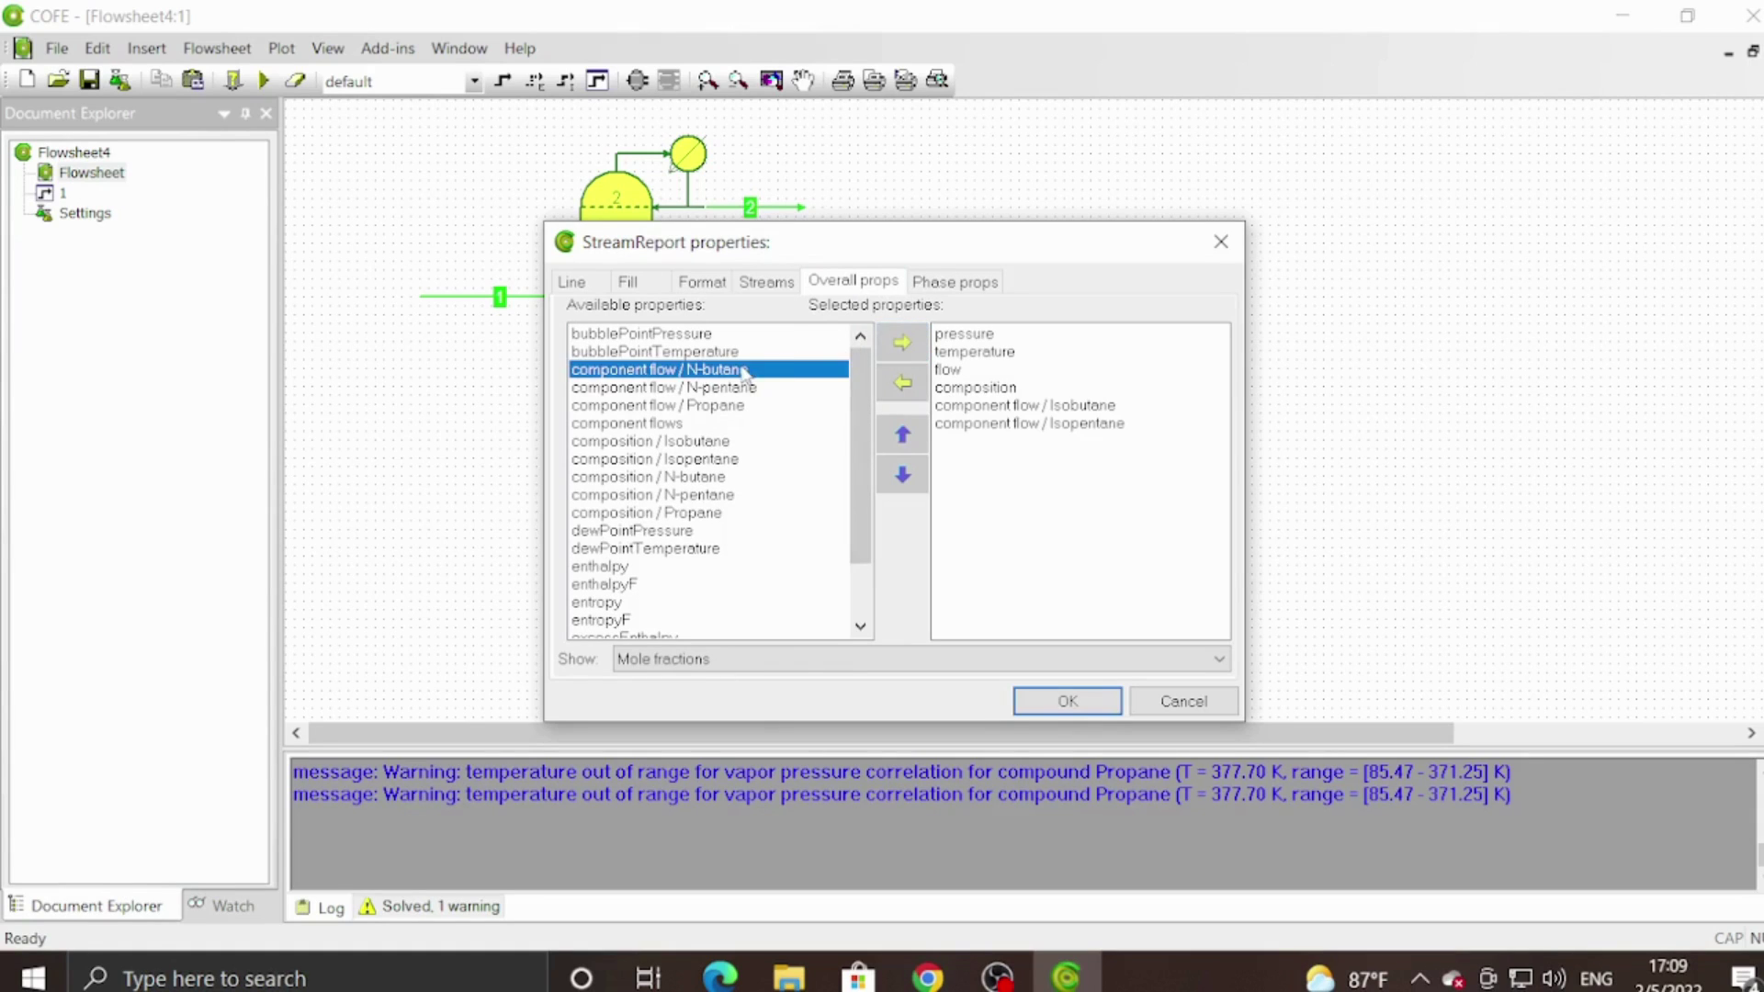
pyautogui.click(898, 344)
pyautogui.click(752, 370)
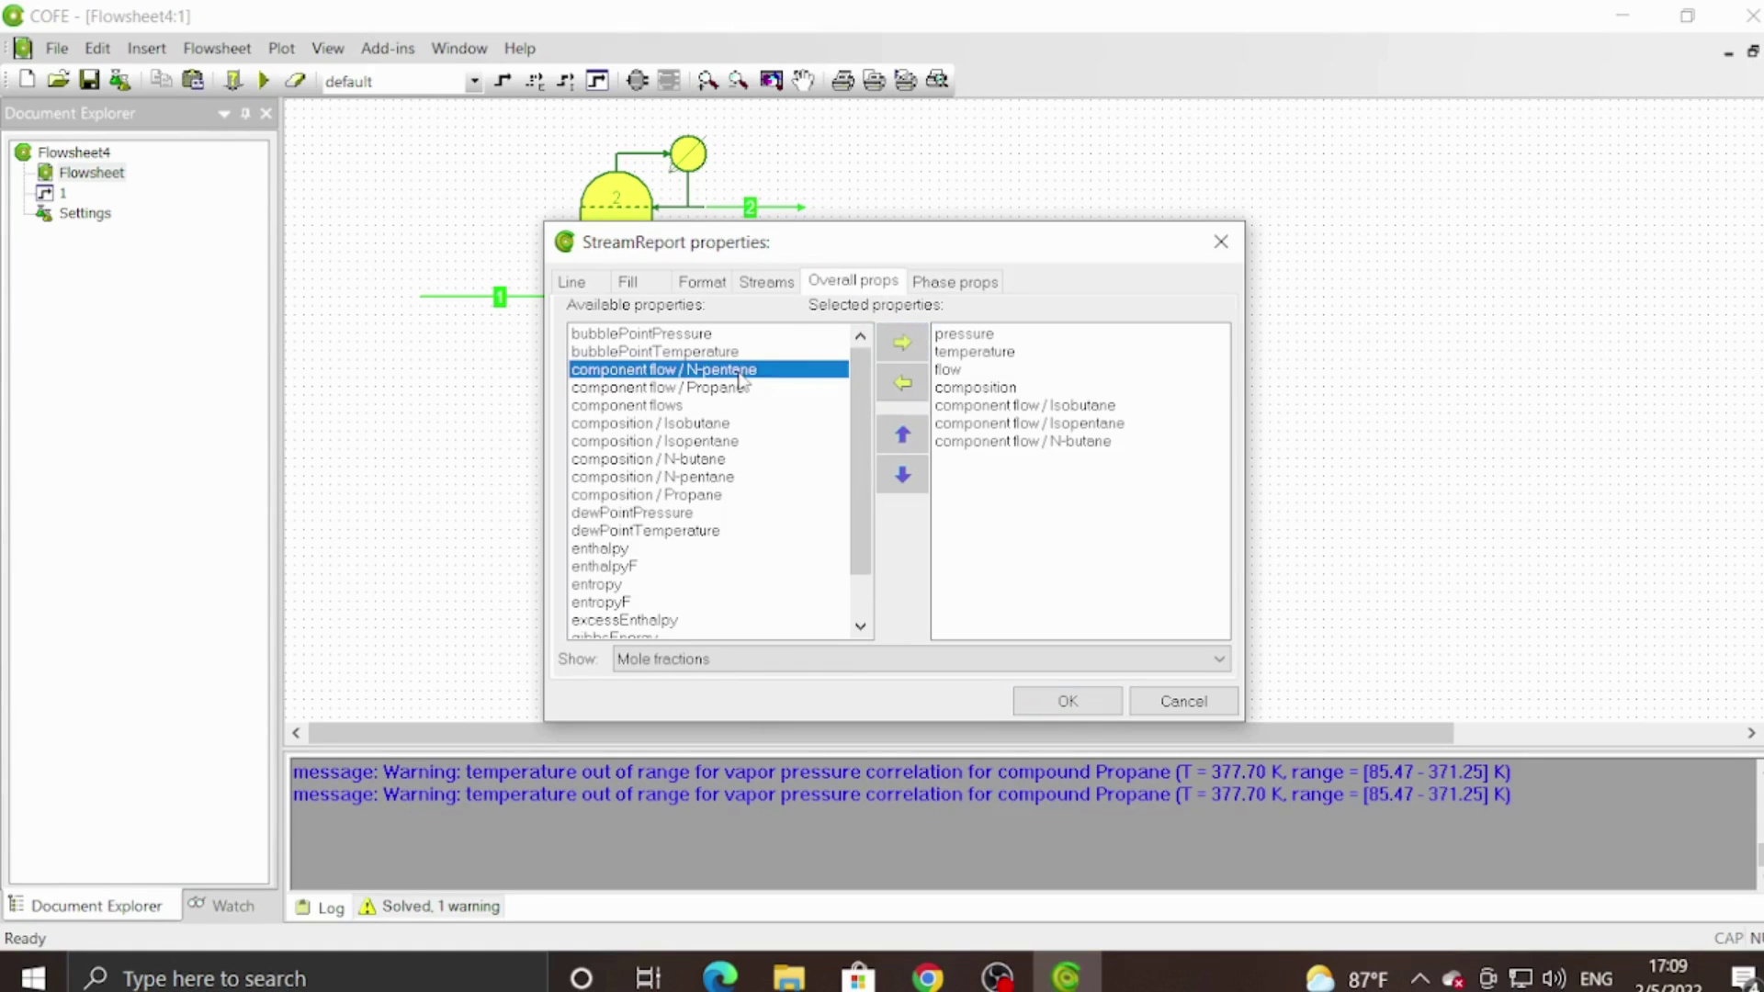
pyautogui.click(891, 345)
pyautogui.click(754, 370)
pyautogui.click(899, 345)
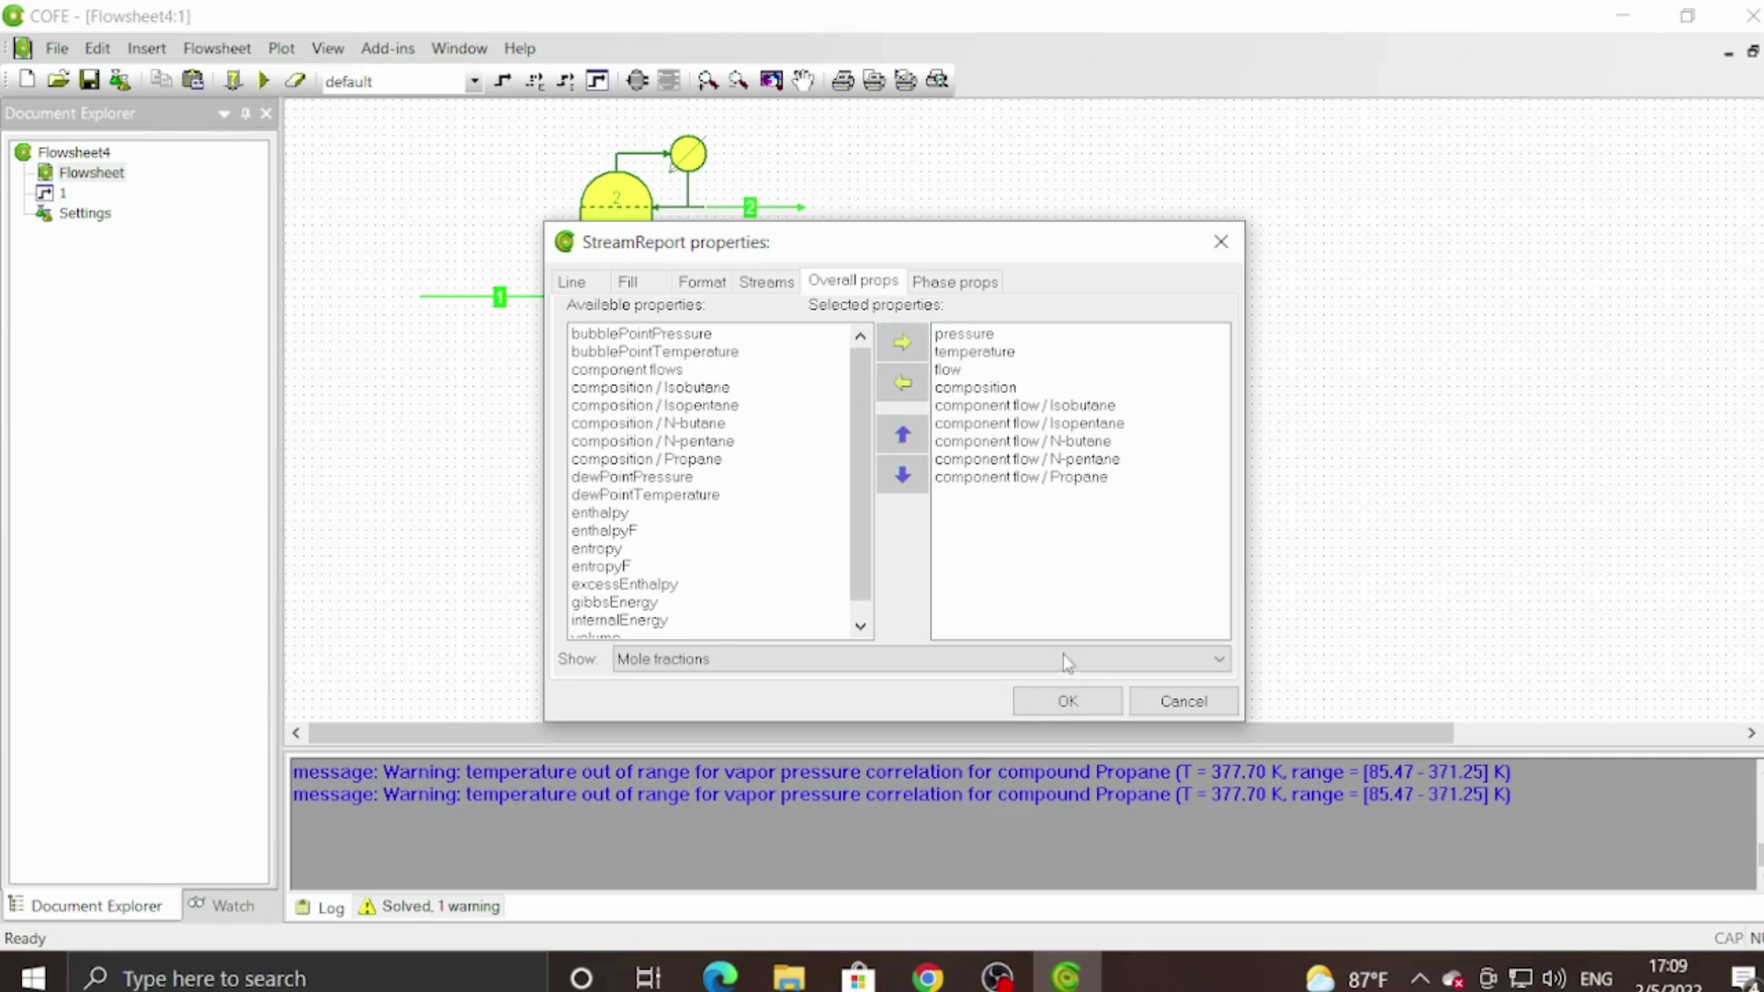
pyautogui.click(1064, 701)
# Reposition the stream report beside the column so its complete table is readable next to the flowsheet.
pyautogui.moveTo(1072, 394); pyautogui.dragTo(1075, 345)
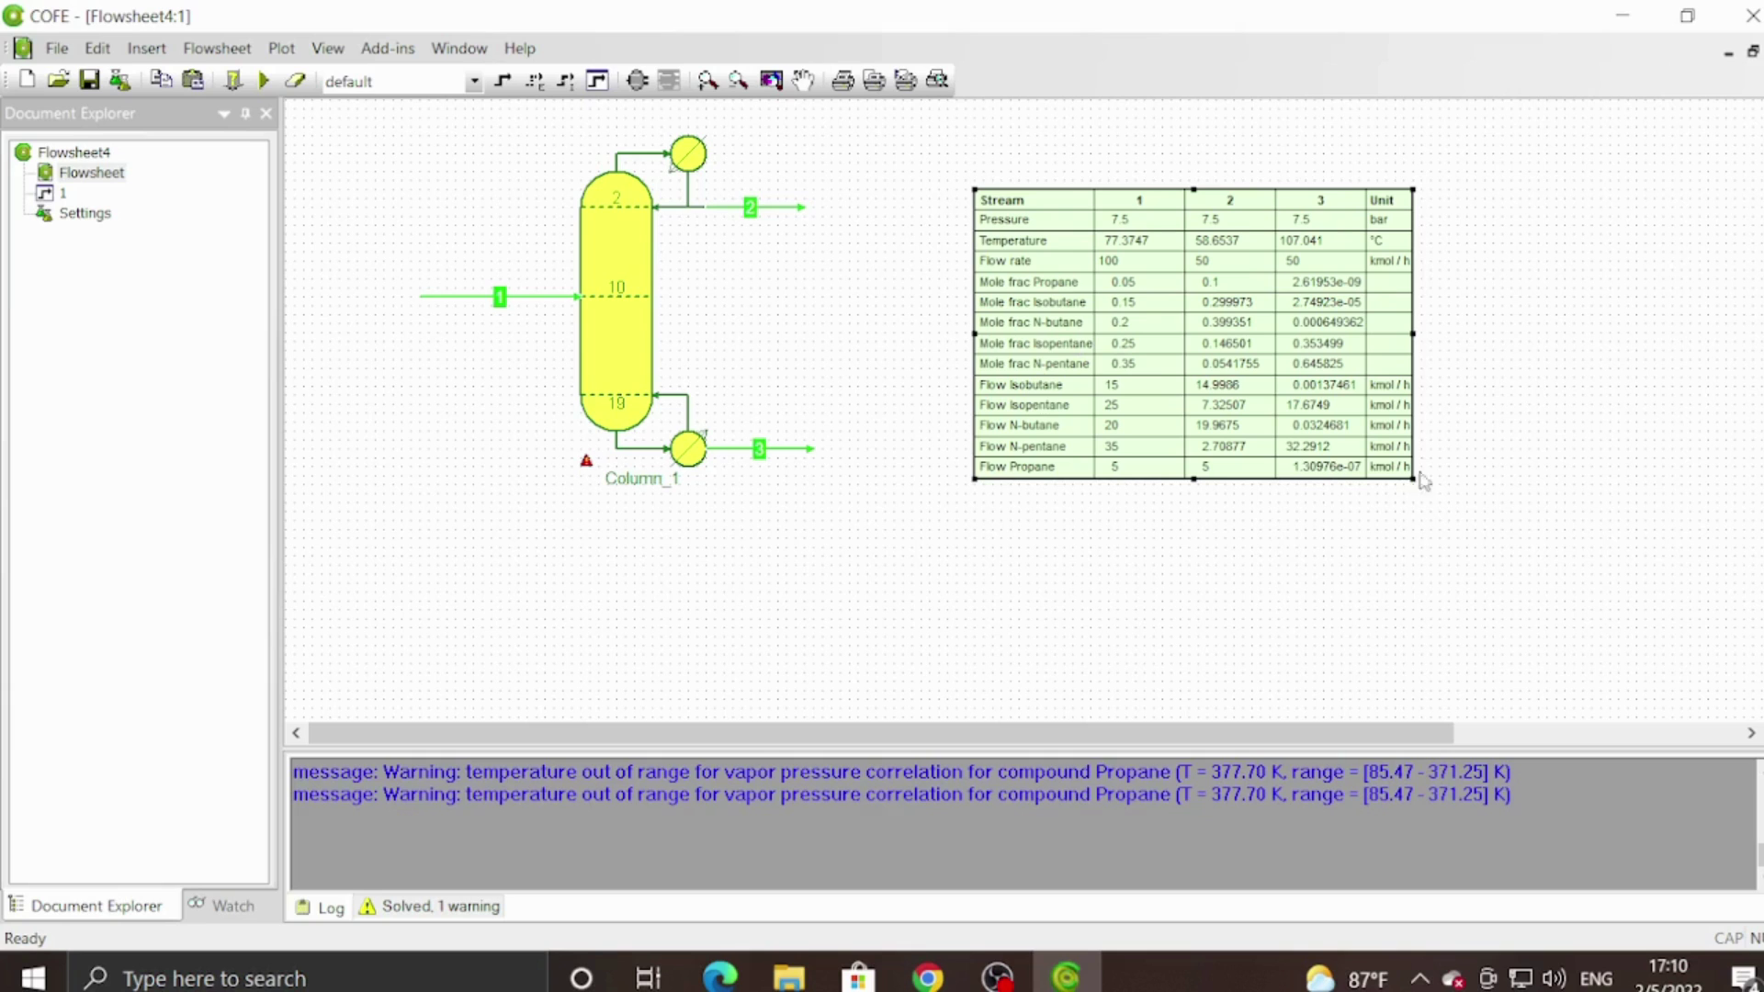
pyautogui.moveTo(1406, 471)
pyautogui.mouseDown()
pyautogui.moveTo(1425, 488)
pyautogui.moveTo(1379, 459)
pyautogui.mouseUp()
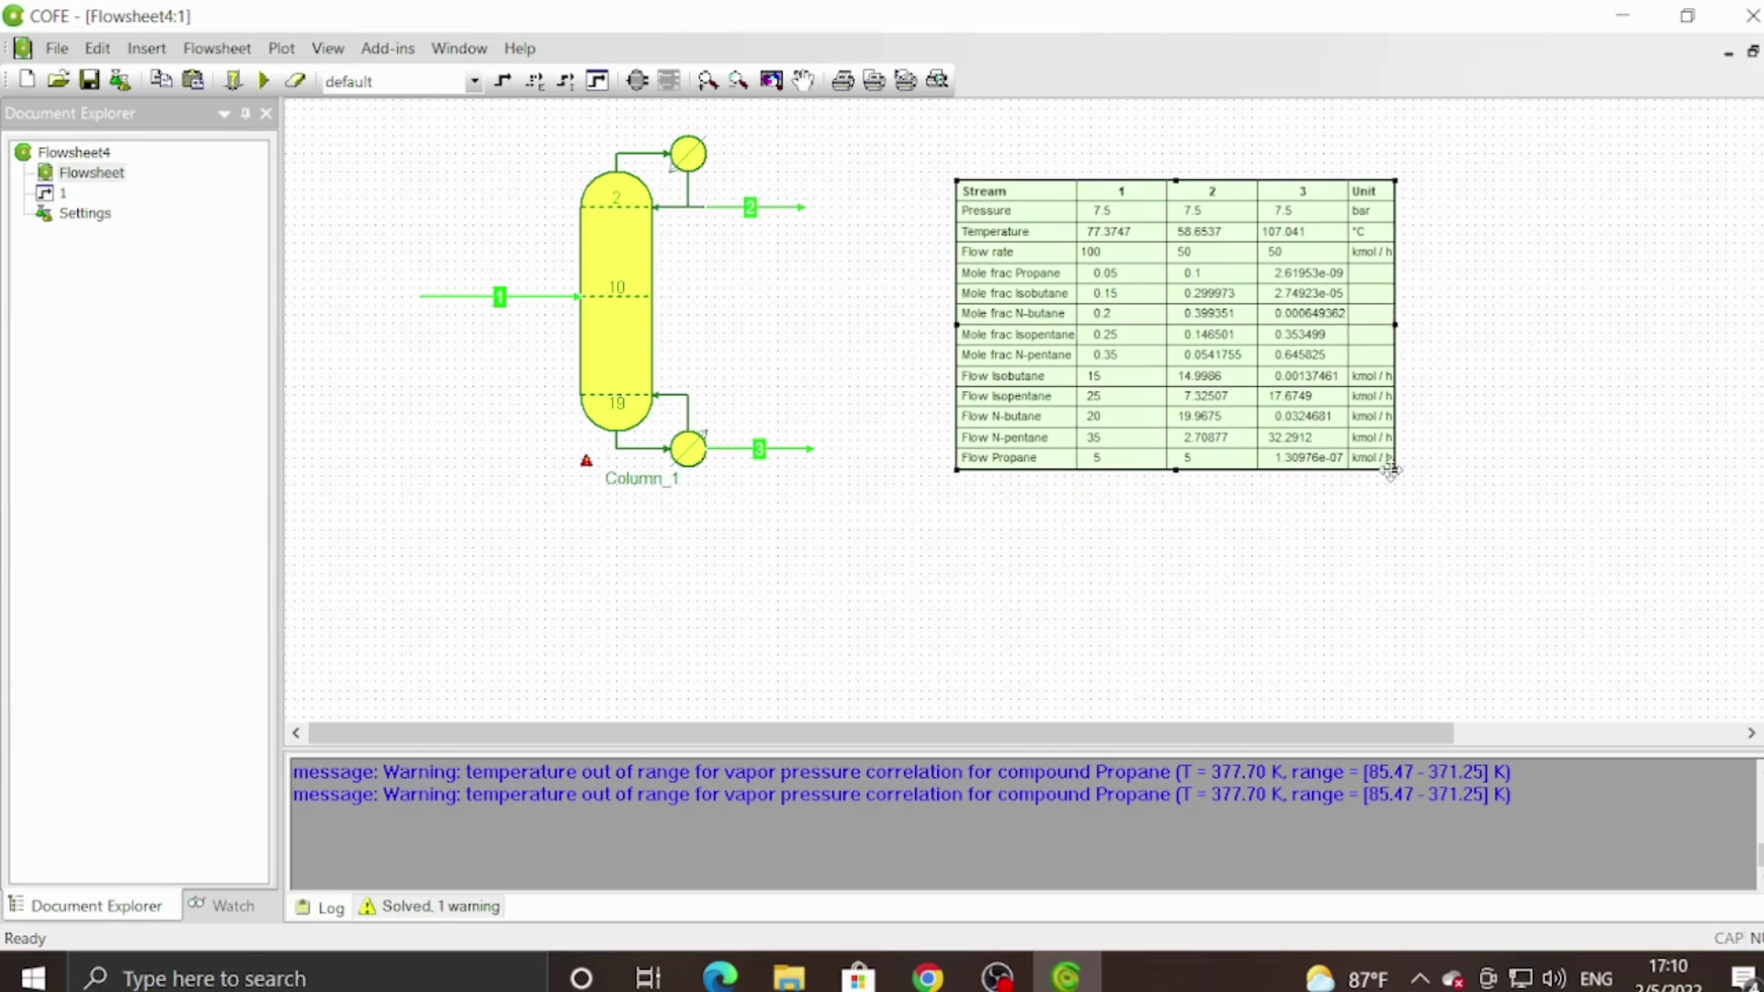
pyautogui.scroll(1, 1346, 501)
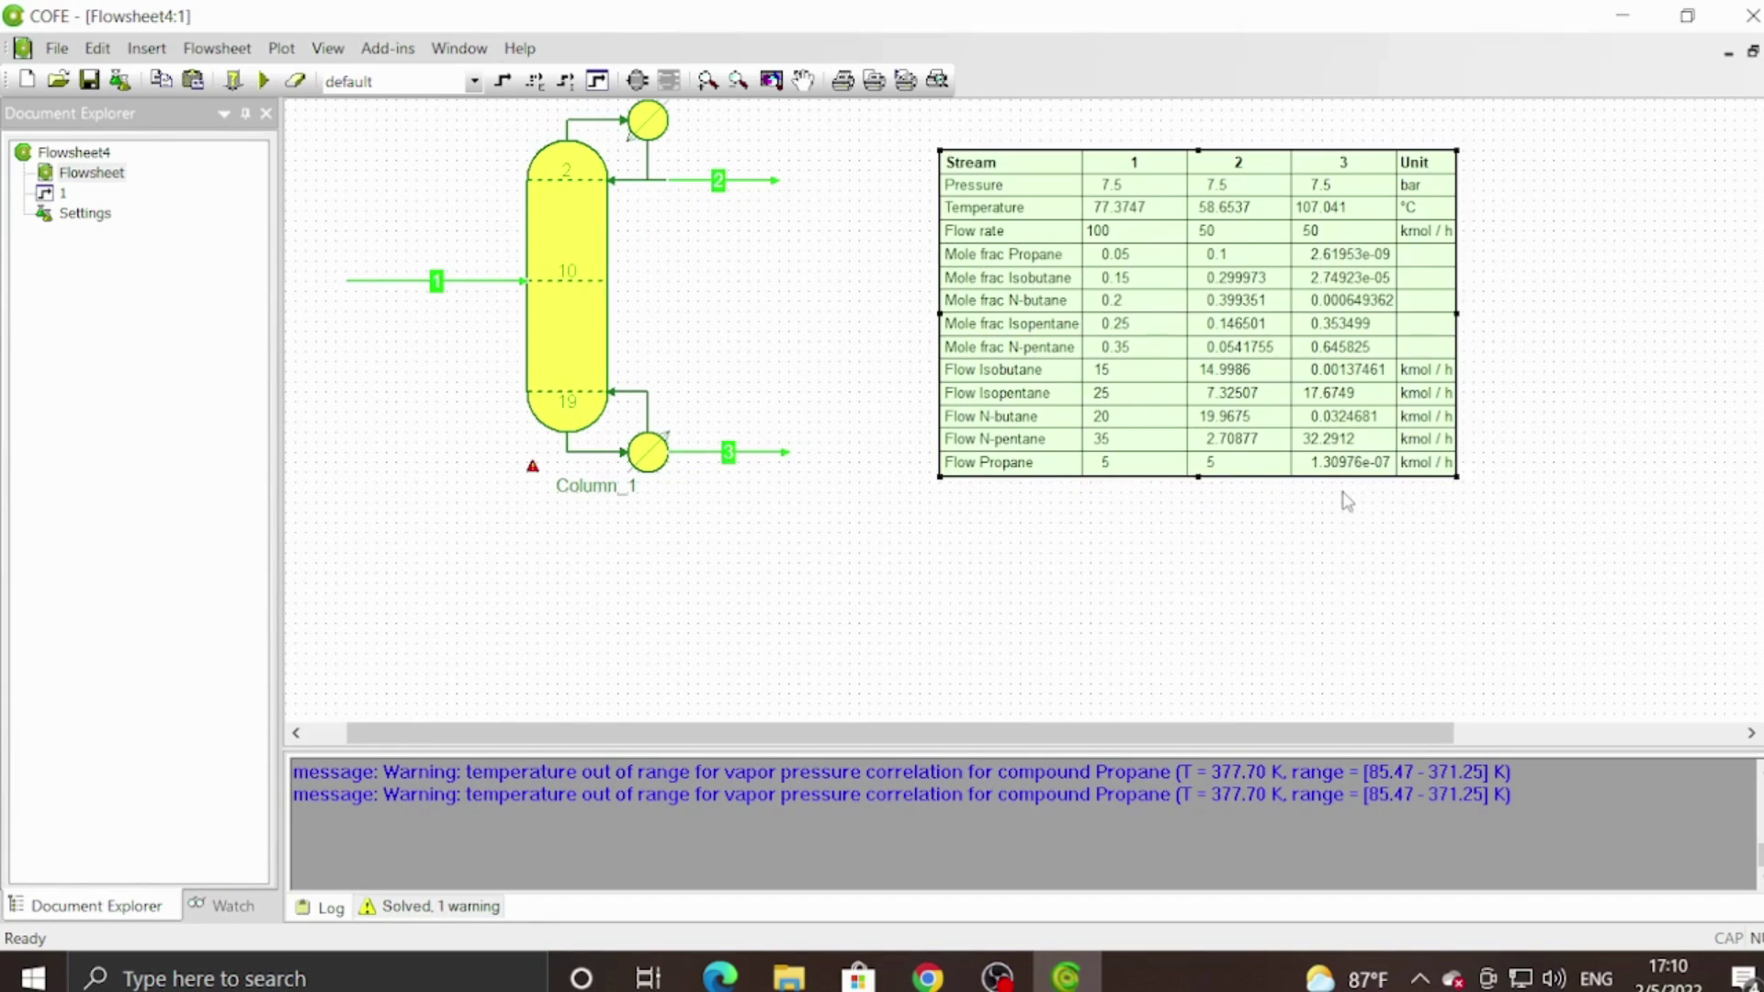
pyautogui.scroll(2, 1347, 501)
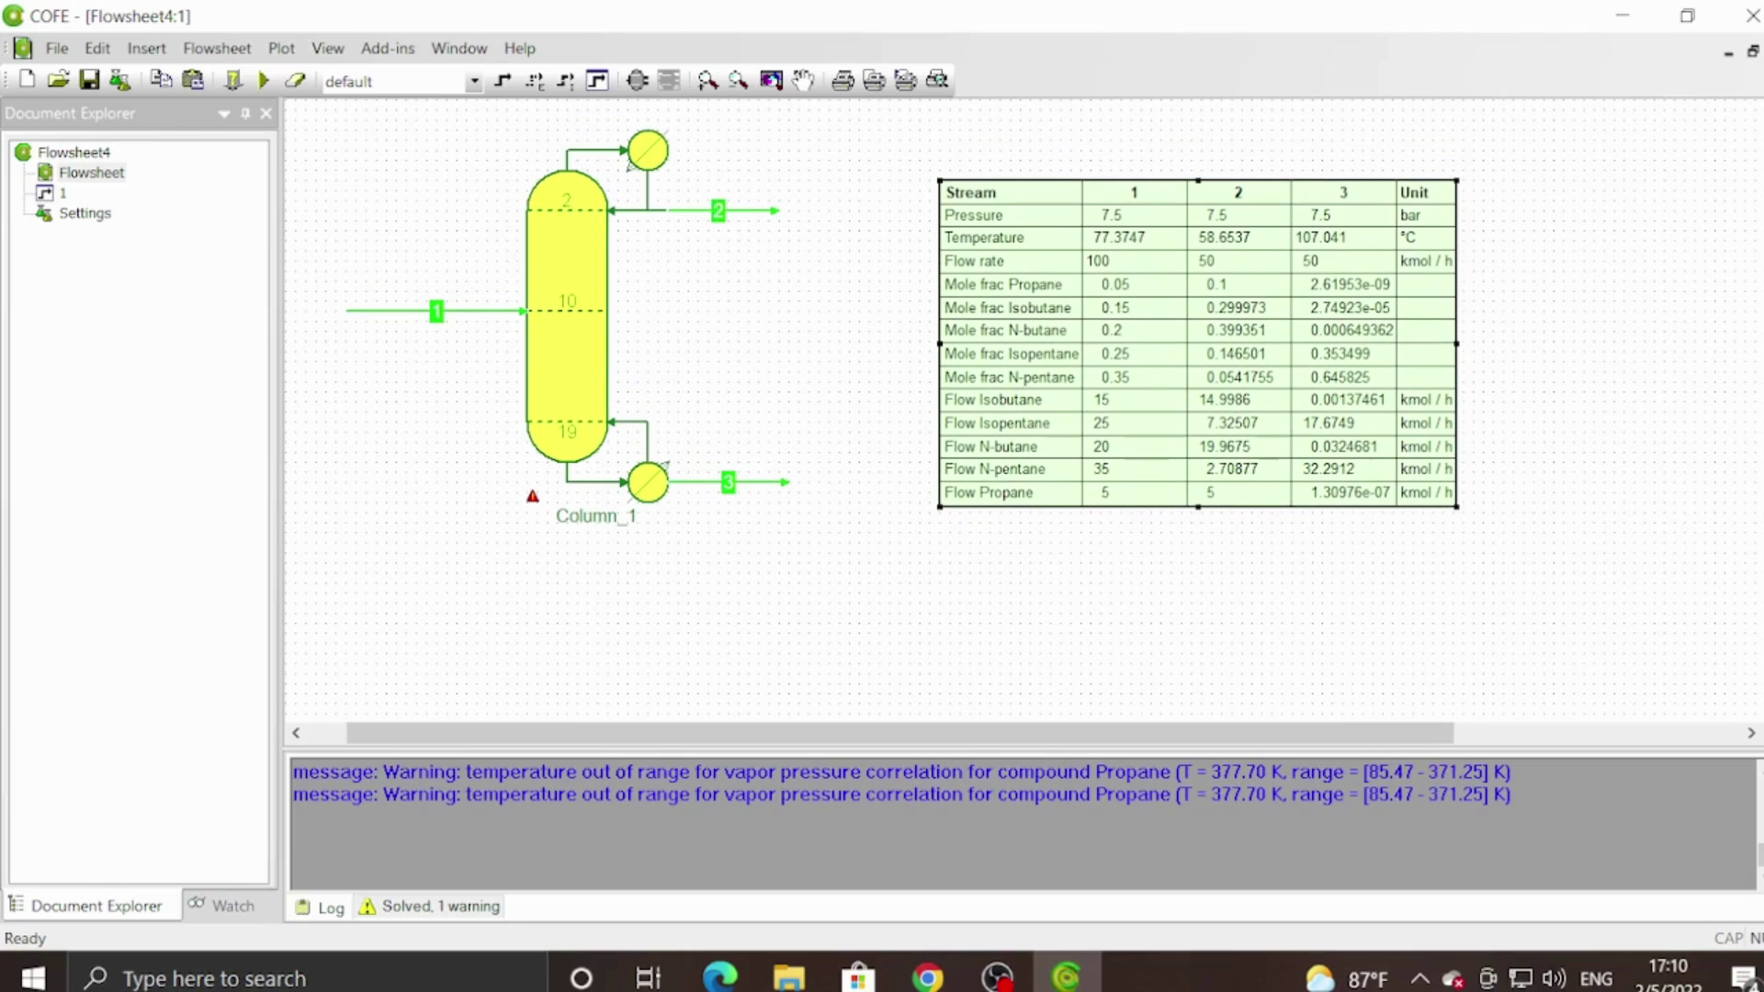
# Open the column in a maximized ChemSep window and examine its stream results table and Fenske-Underwood-Gilliland analysis.
pyautogui.doubleClick(593, 281)
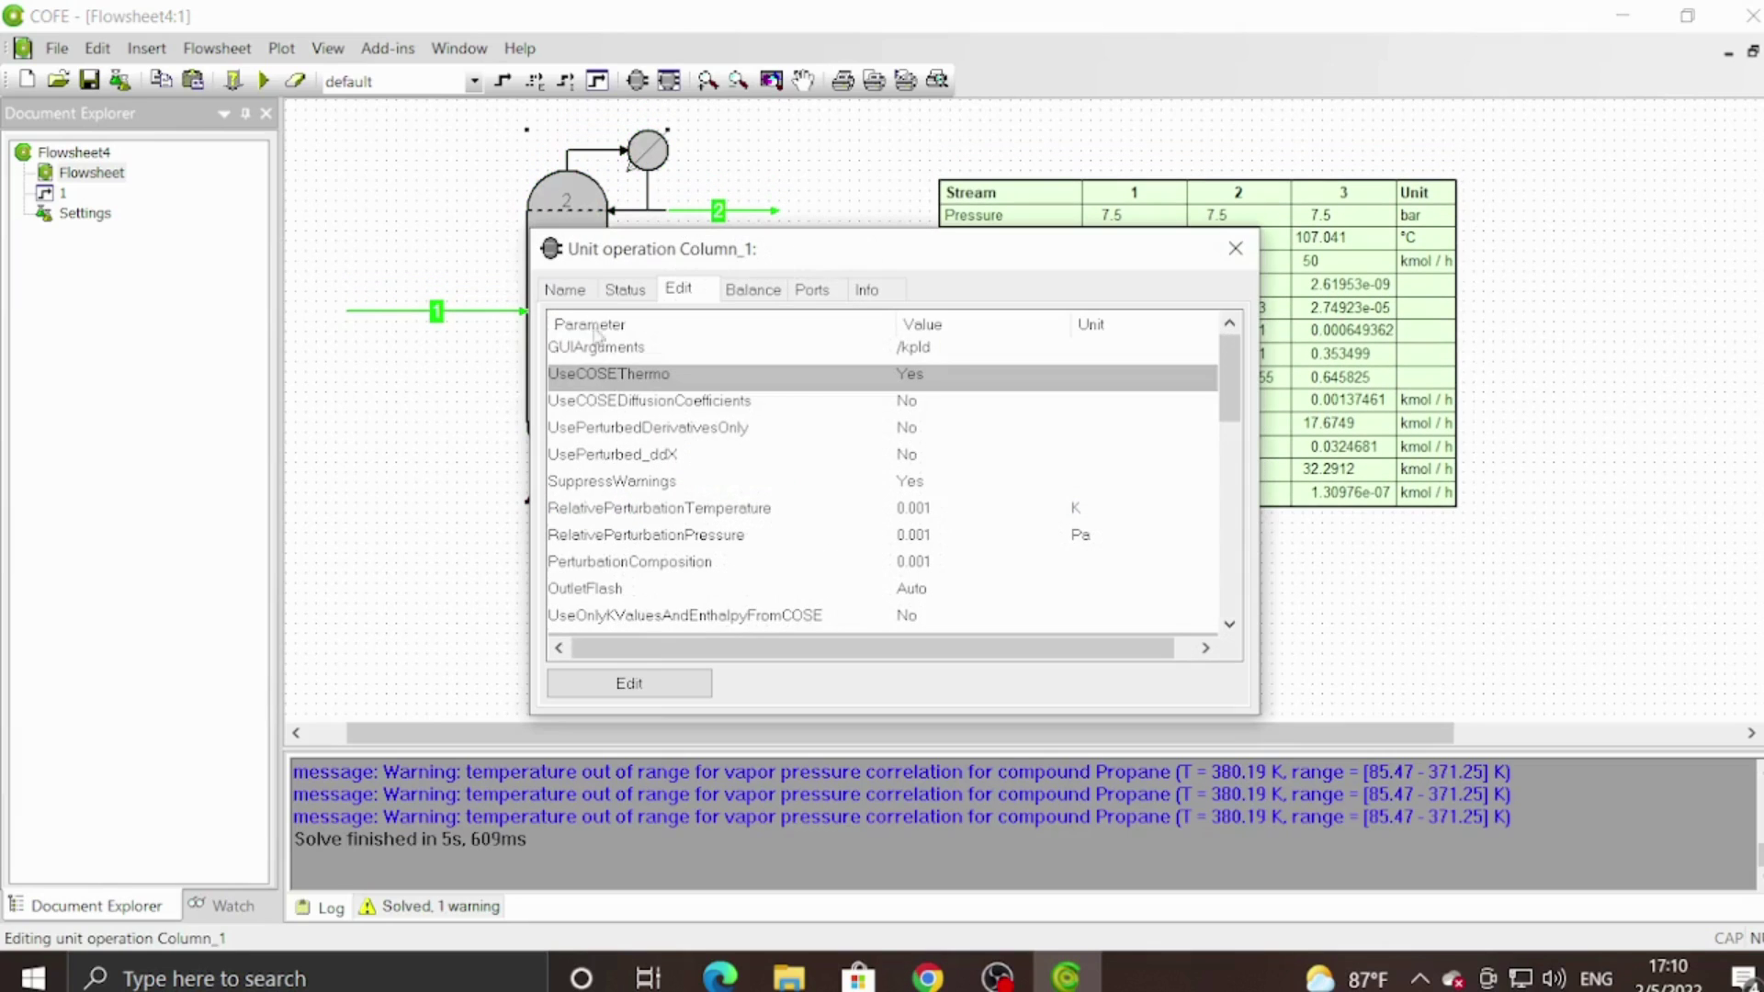
pyautogui.click(650, 696)
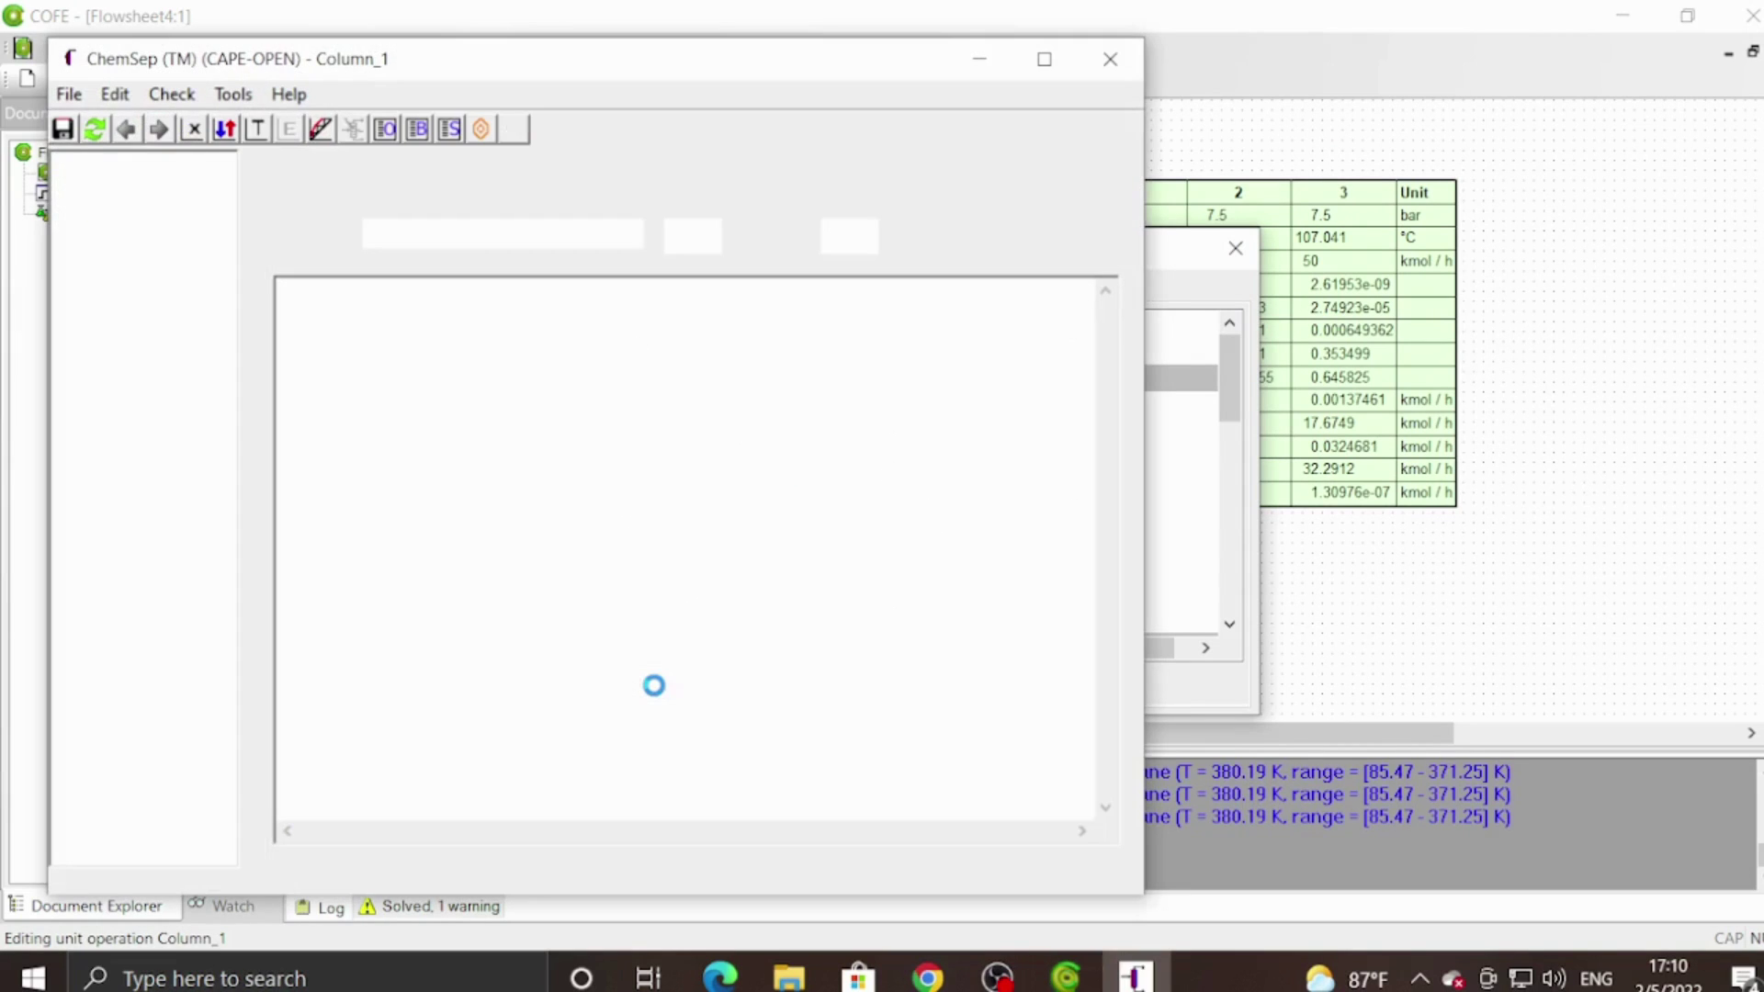
pyautogui.click(120, 456)
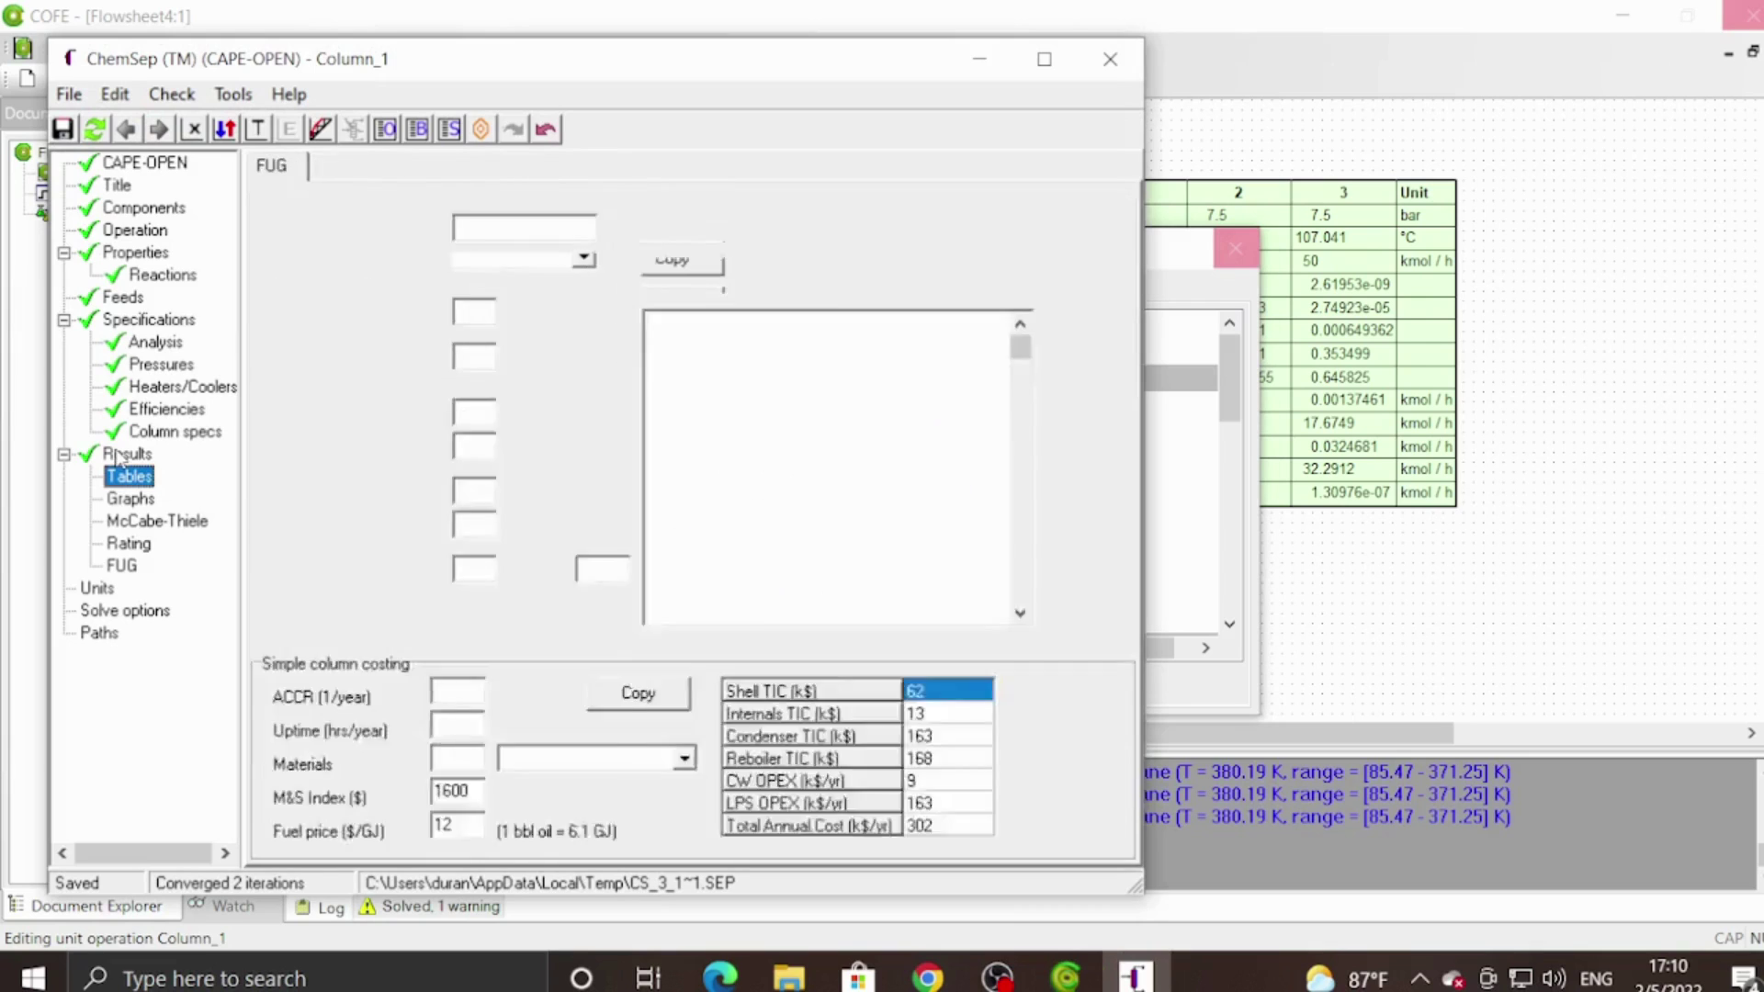
pyautogui.click(1045, 59)
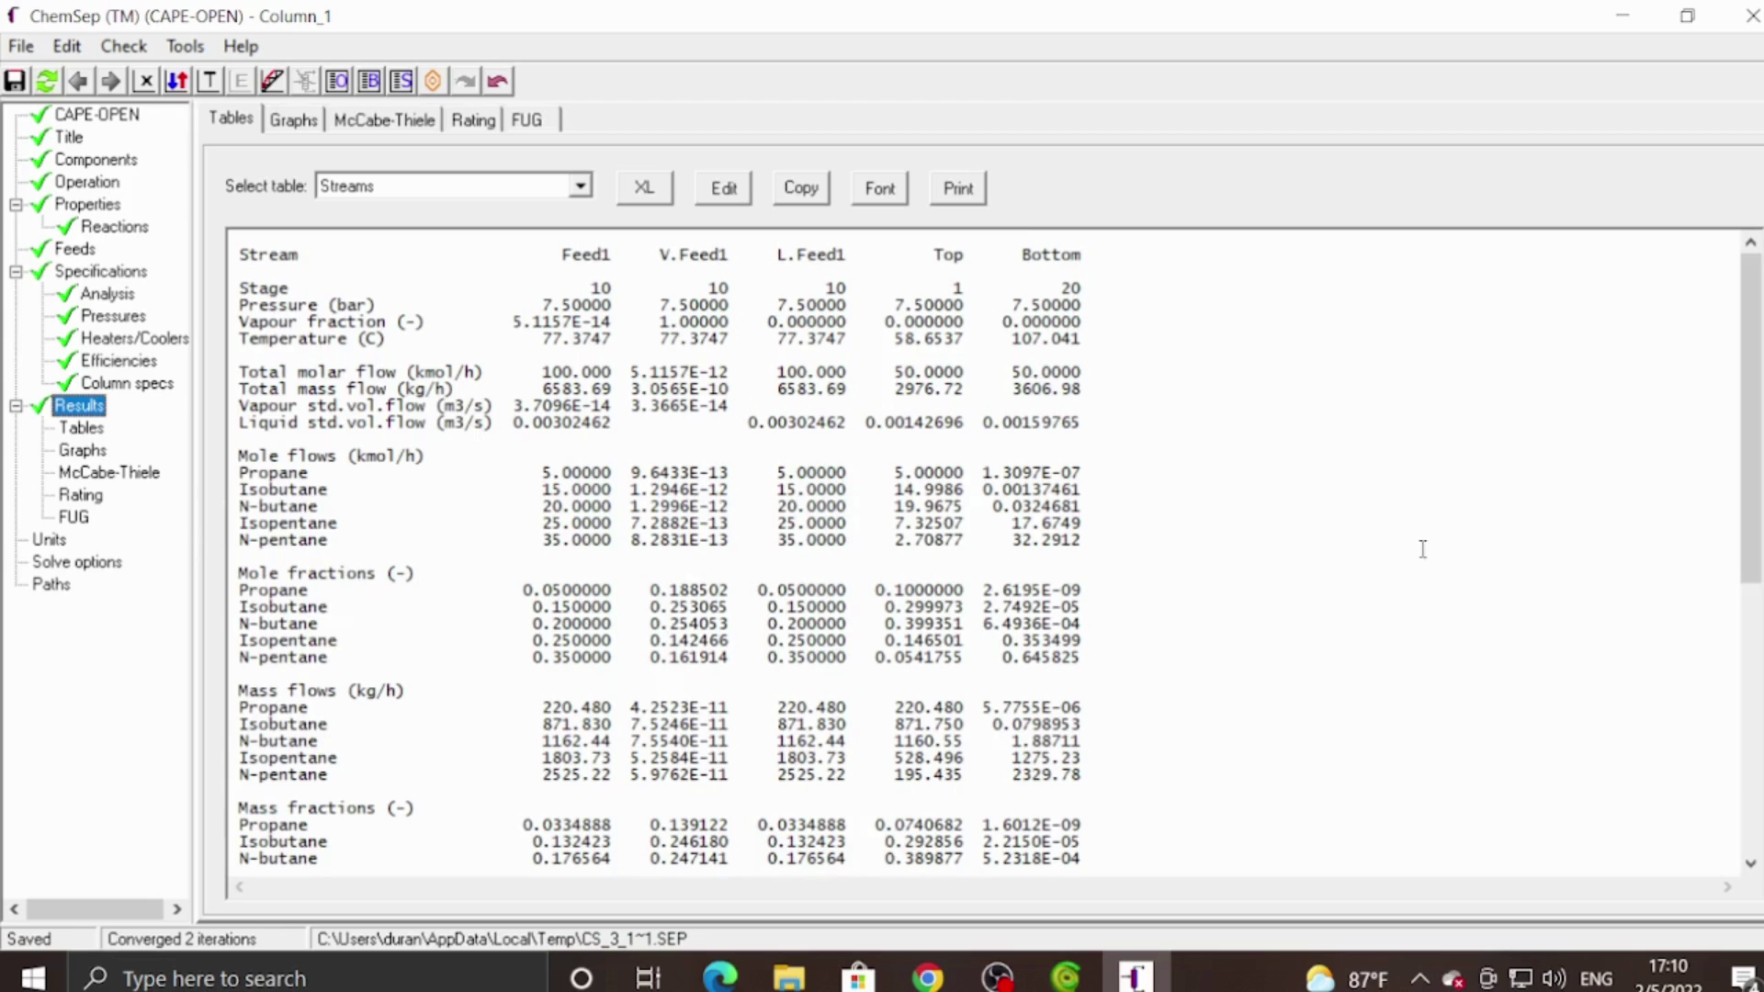
pyautogui.moveTo(1751, 480); pyautogui.dragTo(4, 630)
pyautogui.click(71, 519)
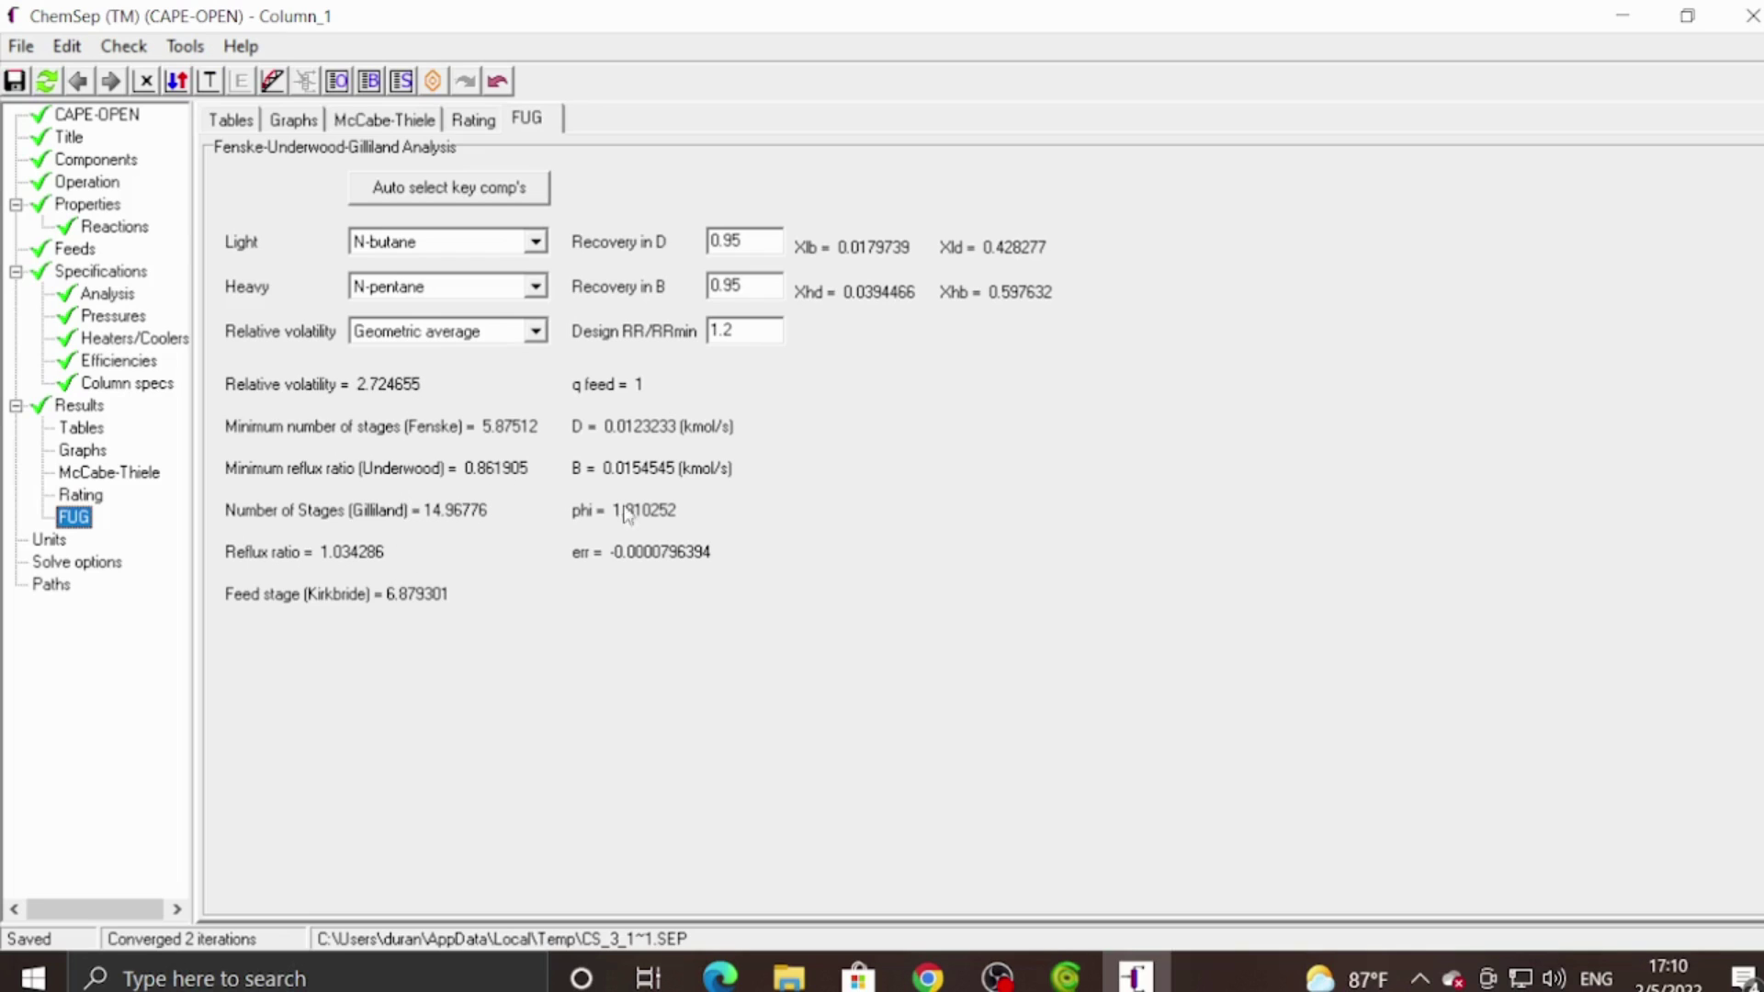
# Set the light key of the FUG analysis to Isopentane without using the simulated recovery.
pyautogui.click(539, 244)
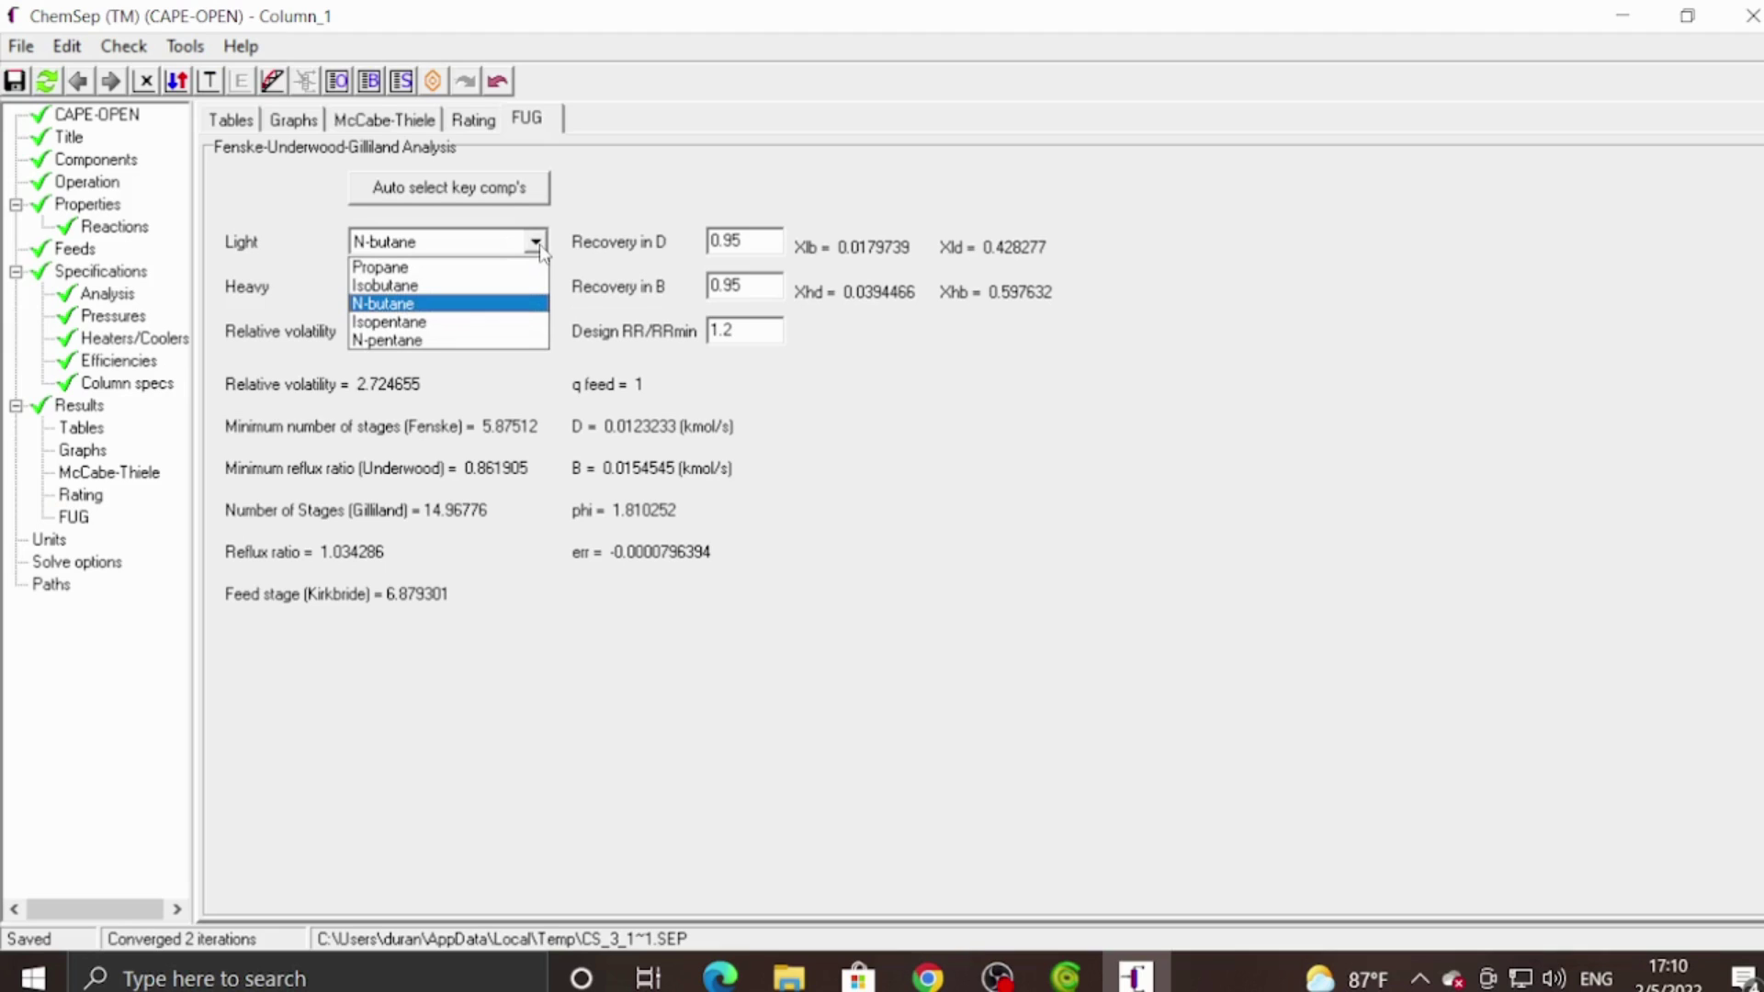
pyautogui.click(414, 321)
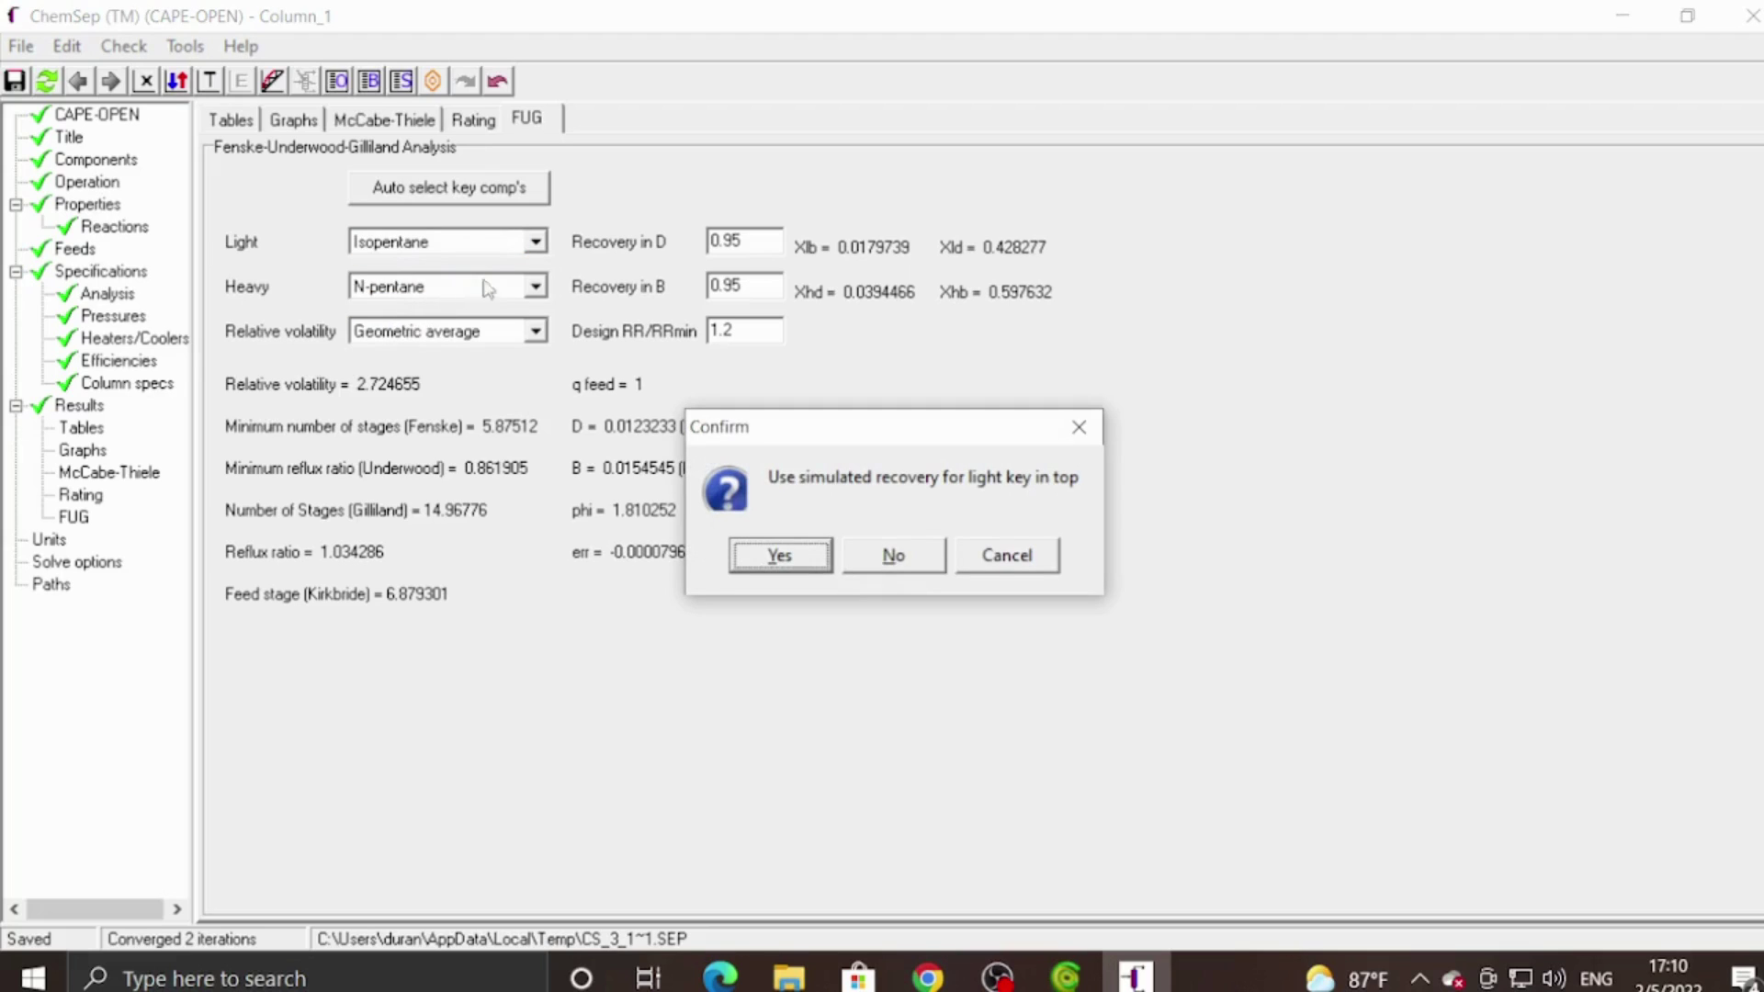
pyautogui.click(894, 559)
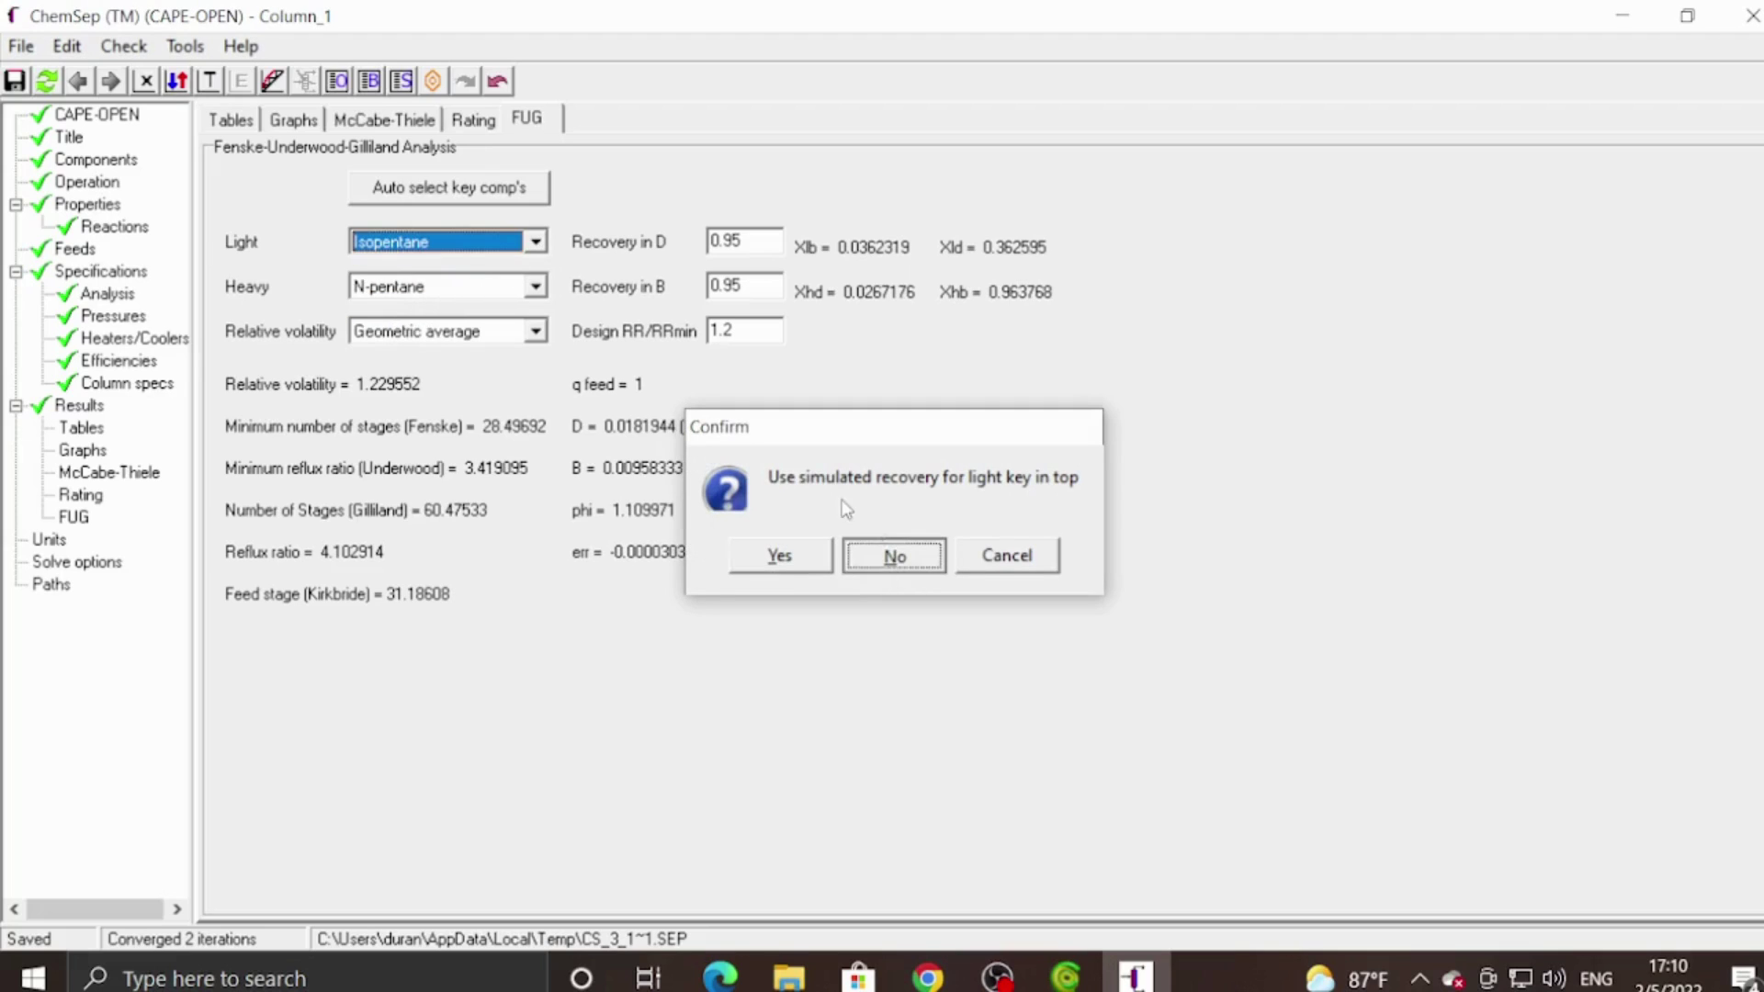
# Set the heavy key of the FUG analysis to Isopentane, using the simulated recovery in the bottoms.
pyautogui.click(535, 287)
pyautogui.click(432, 364)
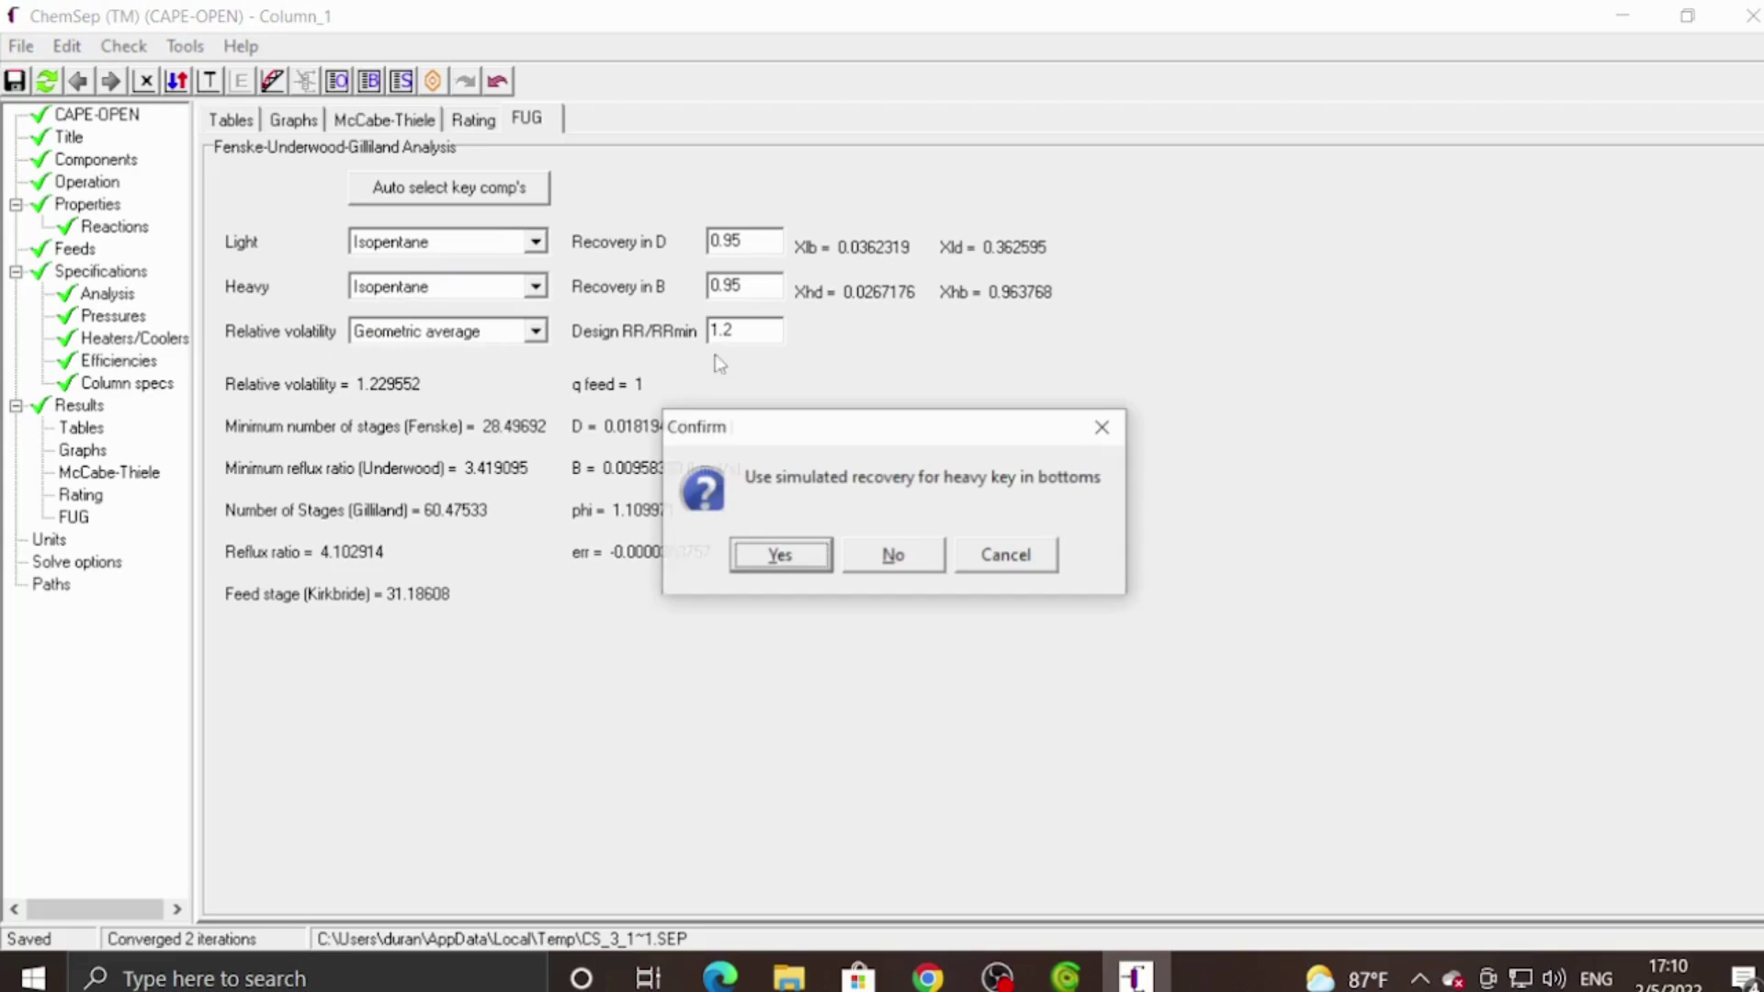
pyautogui.click(779, 554)
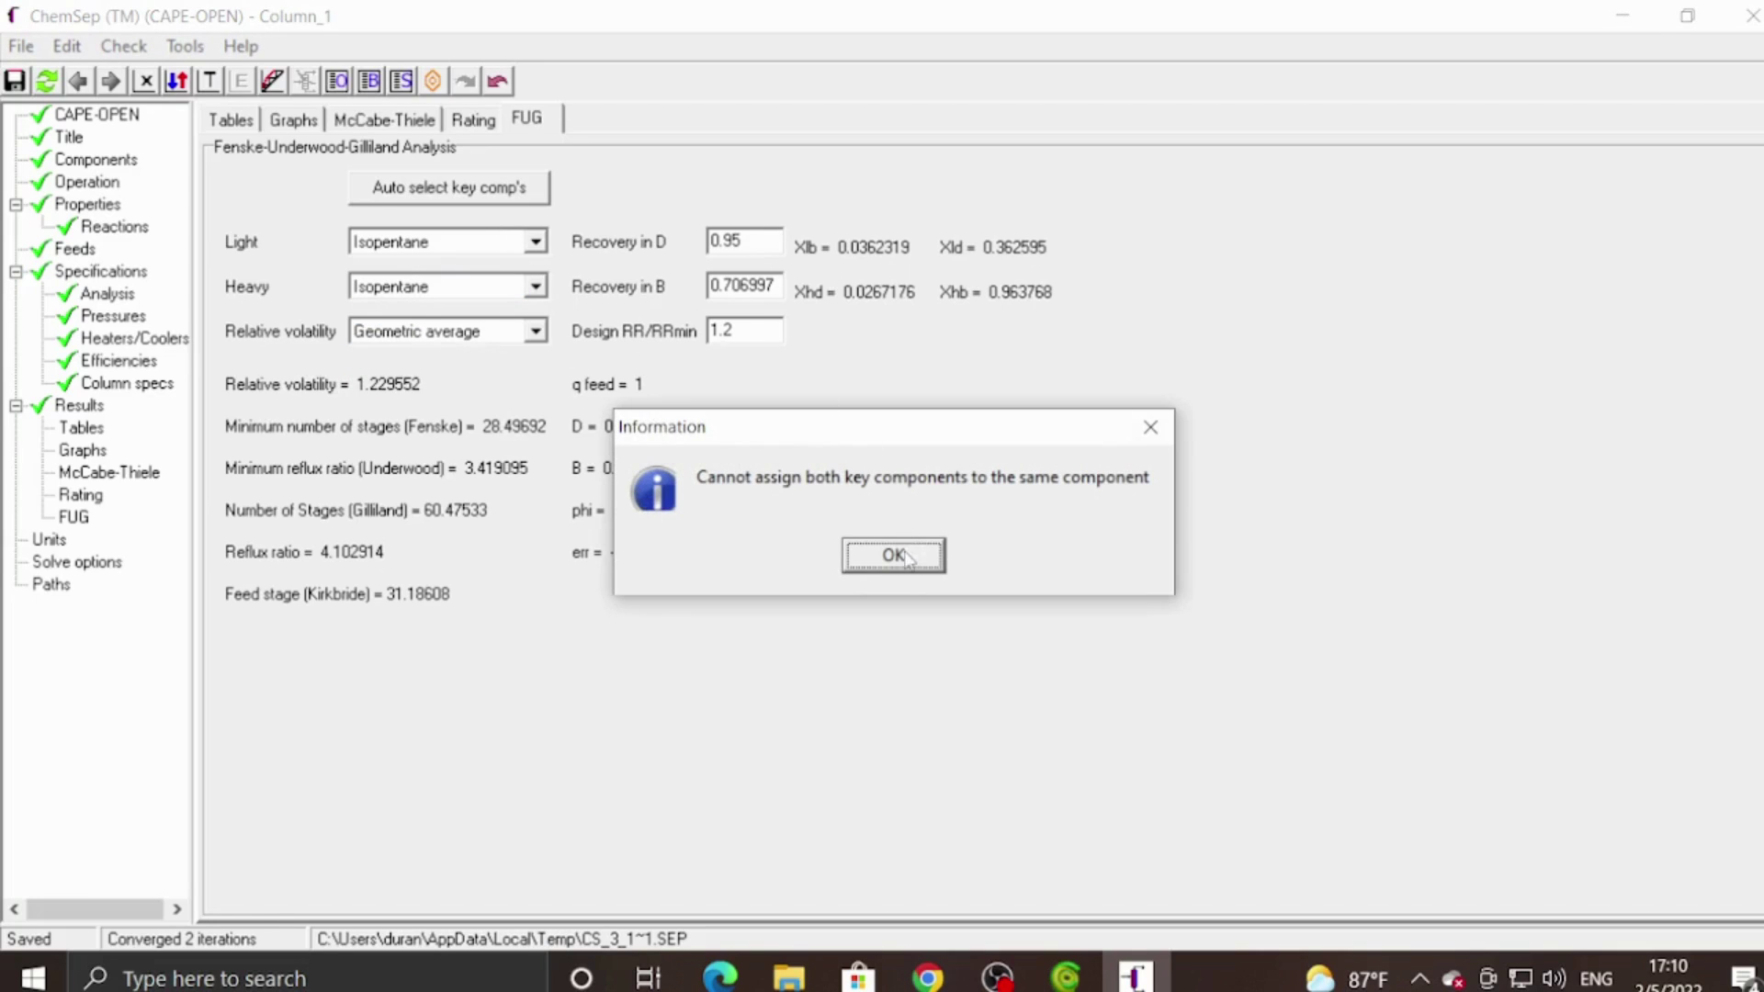
pyautogui.click(905, 557)
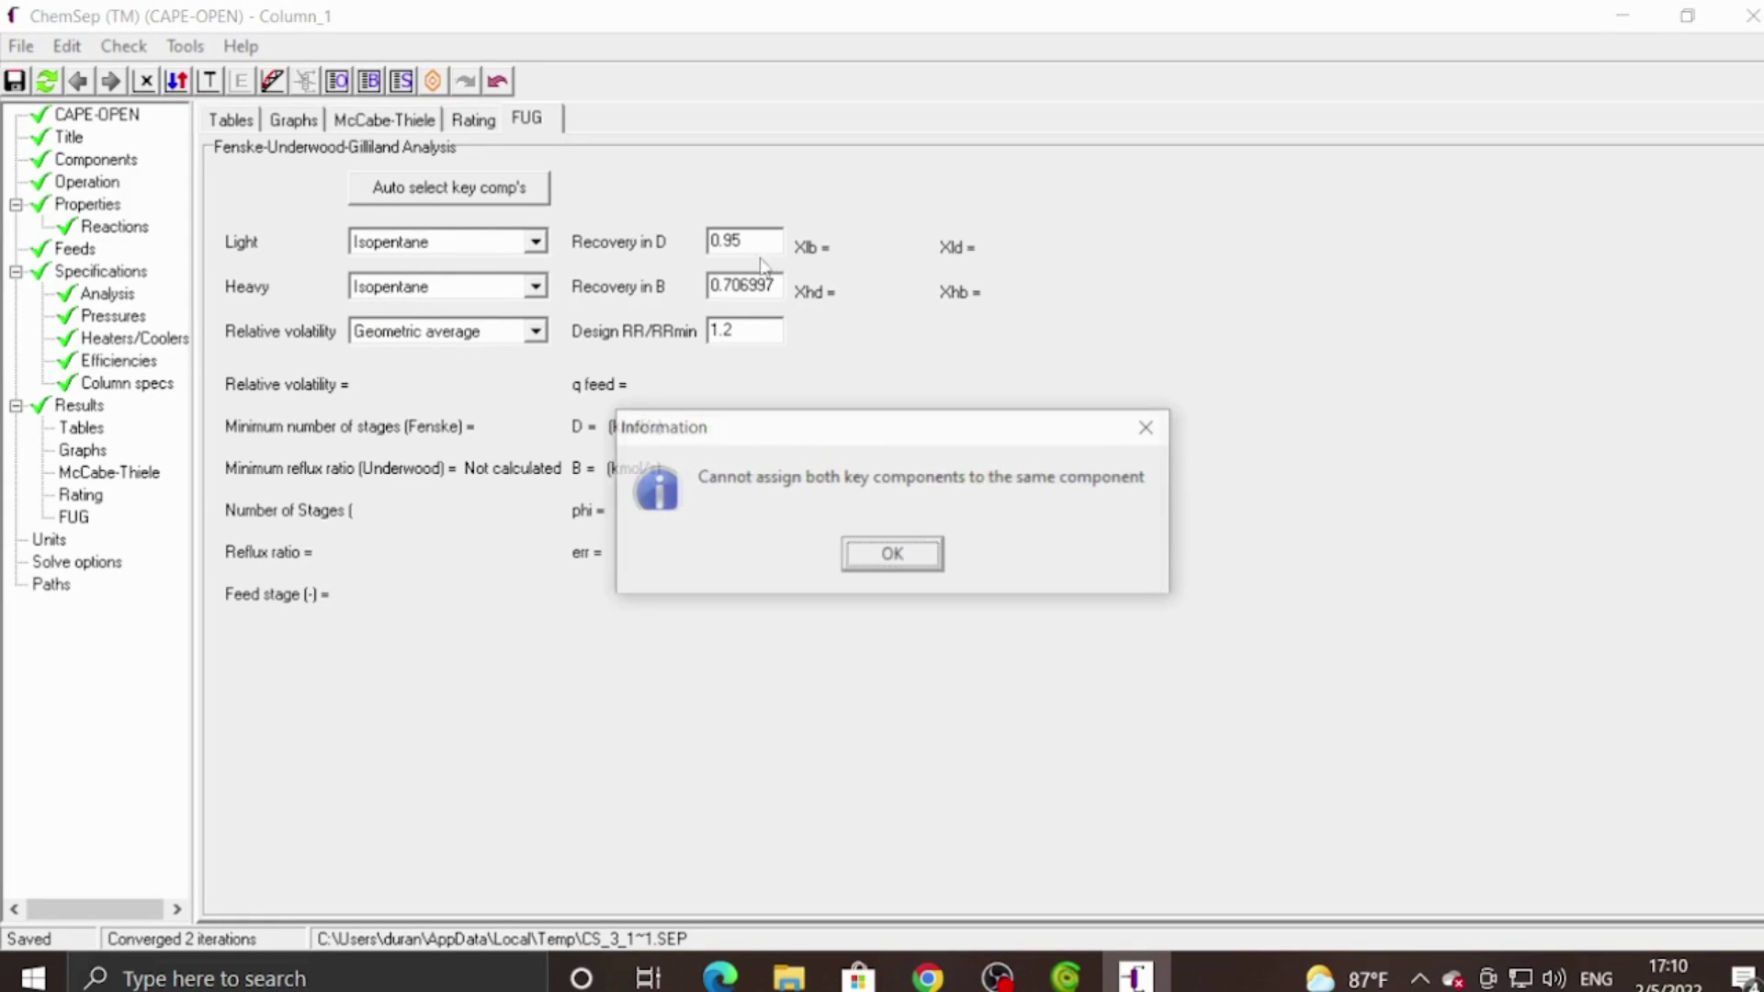
pyautogui.click(891, 559)
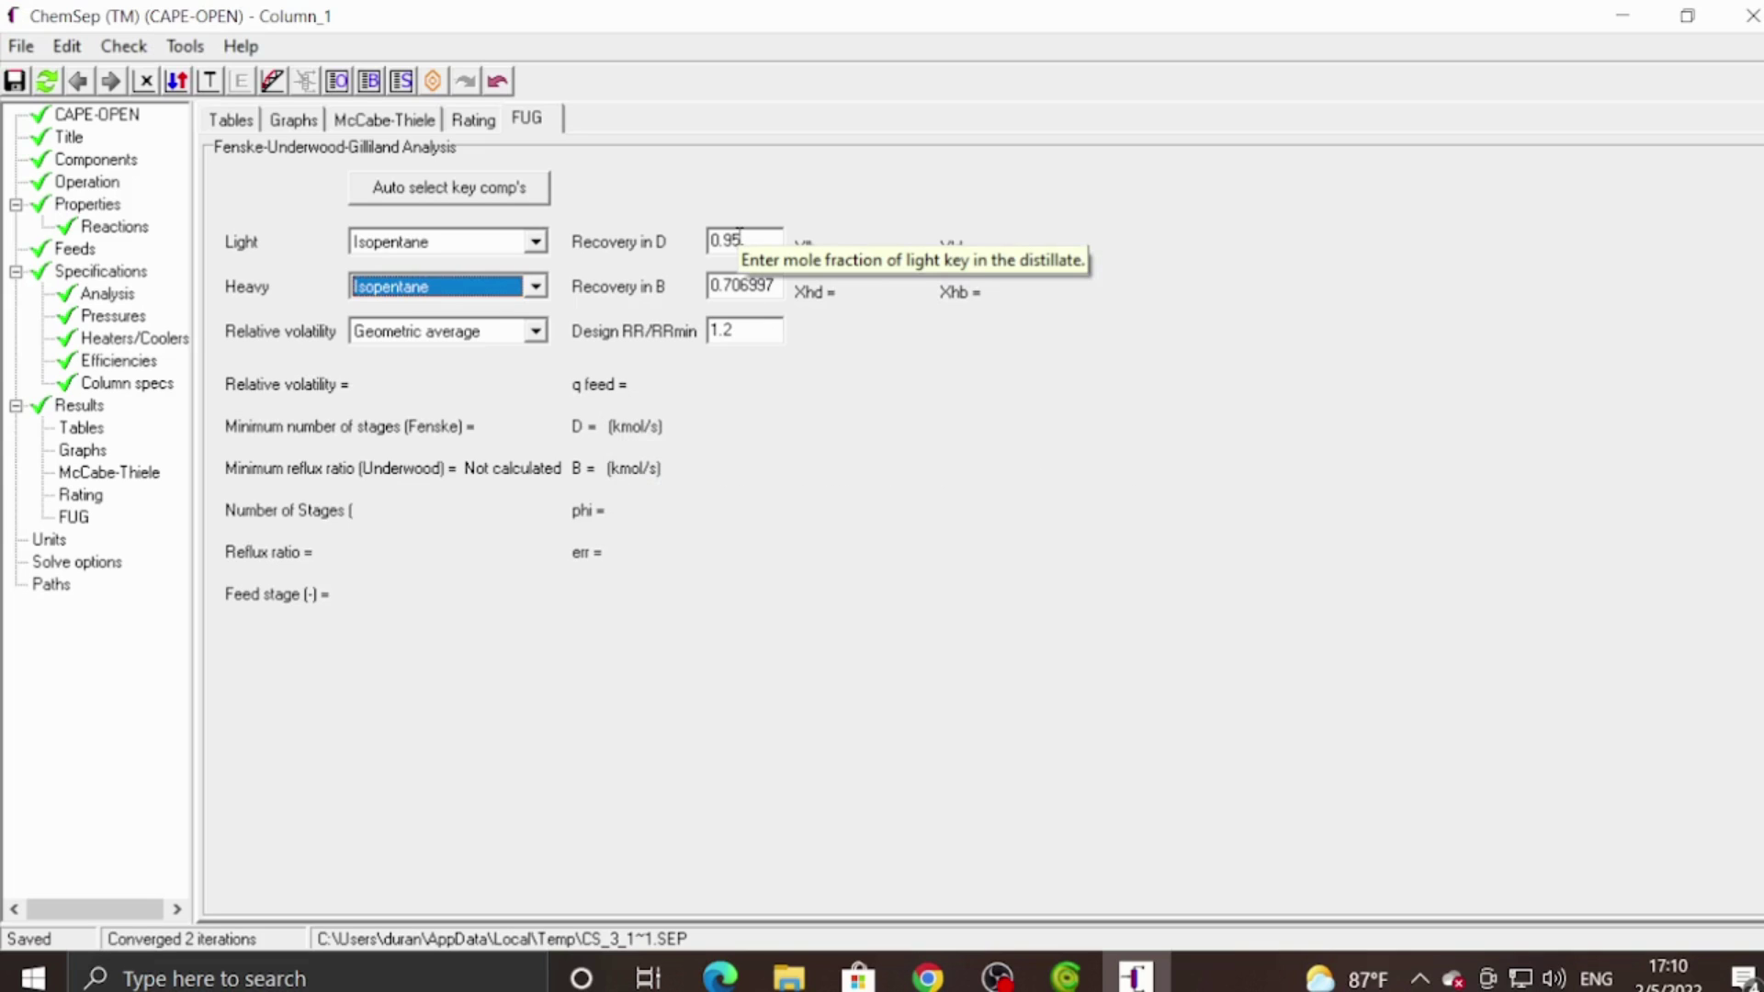
# Set the light key of the FUG analysis to N-butane, using the simulated recovery in the top.
pyautogui.click(535, 241)
pyautogui.click(445, 304)
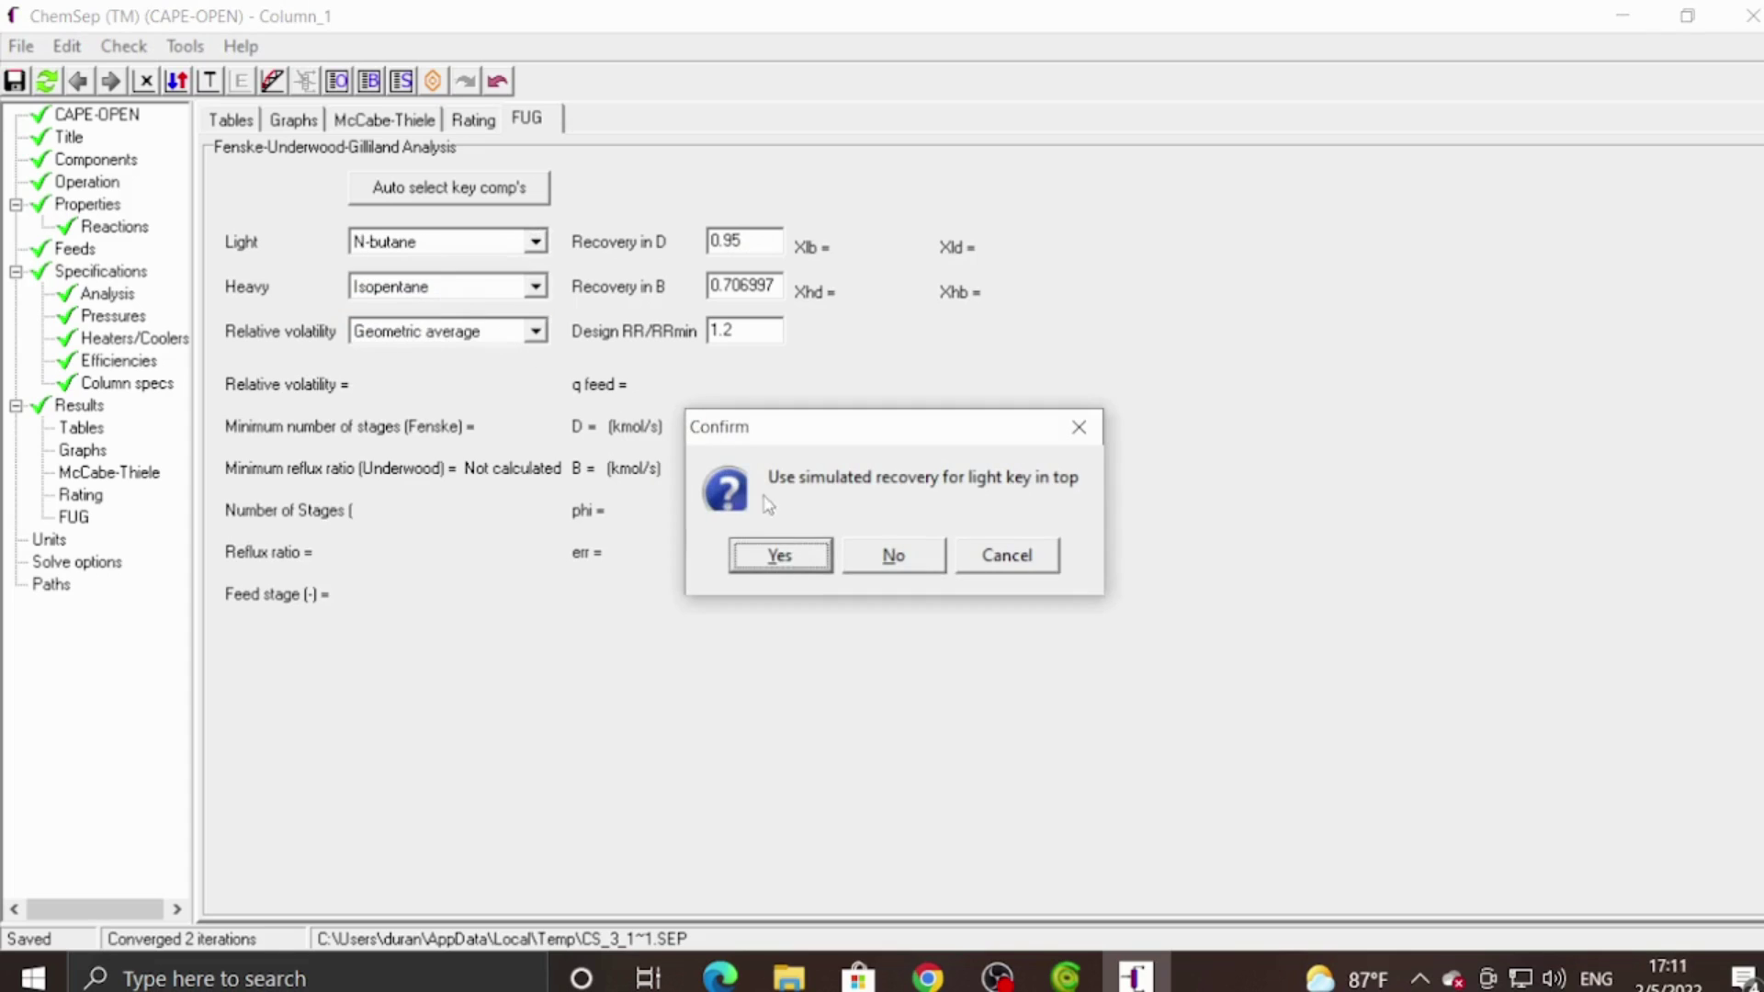
pyautogui.click(788, 554)
# Set the light key recovery in D and the heavy key recovery in B both to 0.99.
pyautogui.click(775, 243)
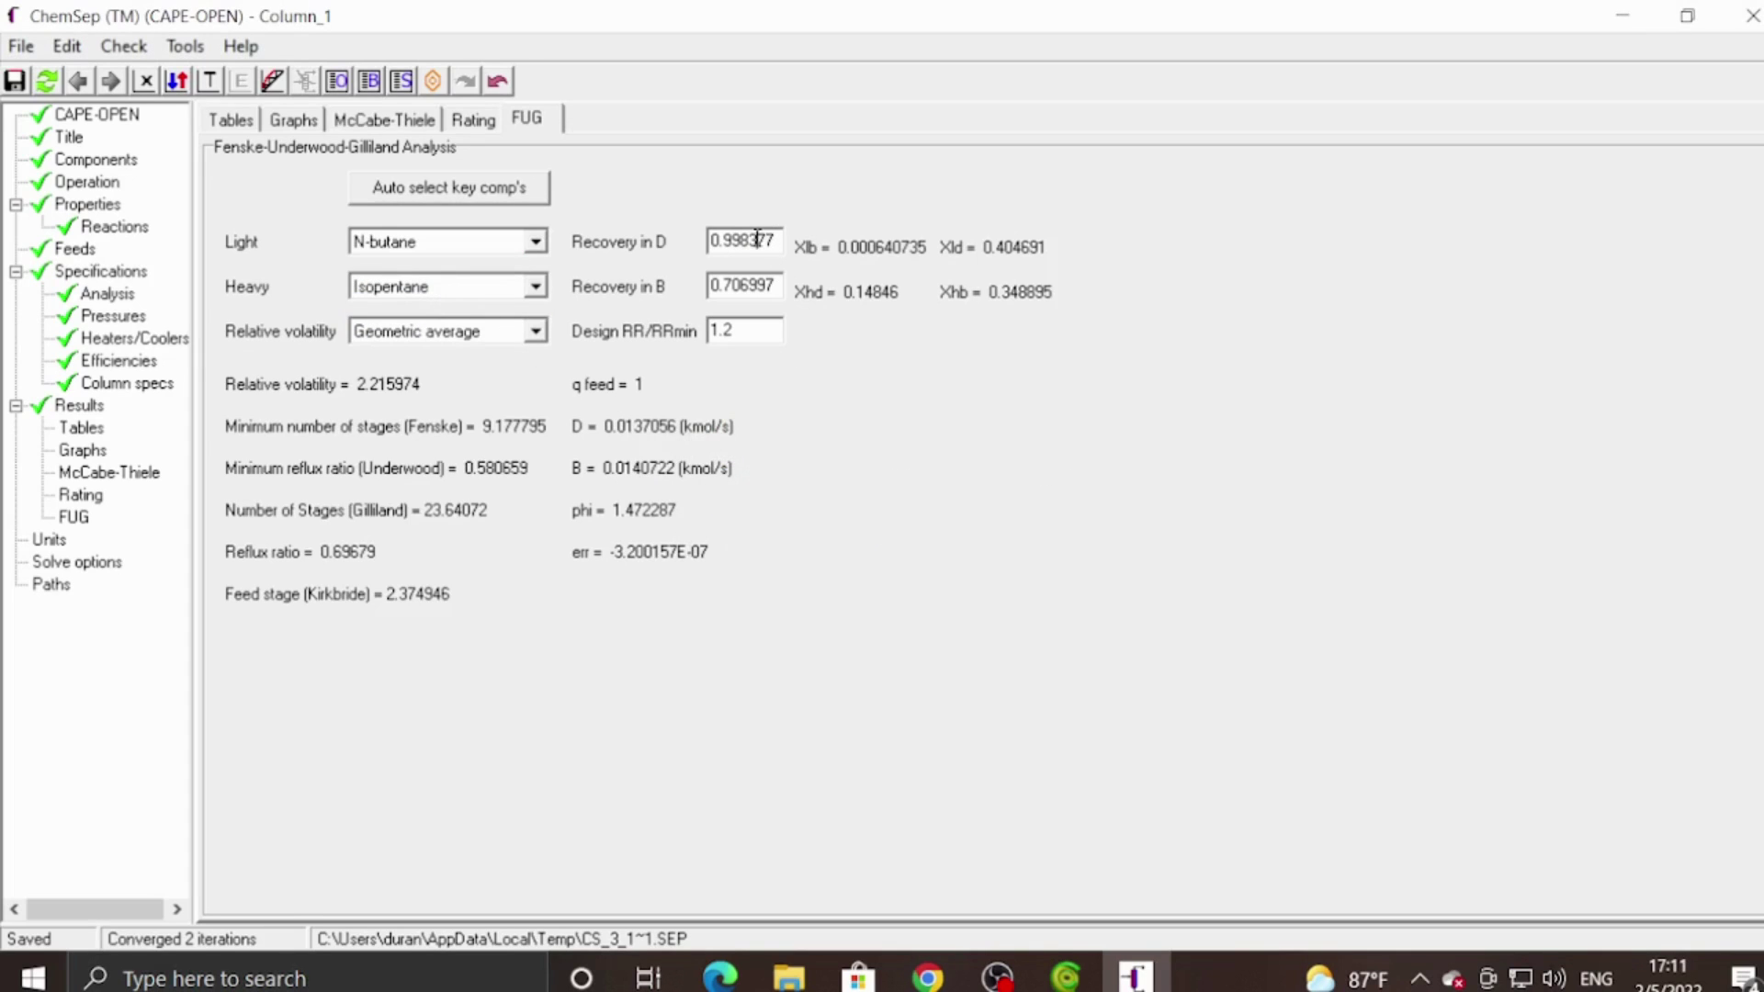
pyautogui.doubleClick(775, 244)
pyautogui.write('0.')
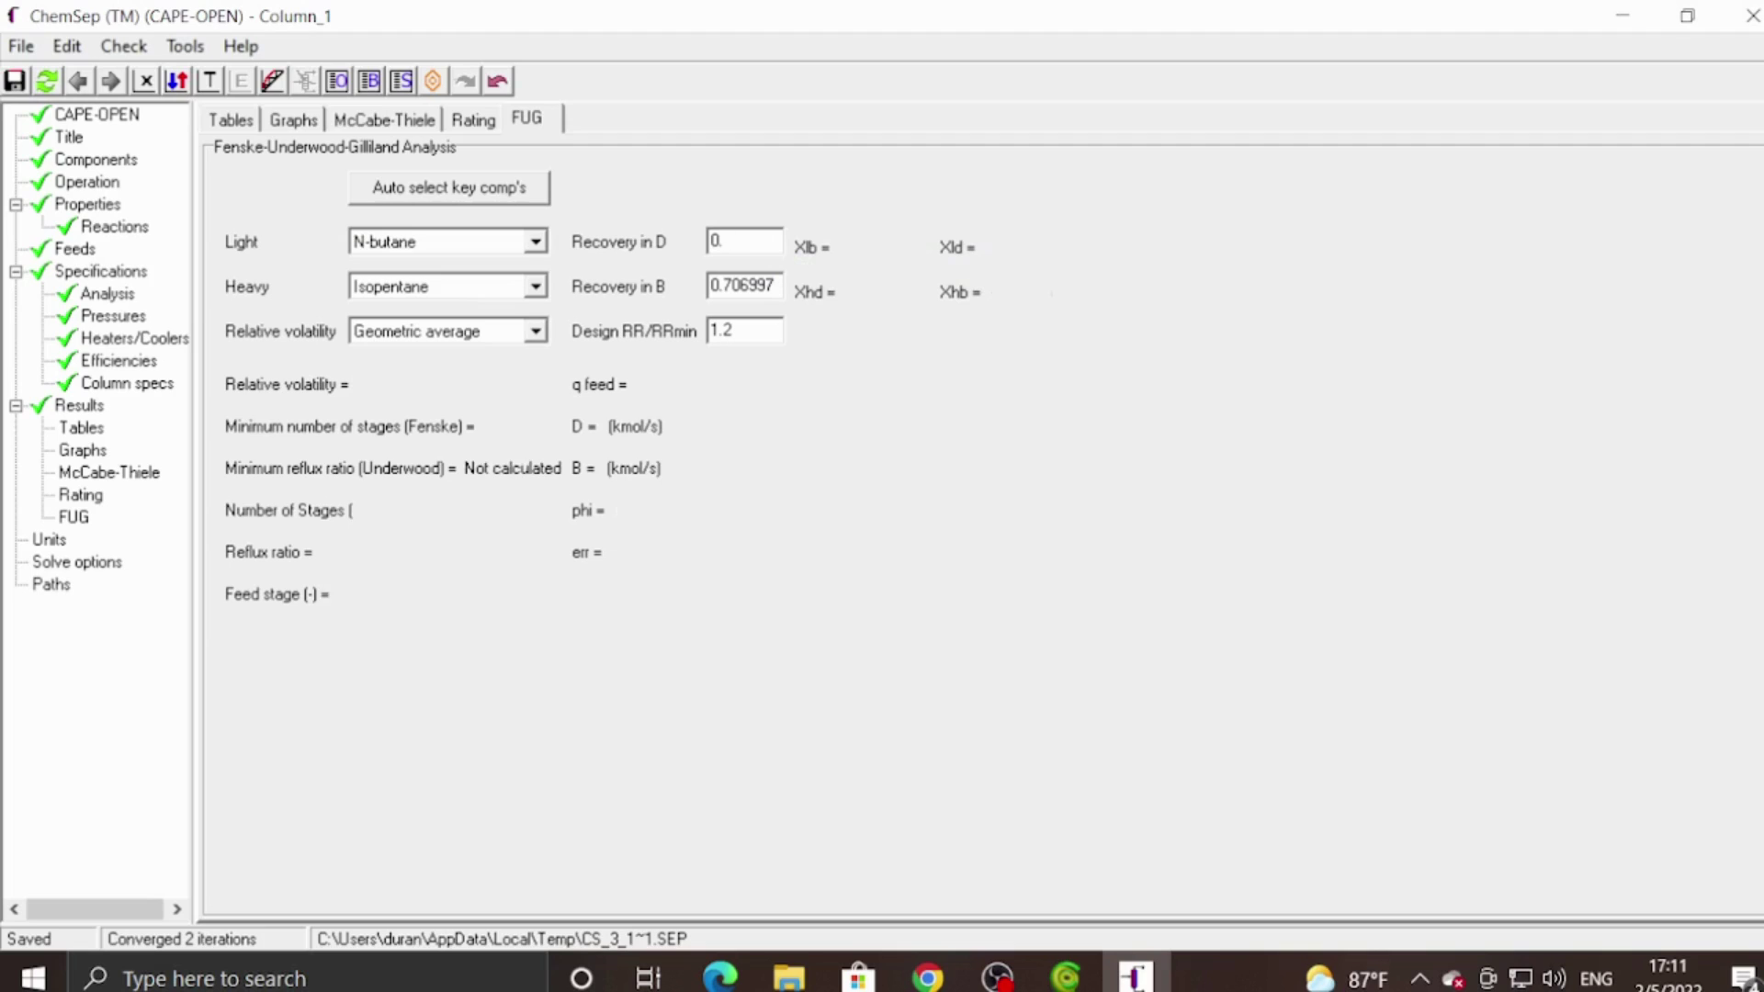
pyautogui.write('99')
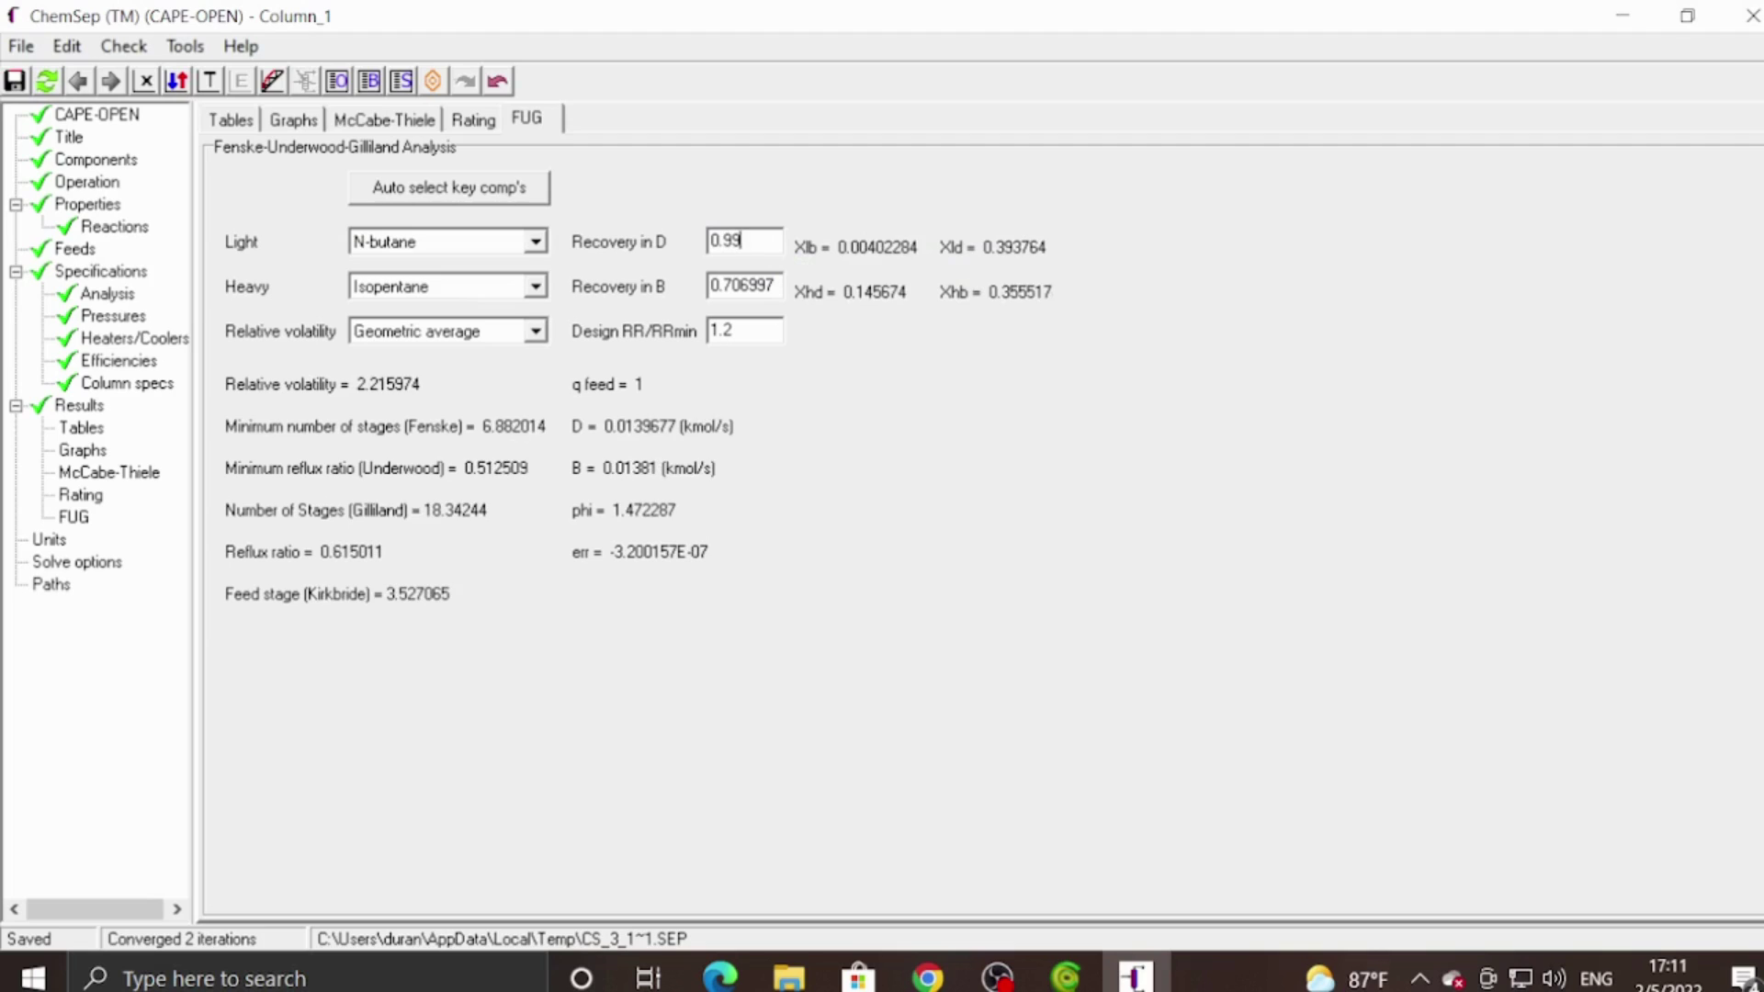
pyautogui.doubleClick(747, 287)
pyautogui.write('0.99')
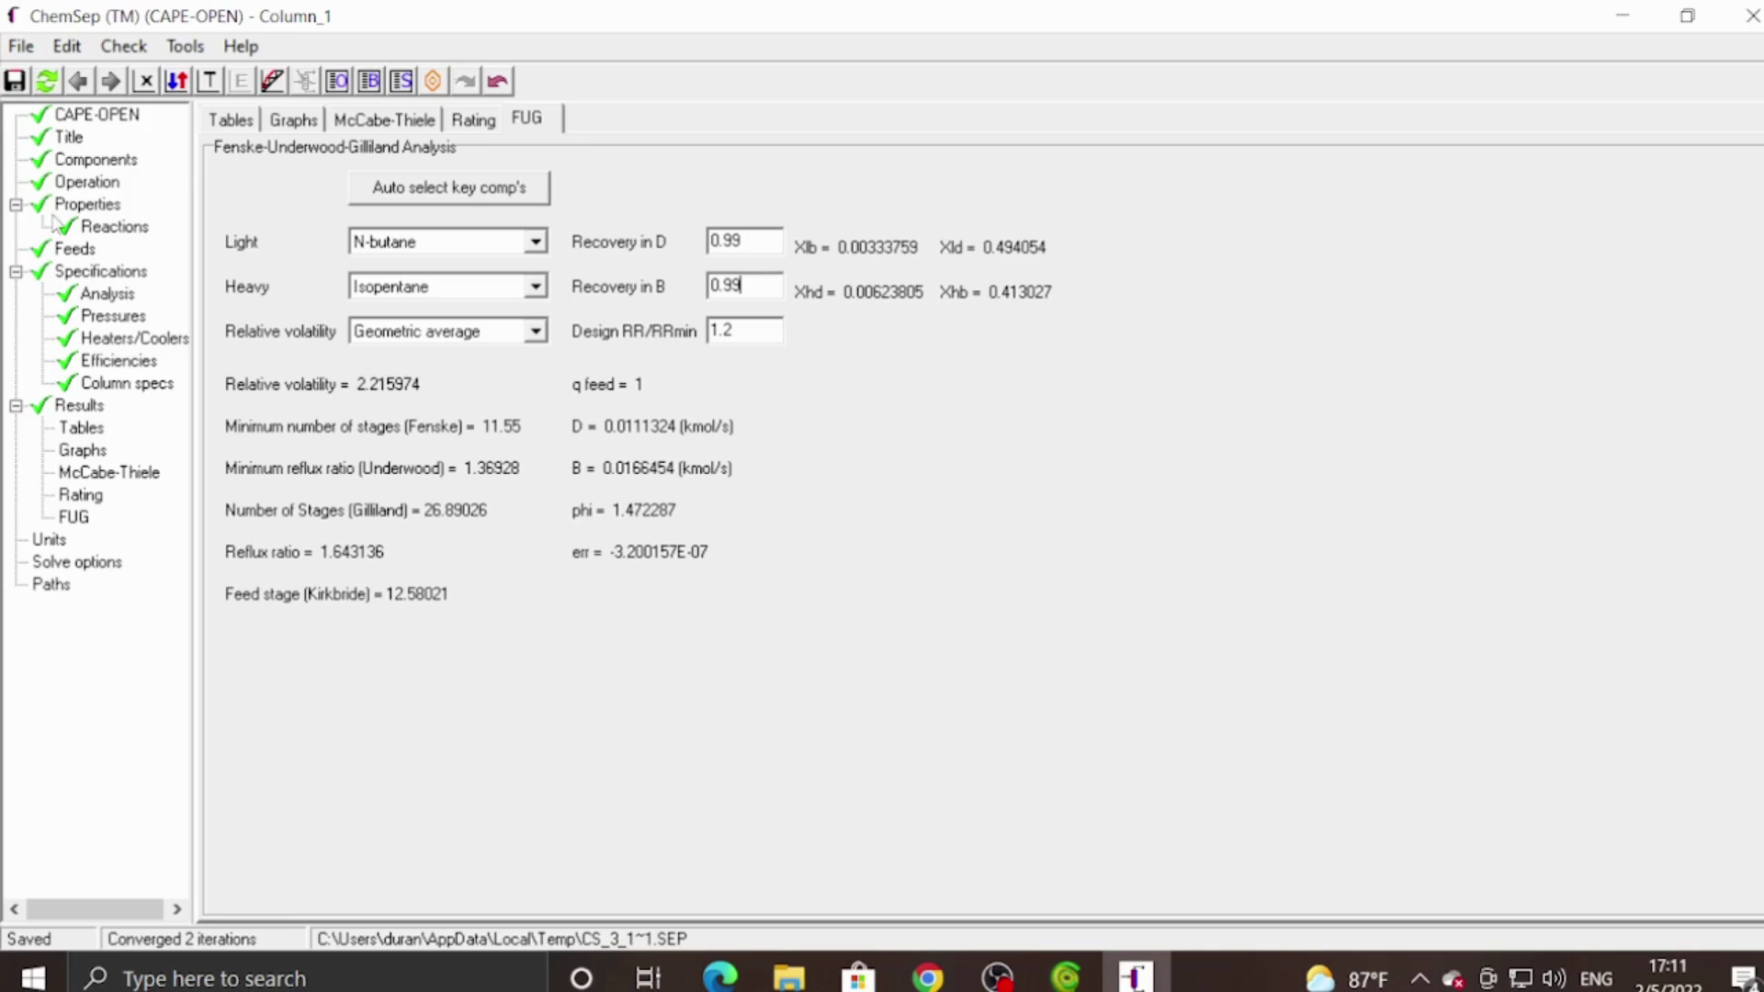
# Set the column to 27 stages, adapting the feed stage, and place the feed on stage 13.
pyautogui.click(83, 184)
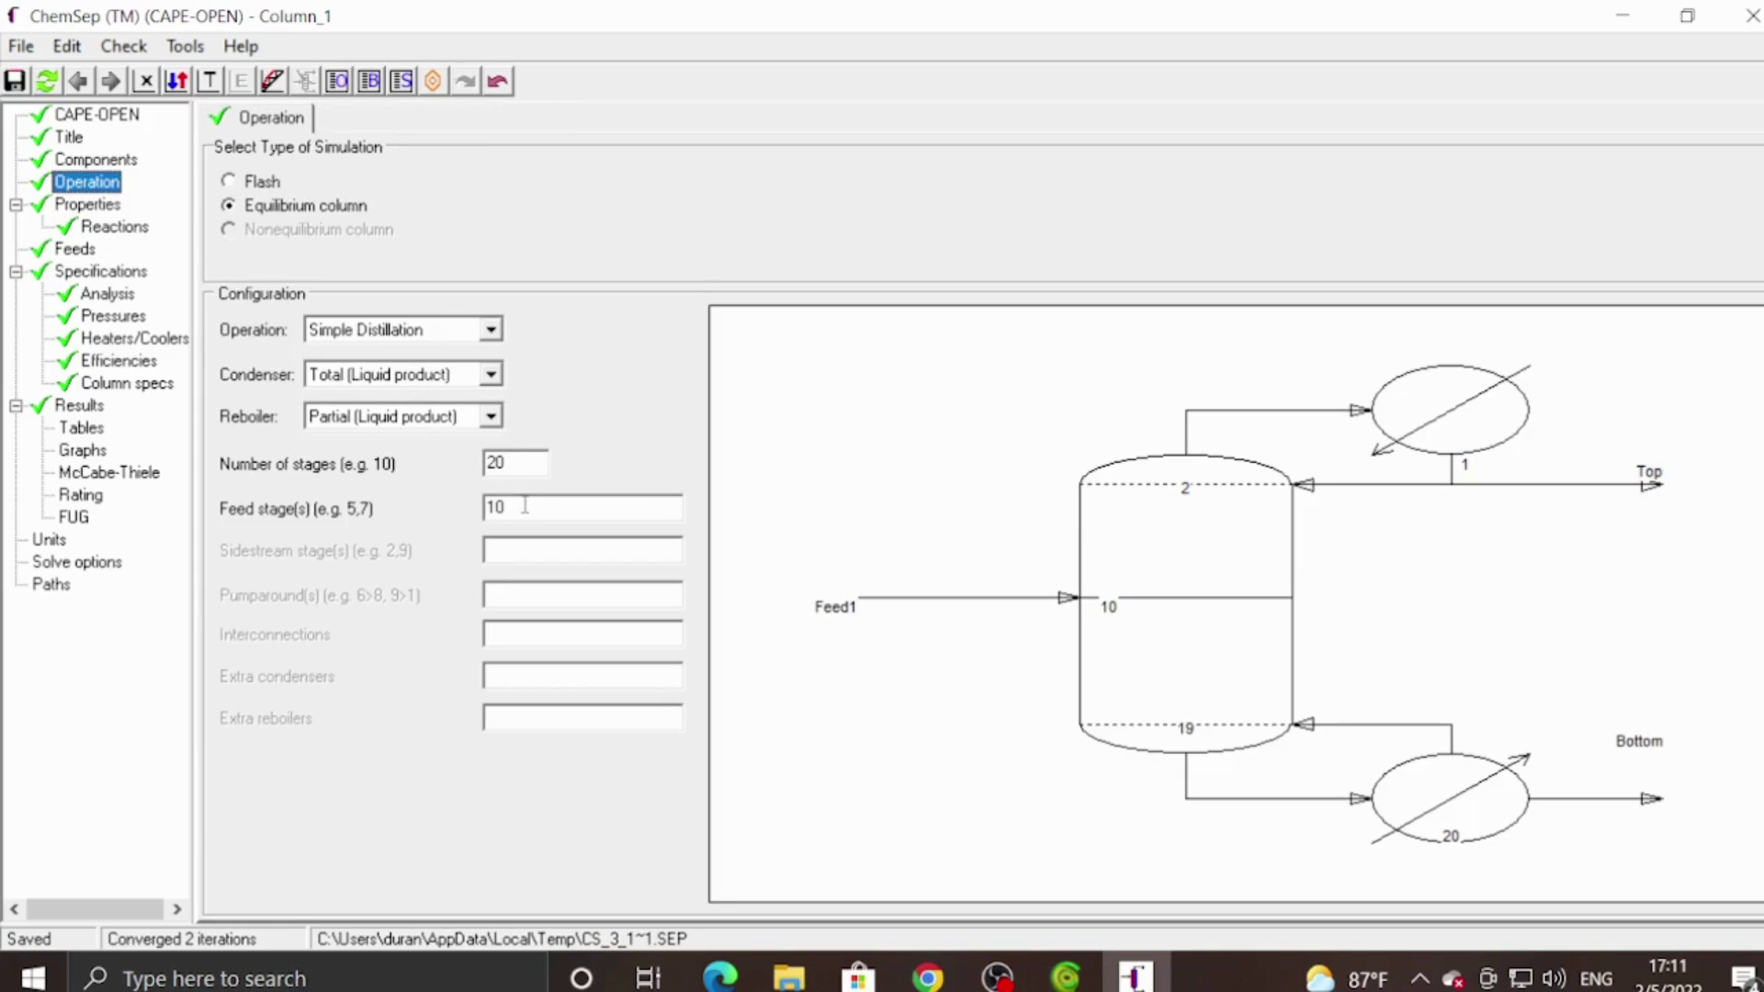
pyautogui.click(531, 462)
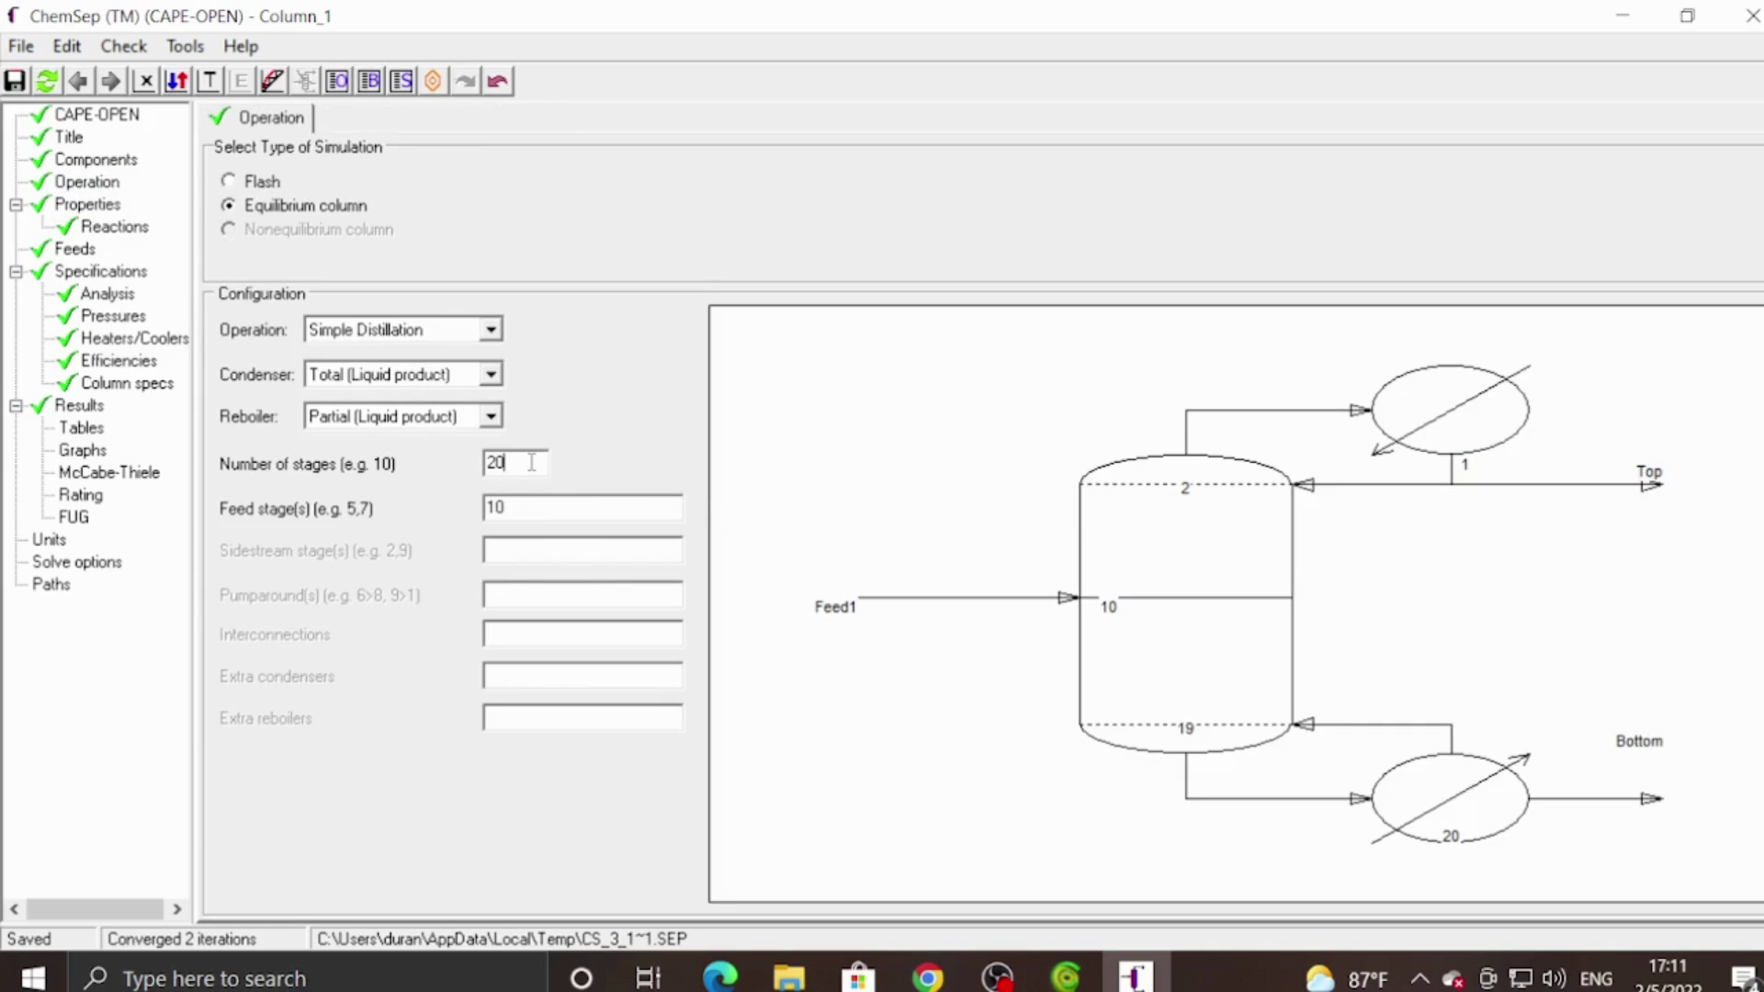
pyautogui.press('BackSpace')
pyautogui.write('7')
pyautogui.click(506, 508)
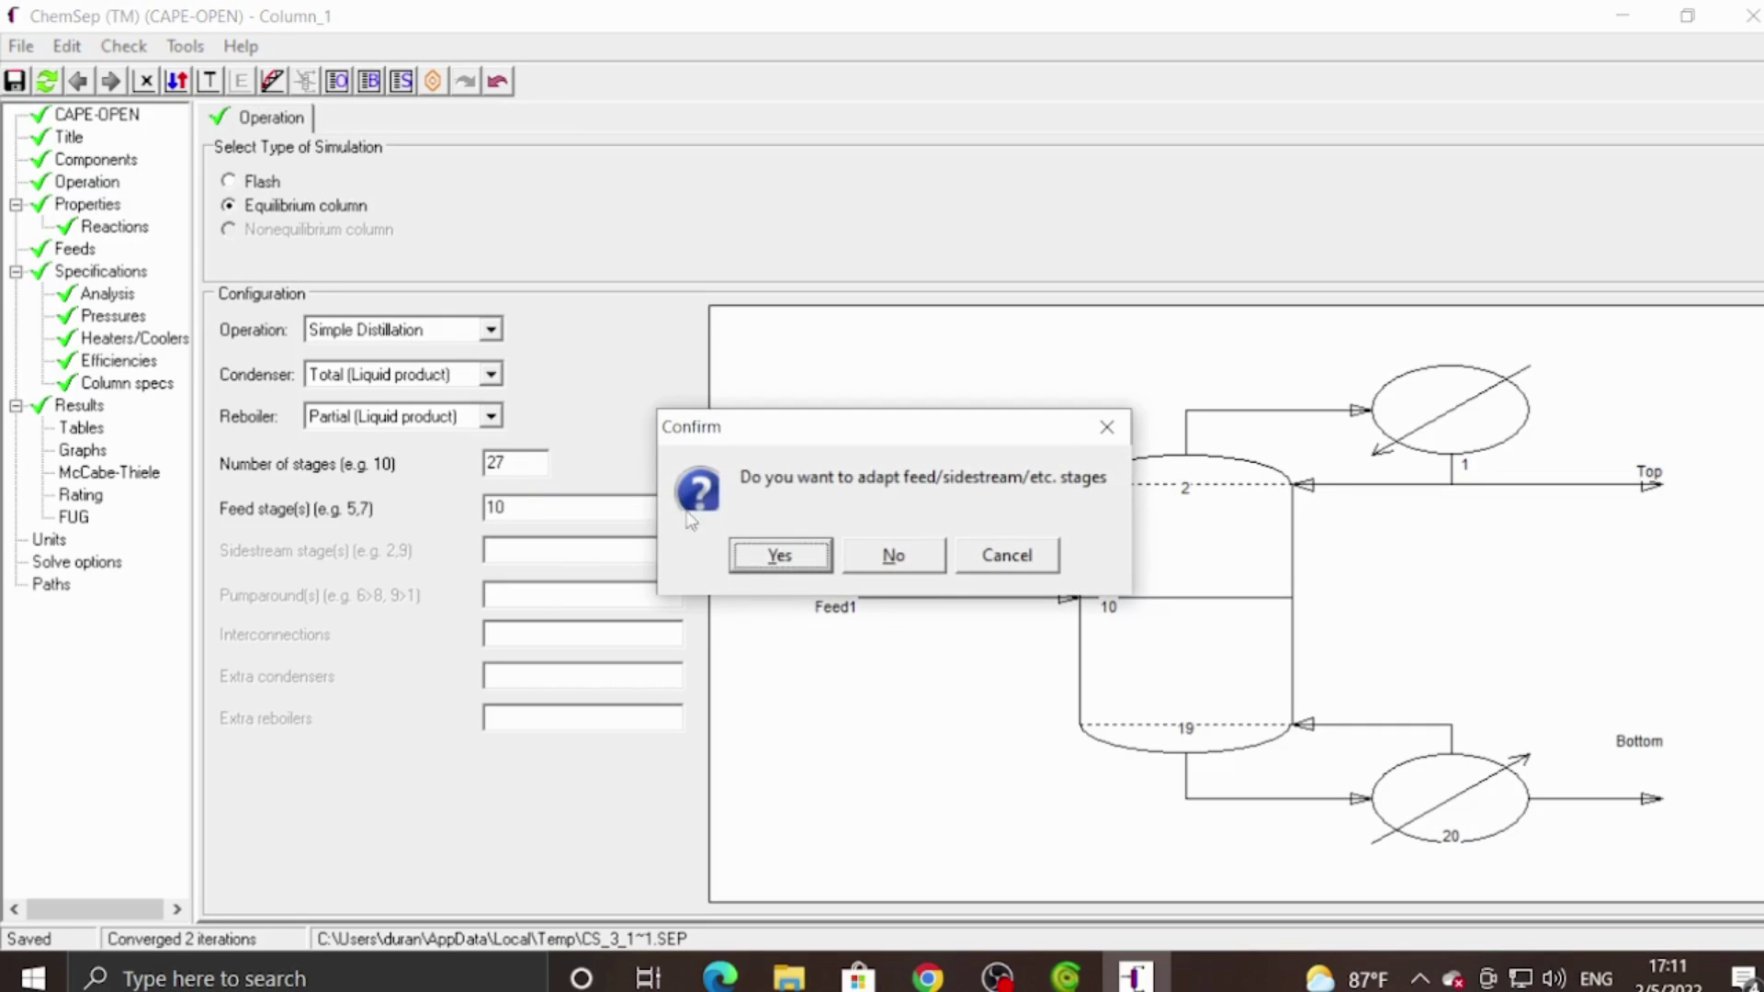
pyautogui.click(778, 556)
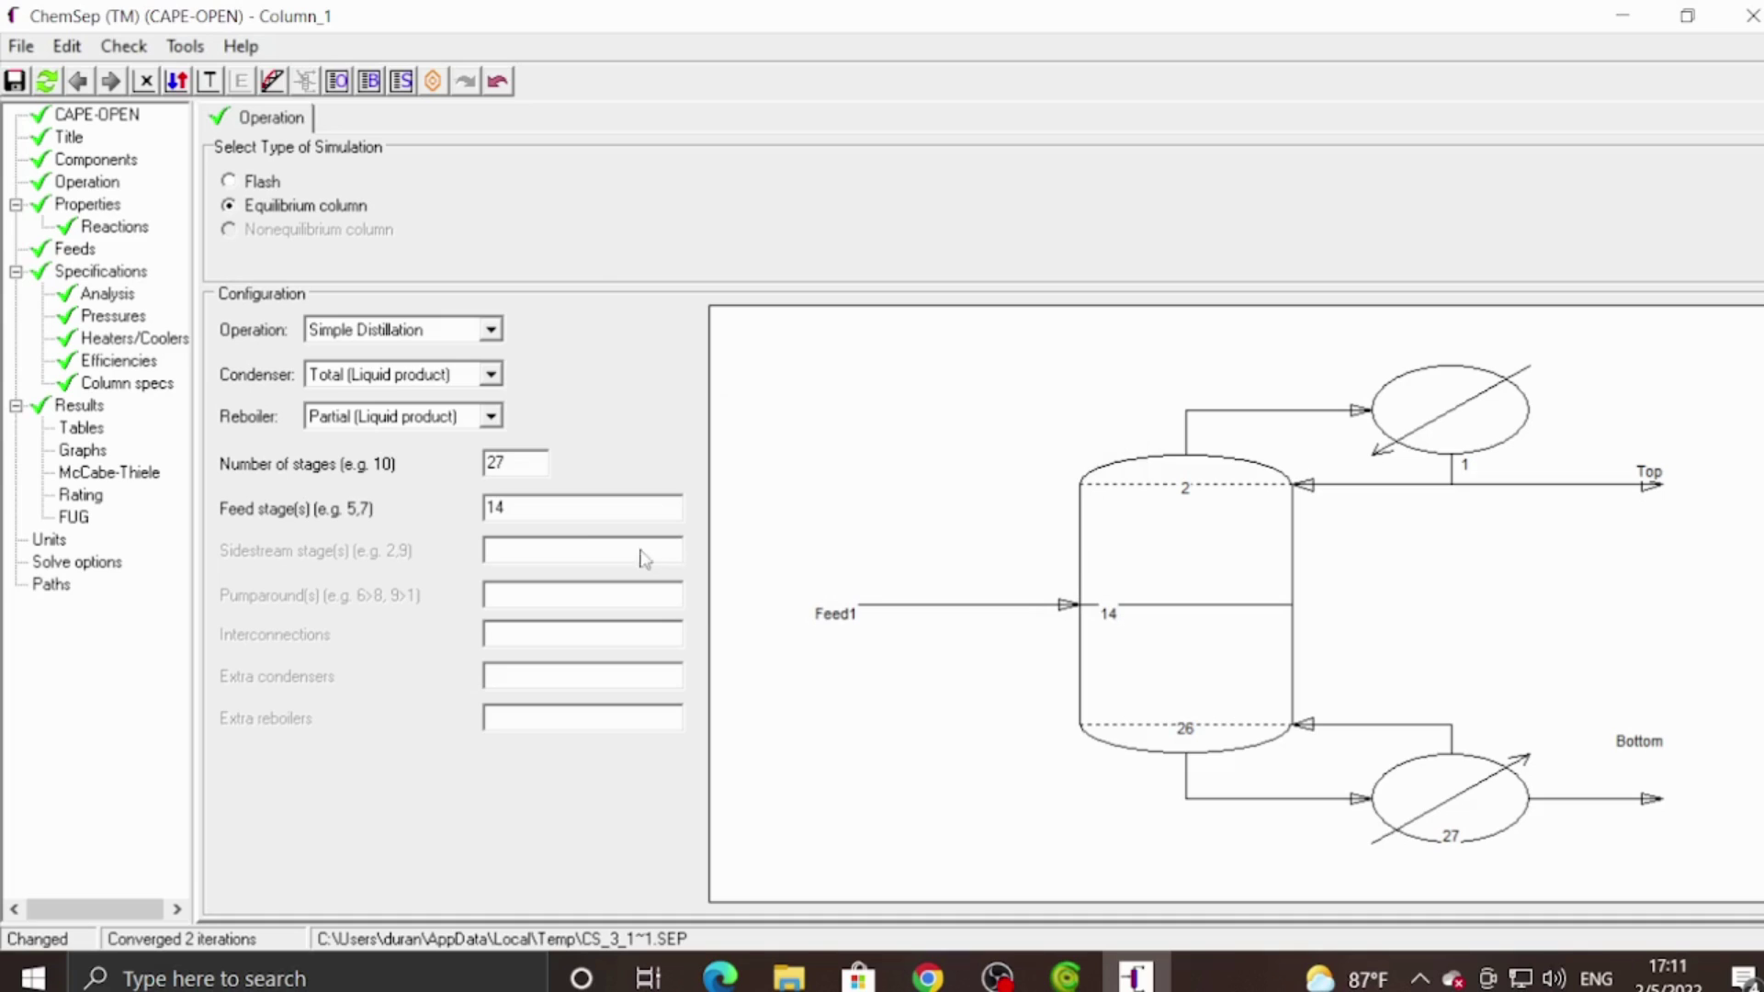
pyautogui.press('BackSpace')
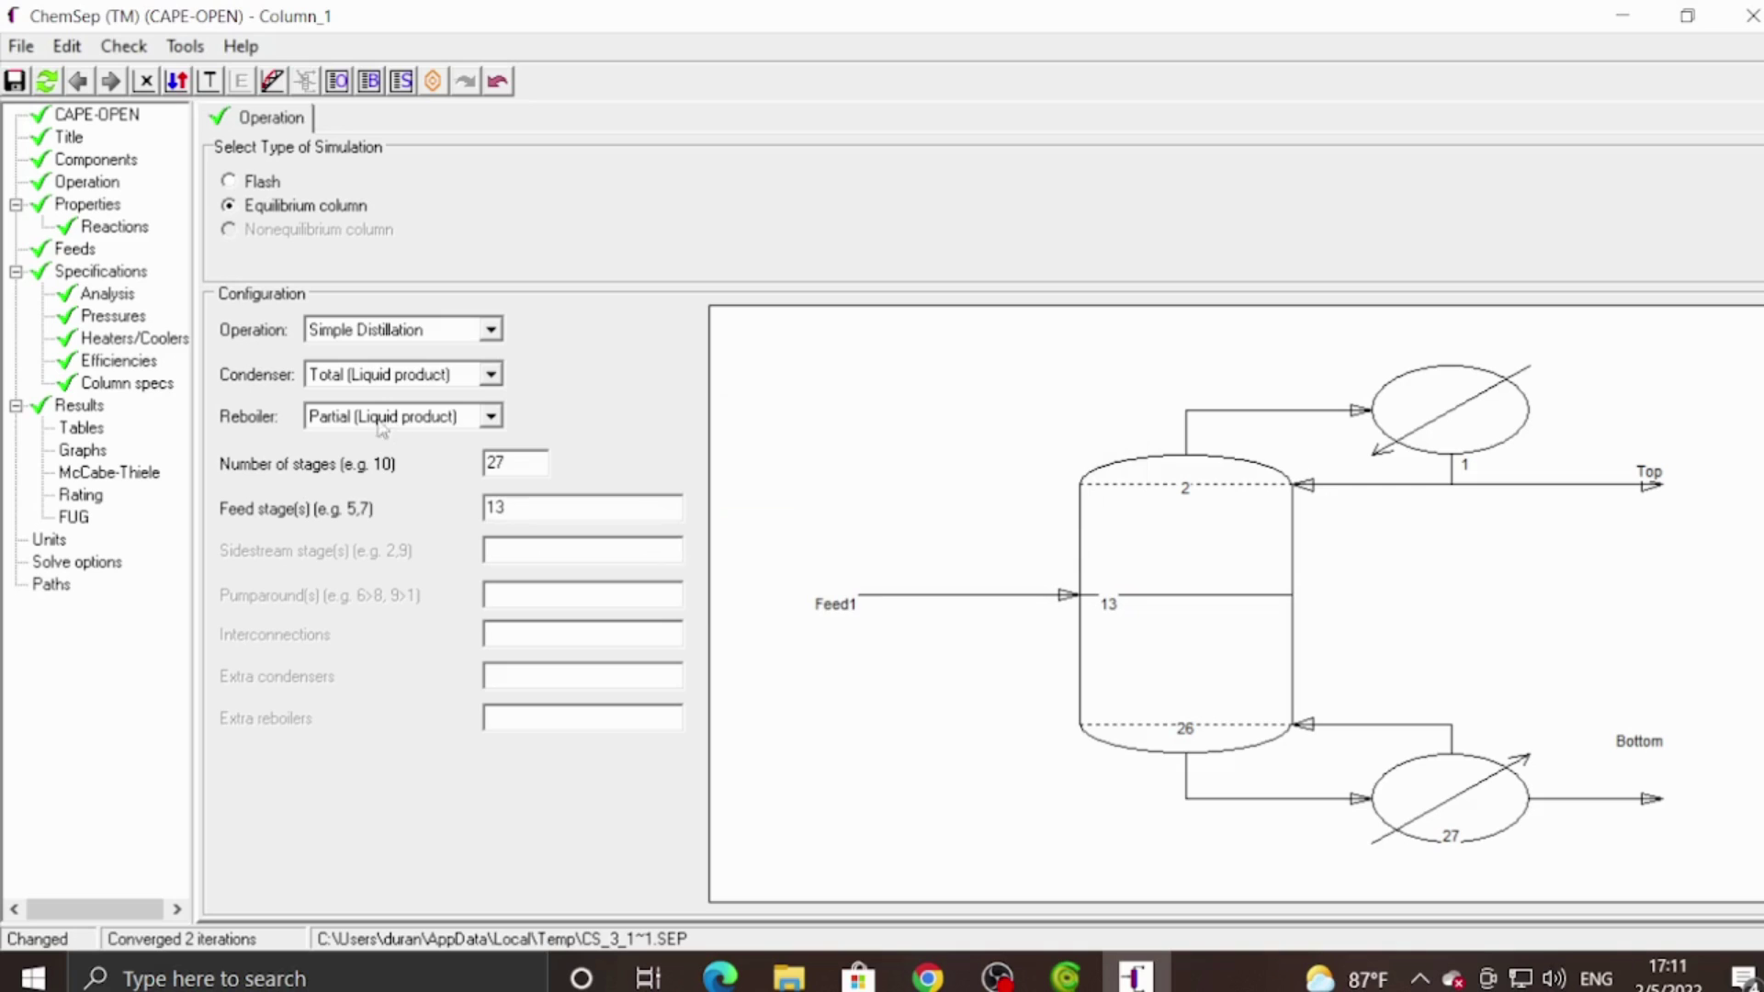
# Set the reflux ratio in the column's top product specification to 1.58571.
pyautogui.click(113, 273)
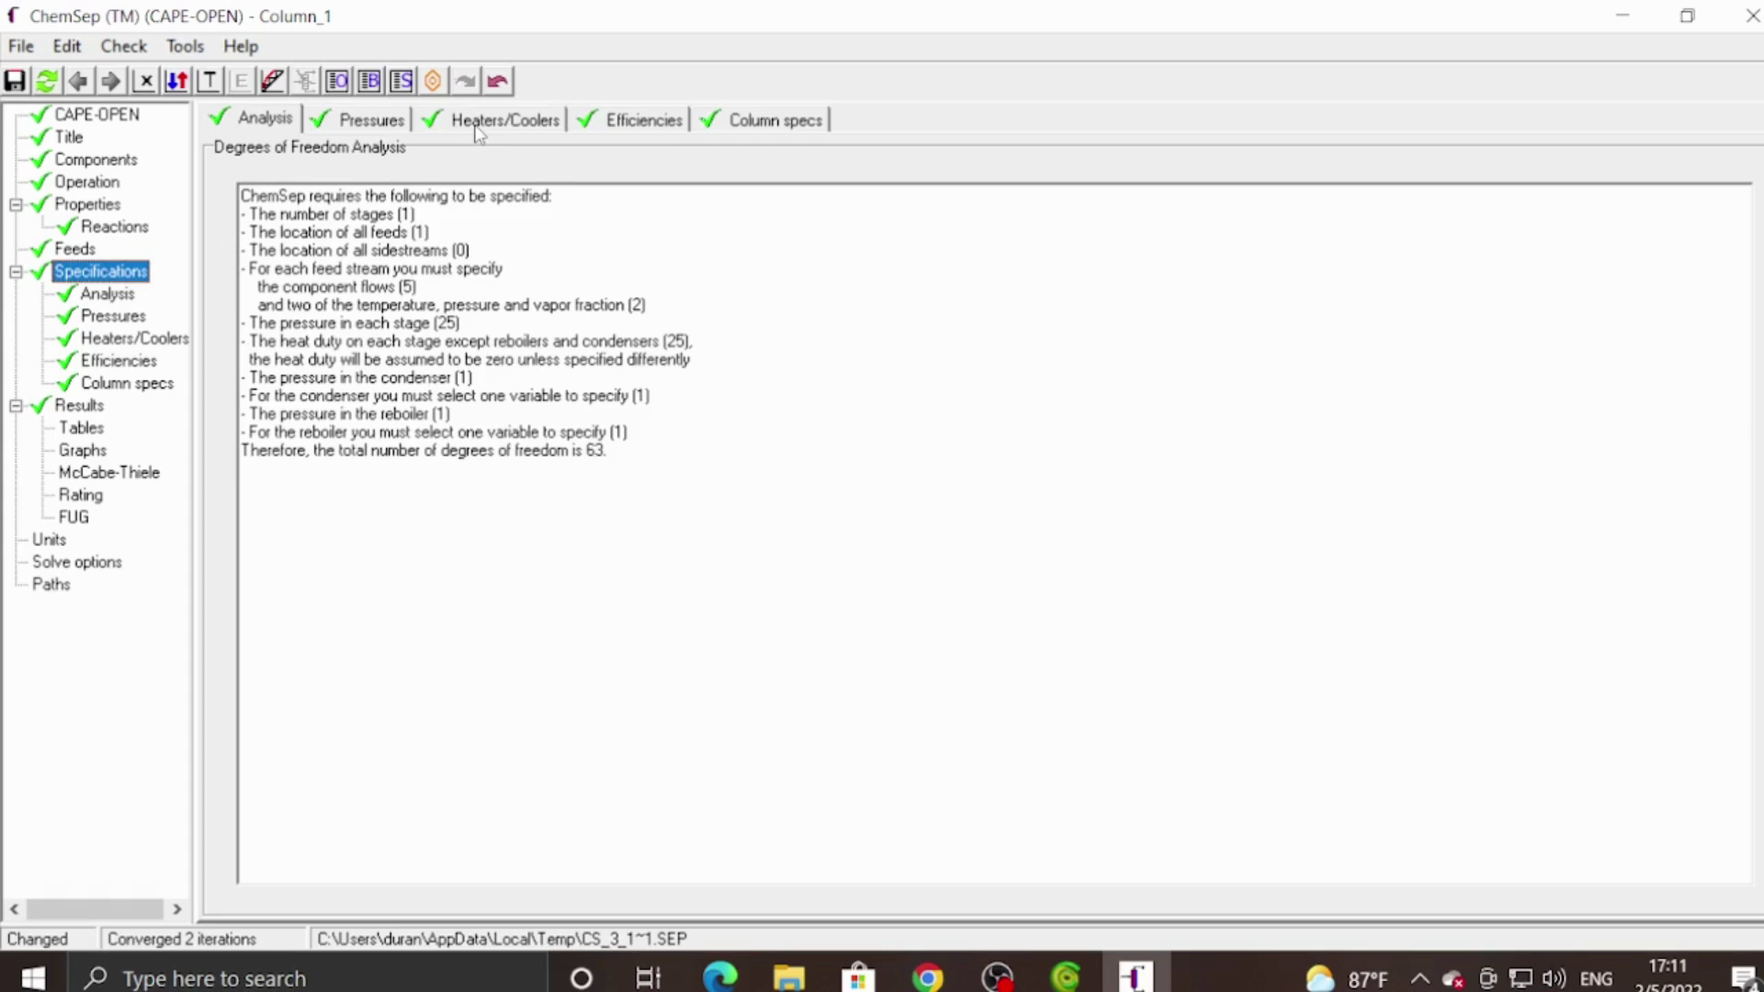
pyautogui.click(766, 120)
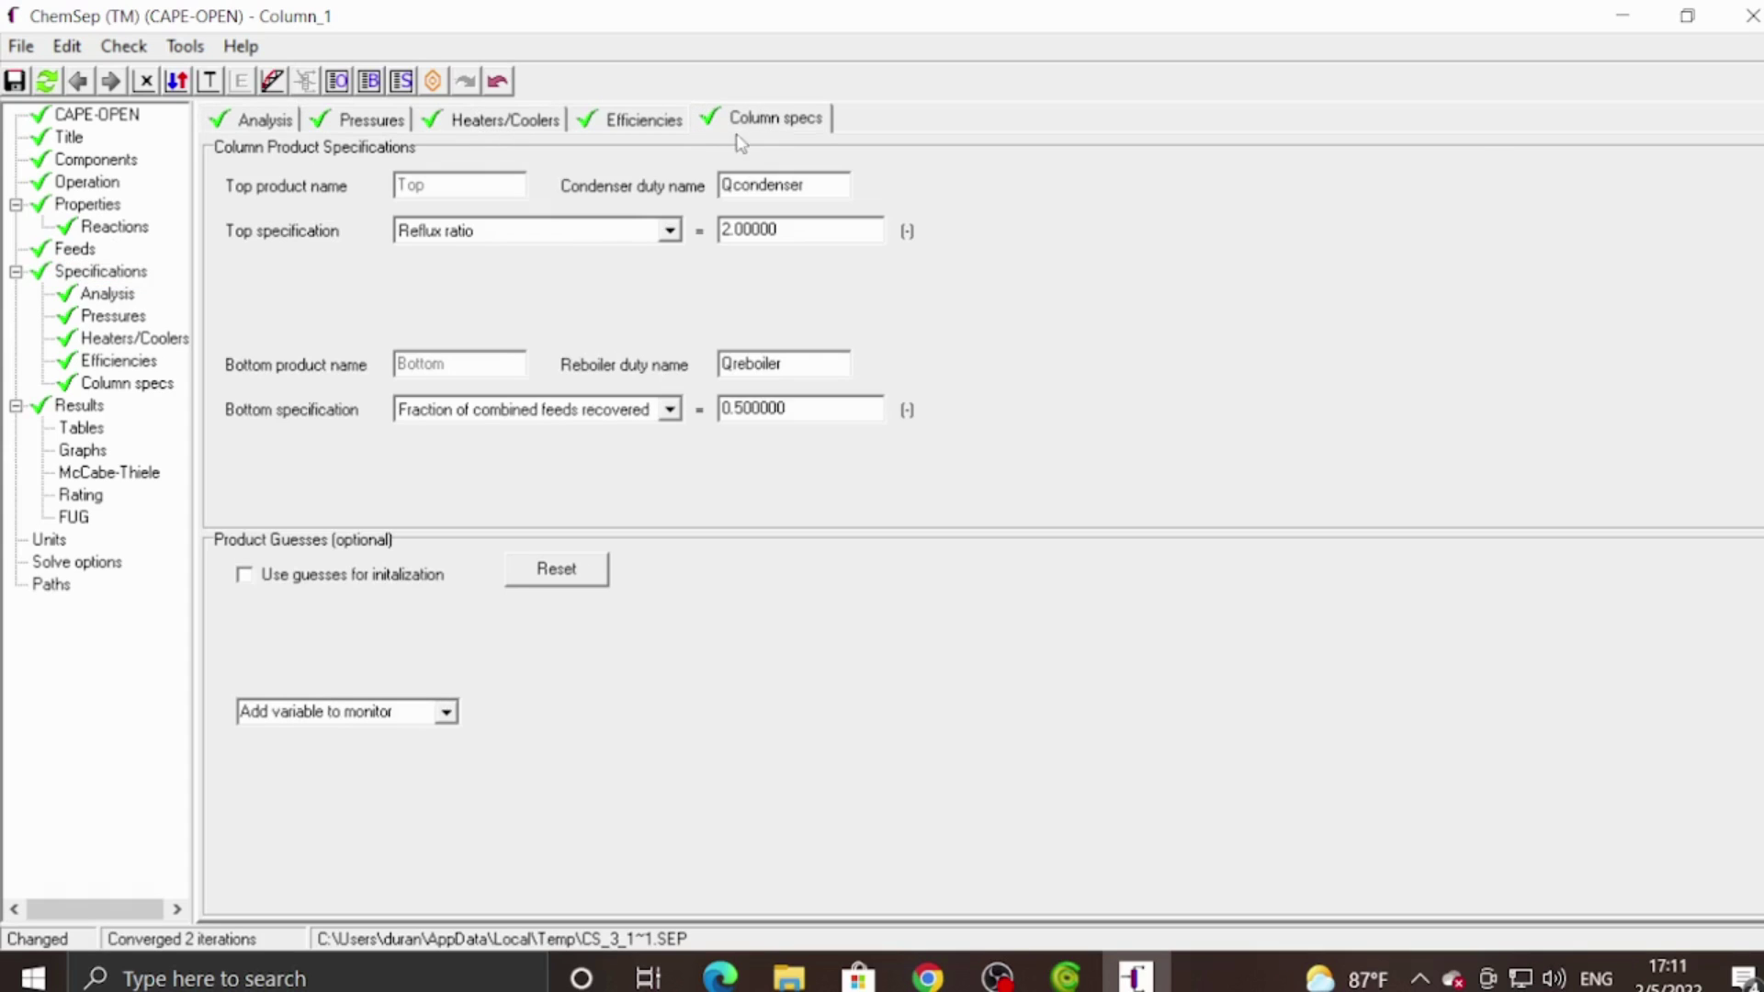
pyautogui.click(769, 228)
pyautogui.press('BackSpace')
pyautogui.press('BackSpace')
pyautogui.press('BackSpace')
pyautogui.press('BackSpace')
pyautogui.press('BackSpace')
pyautogui.press('BackSpace')
pyautogui.press('BackSpace')
pyautogui.write('1.')
pyautogui.write('5')
# Change the bottom specification to bottom product flow rate and set it to 60 kmol/h.
pyautogui.click(670, 411)
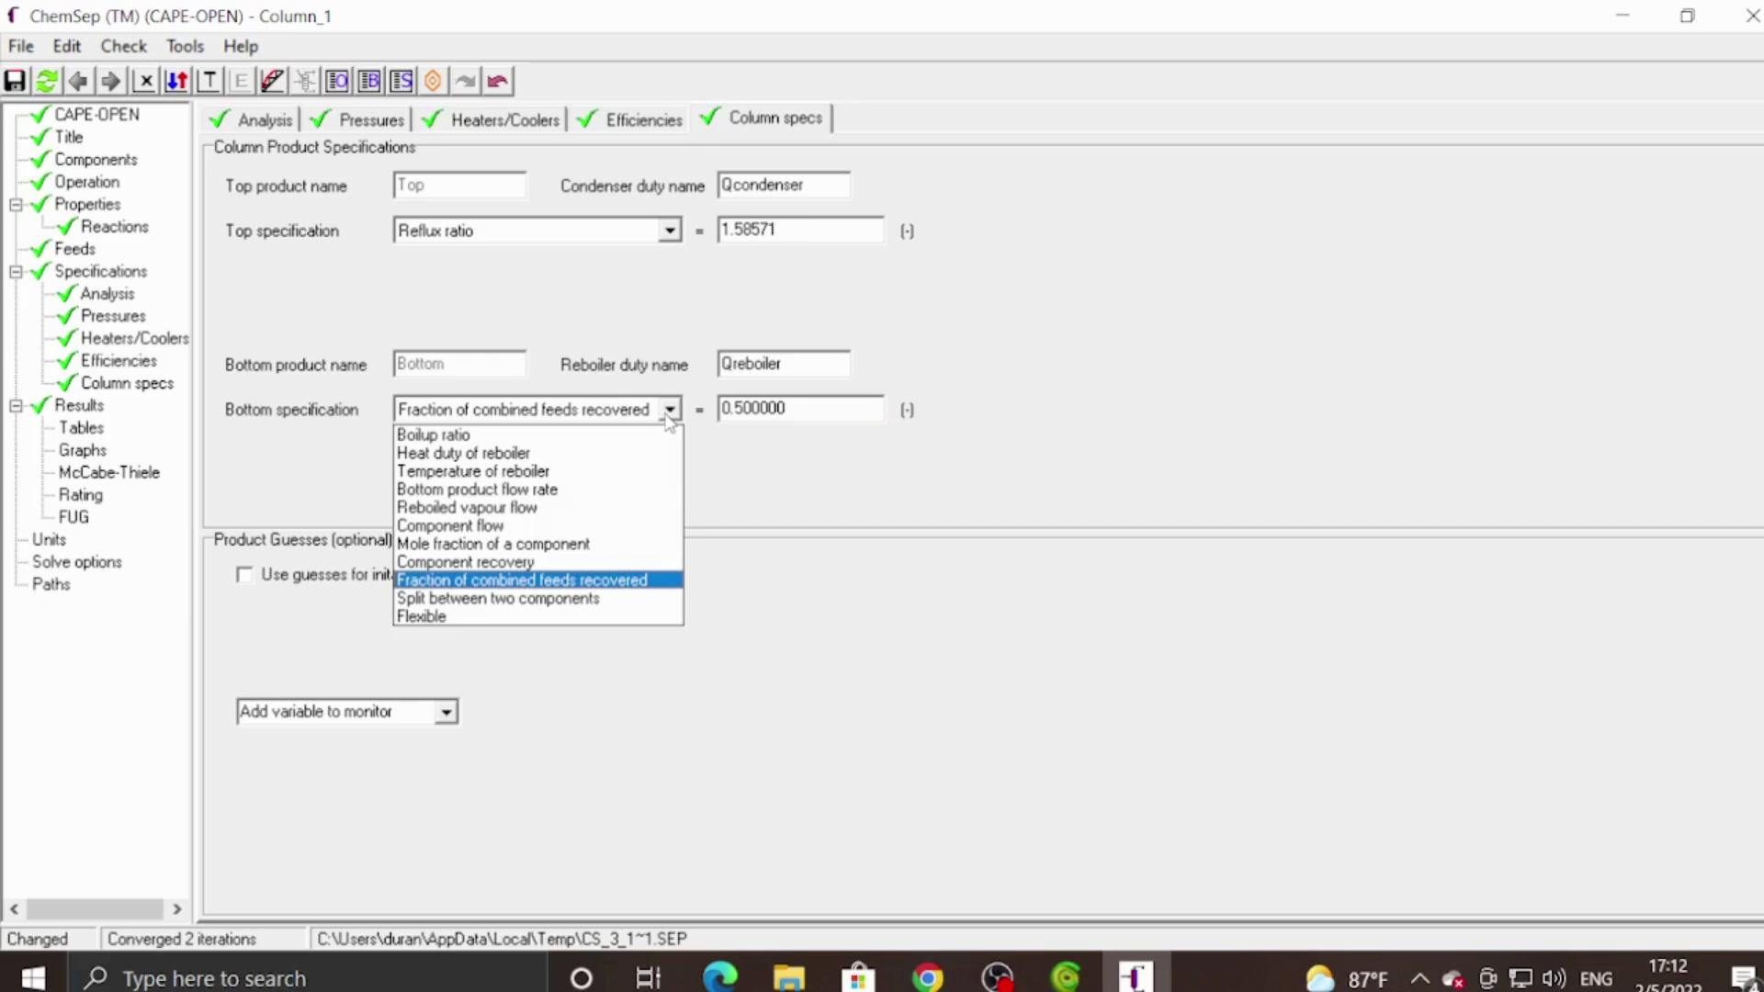
pyautogui.click(559, 489)
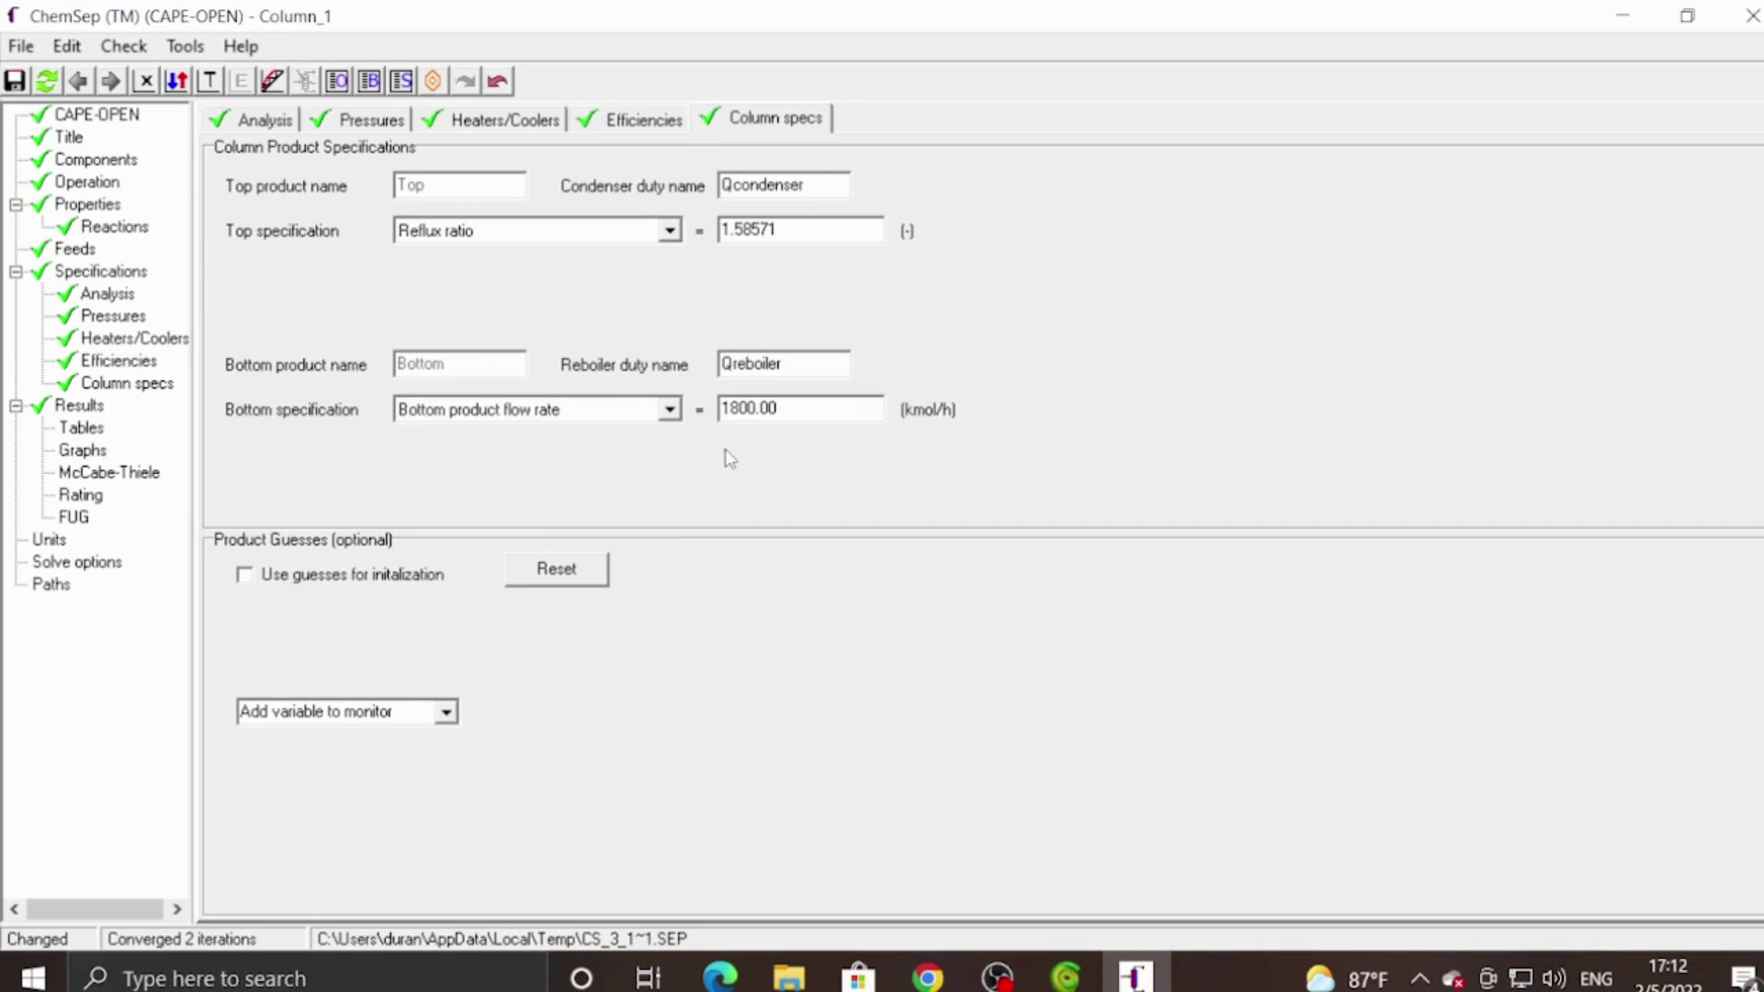
pyautogui.click(754, 412)
pyautogui.doubleClick(754, 411)
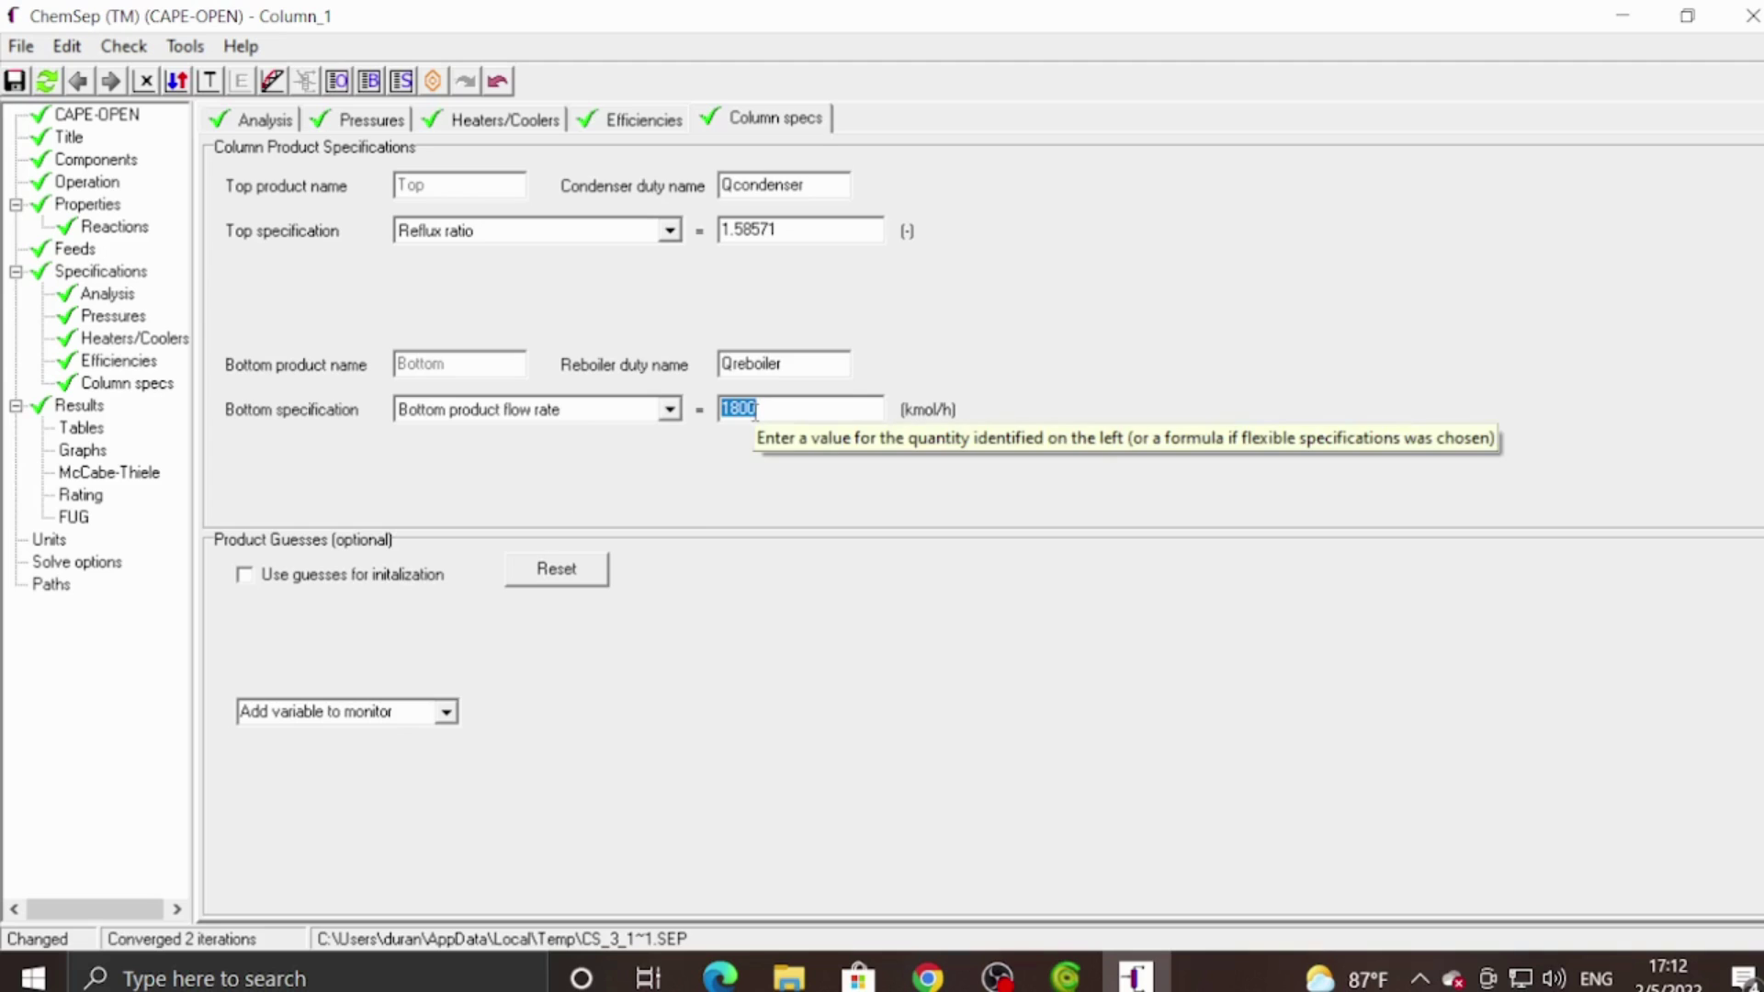
pyautogui.write('60')
pyautogui.press('Return')
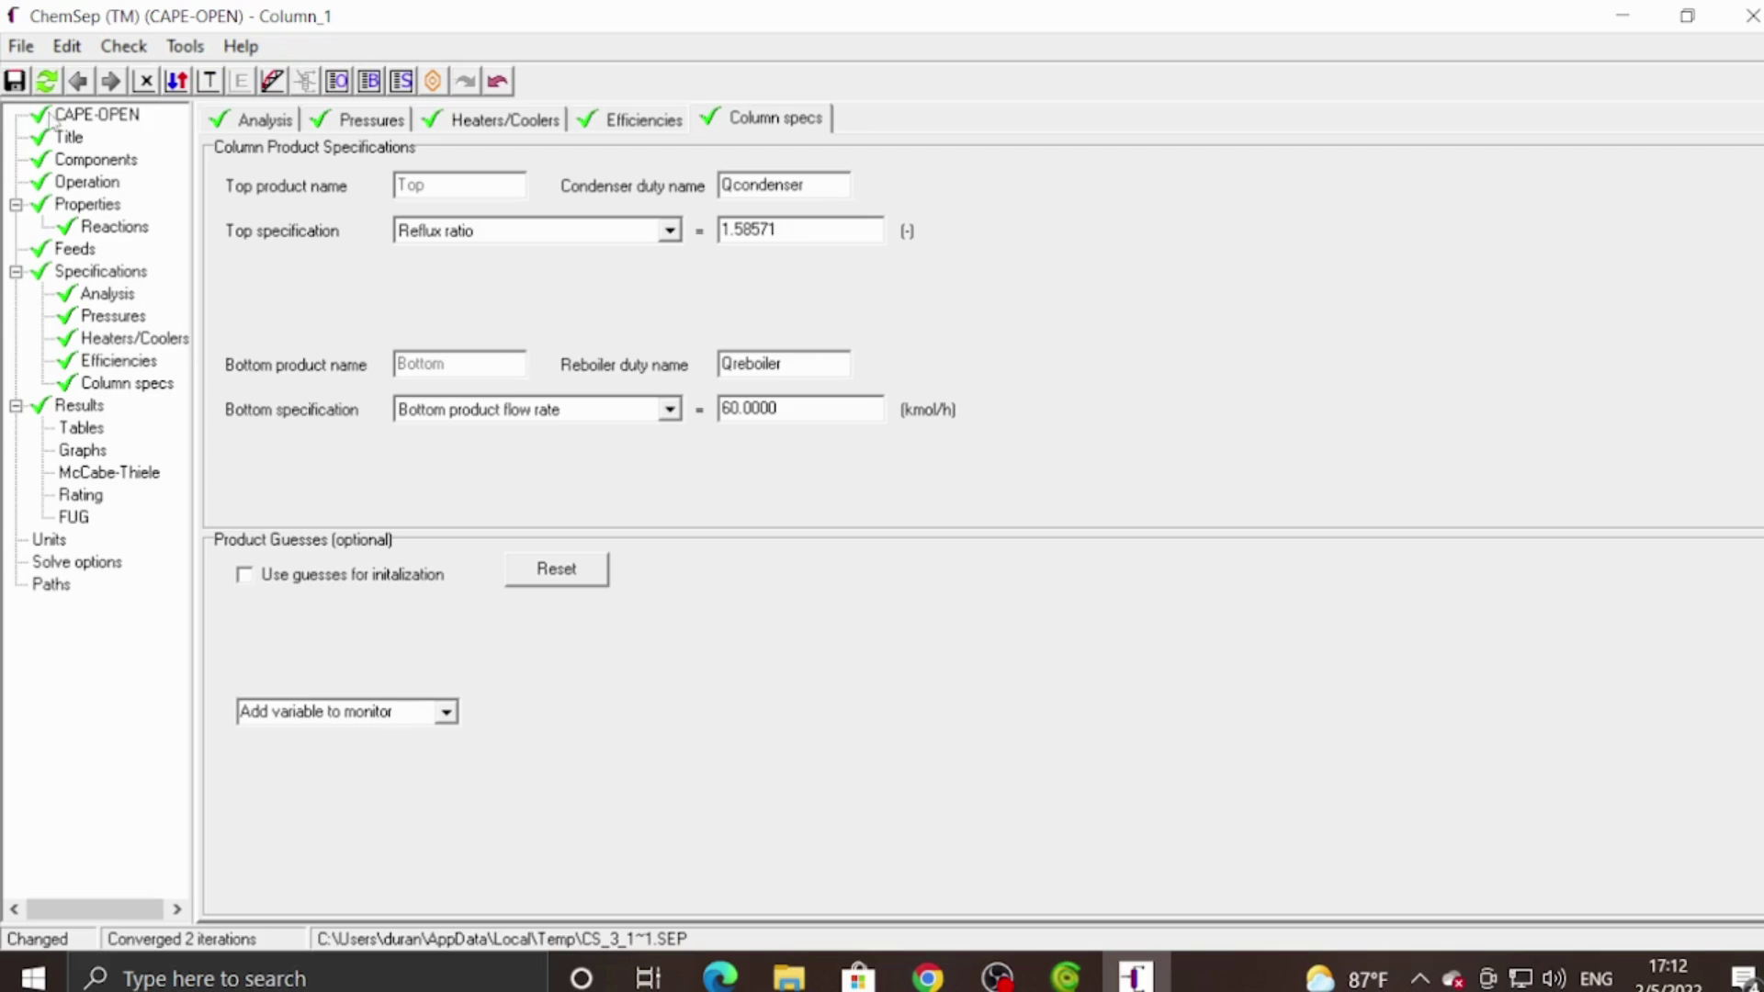
# Save and close the column model, update its flowsheet icon, and return to the COFE flowsheet.
pyautogui.click(14, 81)
pyautogui.click(1750, 15)
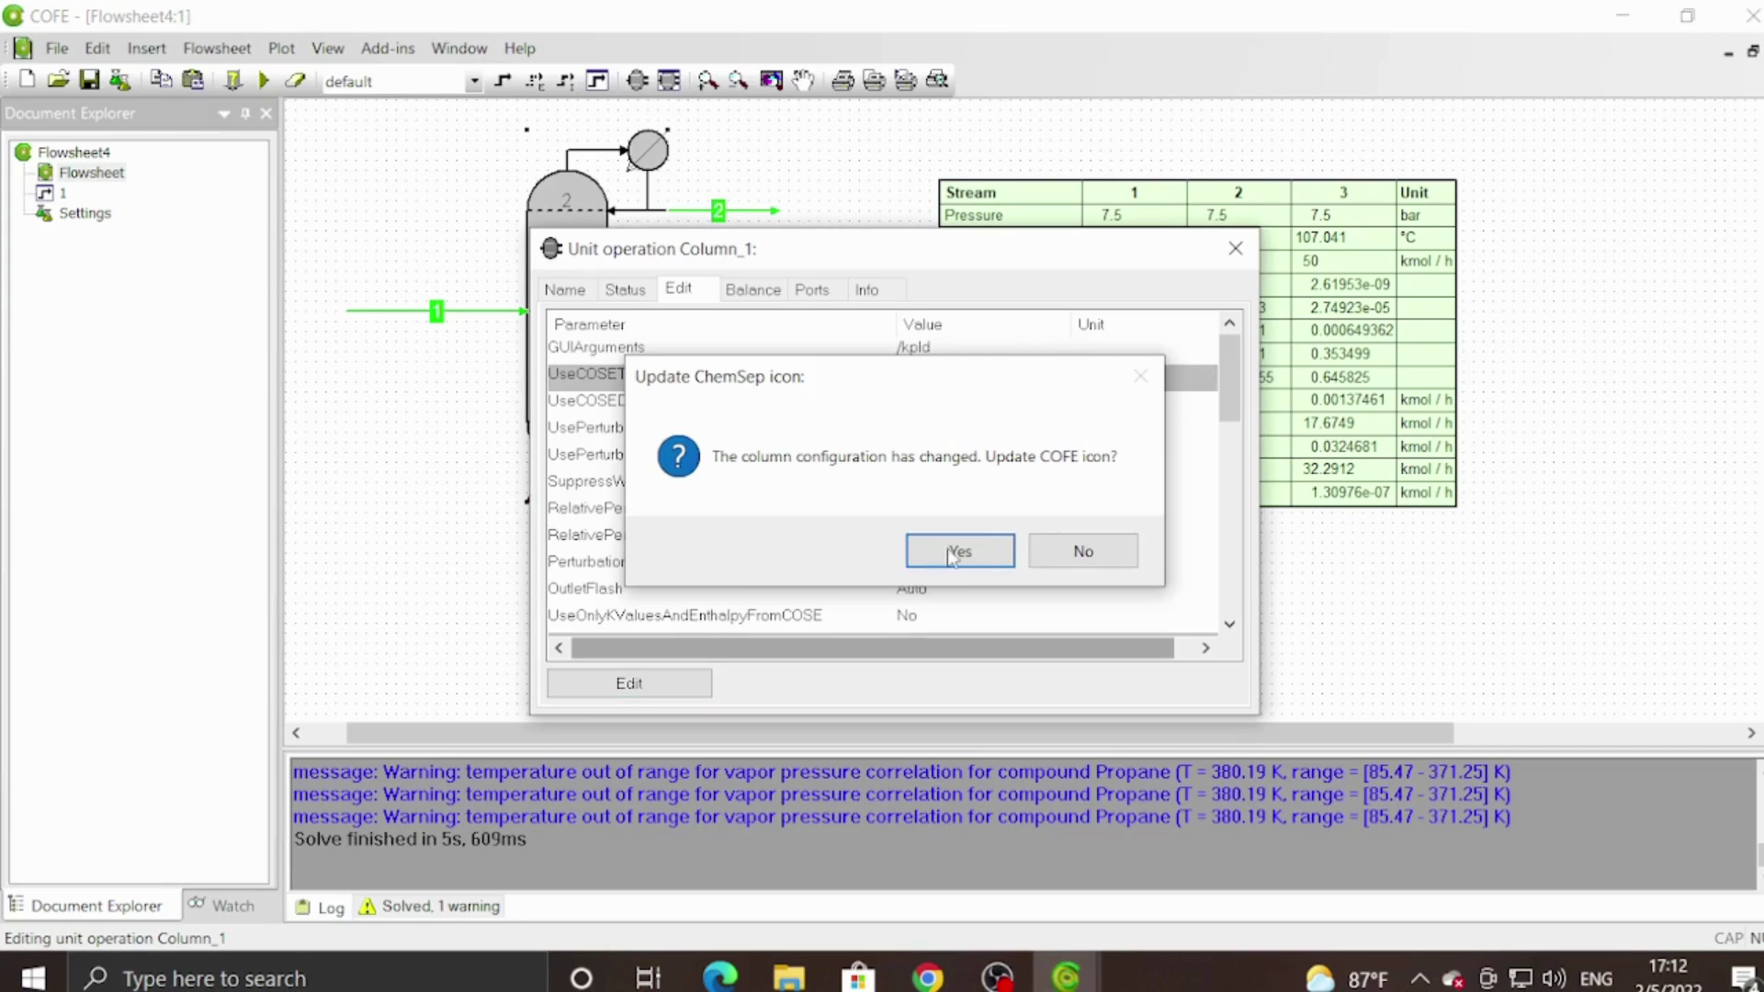
pyautogui.click(956, 551)
pyautogui.click(1236, 248)
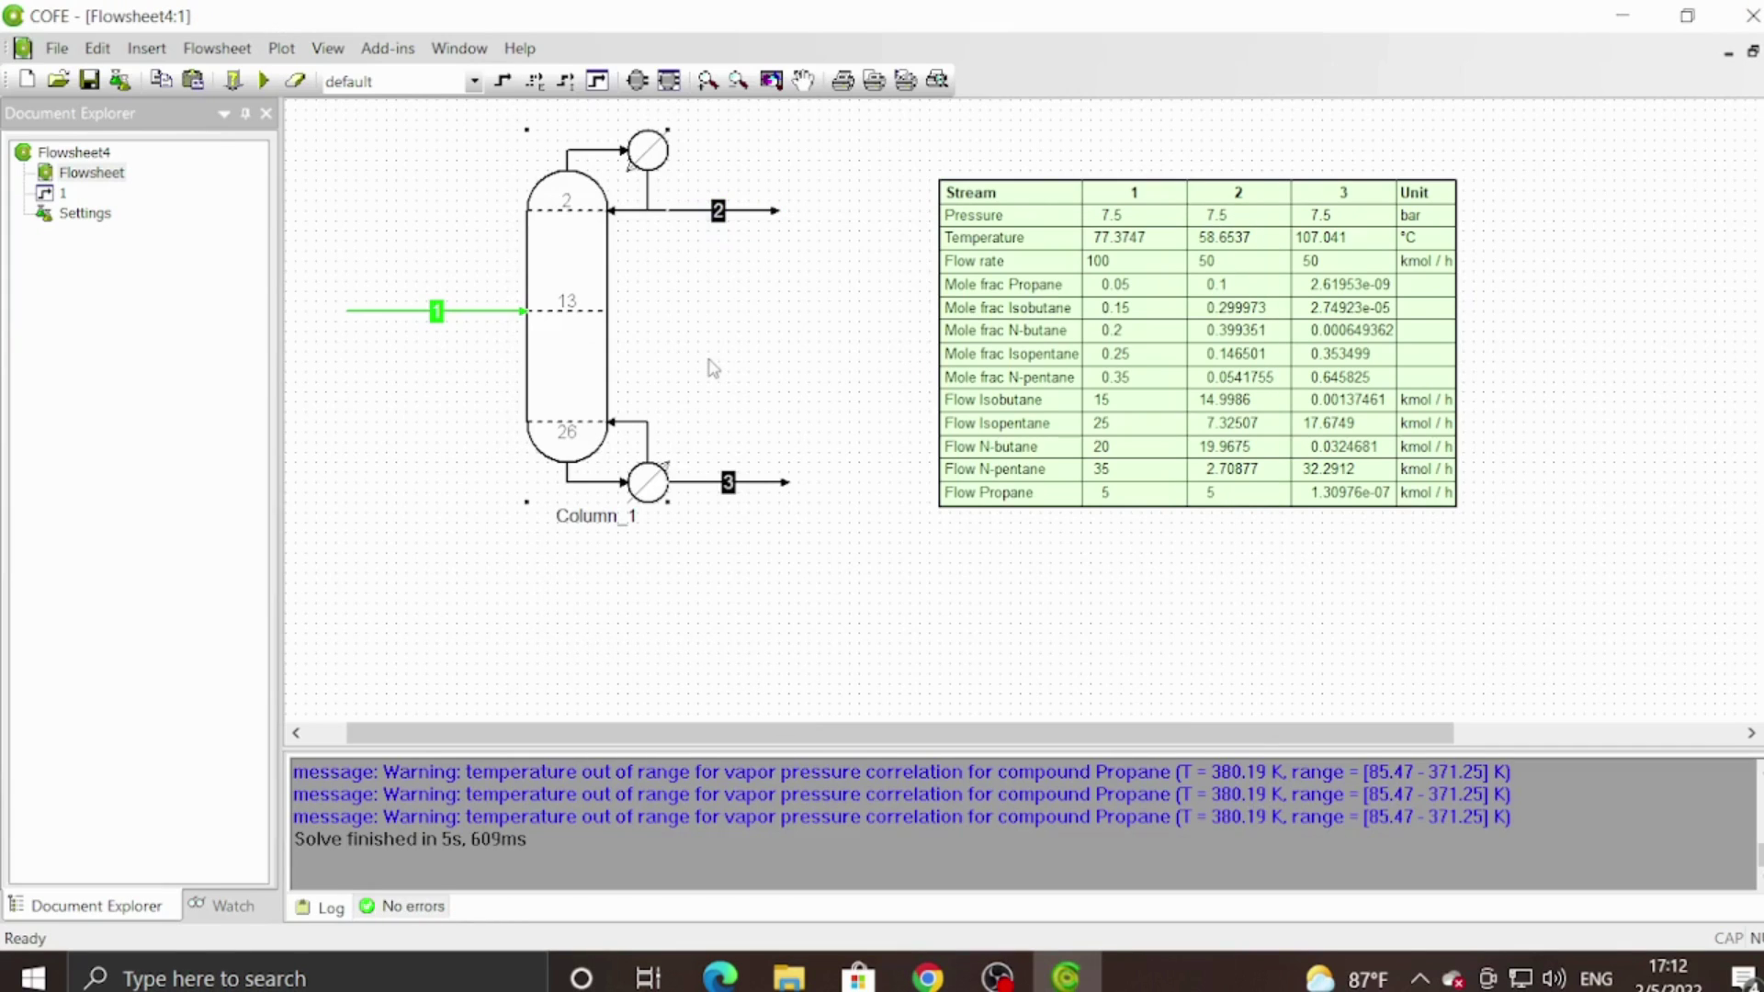
# Solve the flowsheet with the revised column, dismissing the division error, and run the solve once more.
pyautogui.click(264, 80)
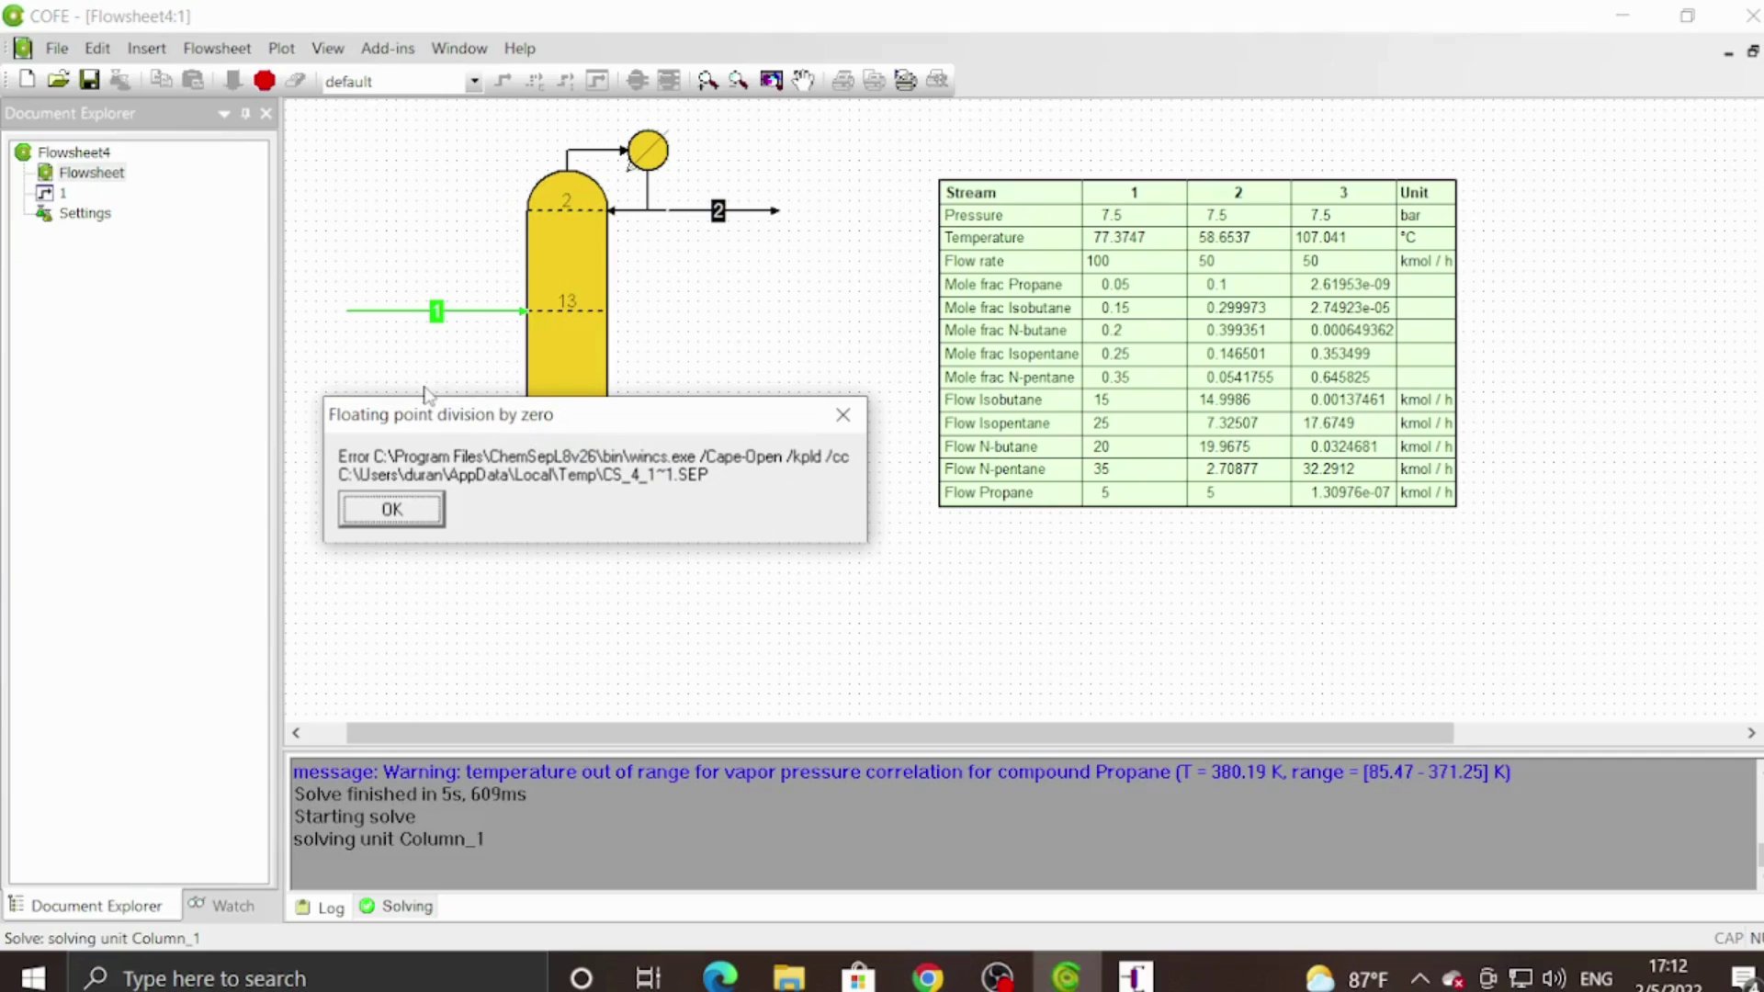
pyautogui.click(393, 510)
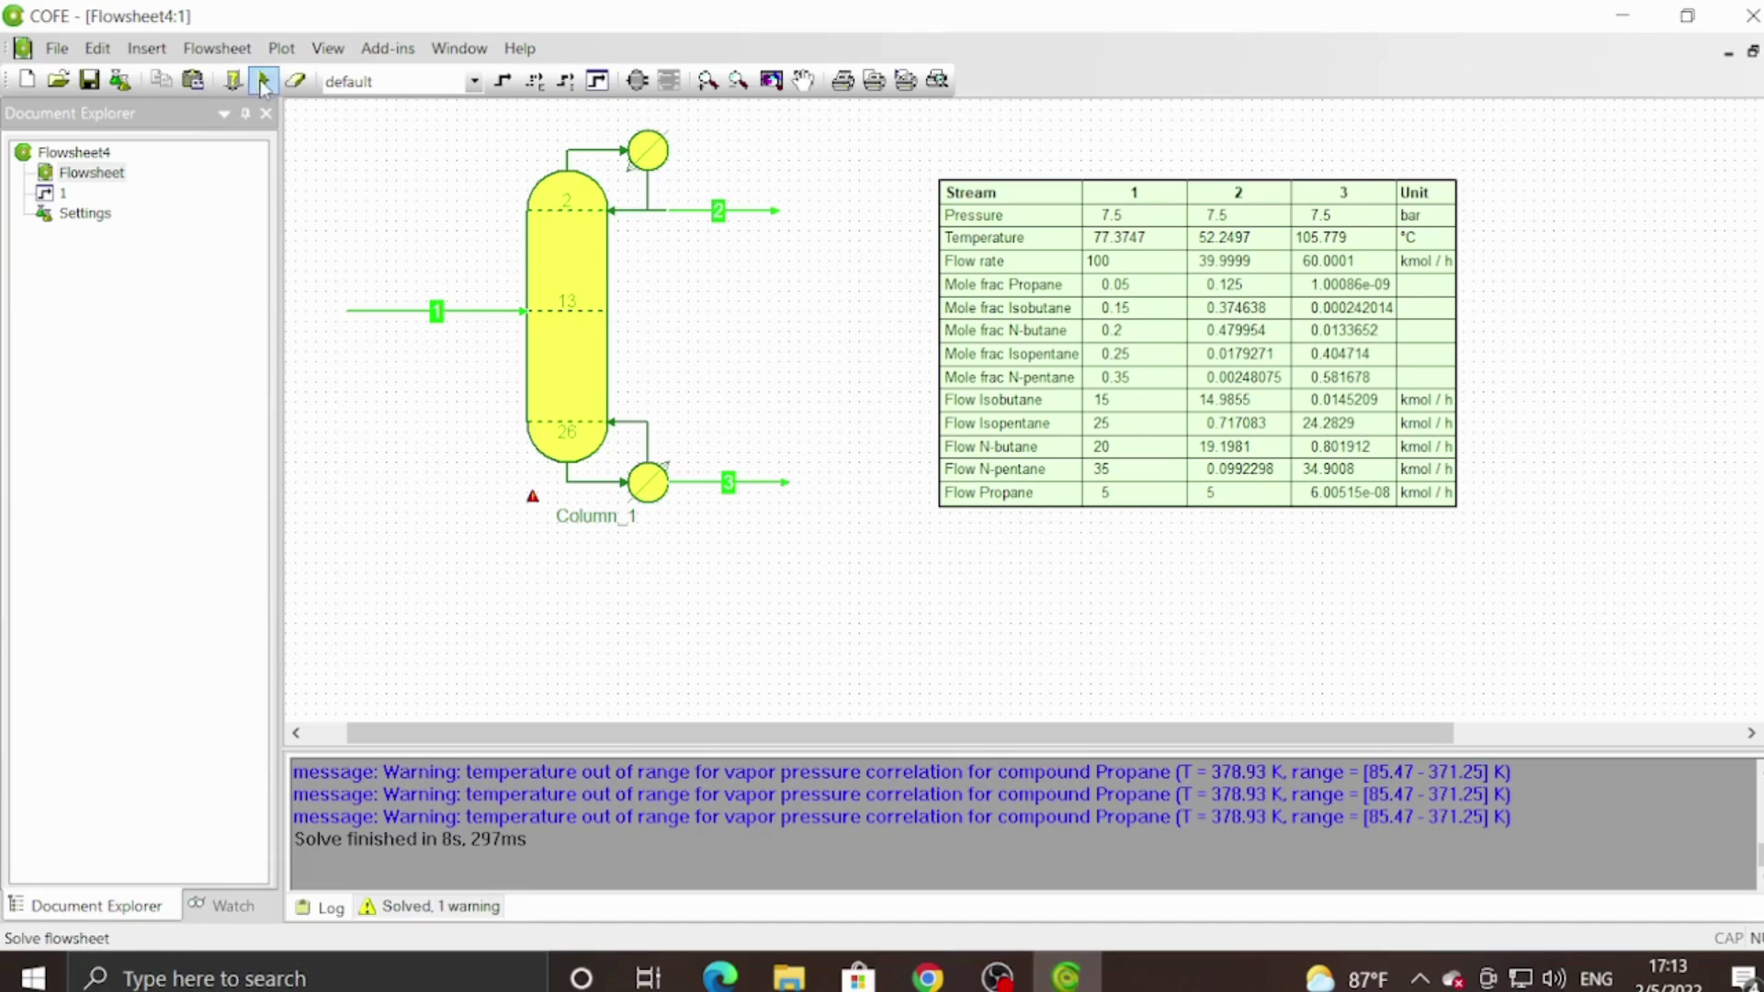
pyautogui.press('F5')
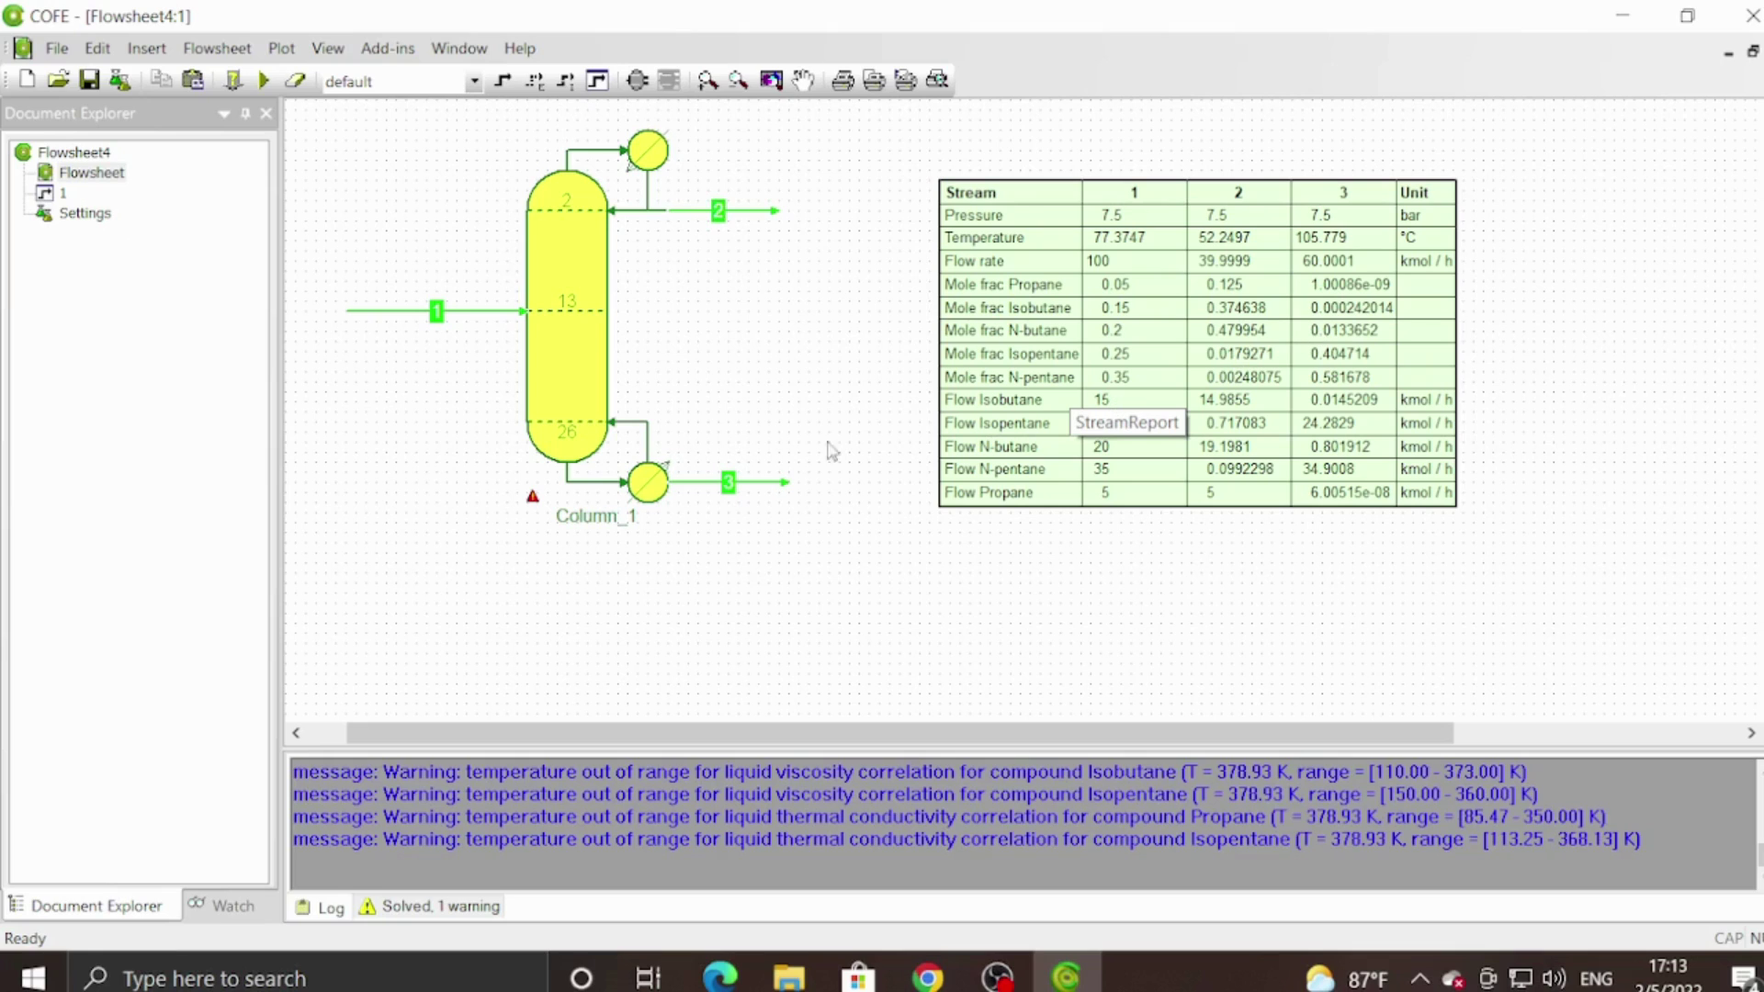
# Reopen Column_1 in the maximized ChemSep editor and go to its column product specifications.
pyautogui.doubleClick(614, 388)
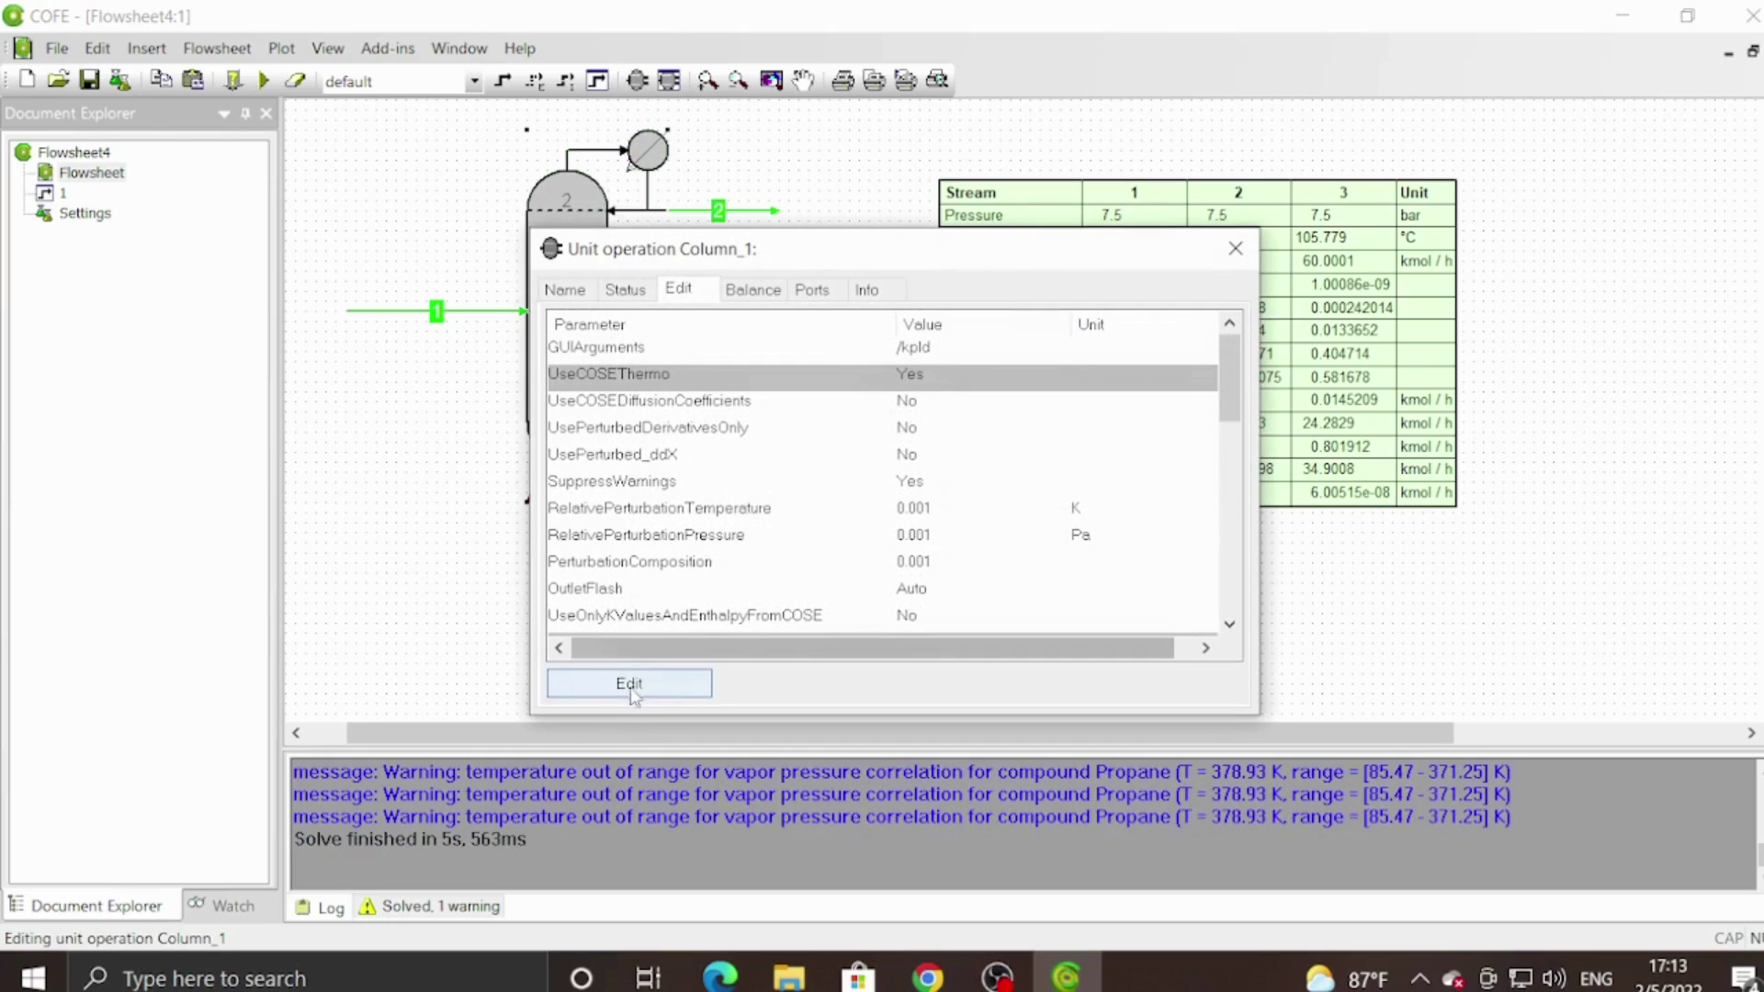
pyautogui.click(631, 687)
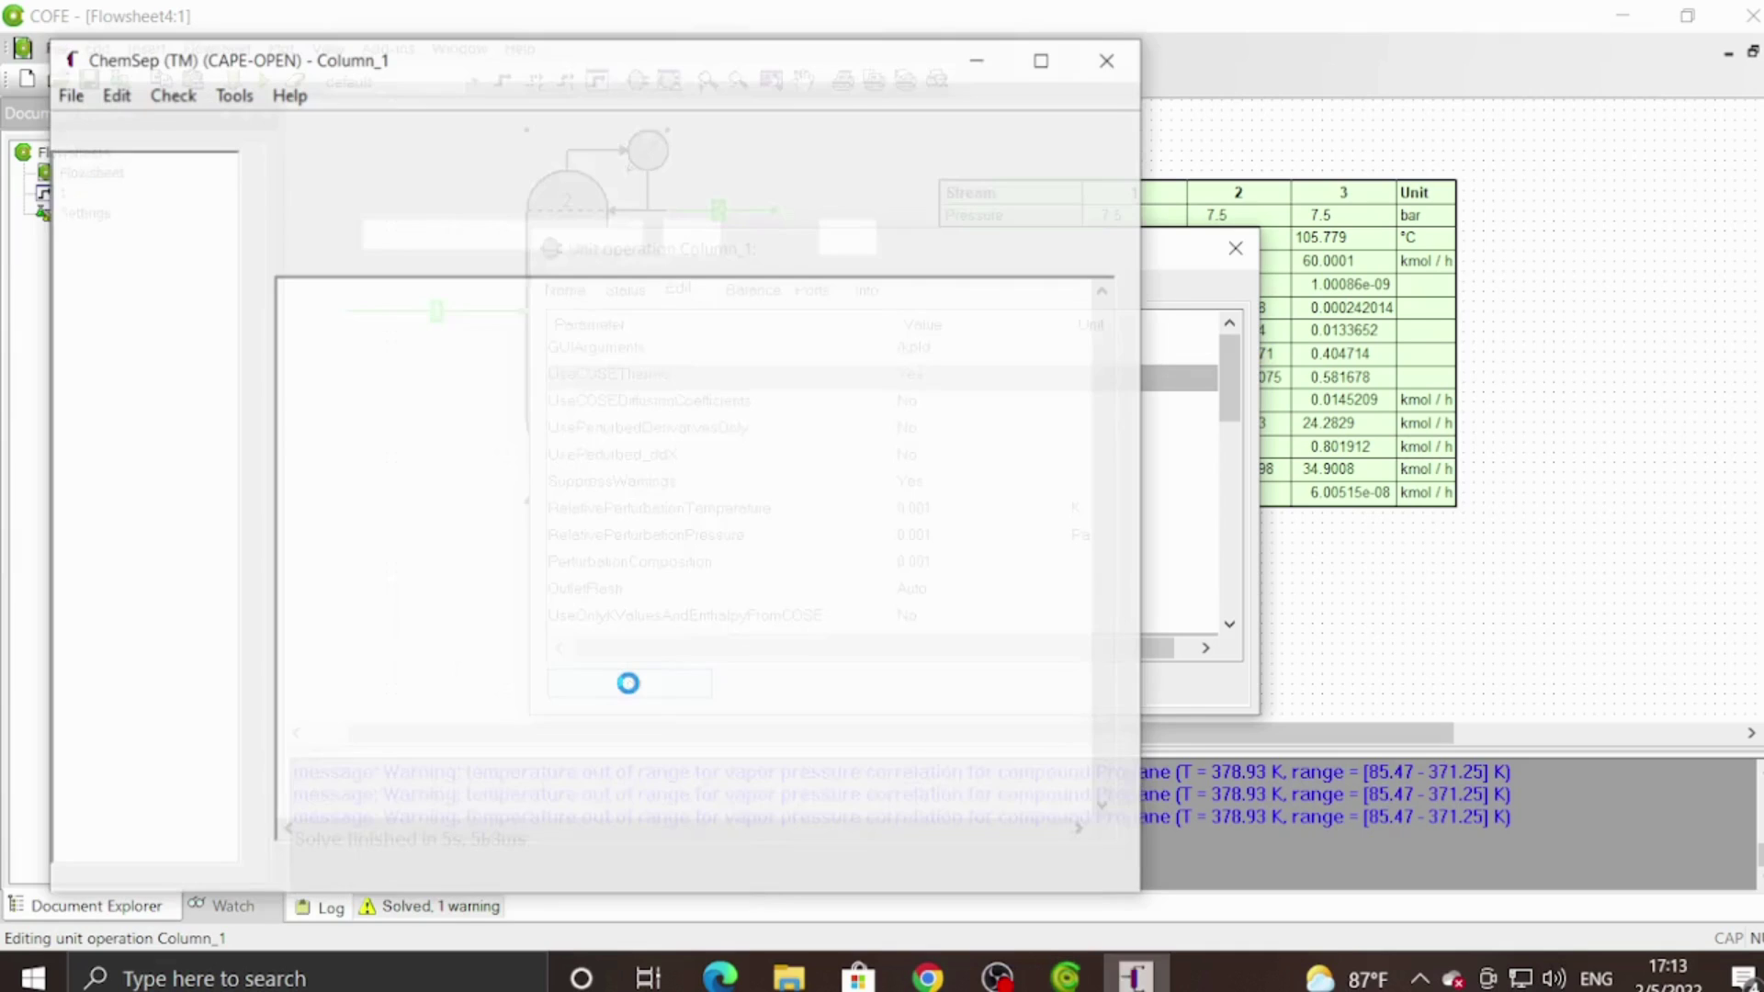
pyautogui.click(1045, 61)
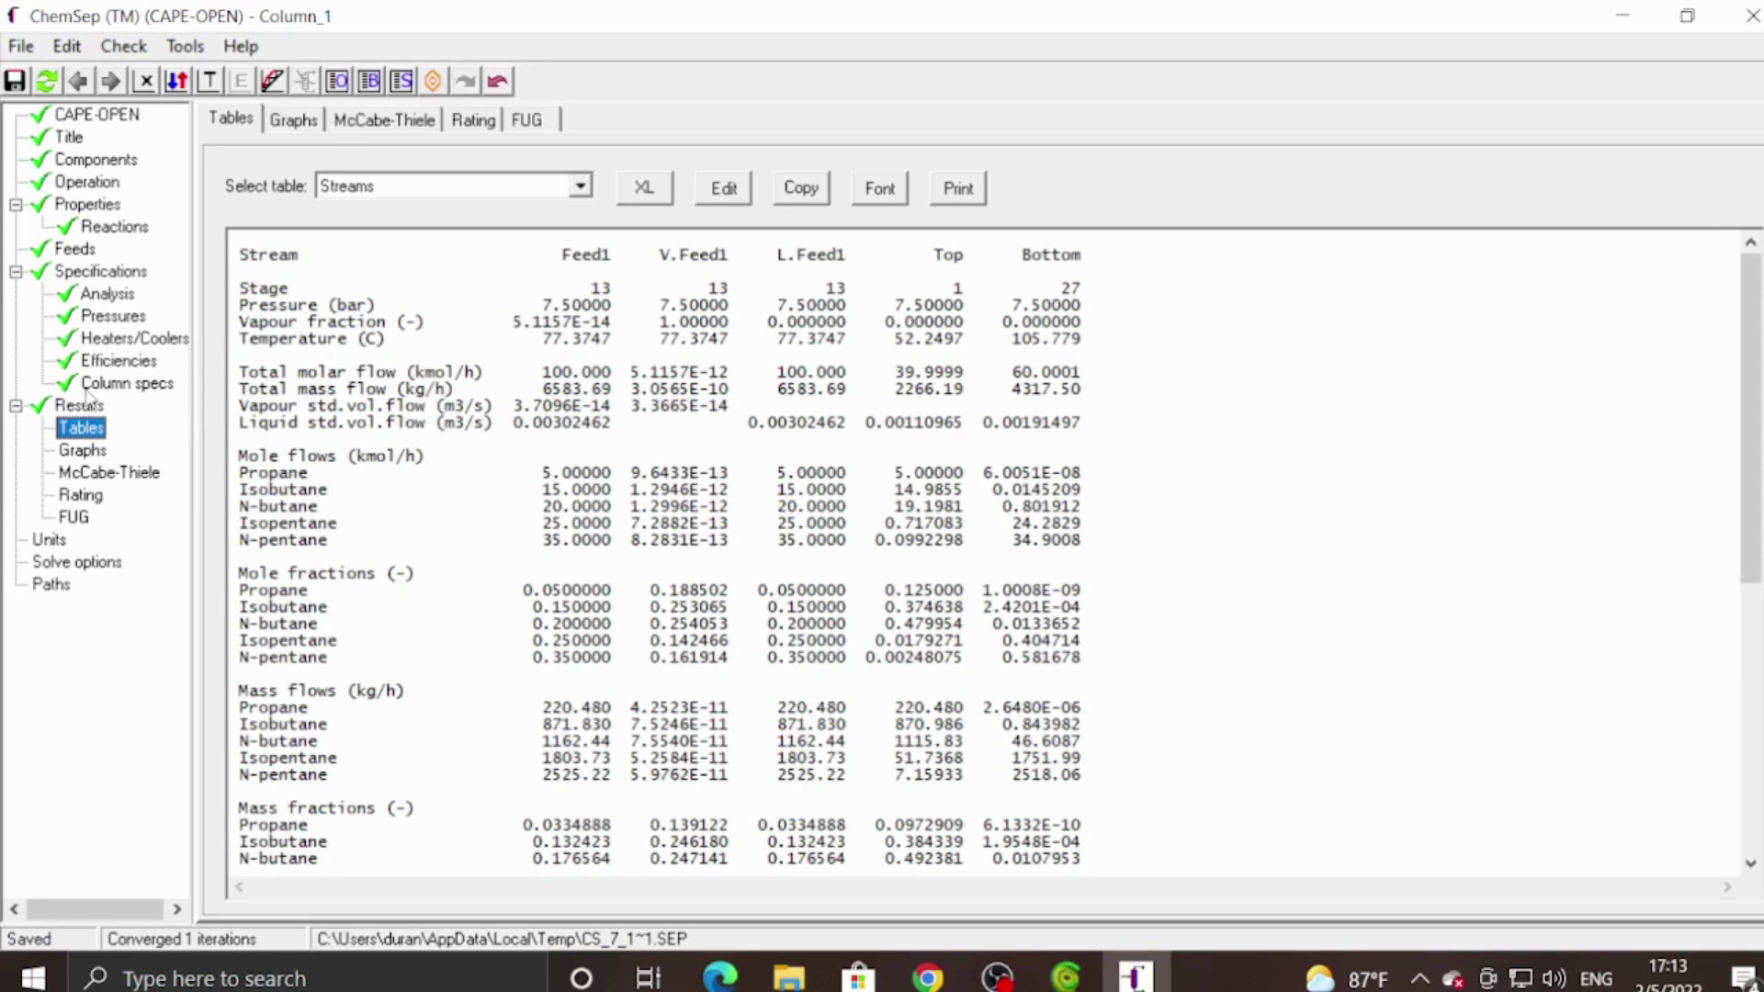
pyautogui.click(111, 289)
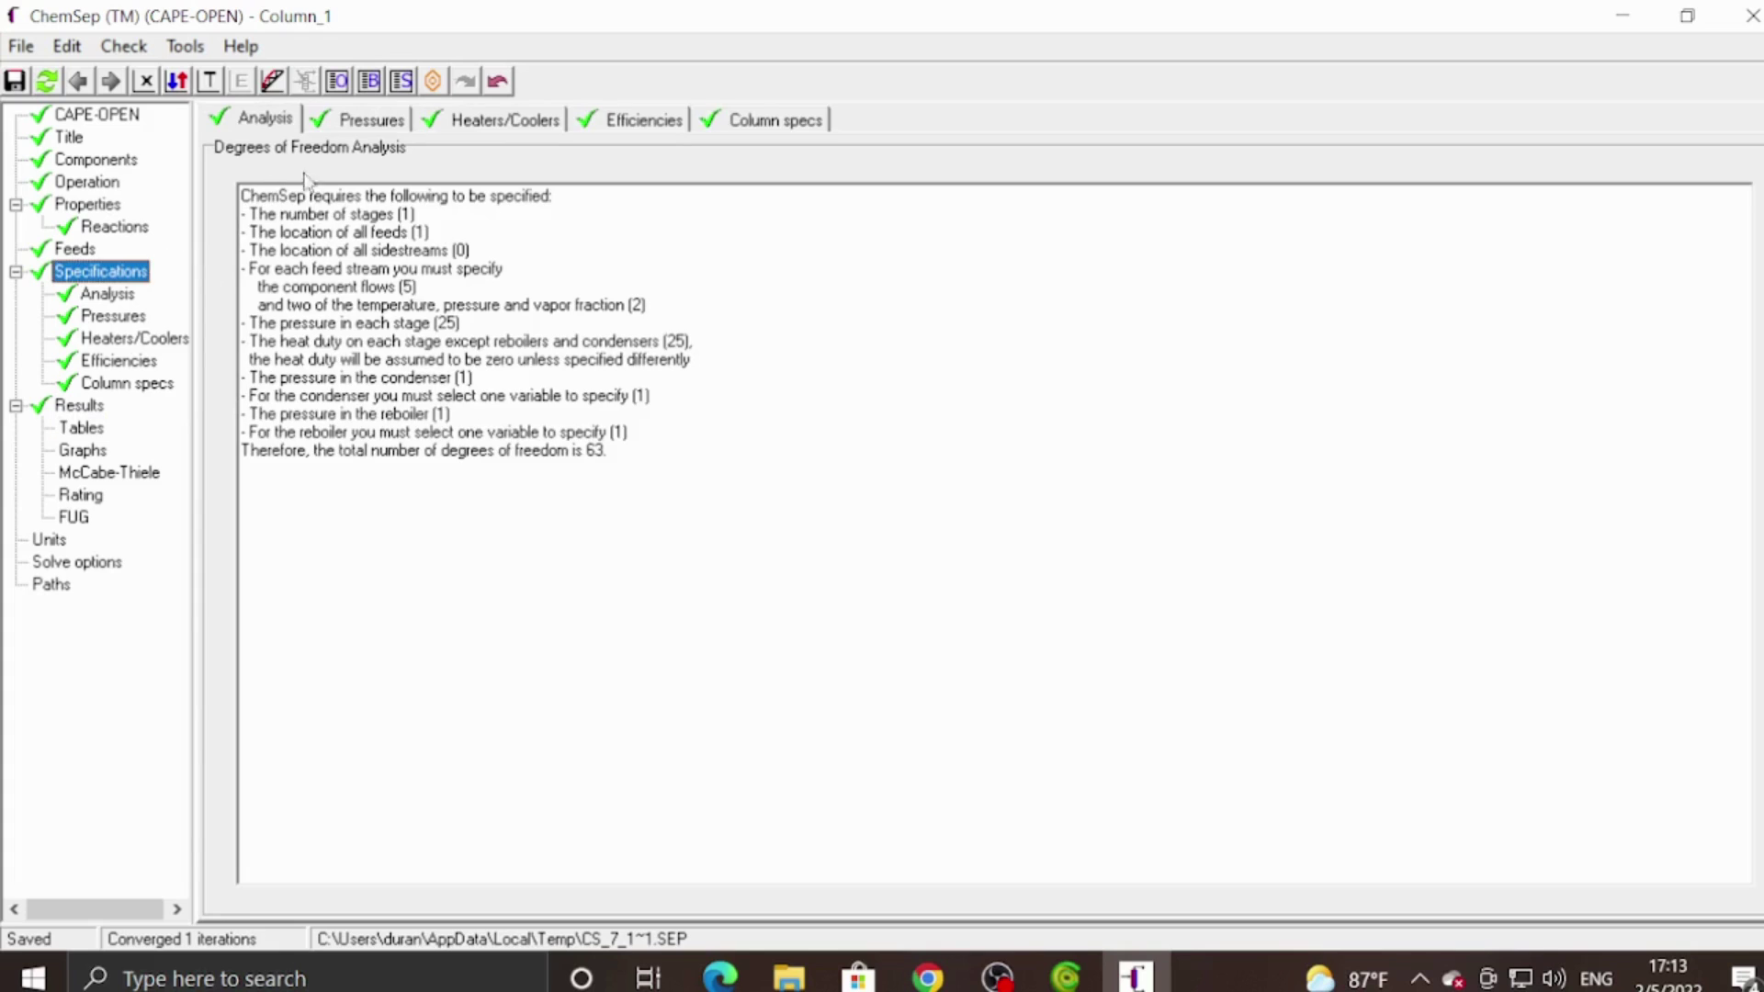
pyautogui.click(373, 127)
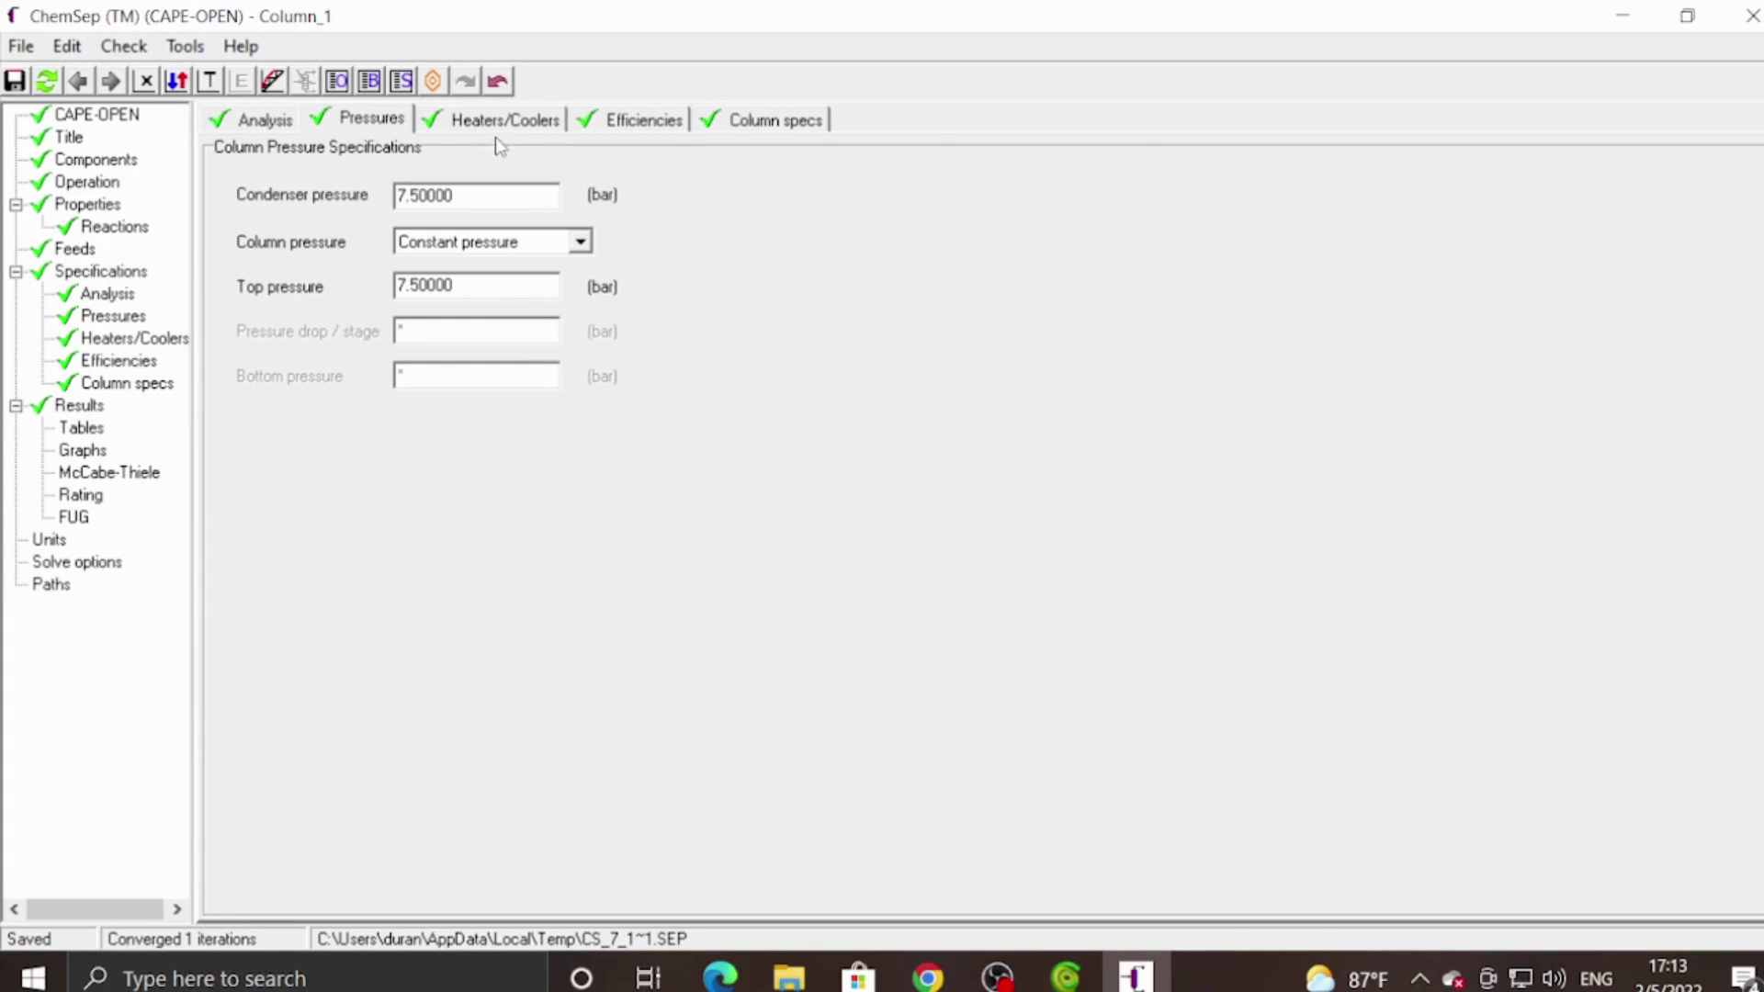
pyautogui.click(526, 124)
pyautogui.click(733, 121)
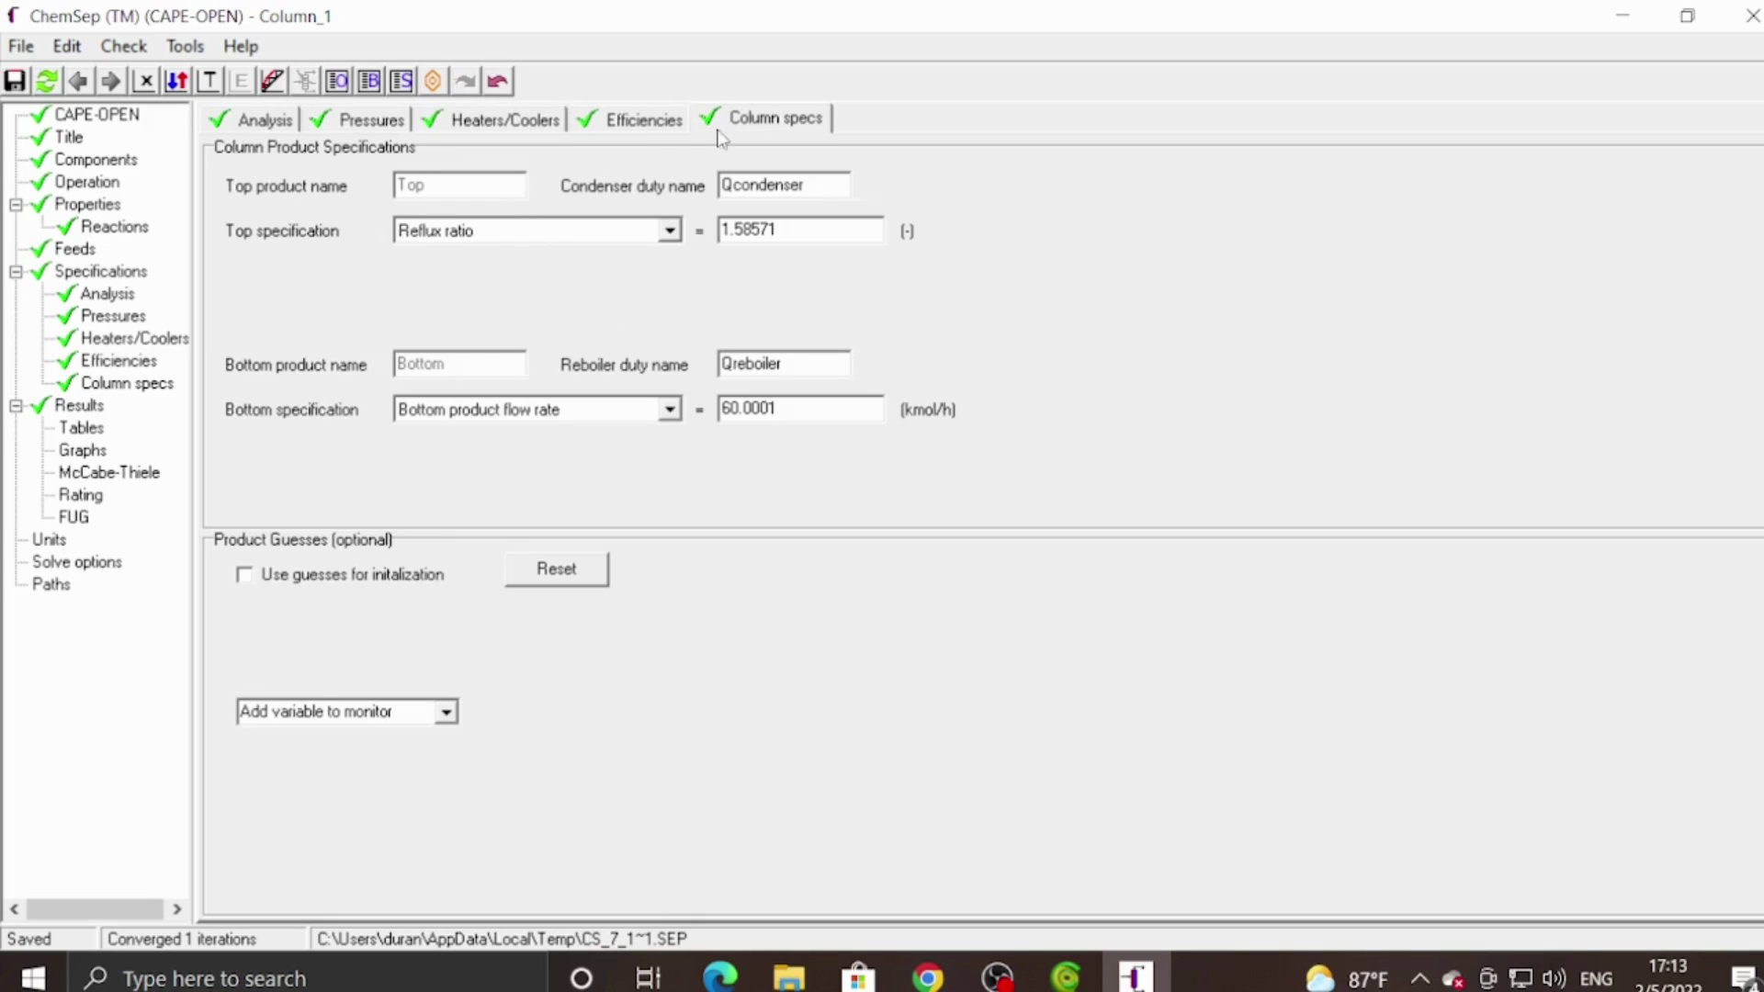
# Change the top specification to mole fraction of a component, with Isopentane at 0.01.
pyautogui.click(672, 231)
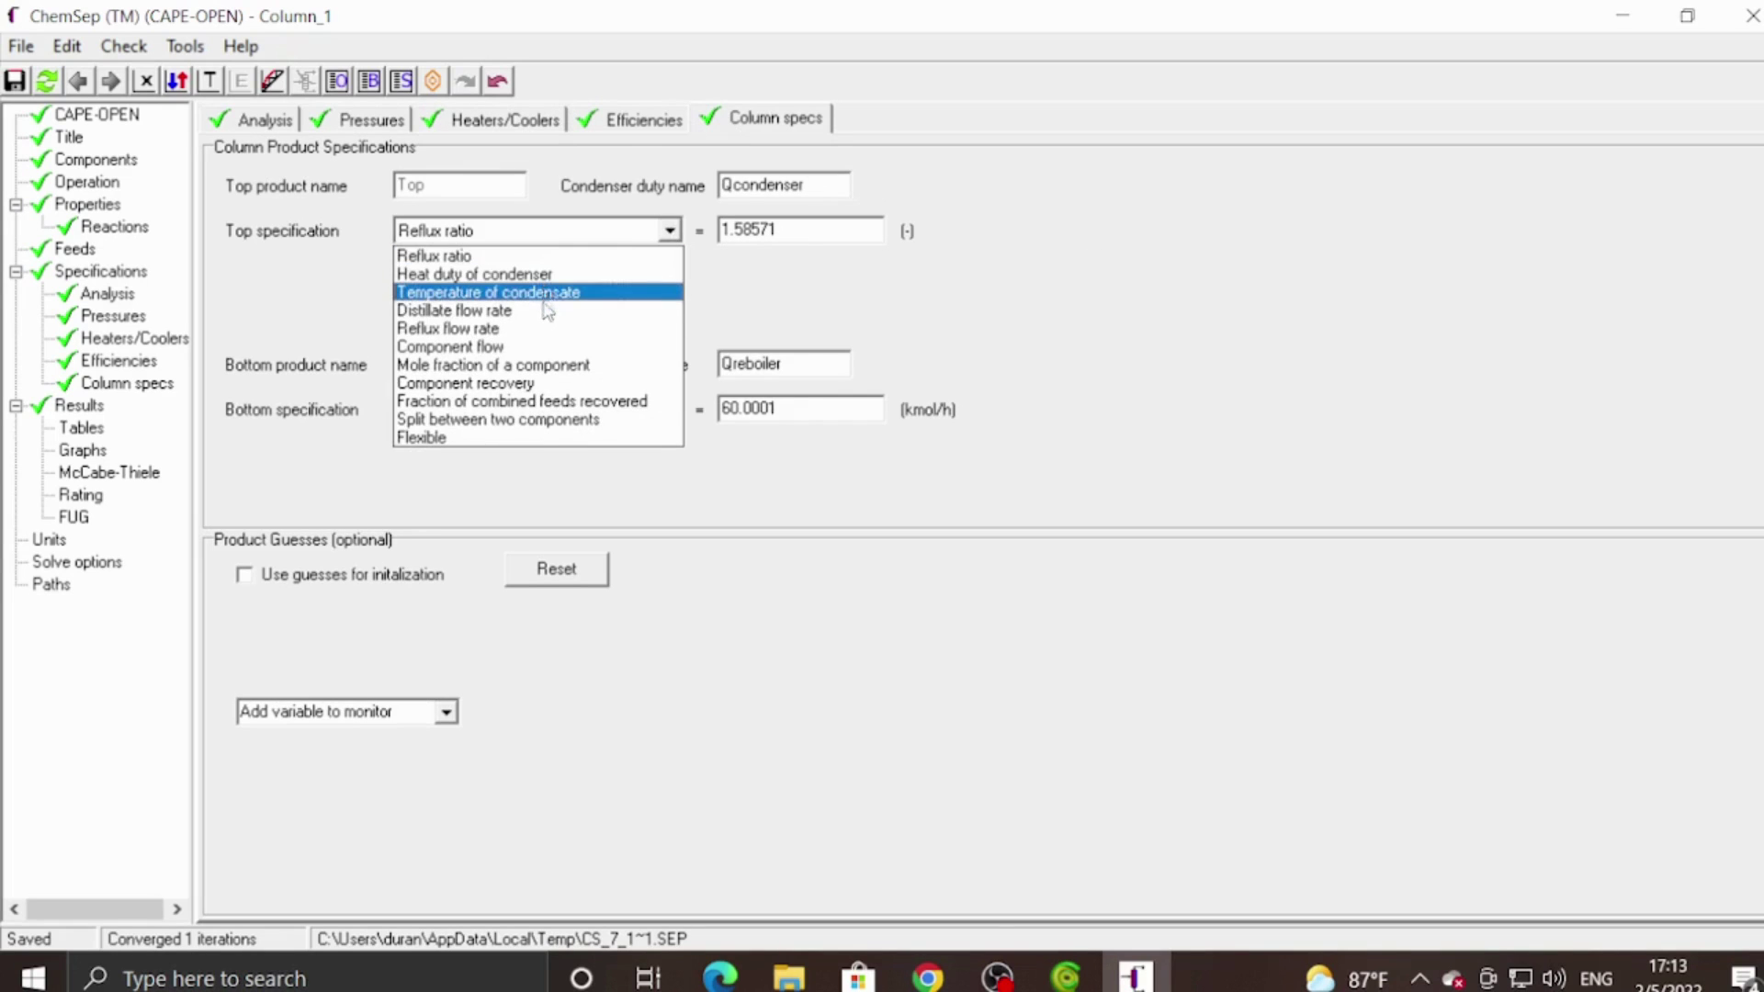
pyautogui.click(537, 366)
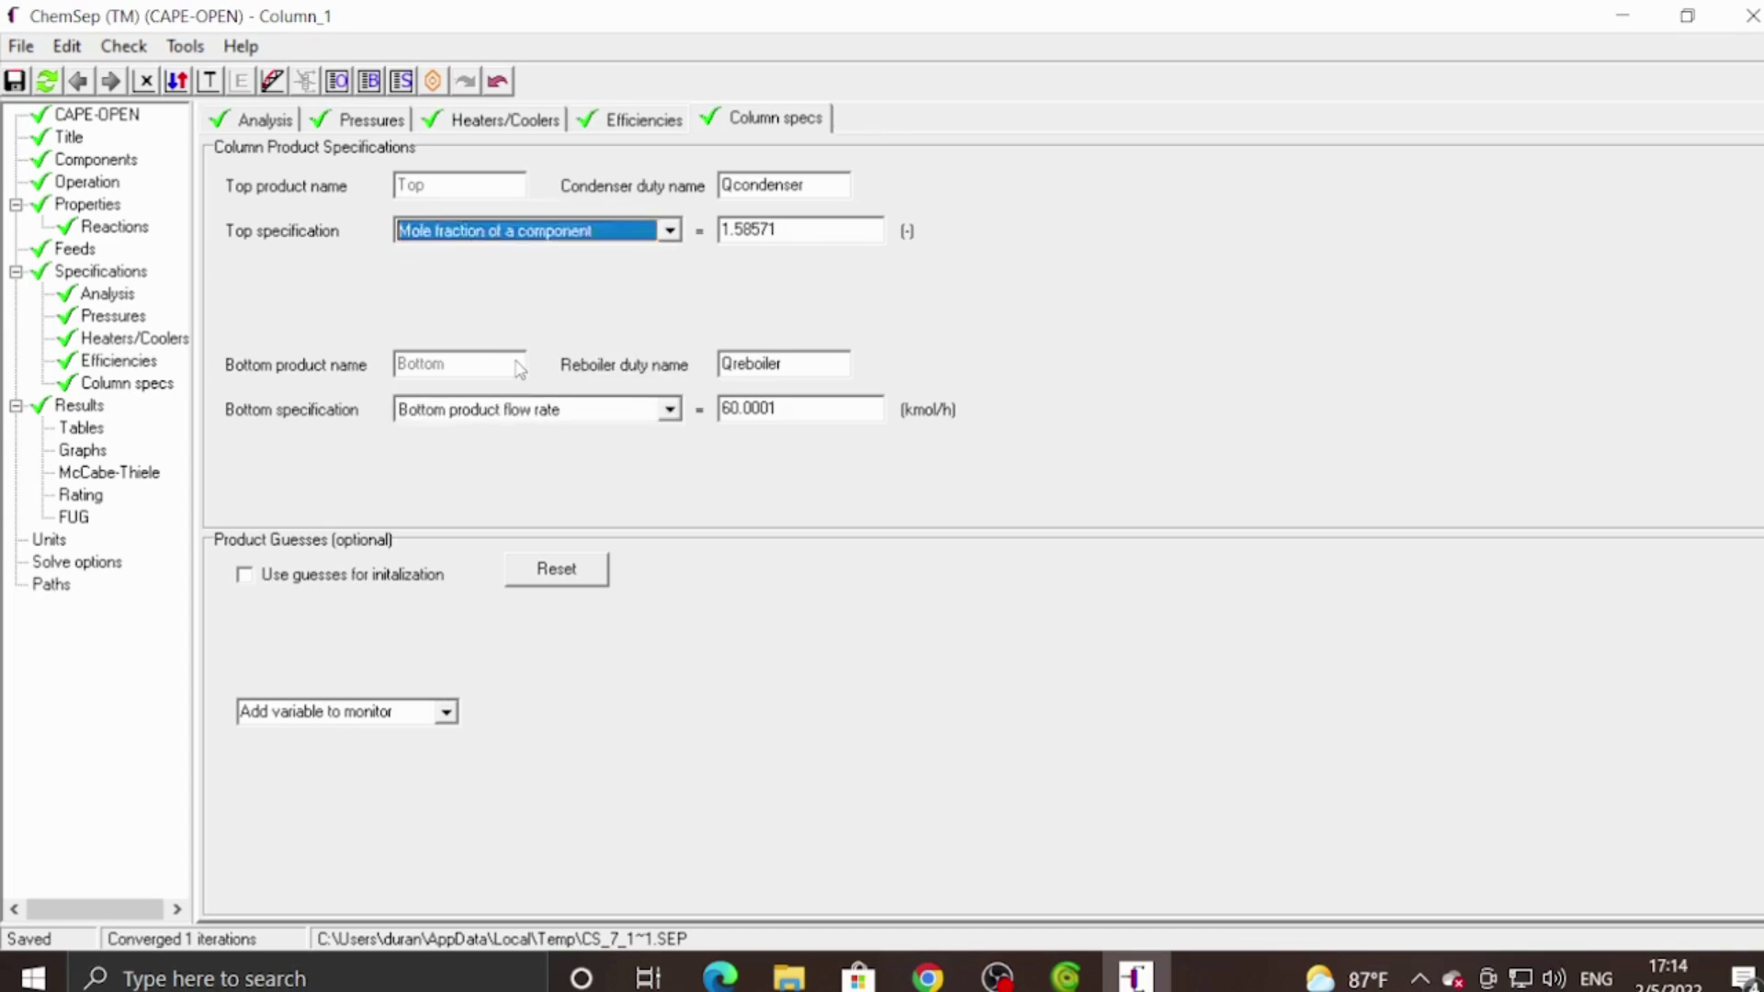
pyautogui.doubleClick(740, 227)
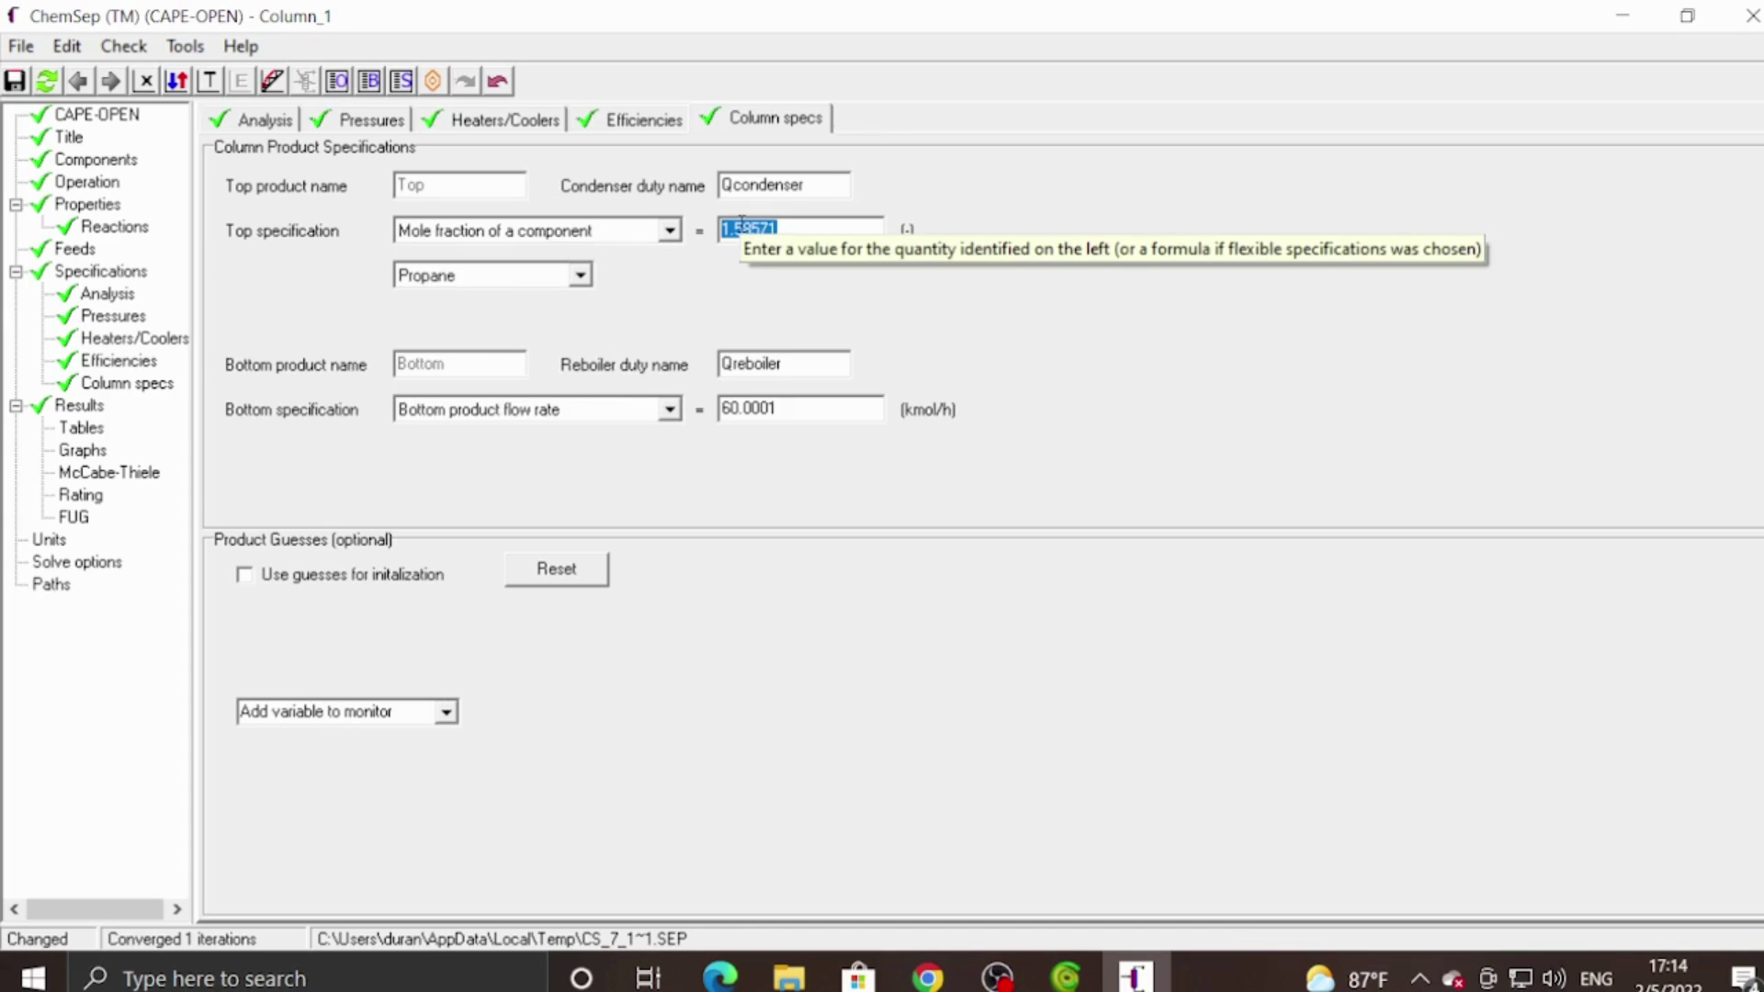
pyautogui.write('0.01')
pyautogui.press('Return')
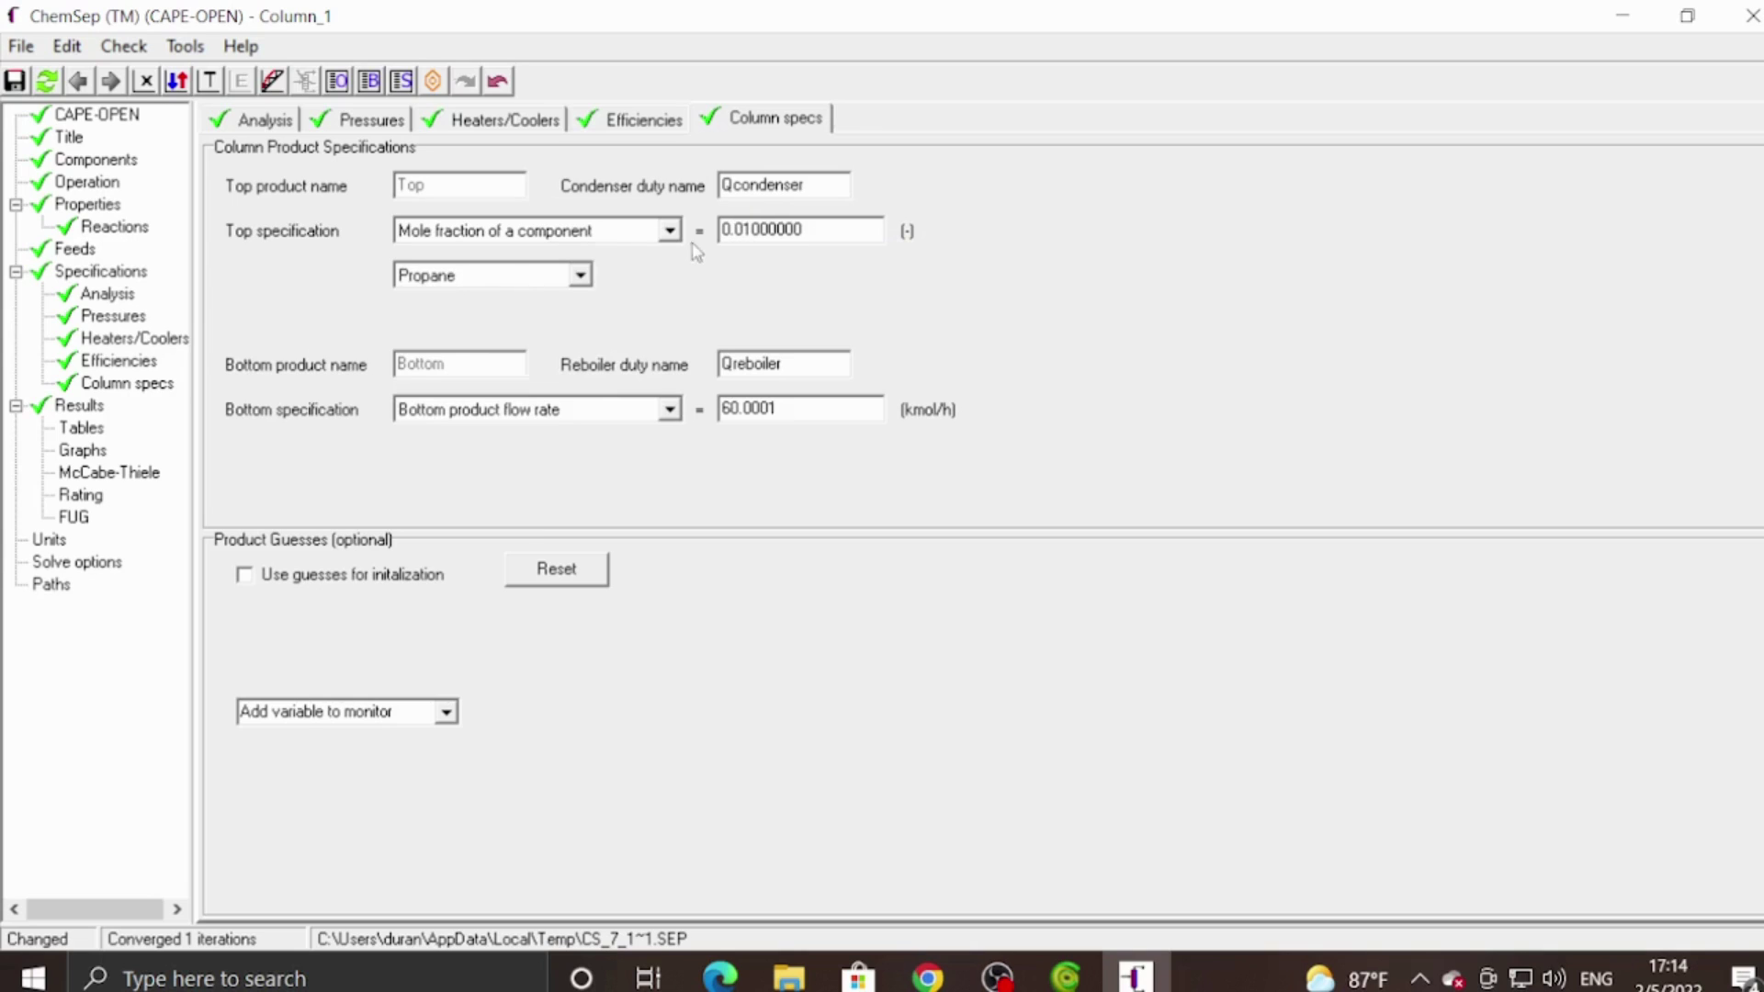
pyautogui.click(581, 276)
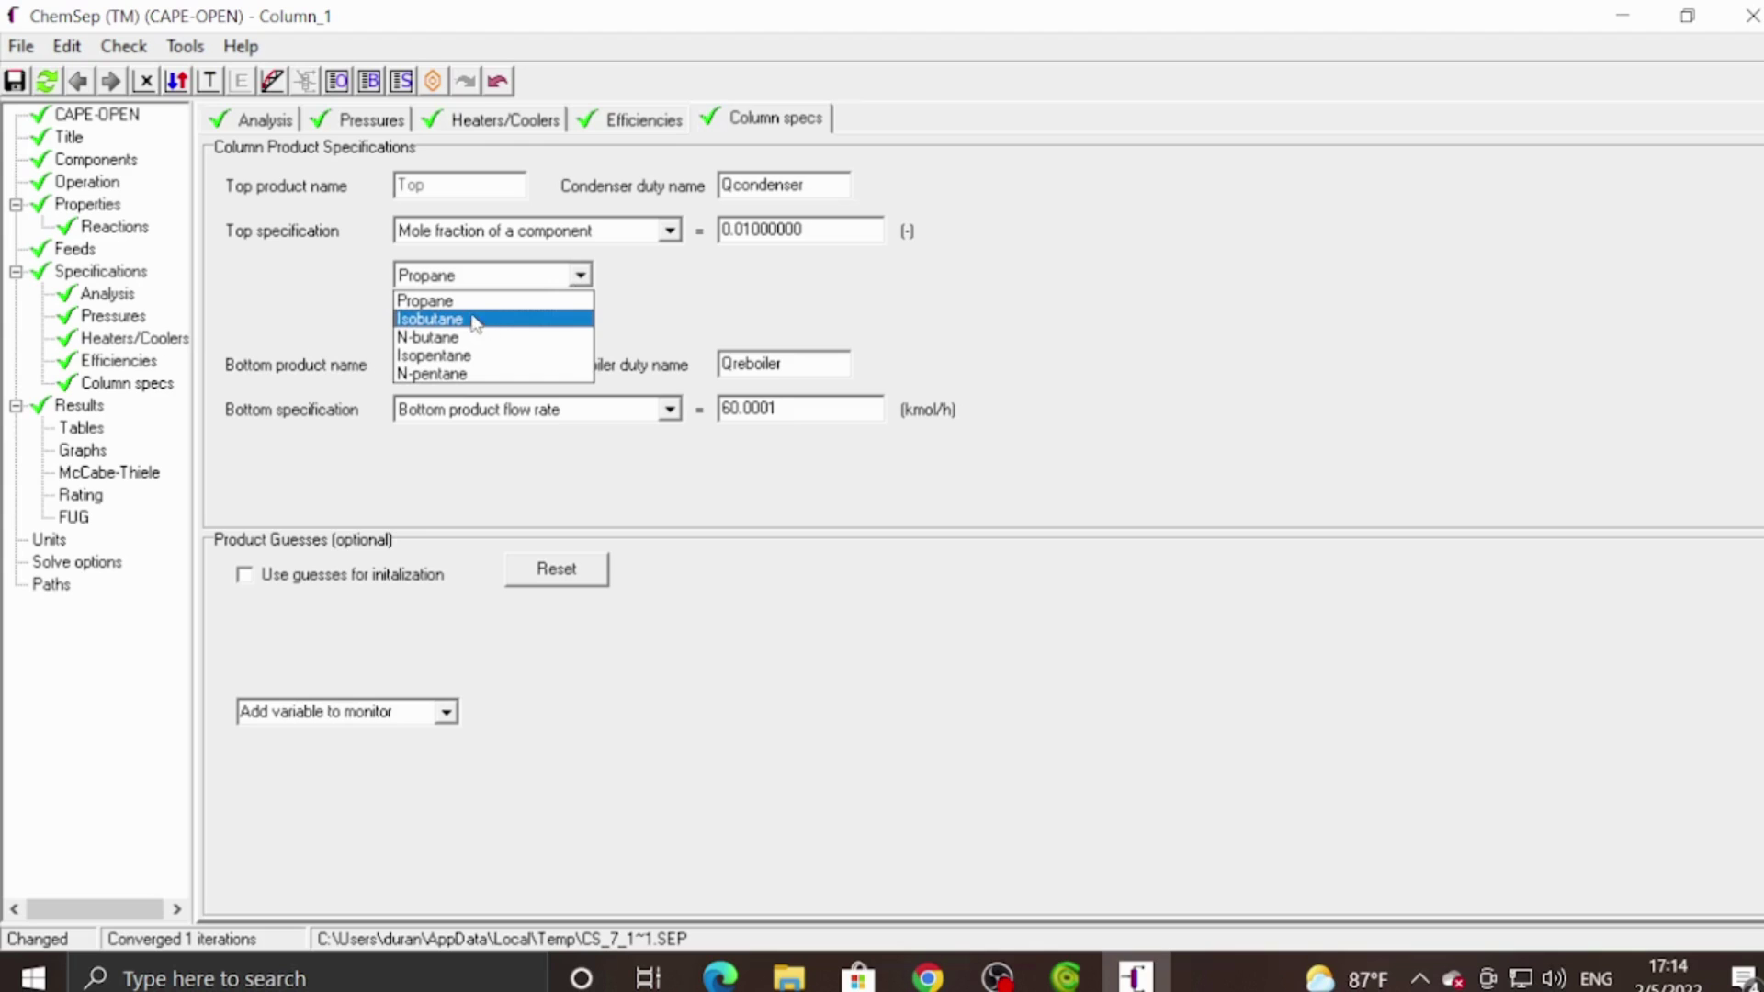
pyautogui.click(465, 356)
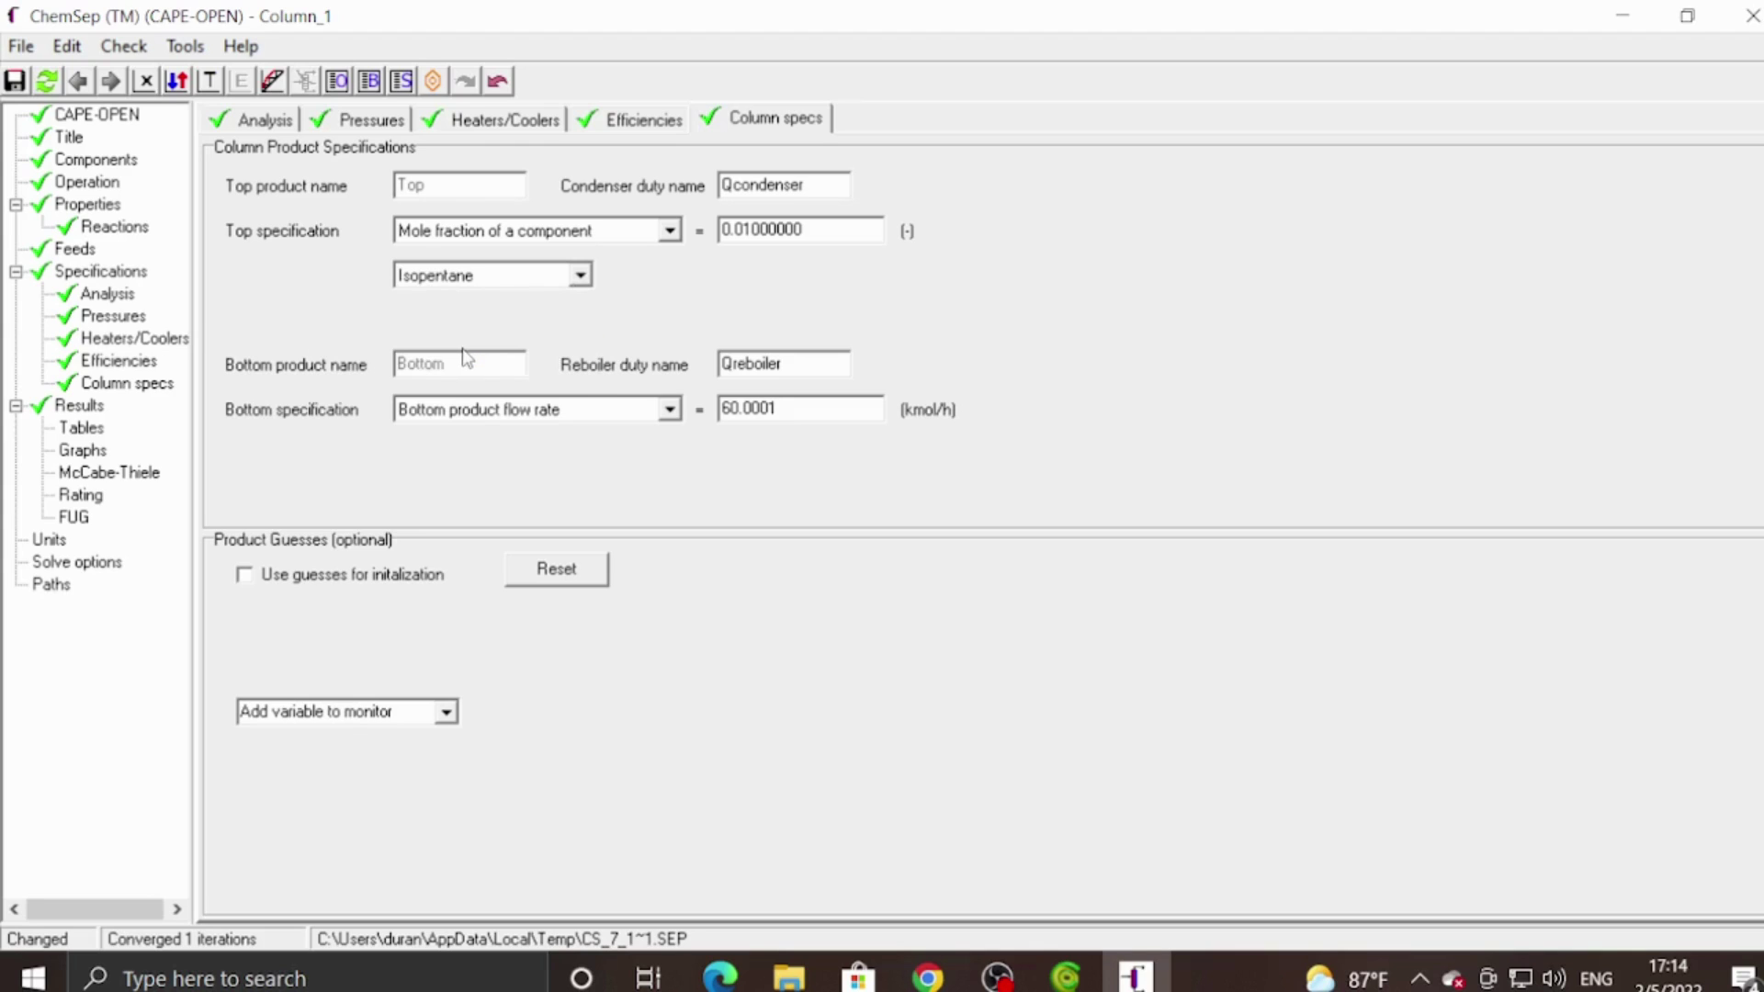
# Change the bottom specification to mole fraction of a component, with N-butane at 0.01.
pyautogui.click(530, 415)
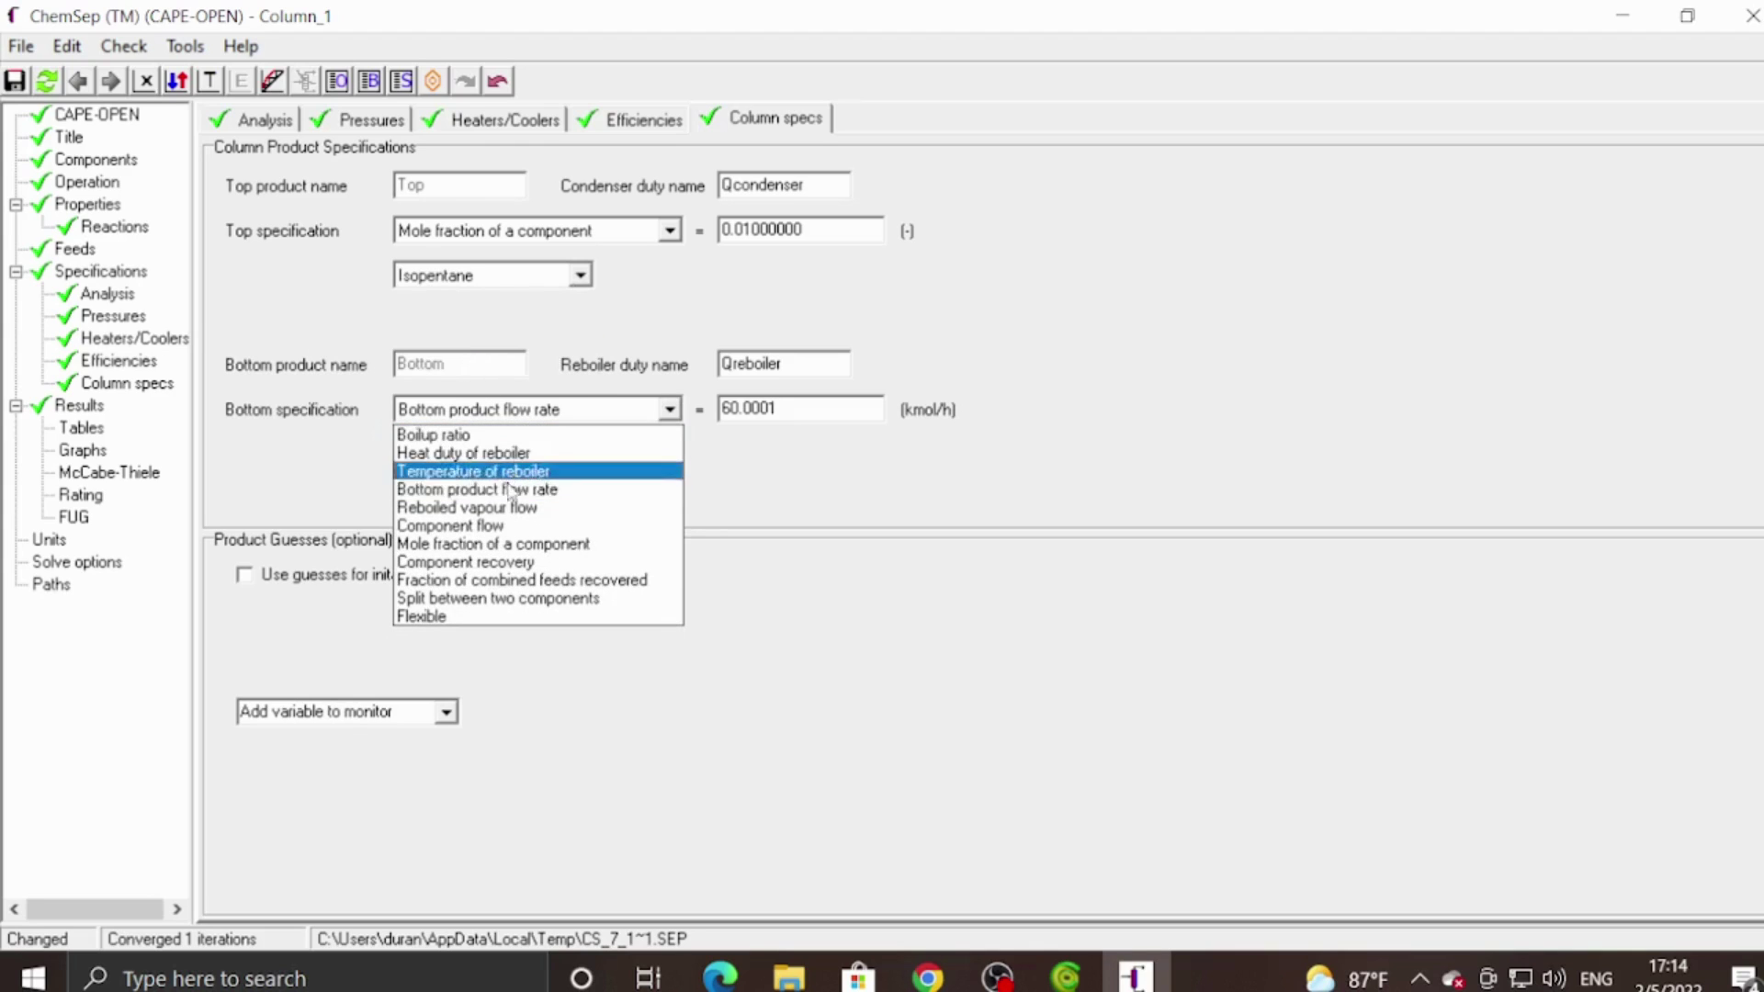
pyautogui.click(514, 544)
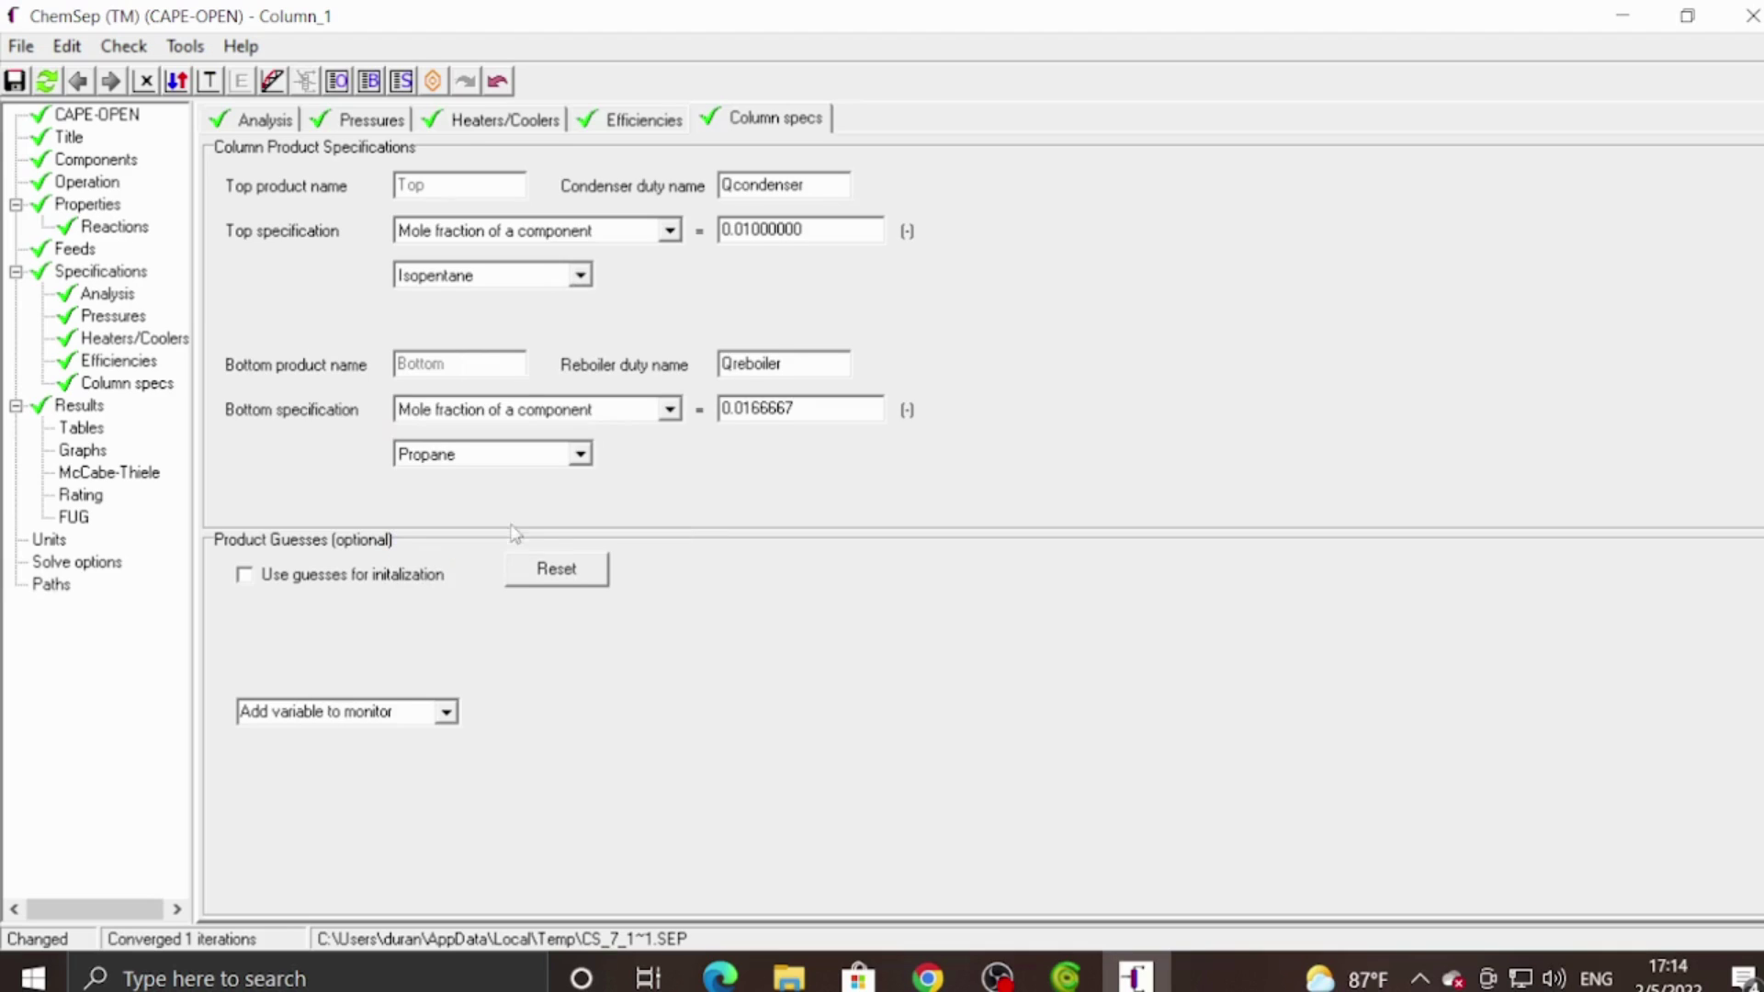
pyautogui.doubleClick(735, 407)
pyautogui.write('0.01000000')
pyautogui.click(579, 456)
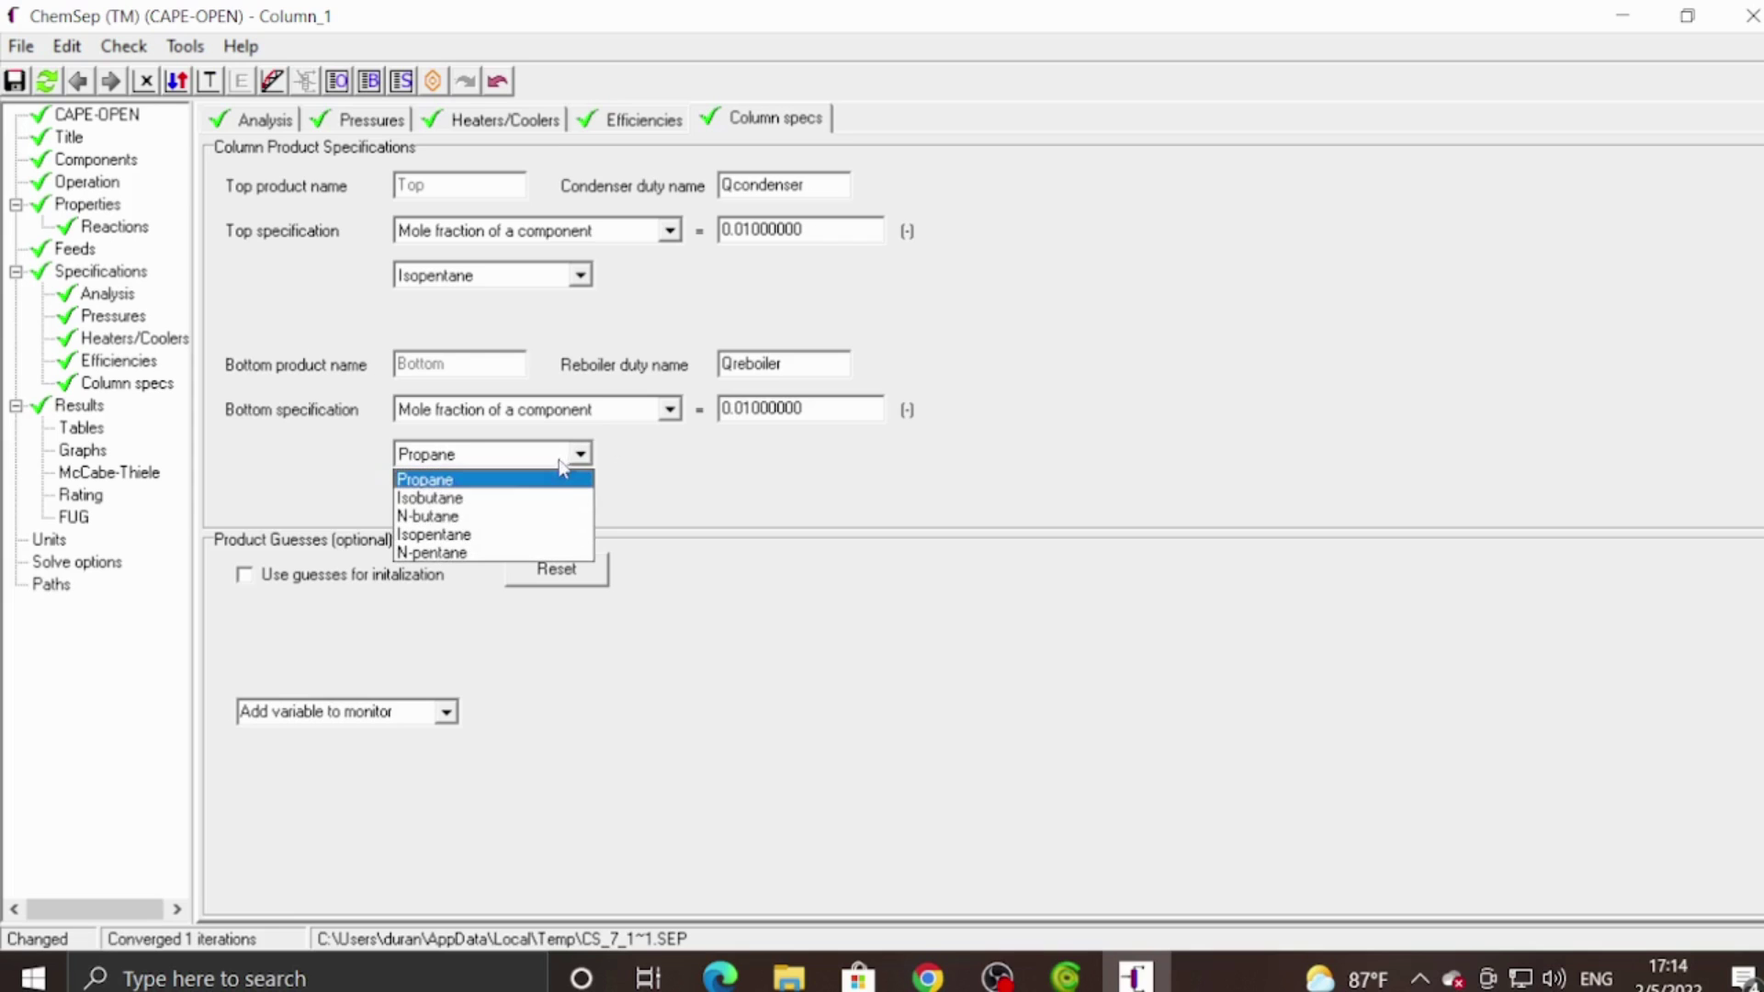
pyautogui.click(484, 515)
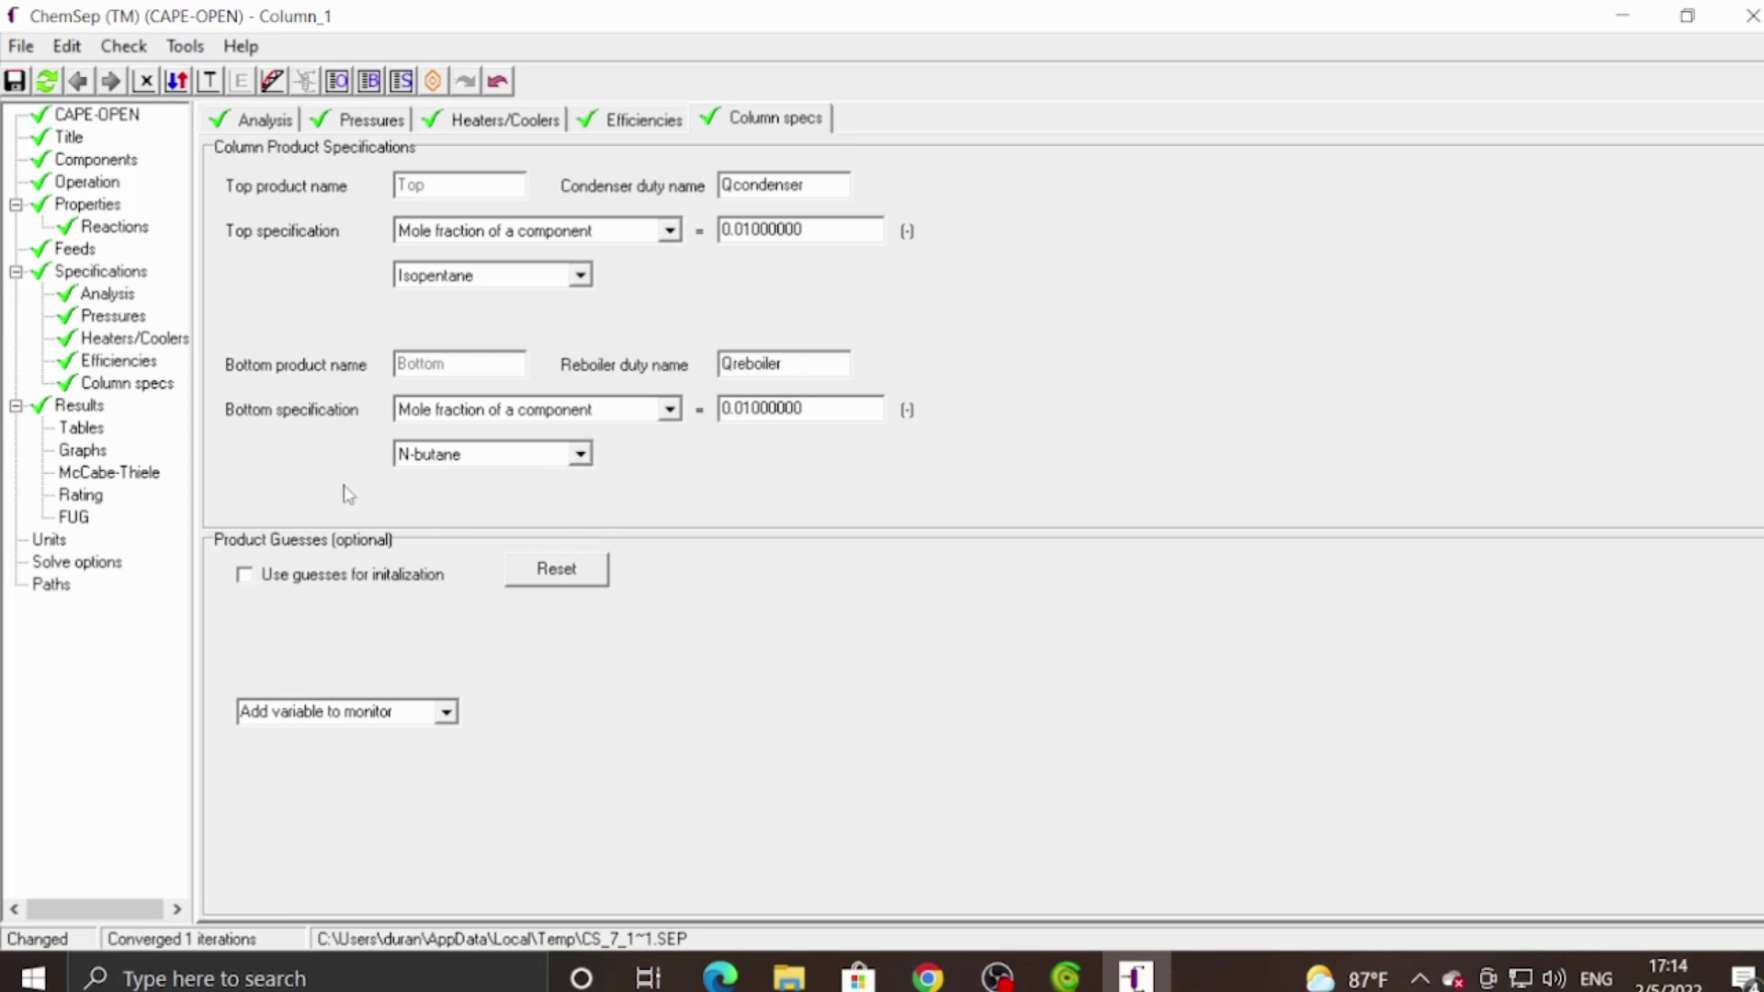
# Save the revised column specifications and close the ChemSep editor and the unit operation dialog in COFE.
pyautogui.click(12, 86)
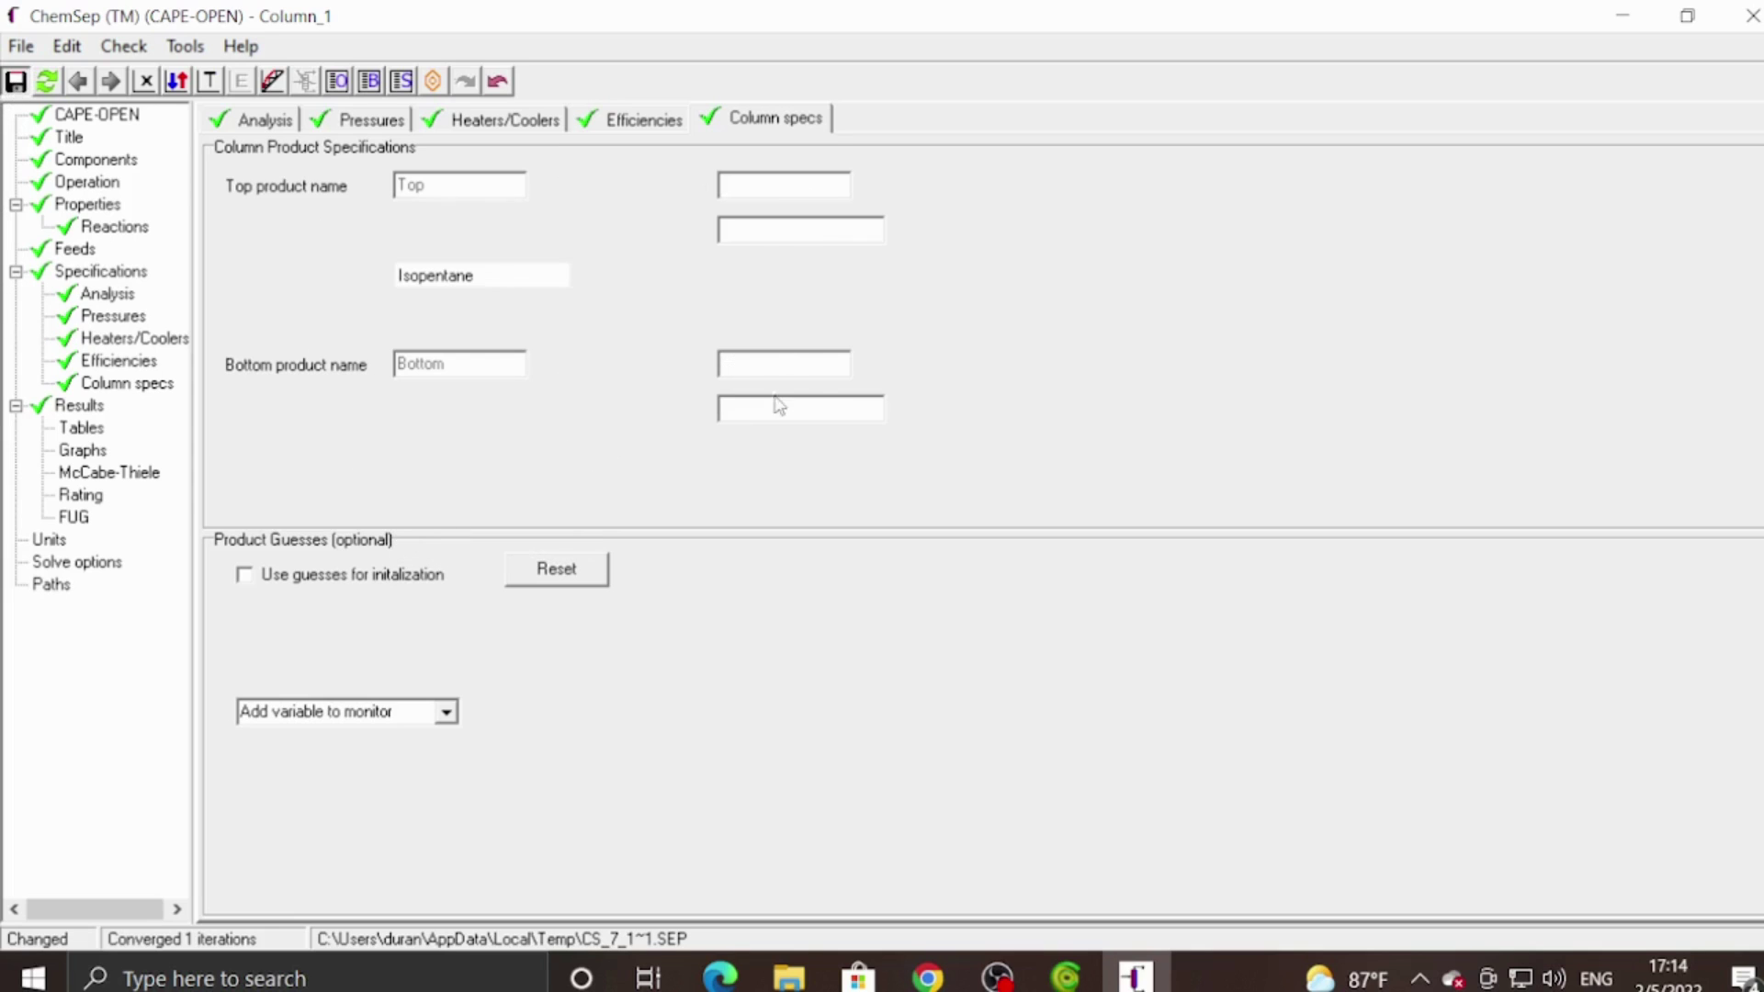
pyautogui.click(1752, 16)
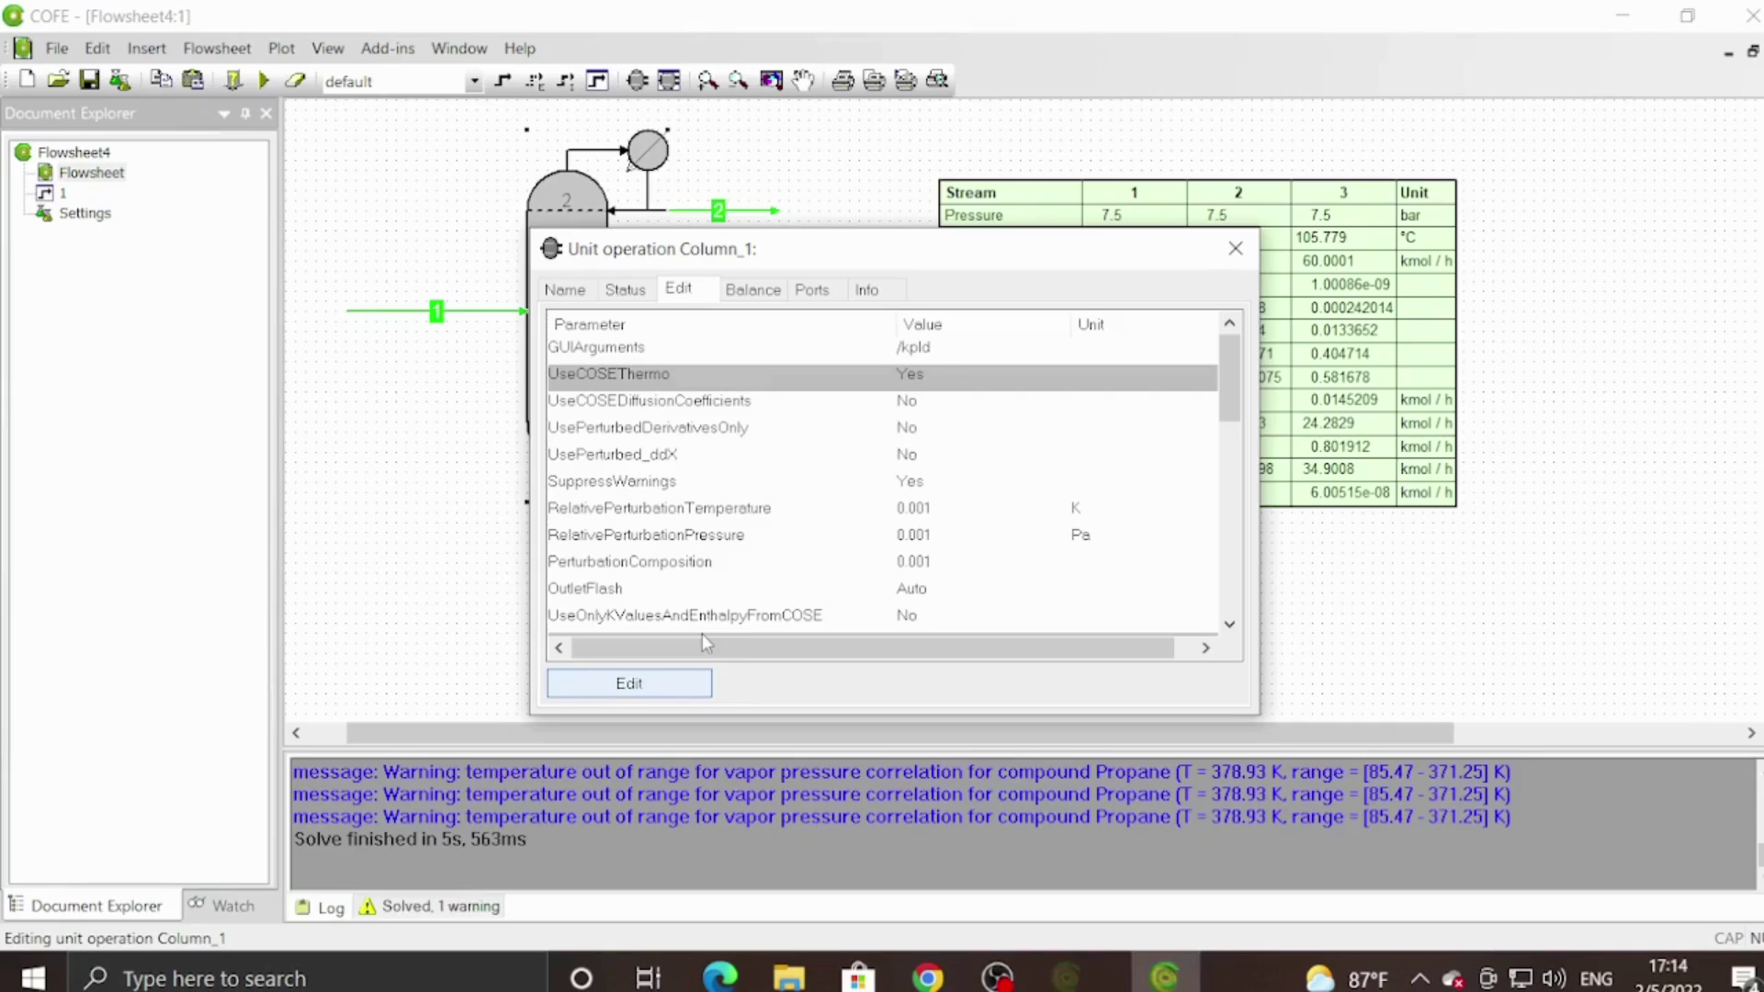
pyautogui.press('Escape')
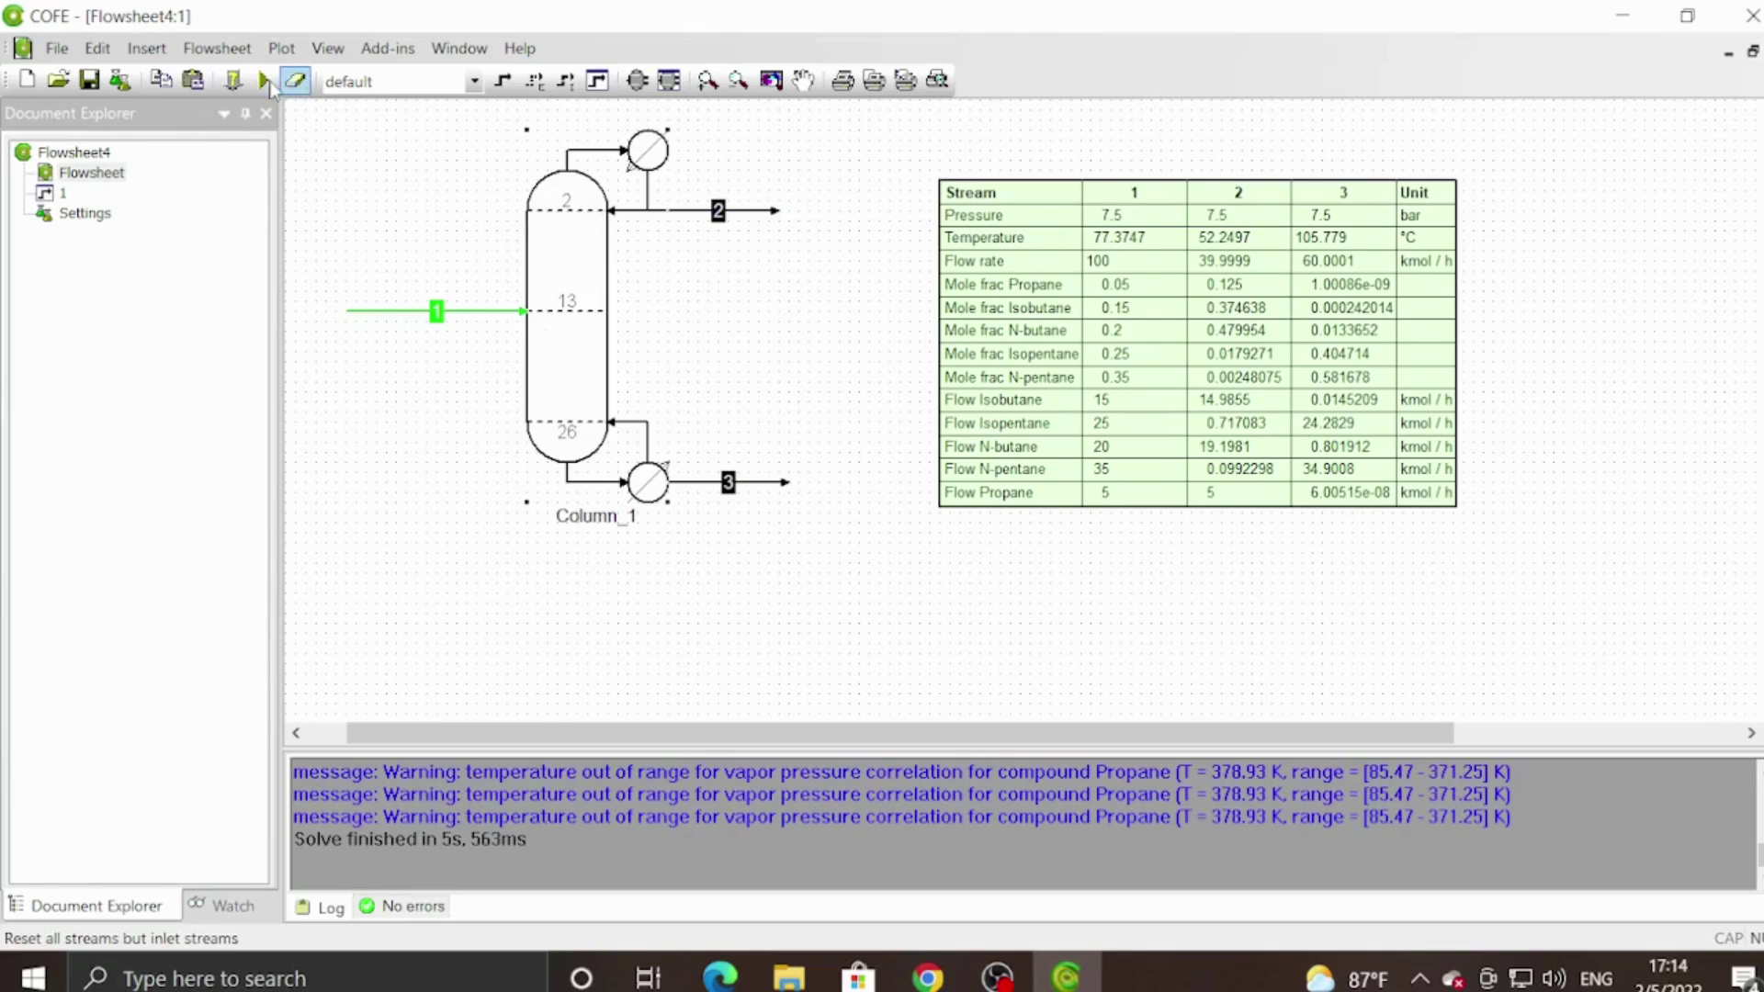
# Solve the flowsheet with the revised purity specifications and open the results tables of Column_1 in ChemSep.
pyautogui.click(265, 84)
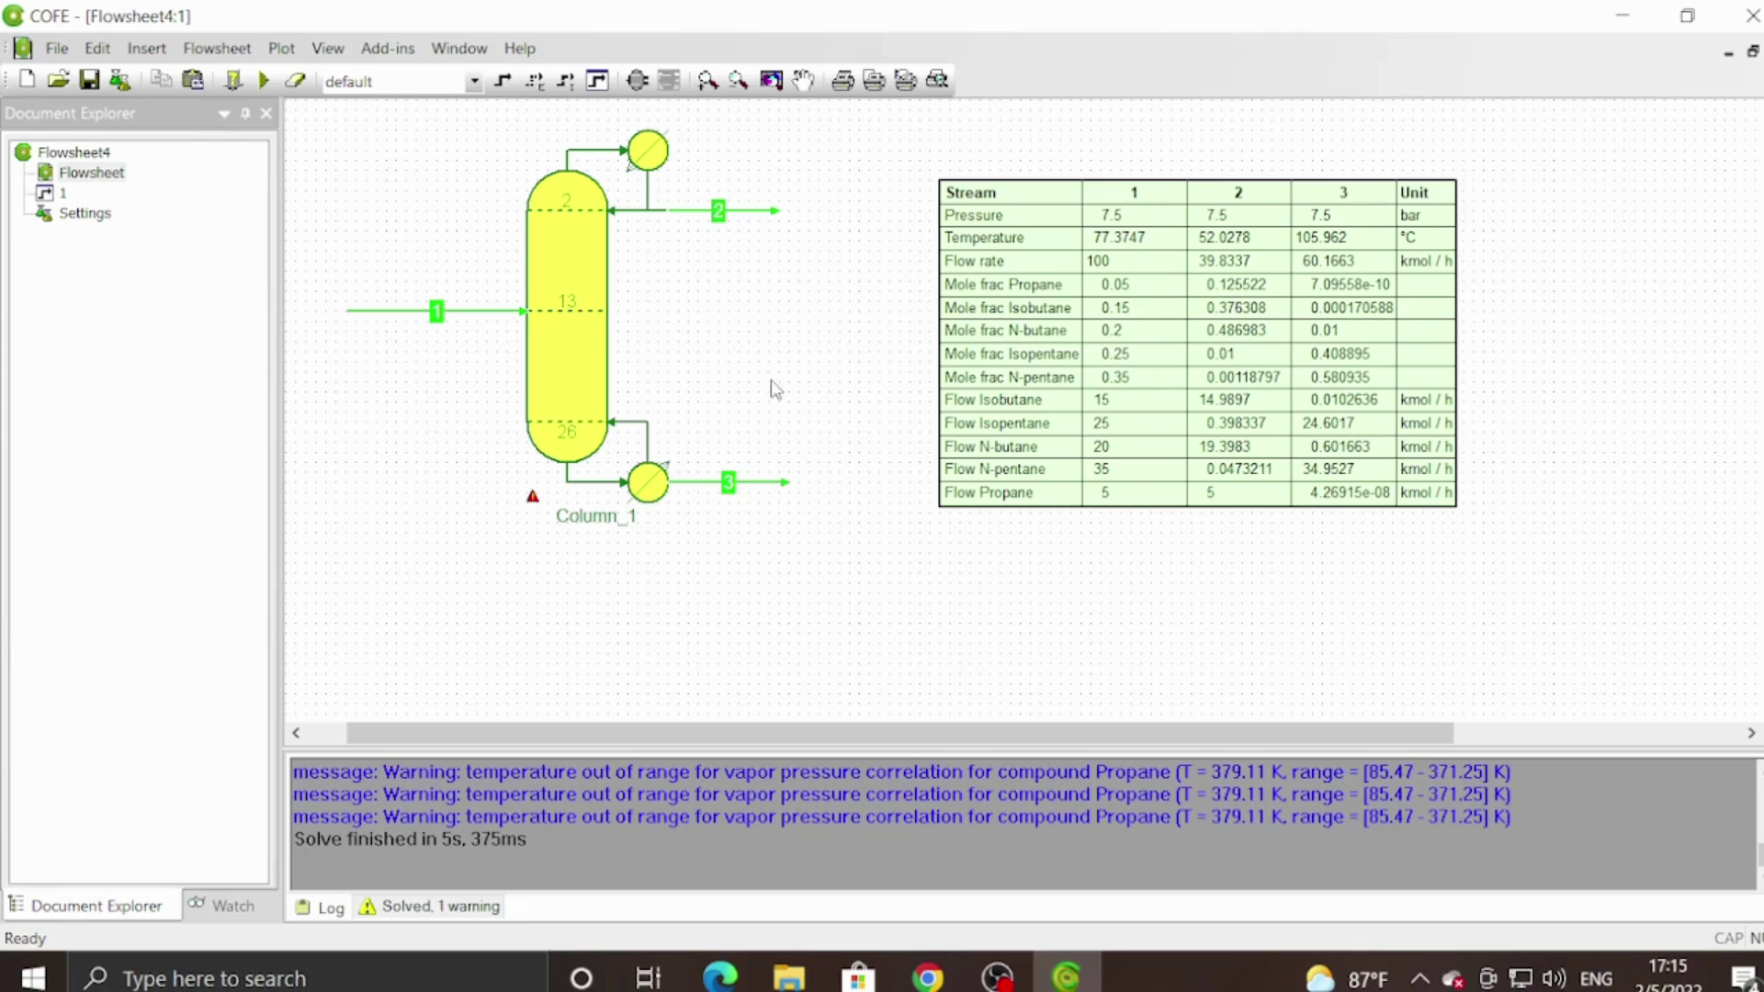
pyautogui.doubleClick(600, 333)
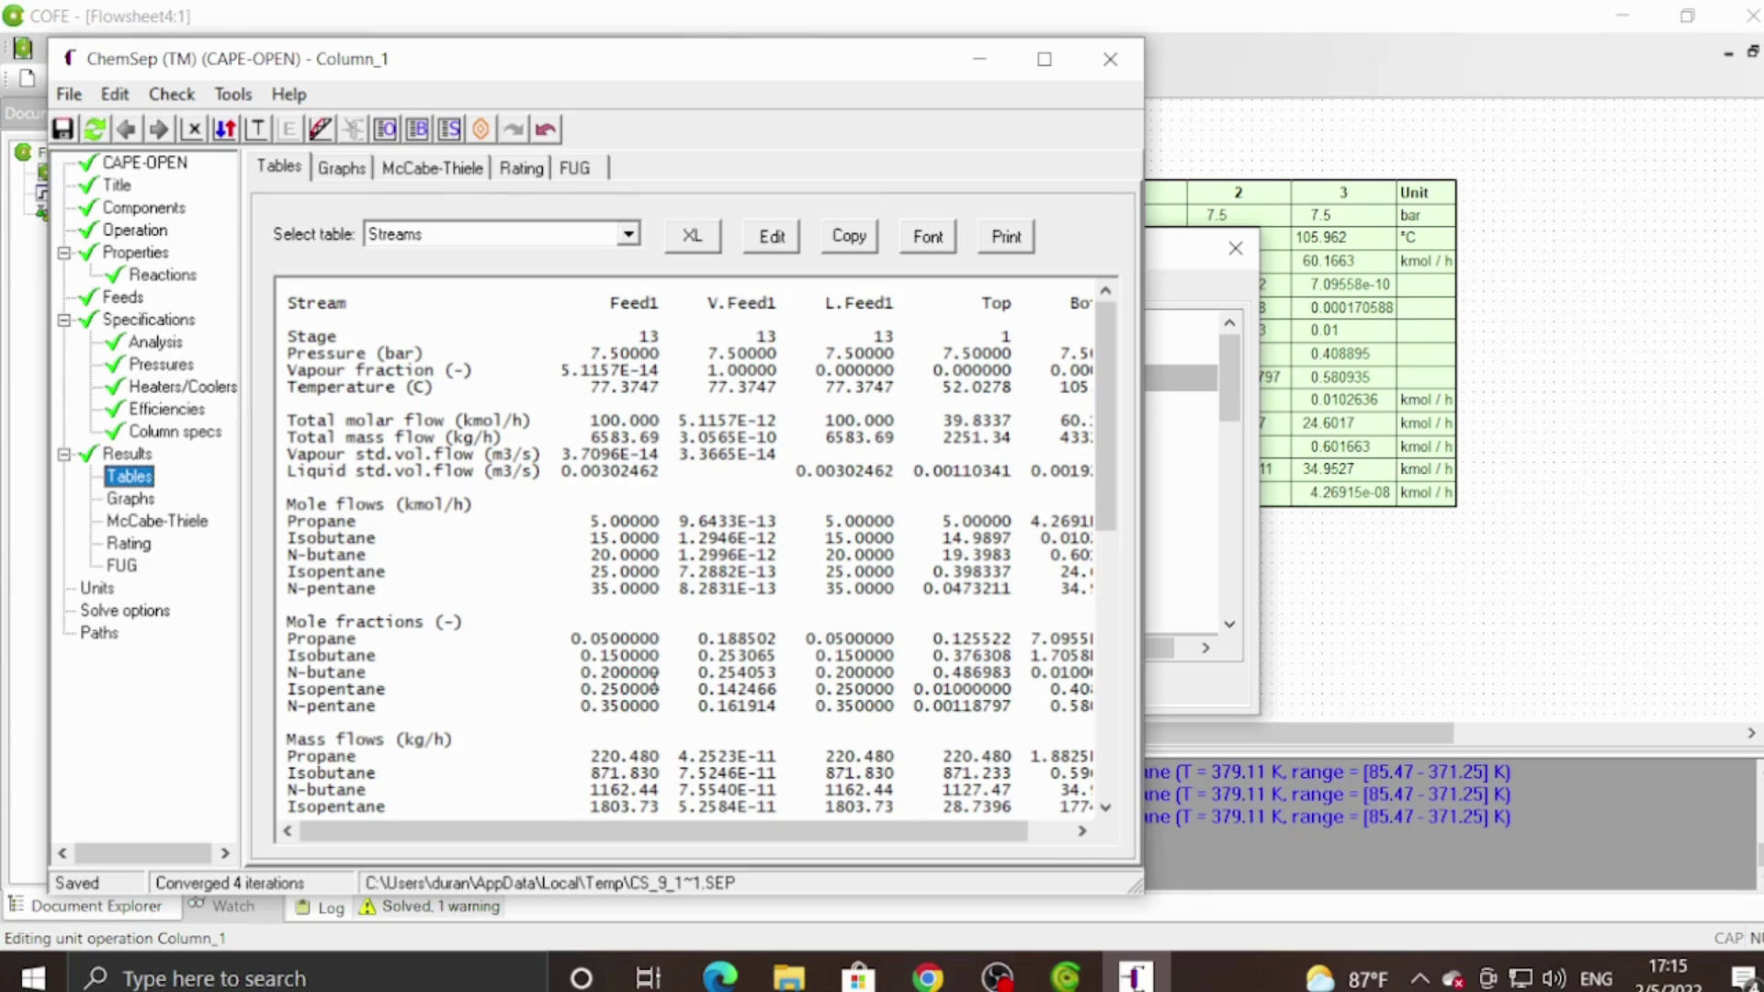
pyautogui.click(128, 566)
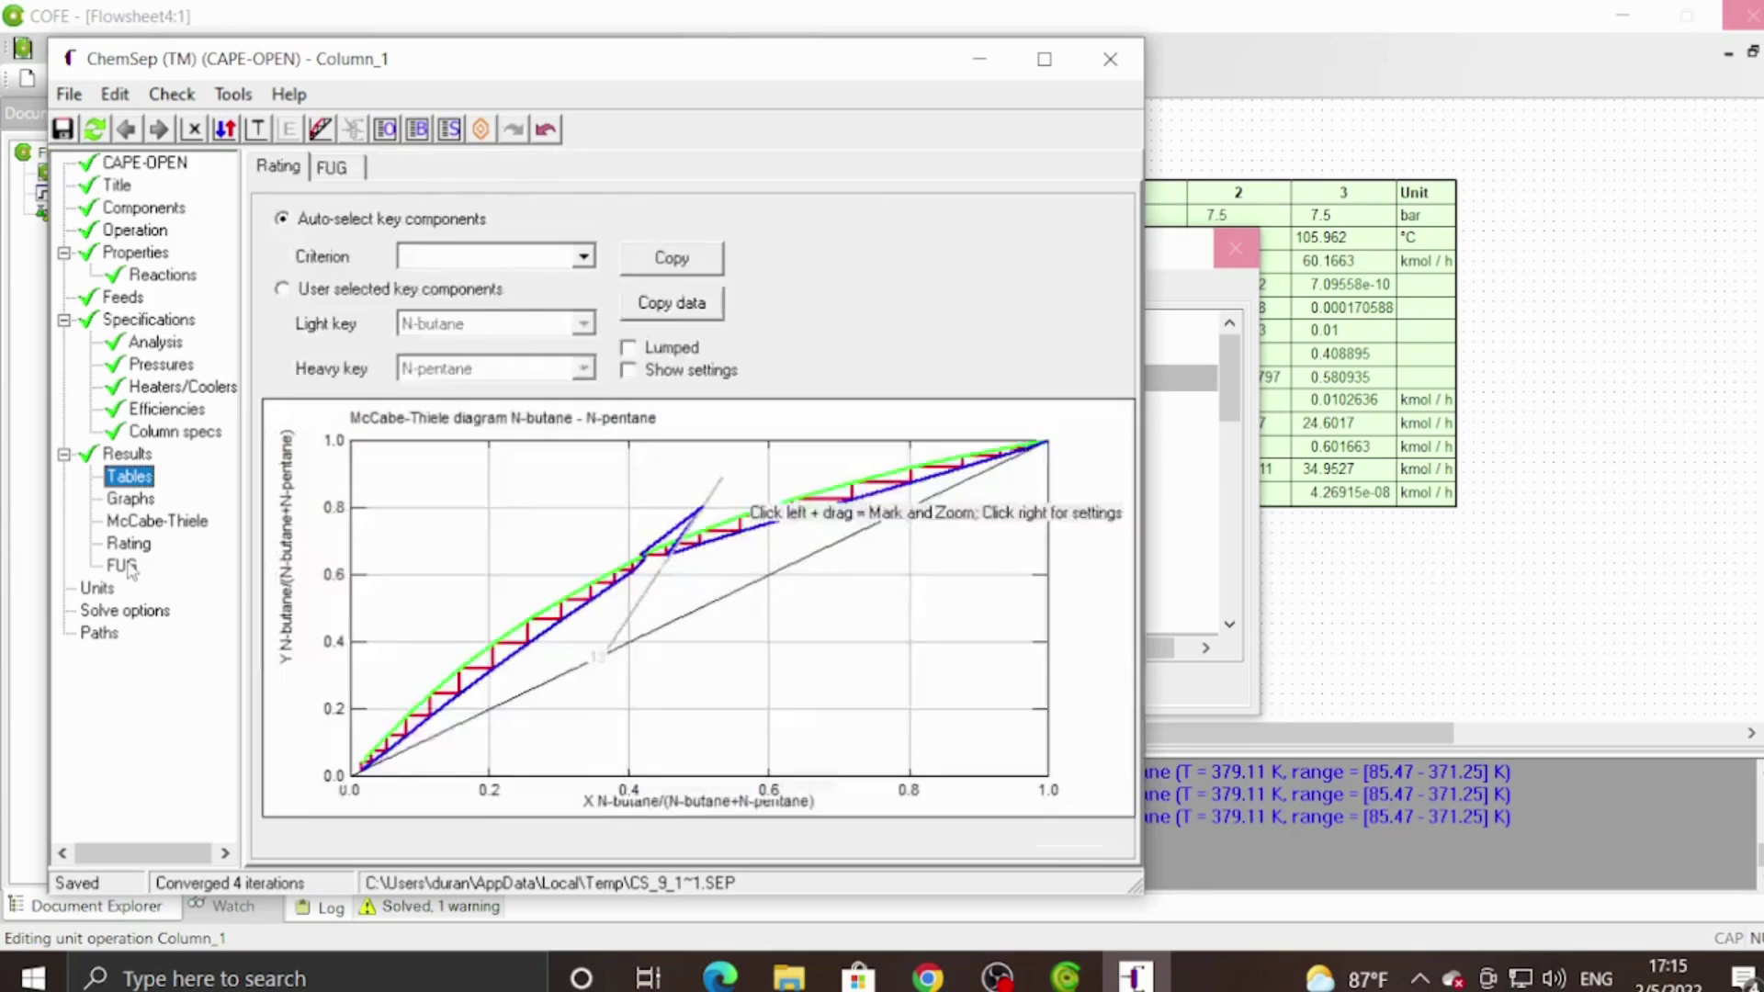
pyautogui.click(129, 477)
pyautogui.click(135, 456)
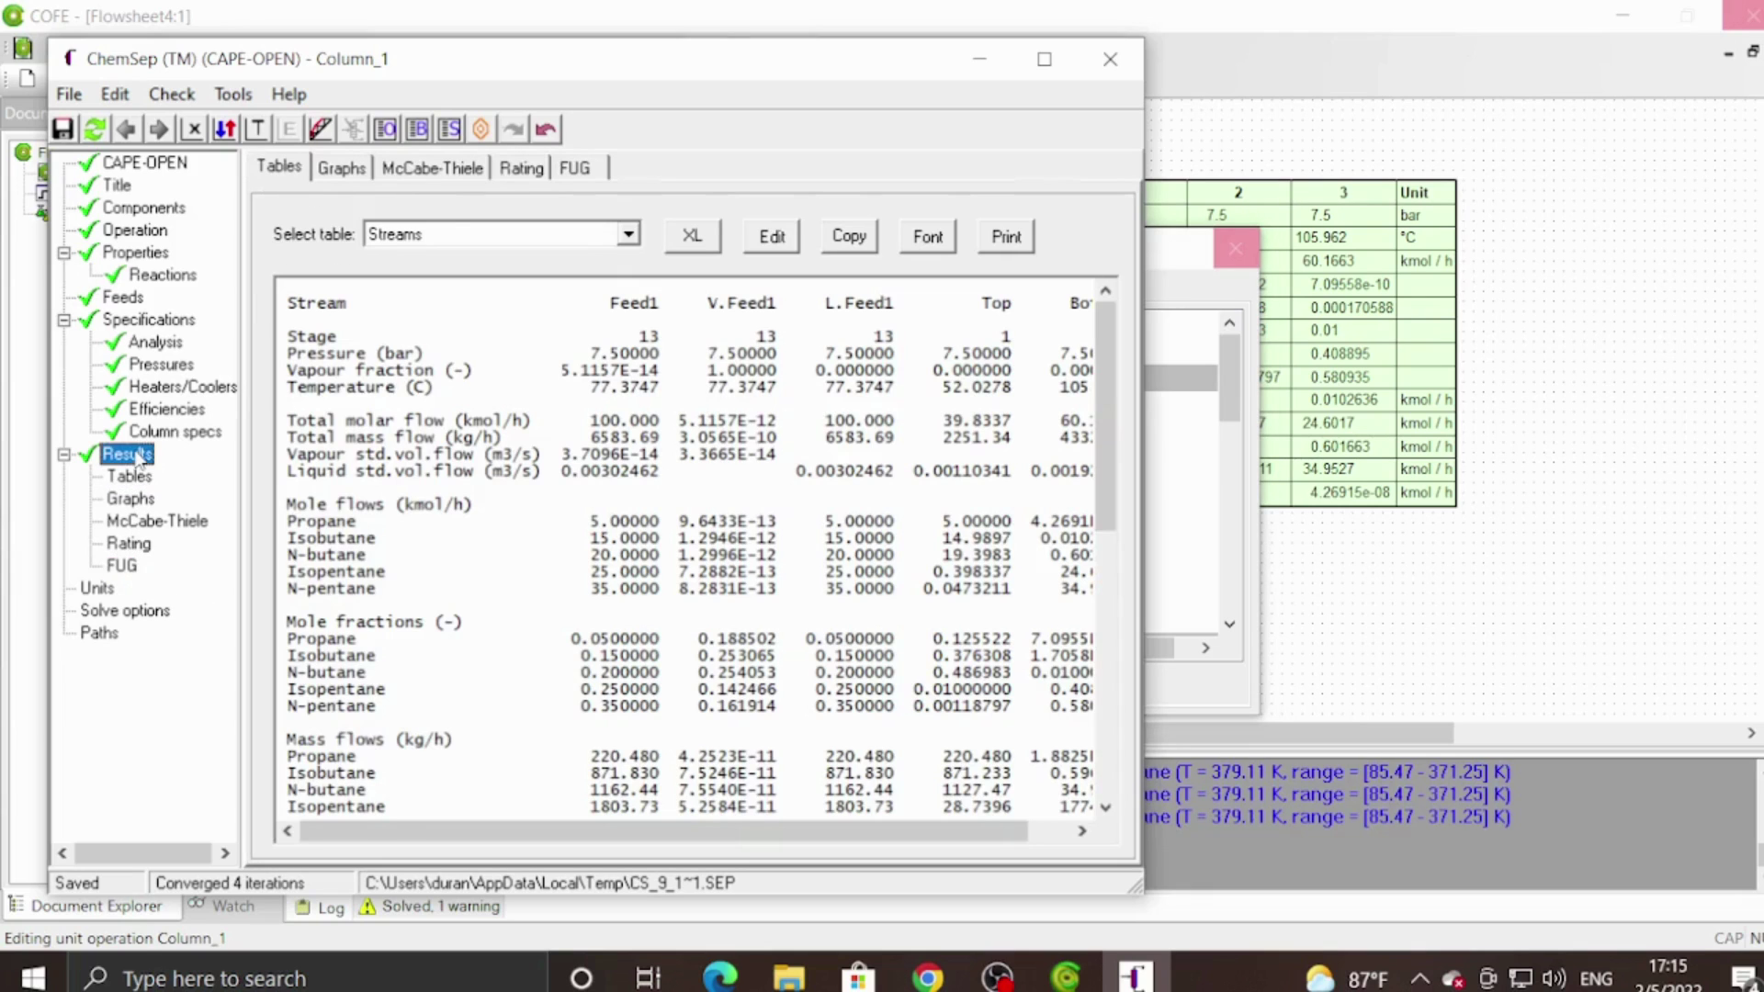
# Examine the Mass and Energy Balances table in the maximized editor, and close the column editor and unit operation dialog without saving.
pyautogui.click(627, 234)
pyautogui.scroll(1, 598, 262)
pyautogui.click(581, 266)
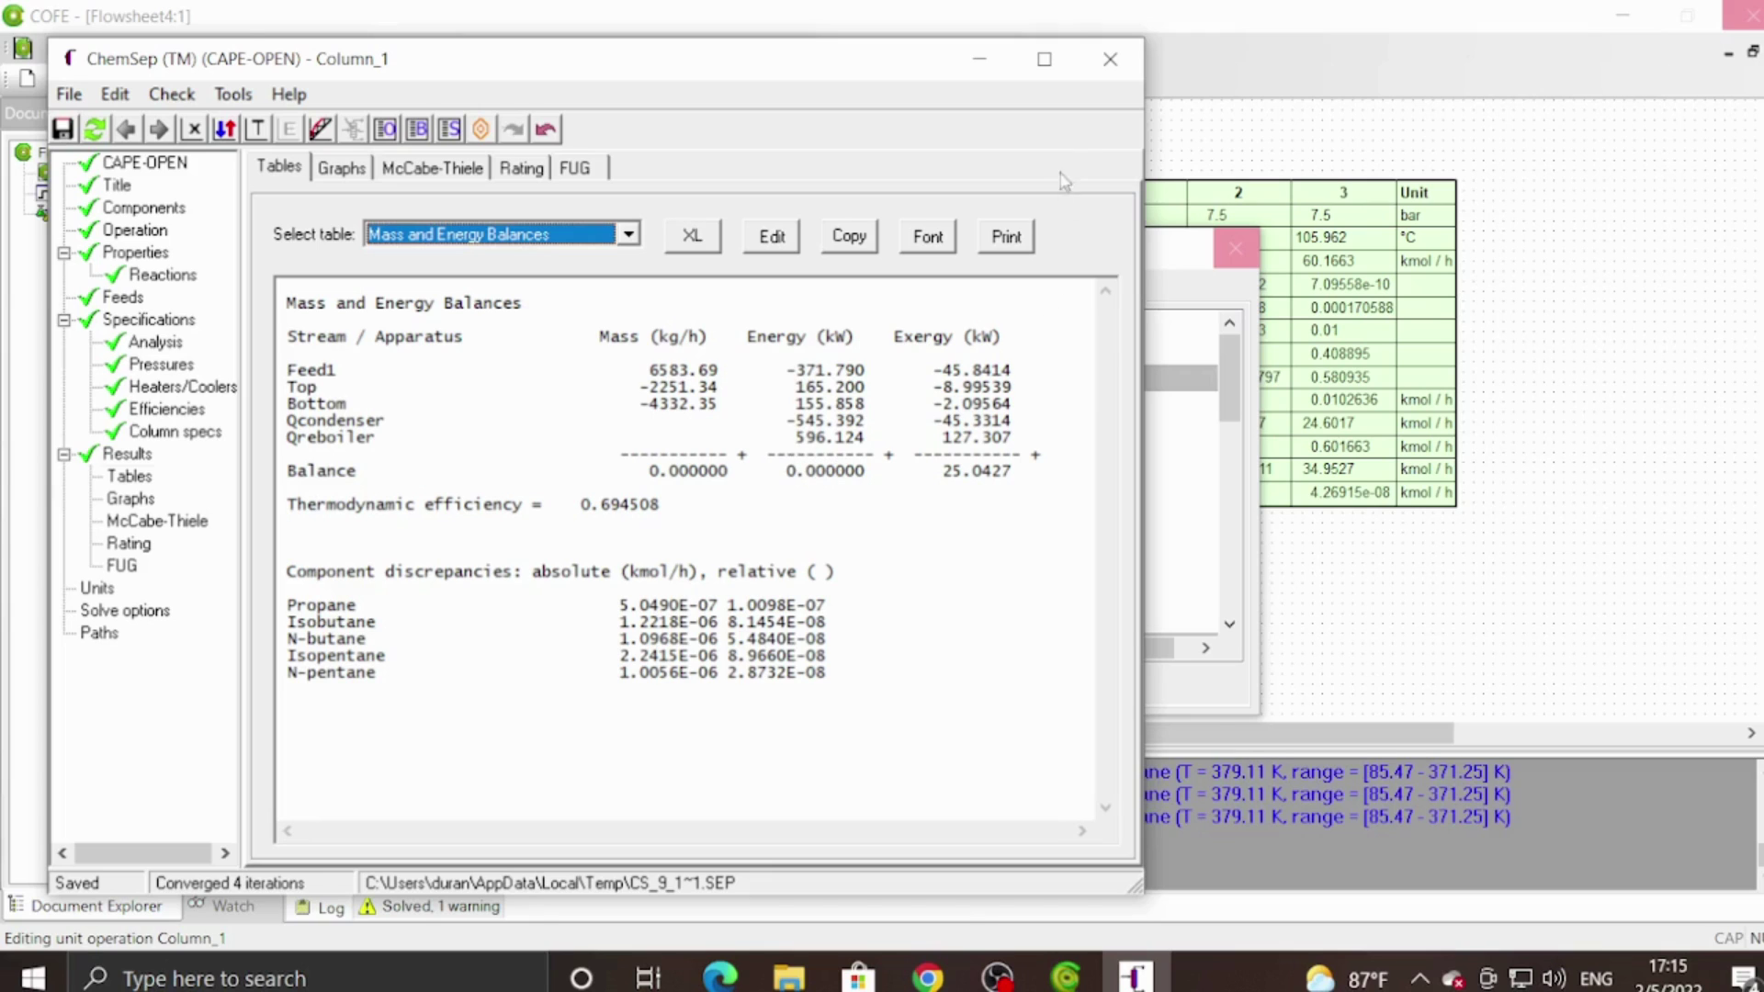
pyautogui.click(1045, 59)
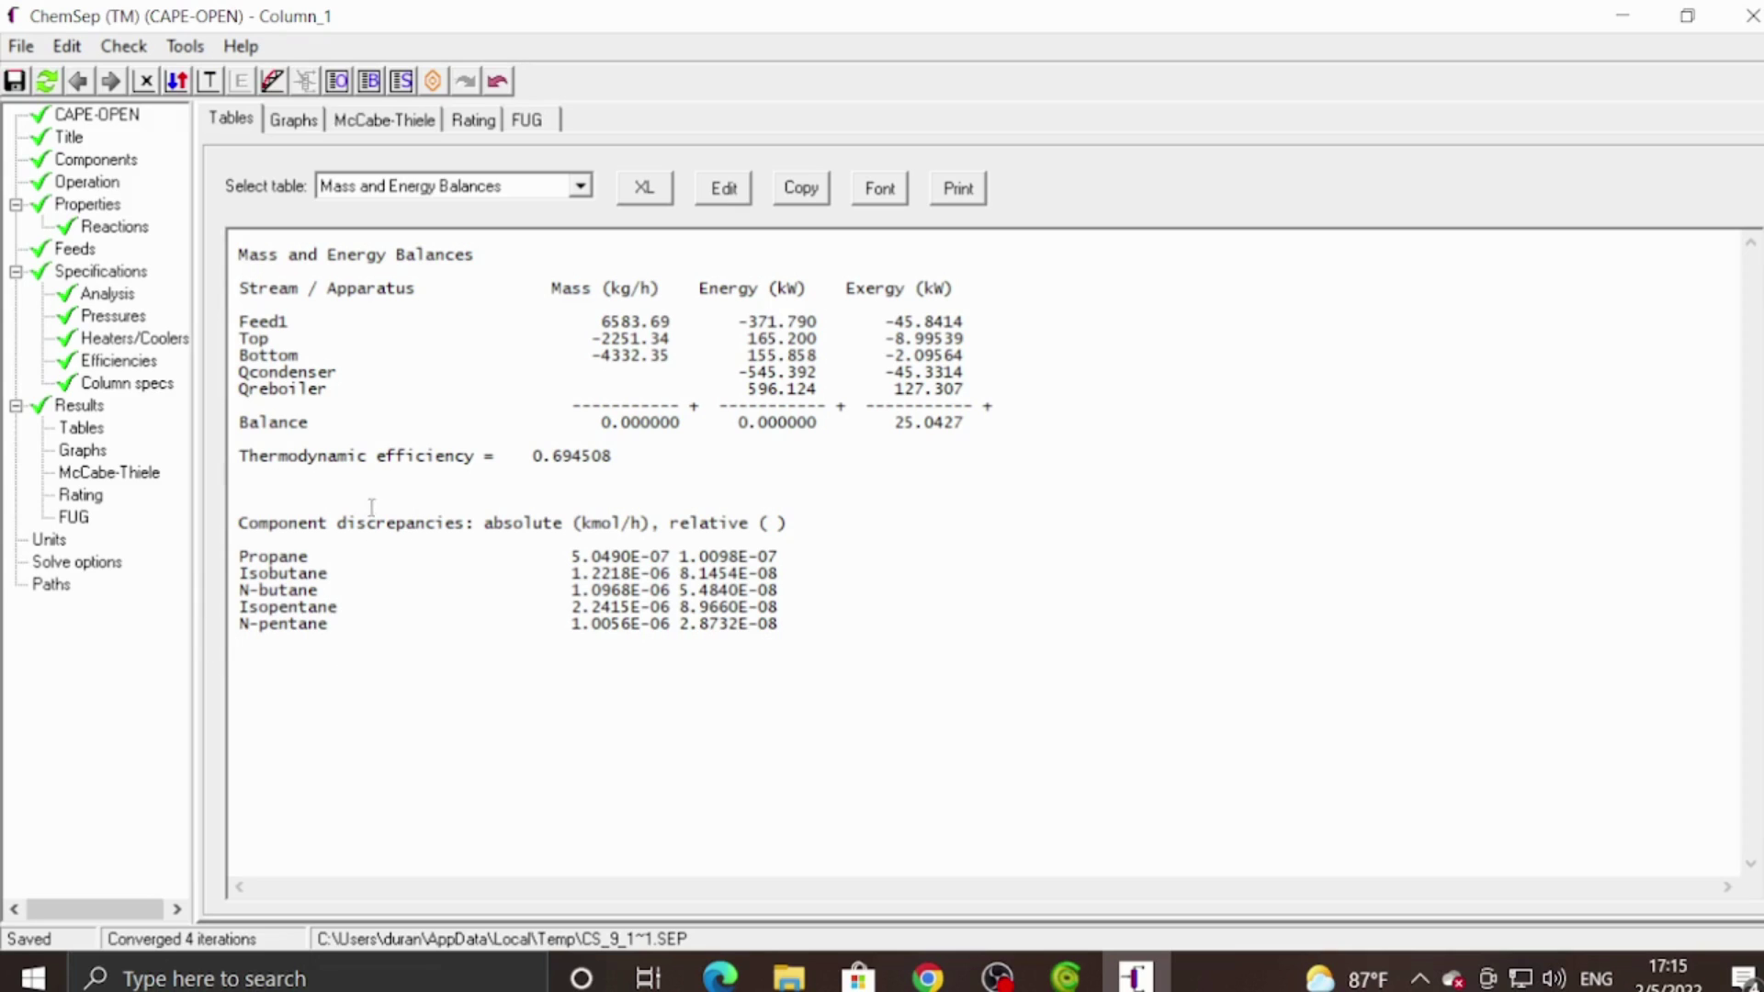
pyautogui.click(1746, 16)
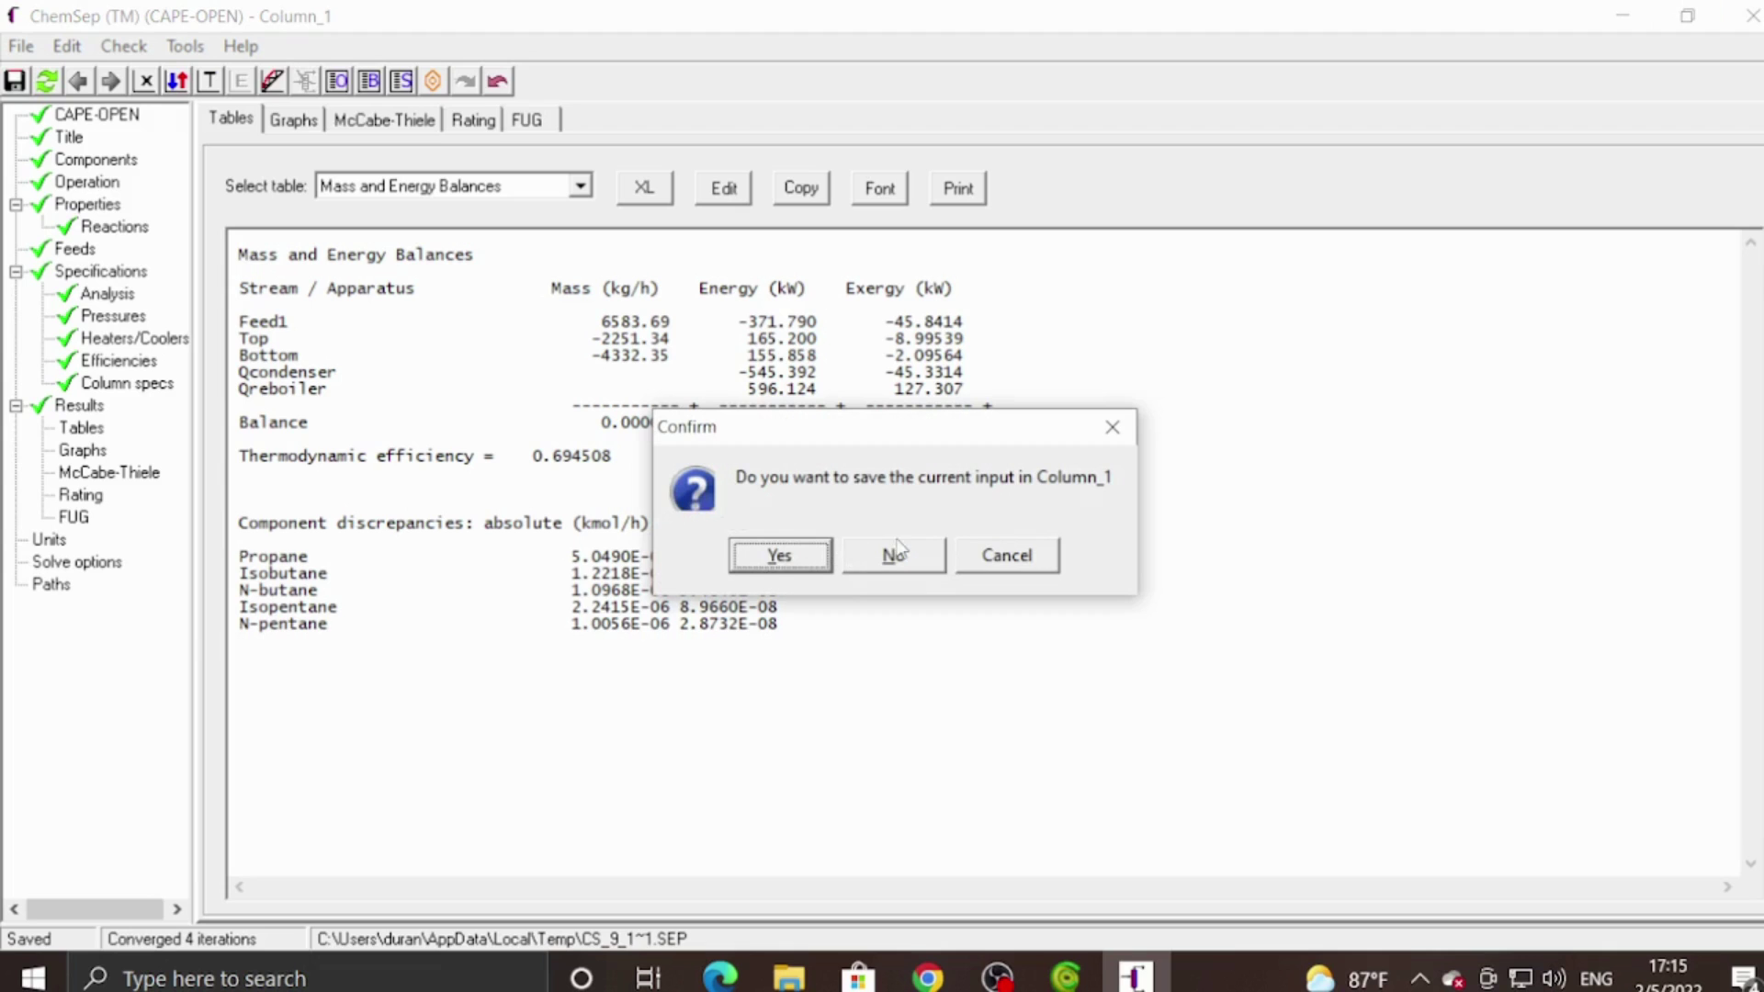
pyautogui.click(898, 550)
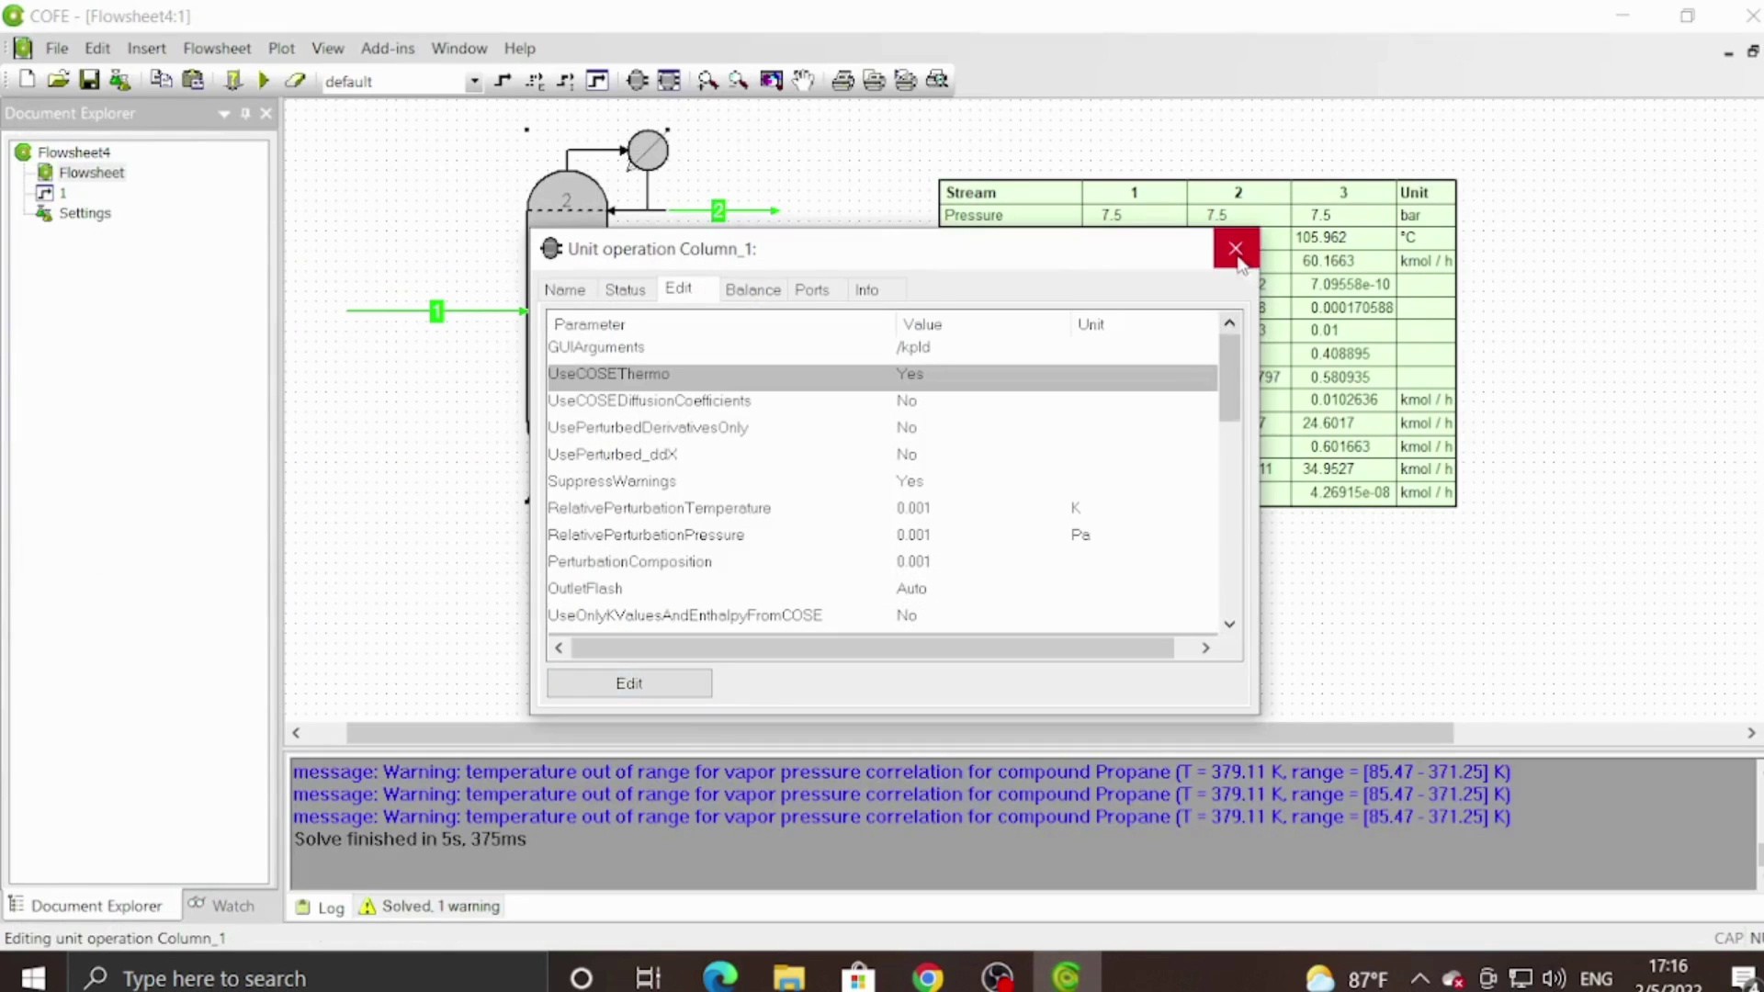
pyautogui.click(1237, 261)
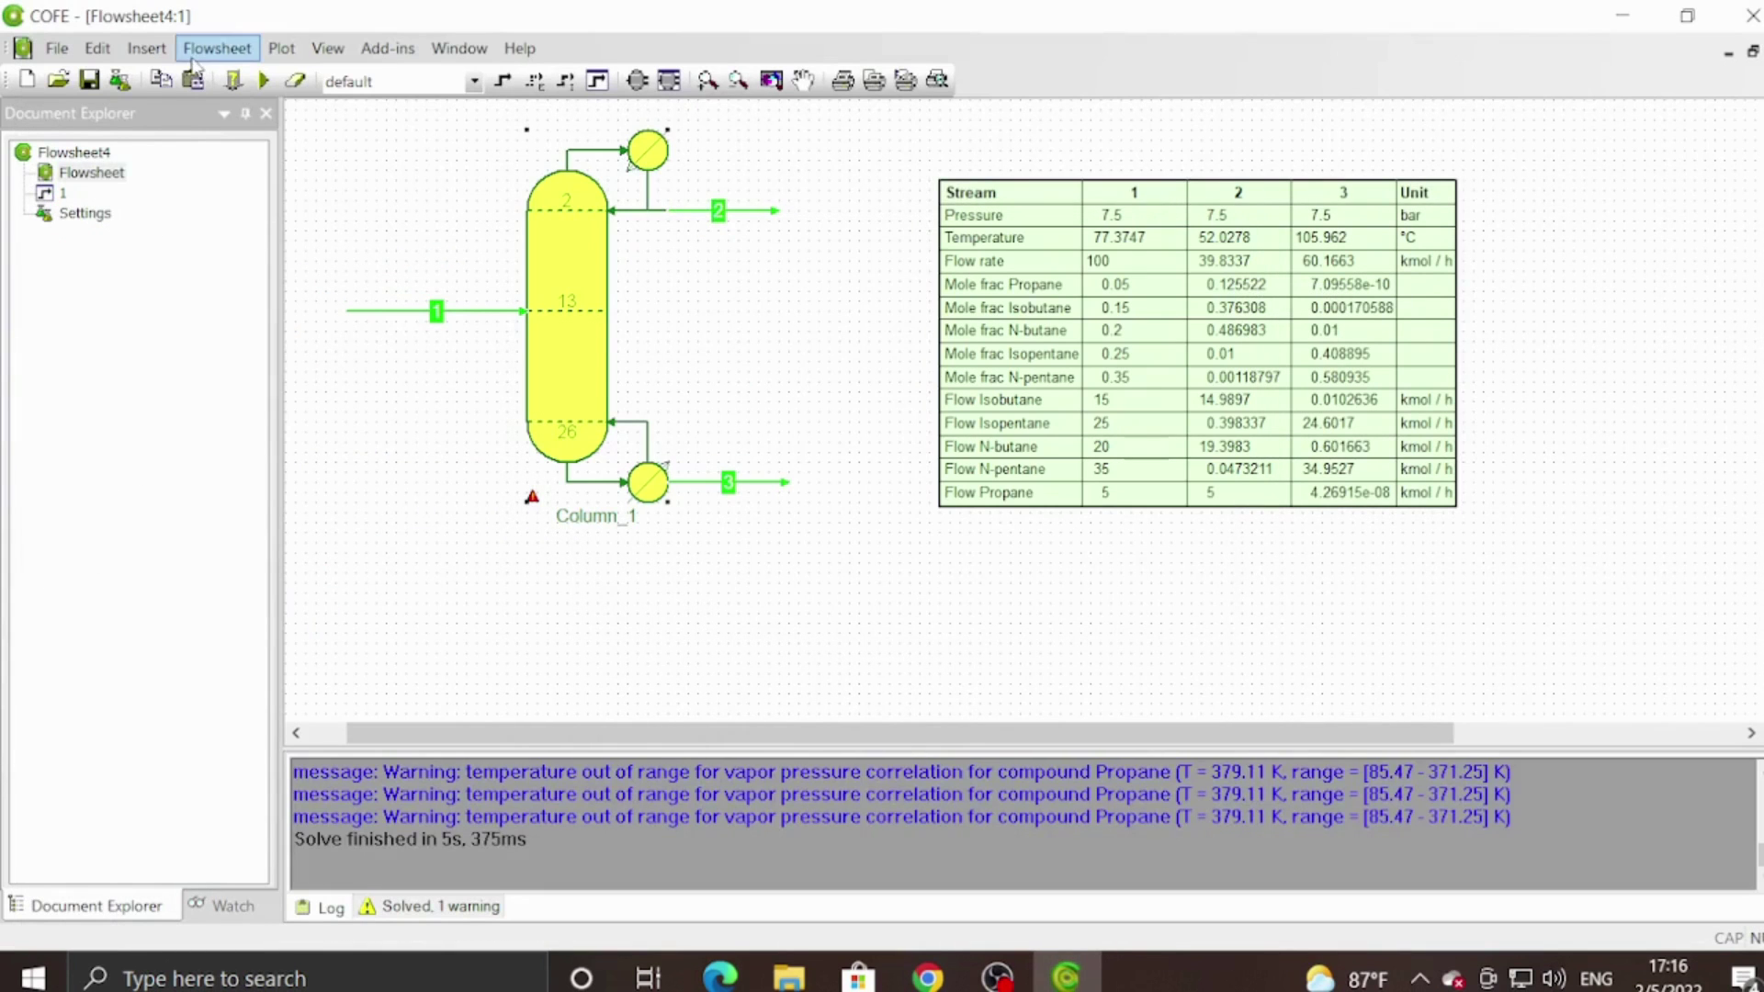
# Insert a unit parameter report beside the stream table, listing the Duties profile of Column_1.
pyautogui.click(165, 54)
pyautogui.click(220, 319)
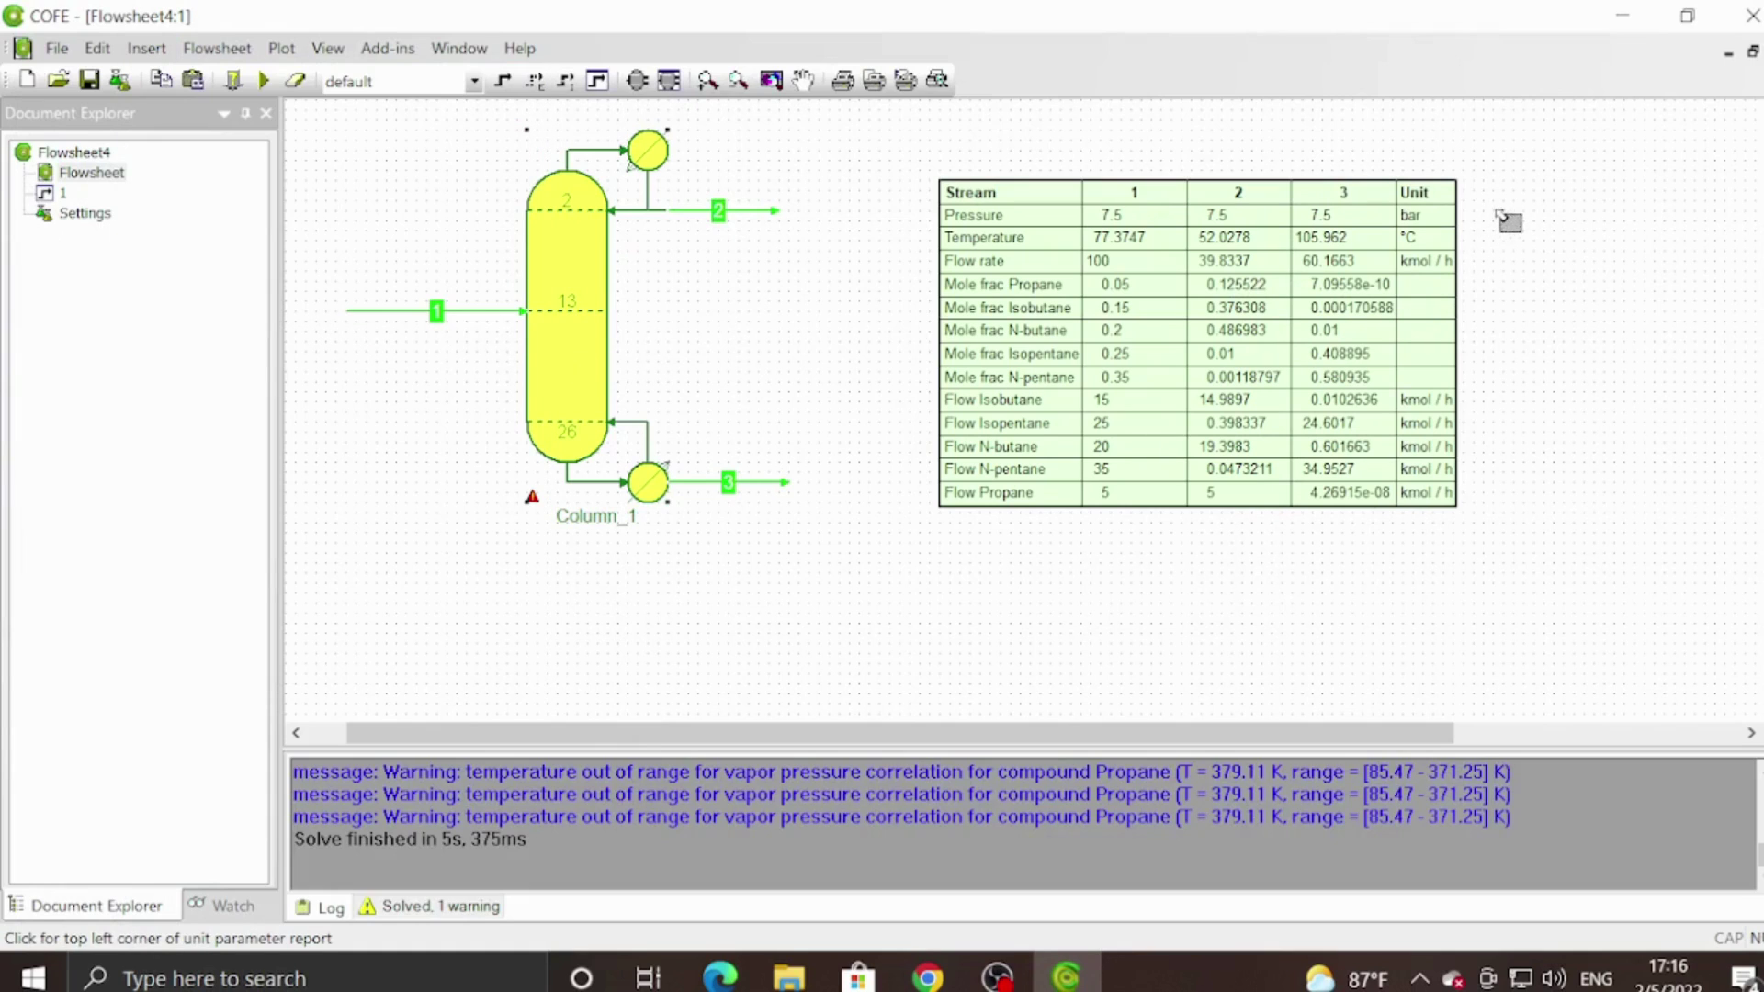
pyautogui.click(1490, 181)
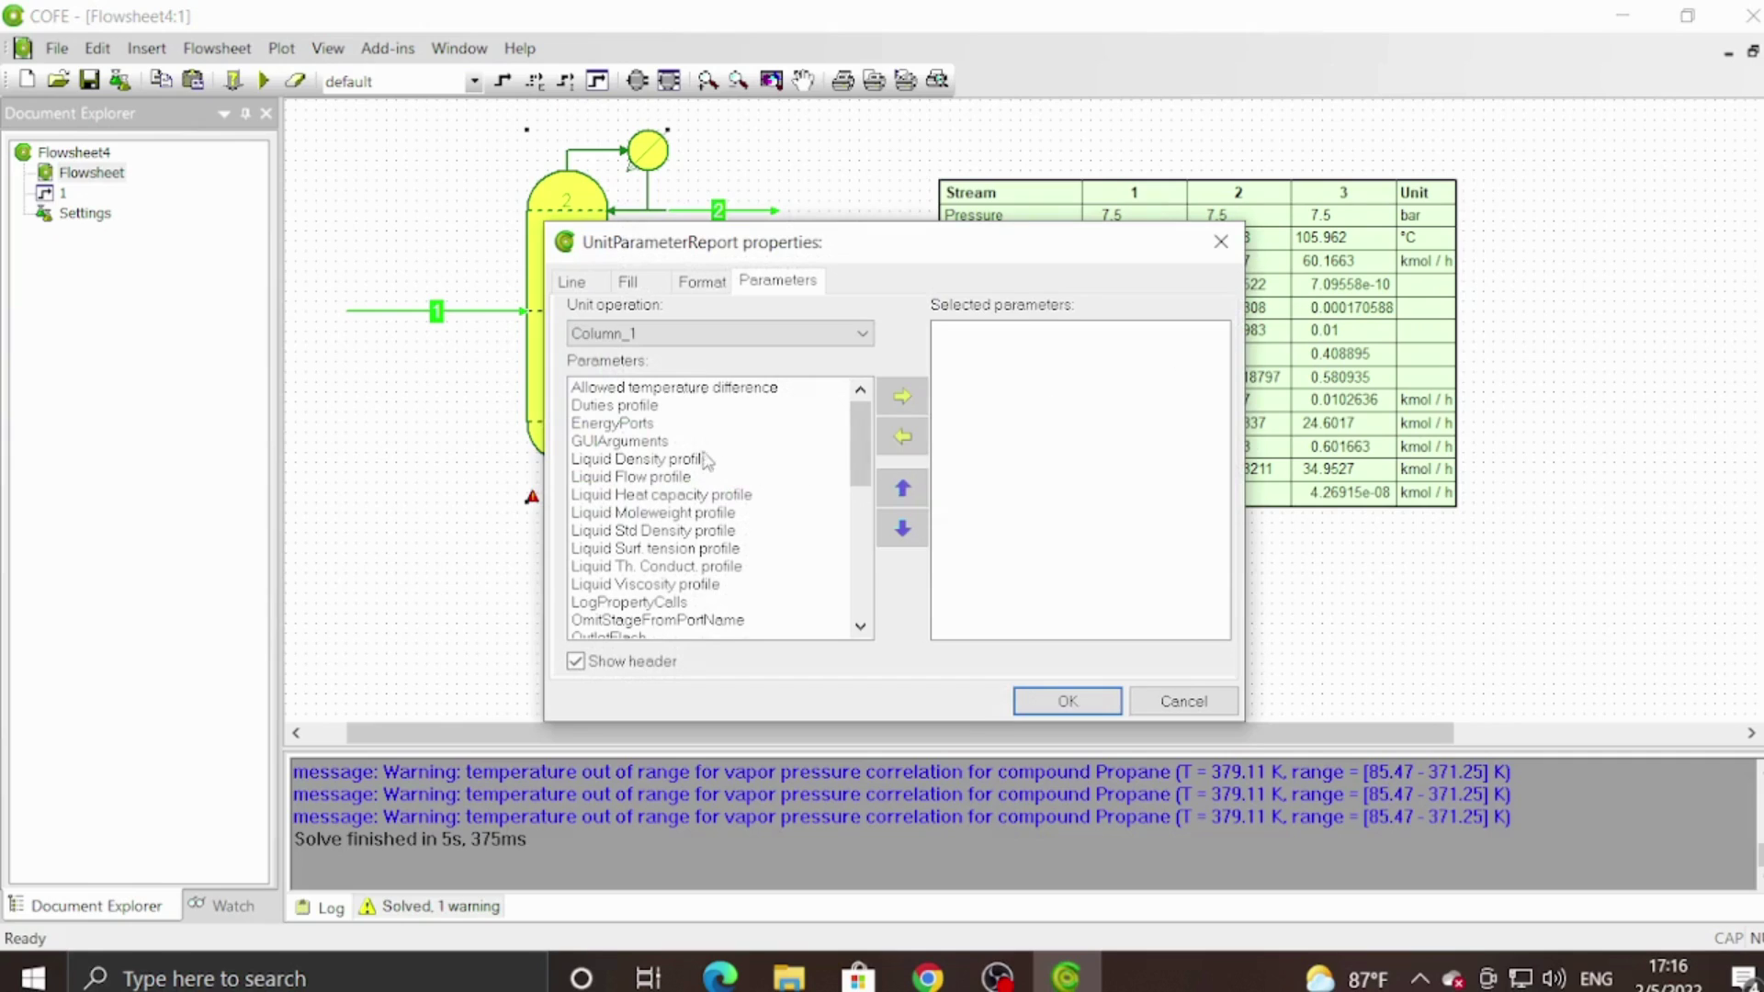
pyautogui.click(613, 405)
pyautogui.click(902, 396)
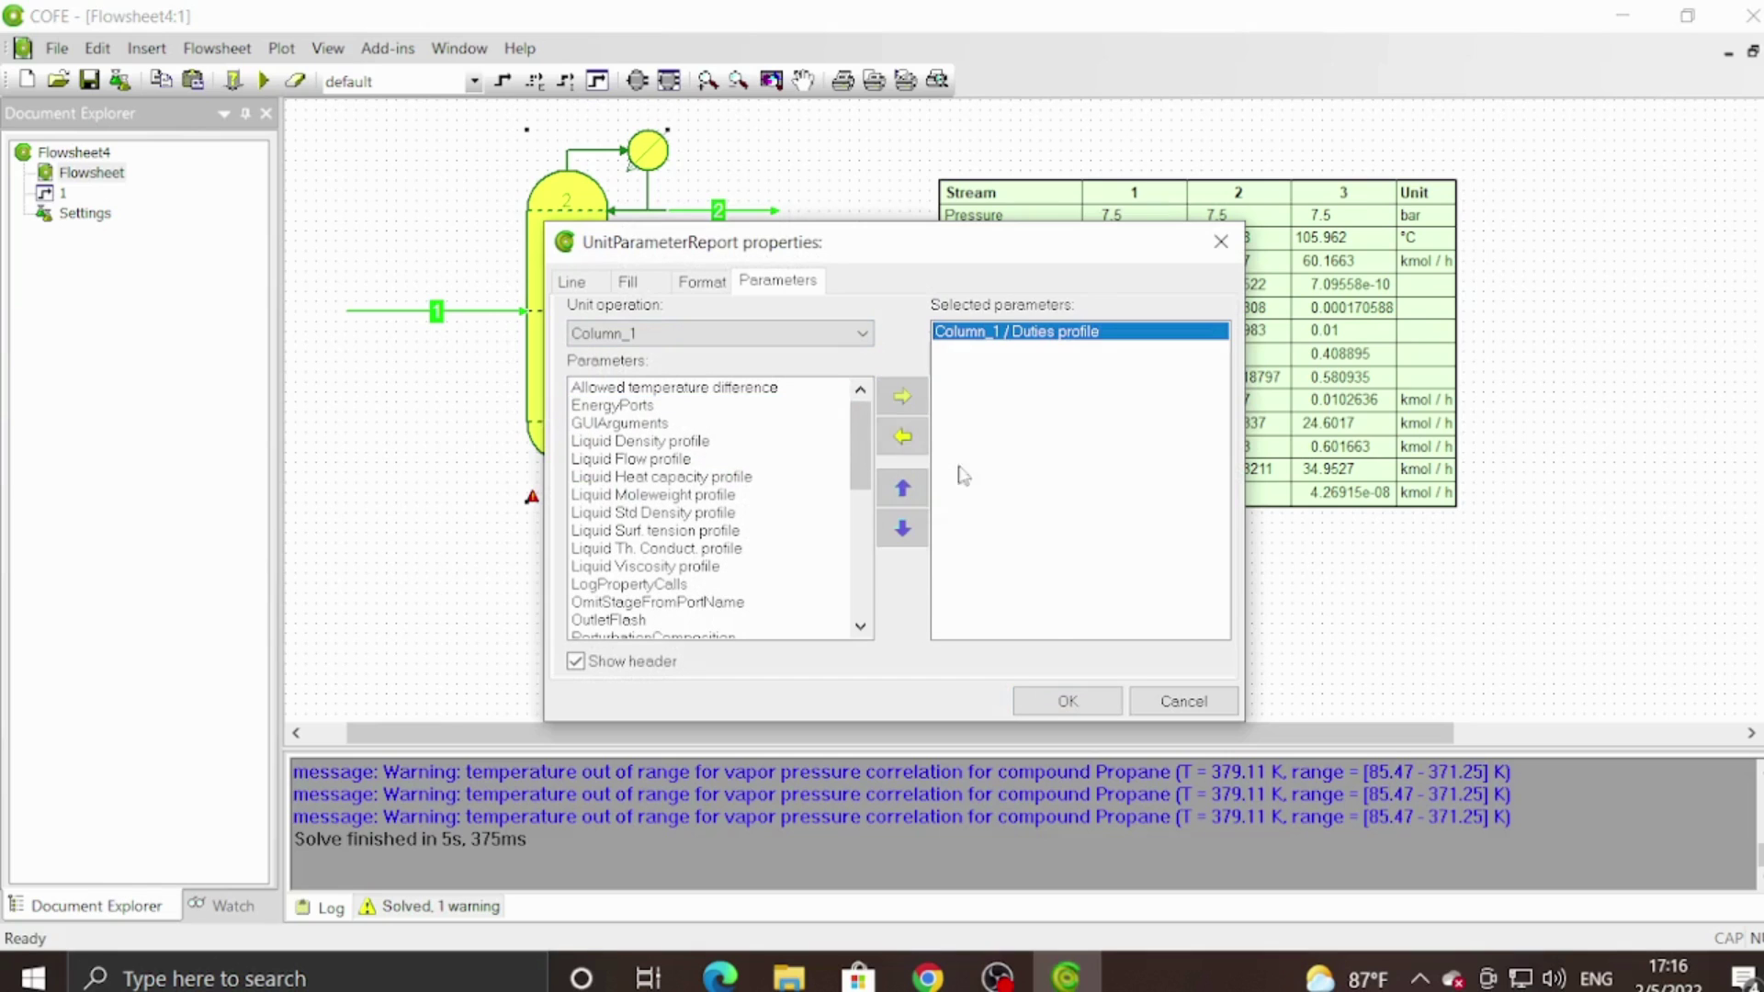
pyautogui.click(1067, 701)
# Move the Column_1 duties report up so all its rows fit in view, and solve the flowsheet again.
pyautogui.moveTo(1570, 214); pyautogui.dragTo(1559, 98)
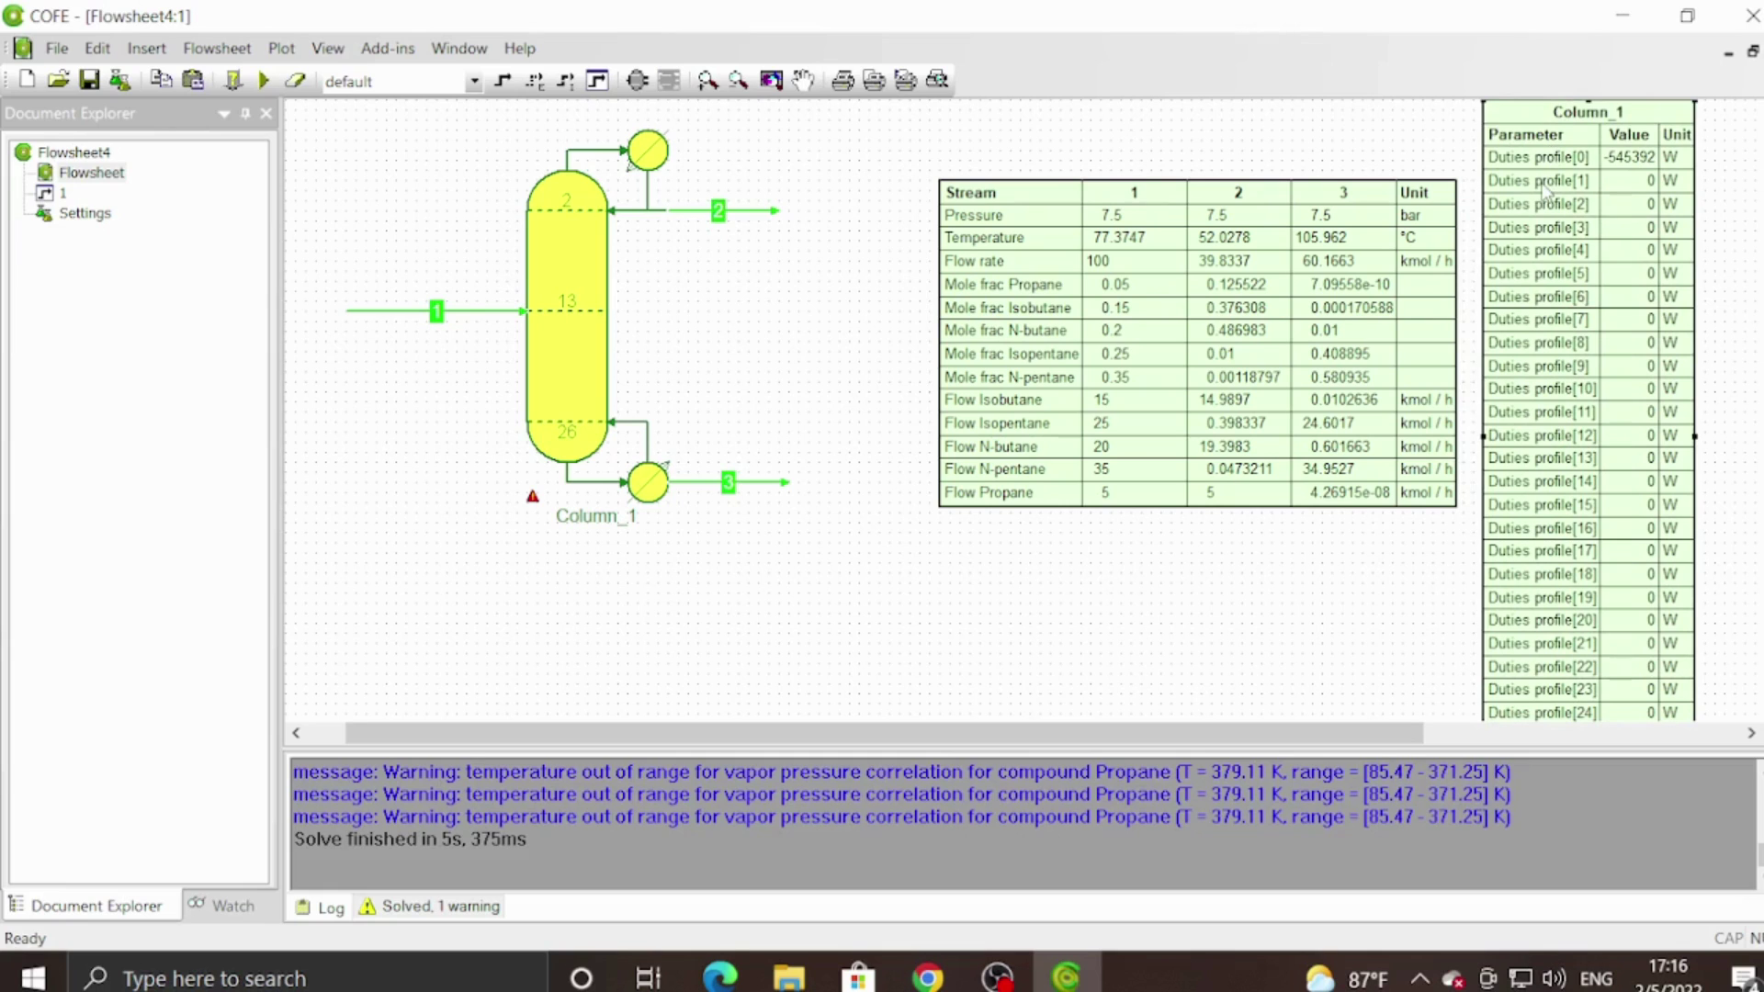
pyautogui.scroll(-1, 1546, 192)
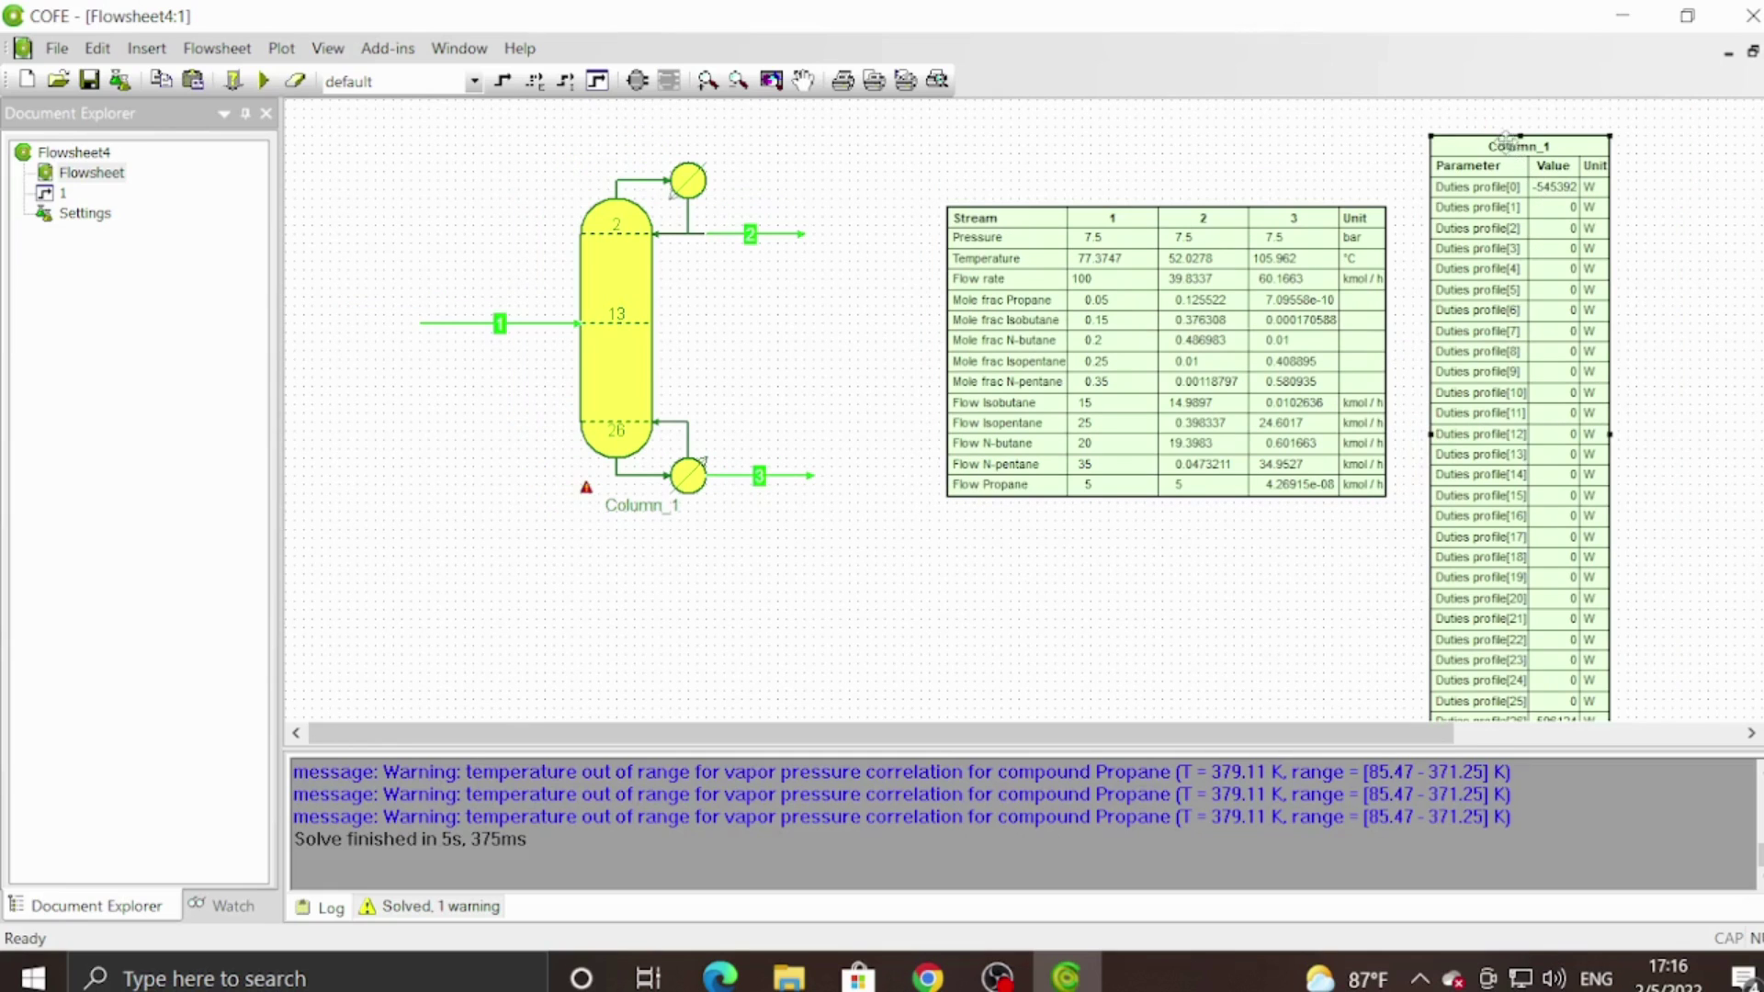
pyautogui.moveTo(1514, 147); pyautogui.dragTo(1505, 129)
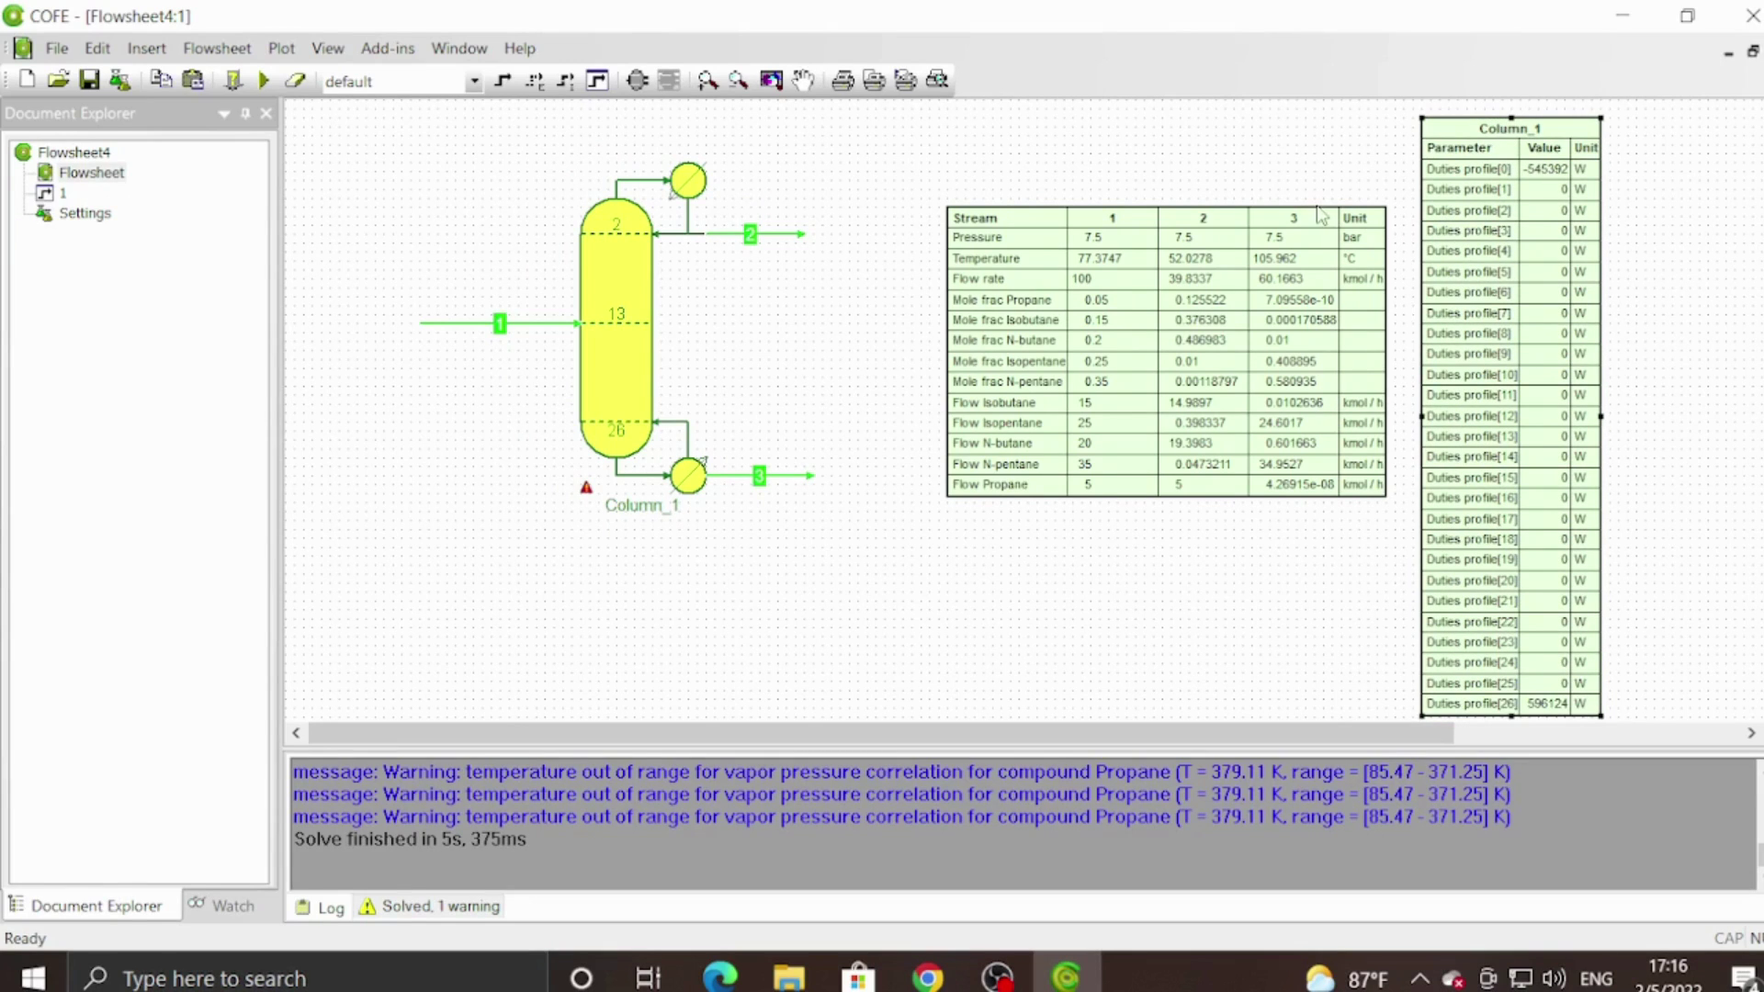
pyautogui.click(1337, 170)
pyautogui.click(264, 80)
pyautogui.click(147, 49)
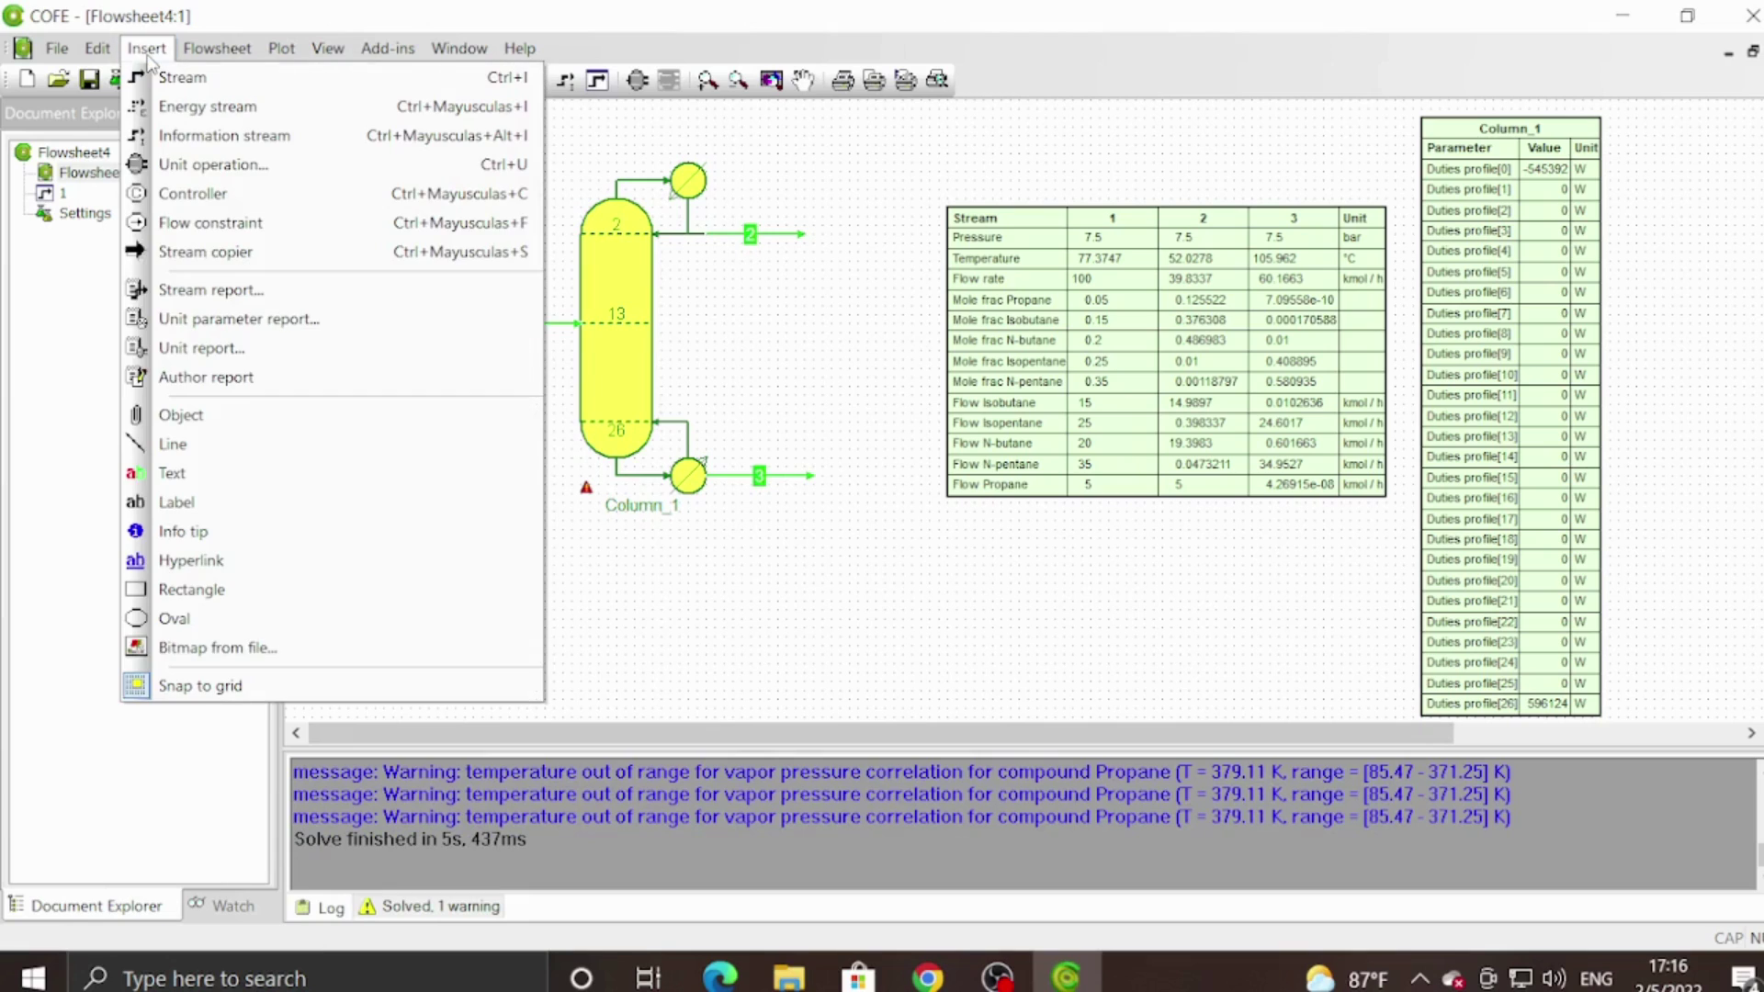
pyautogui.click(148, 57)
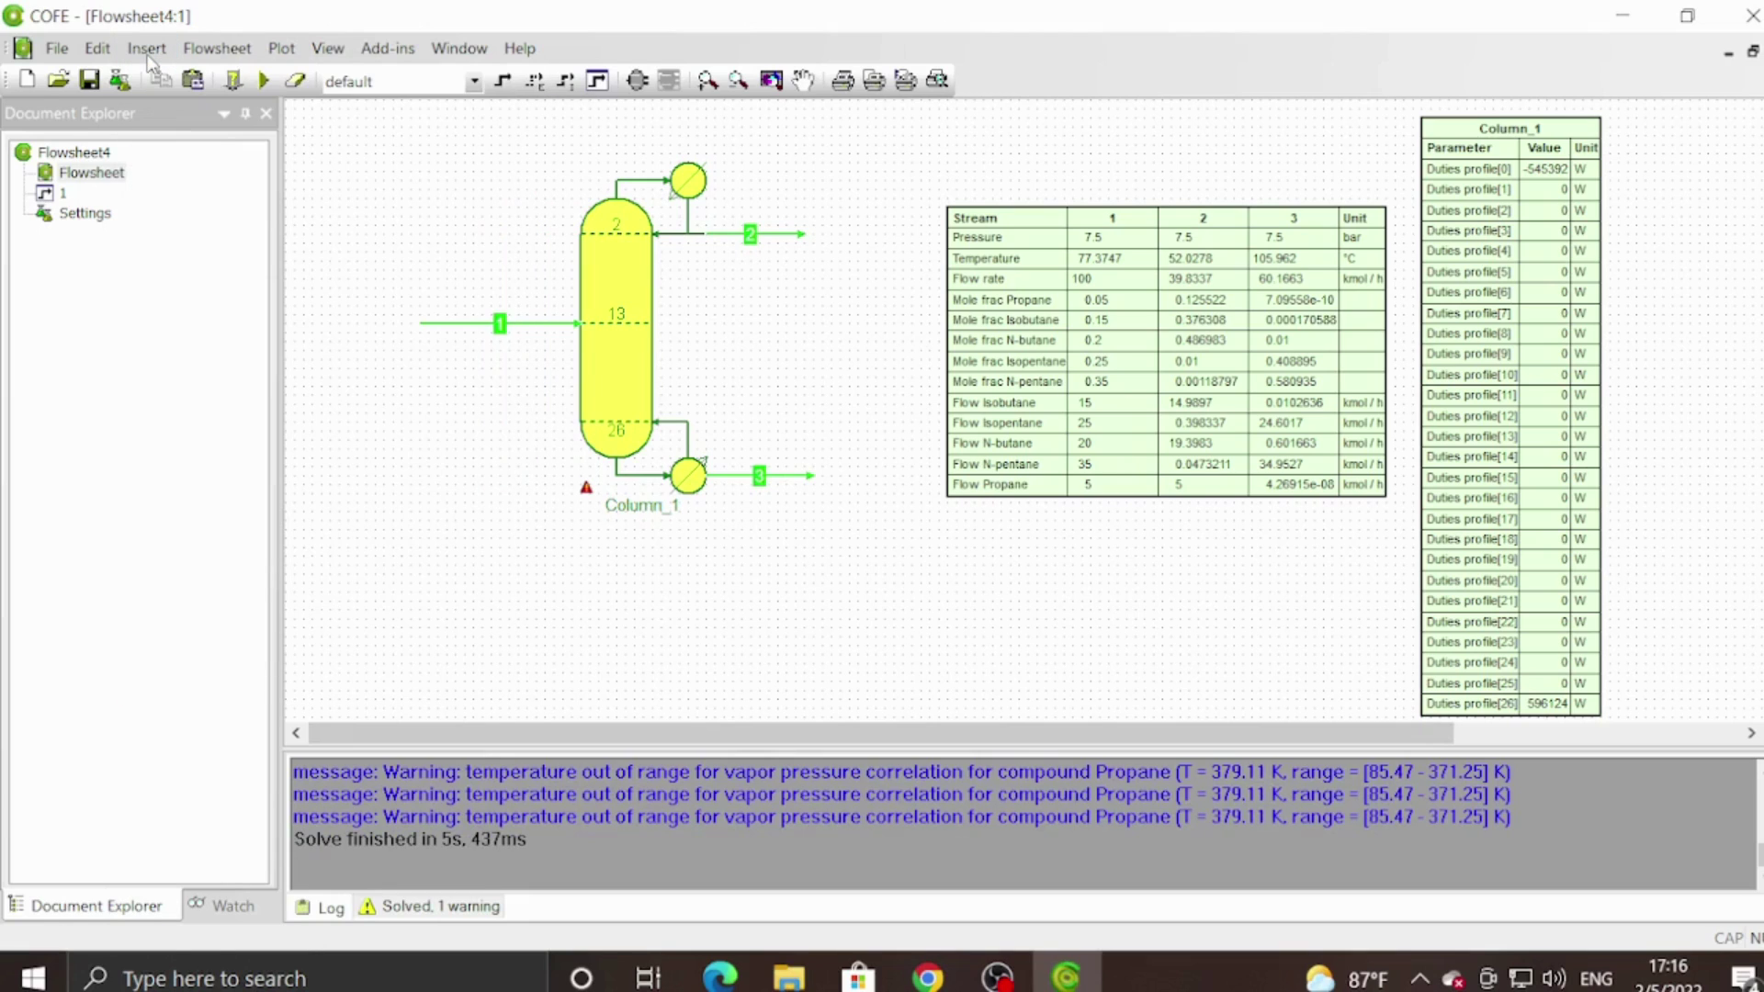